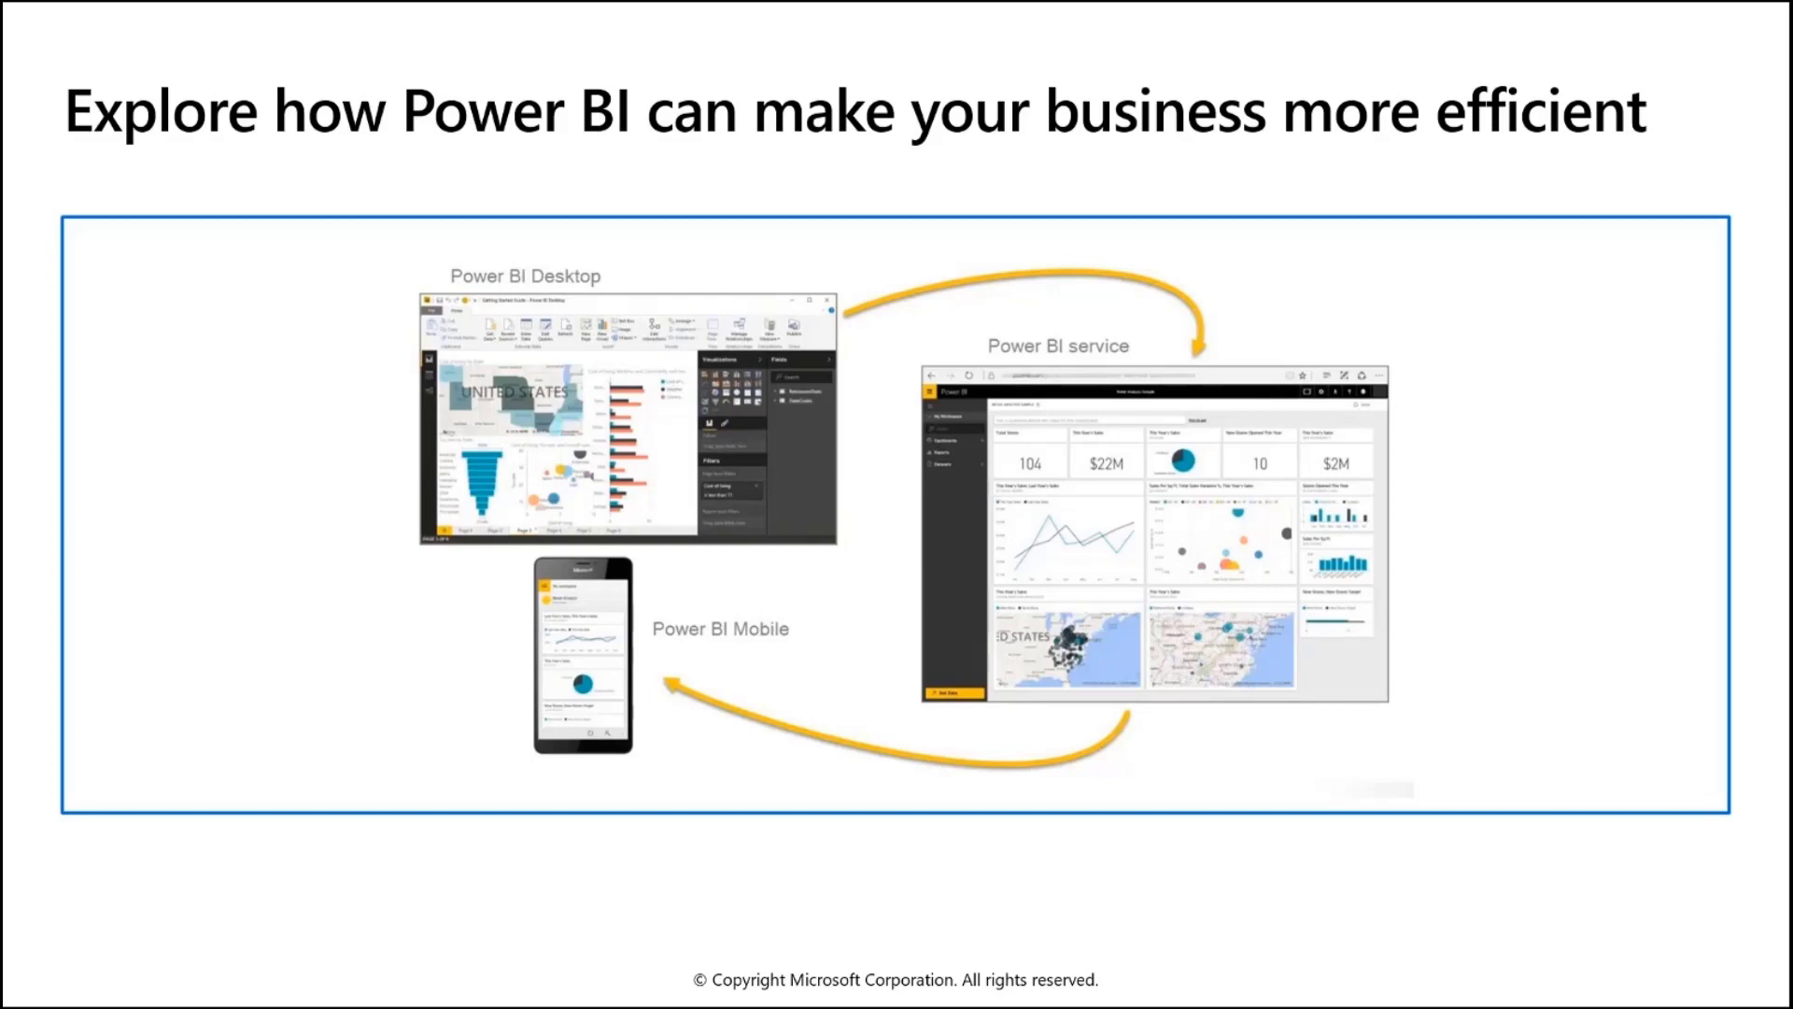
Advance the PowerPoint slideshow past the overview slide.
key(Right)
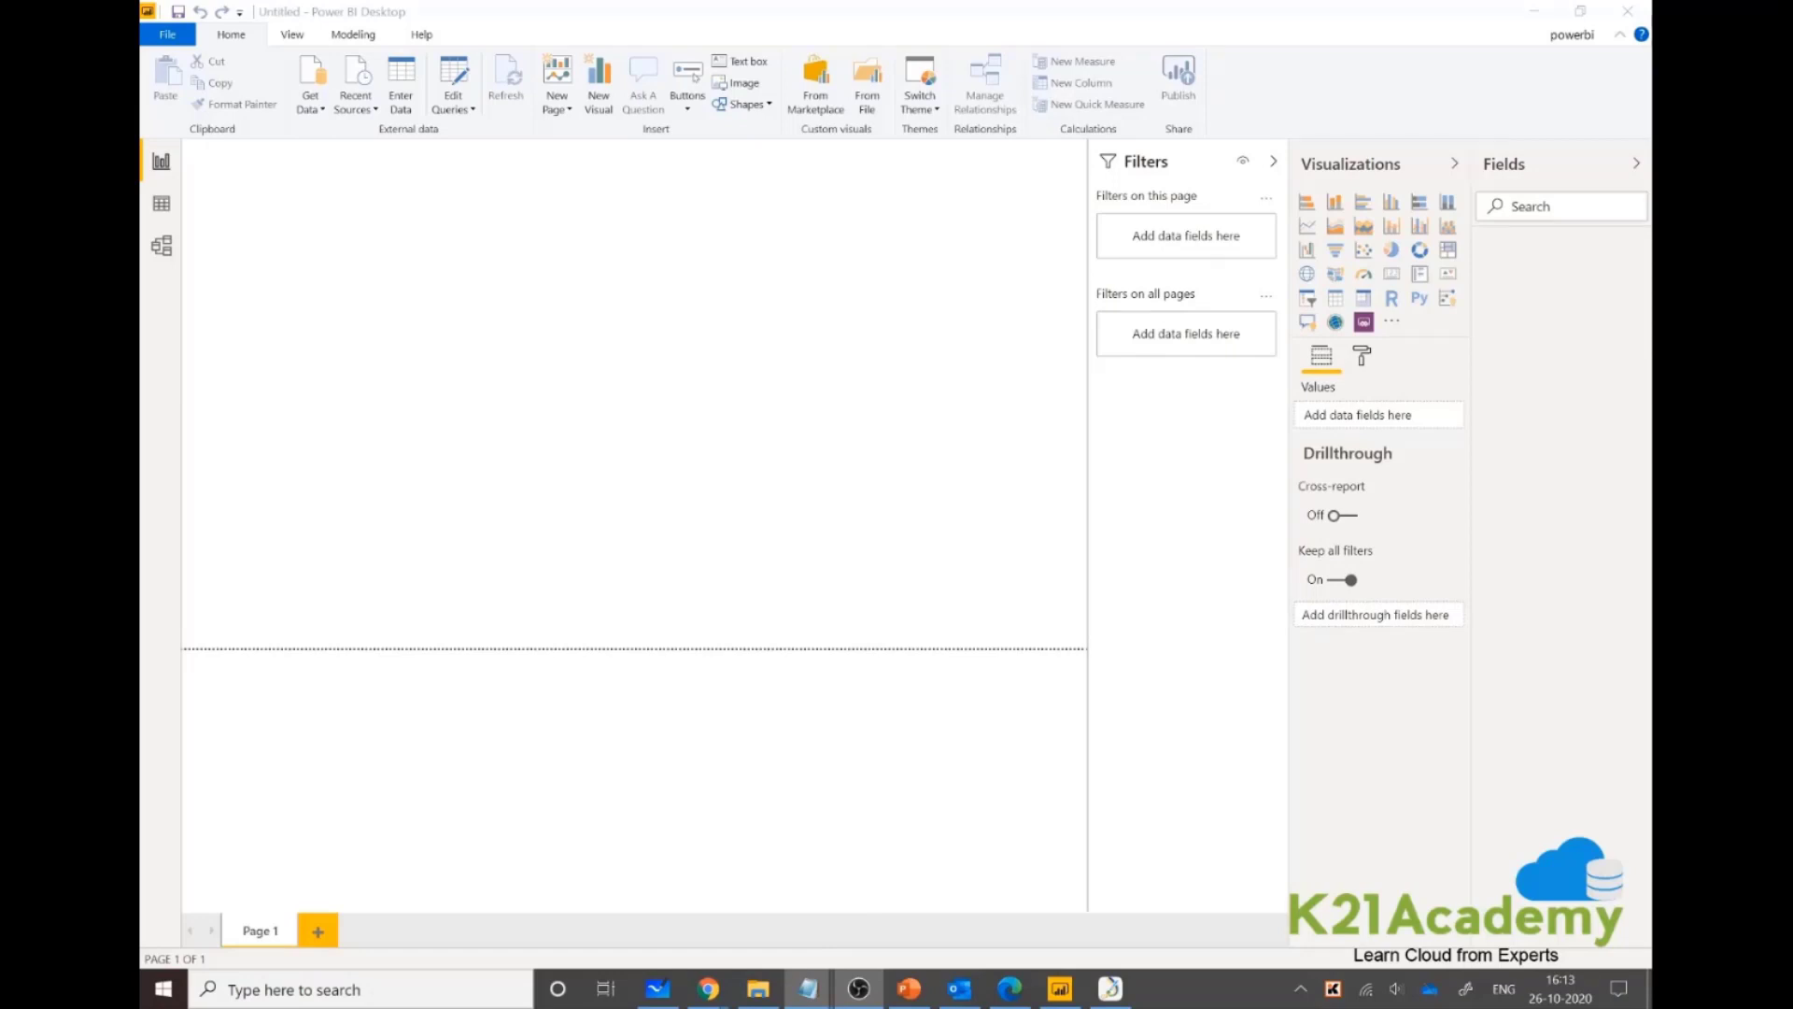
Widen the User principal name column in Azure's Default Directory users list, then minimize the browser.
click(708, 988)
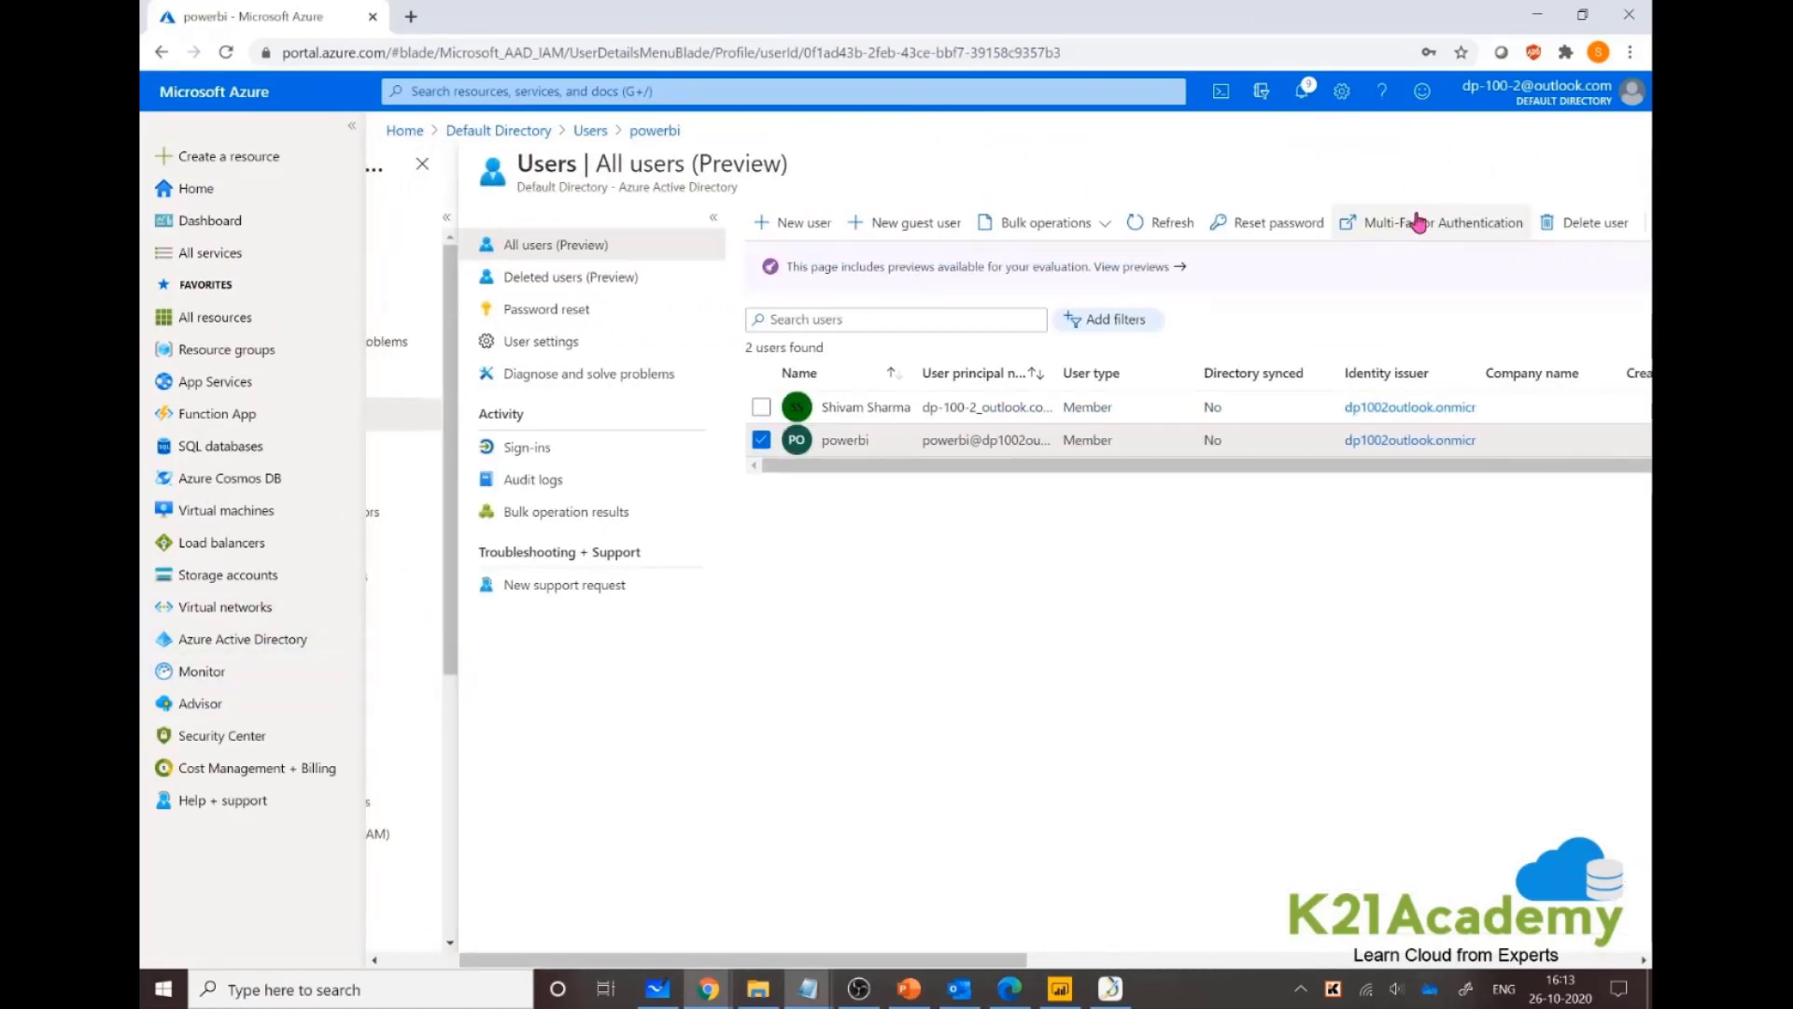
click(233, 638)
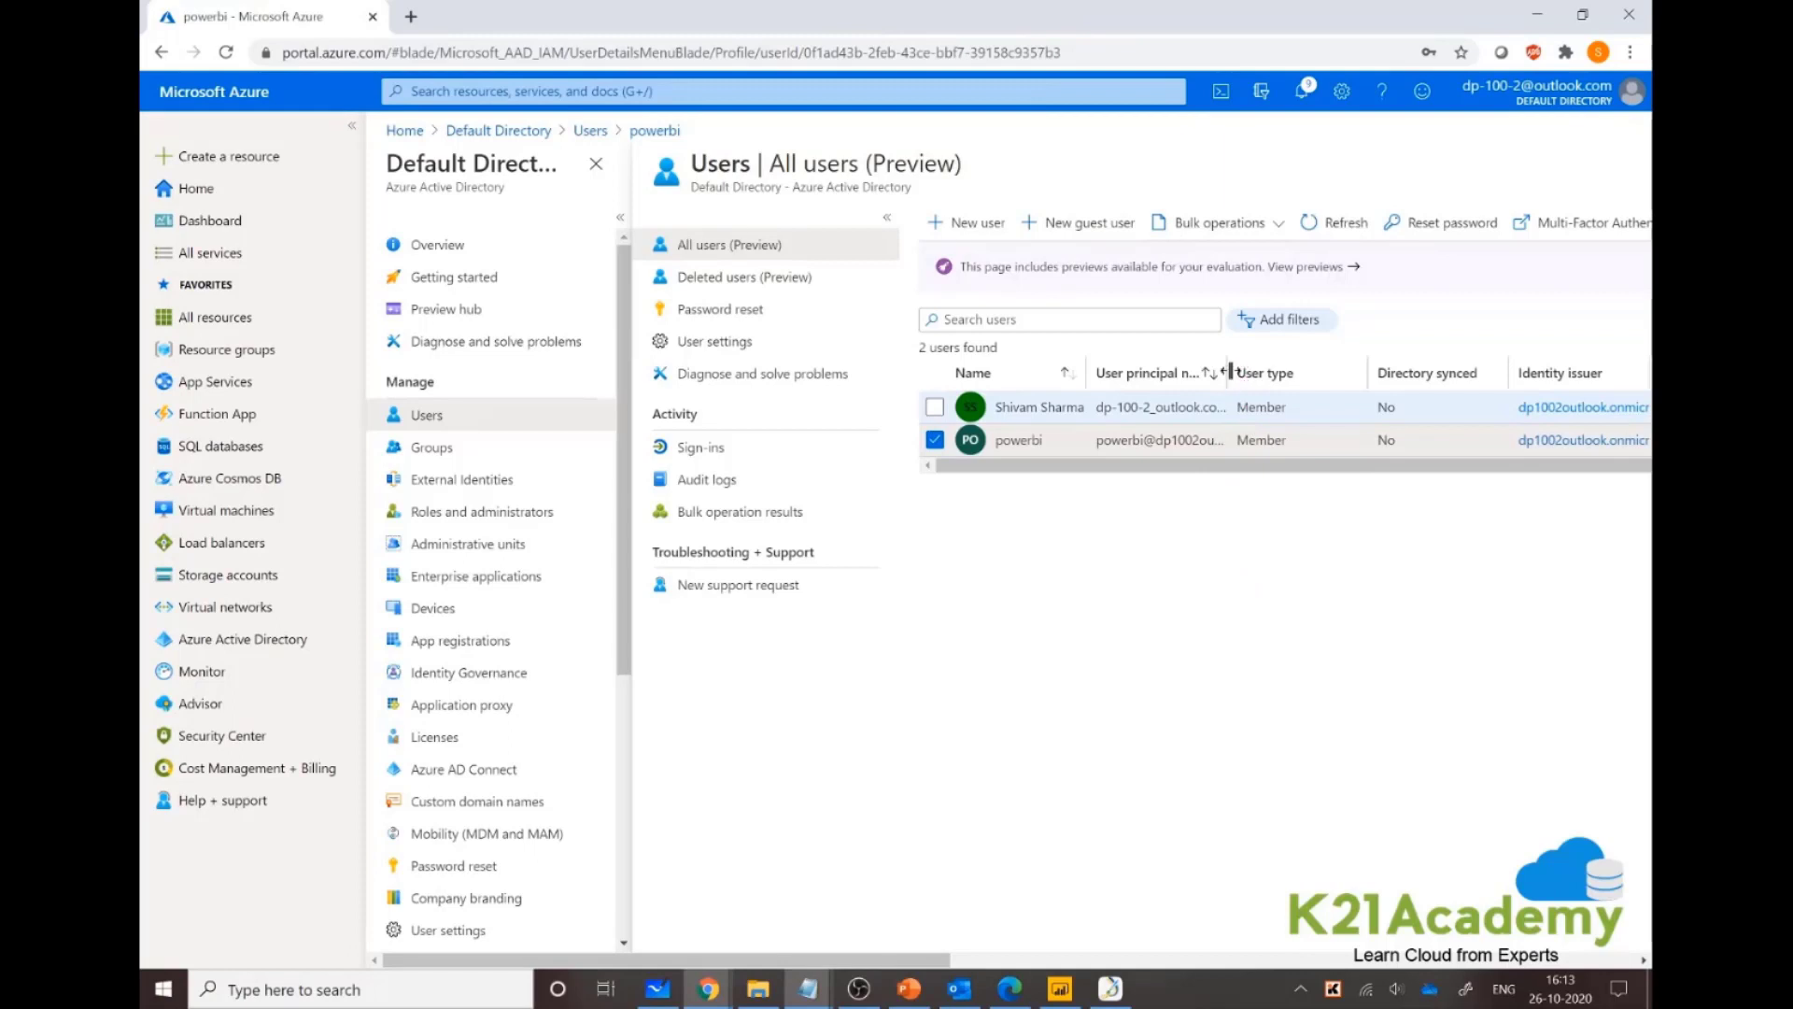
drag(1231, 374, 1550, 394)
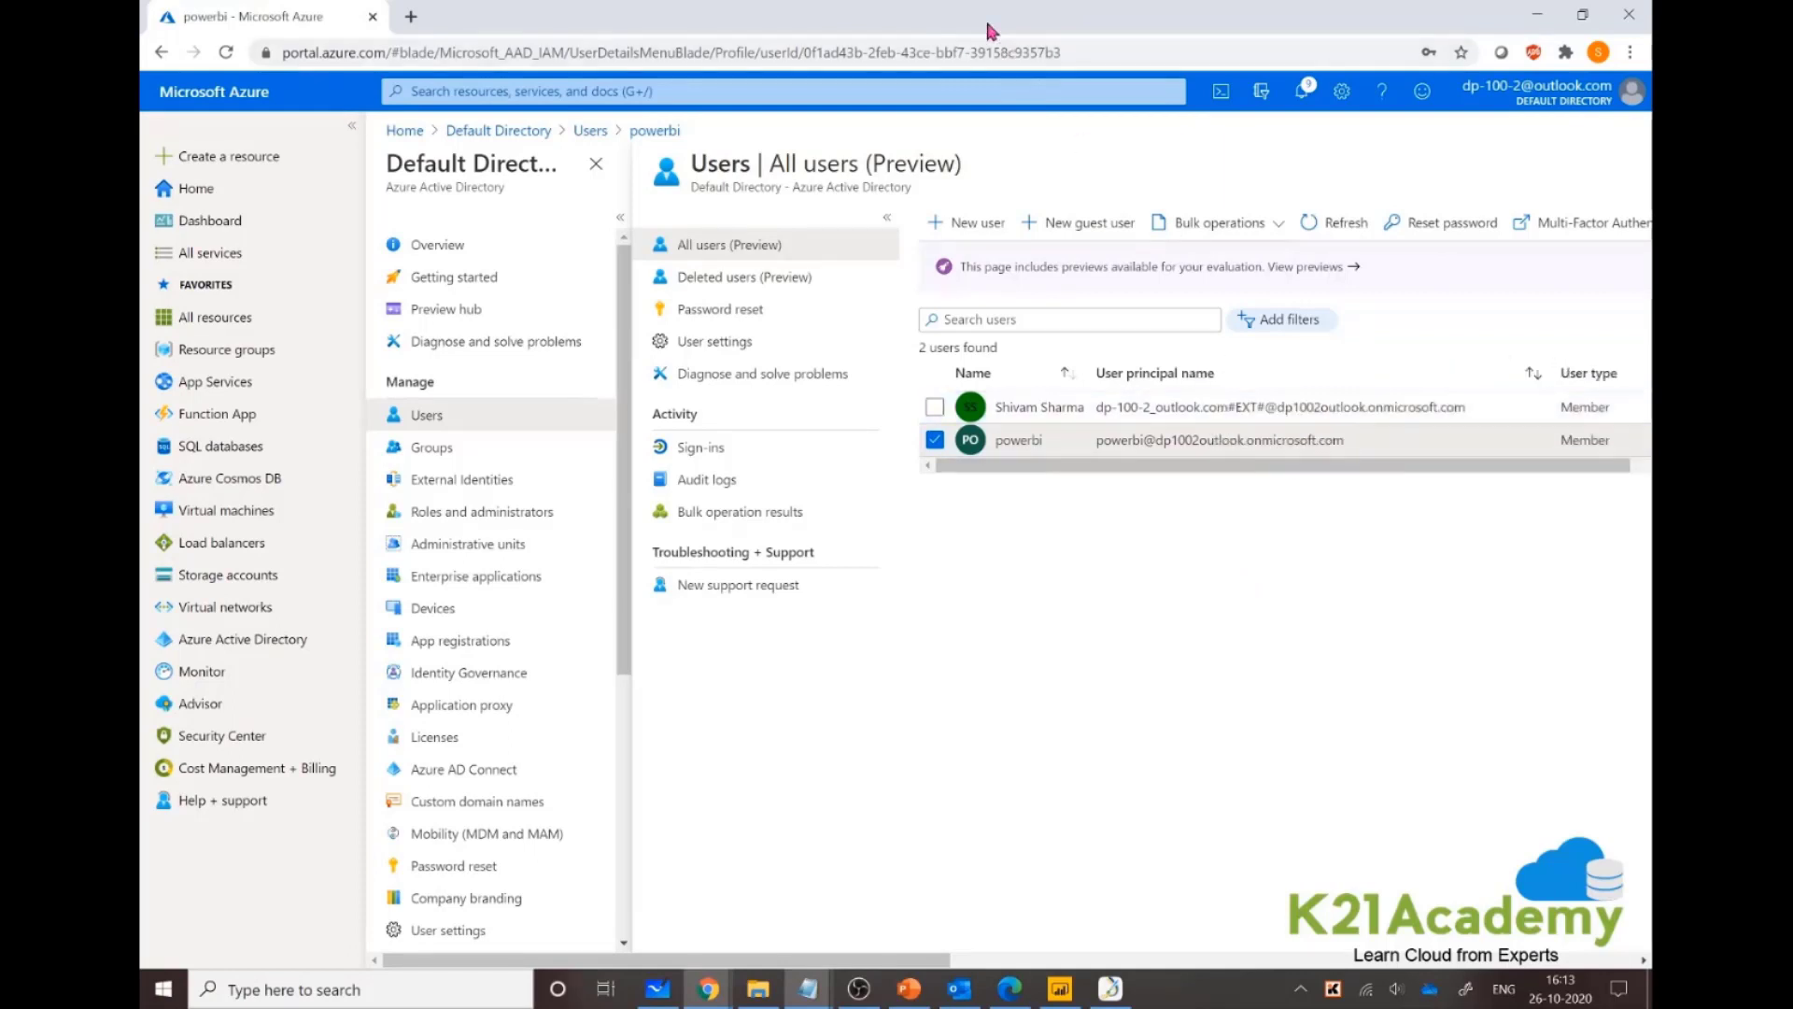
click(1536, 14)
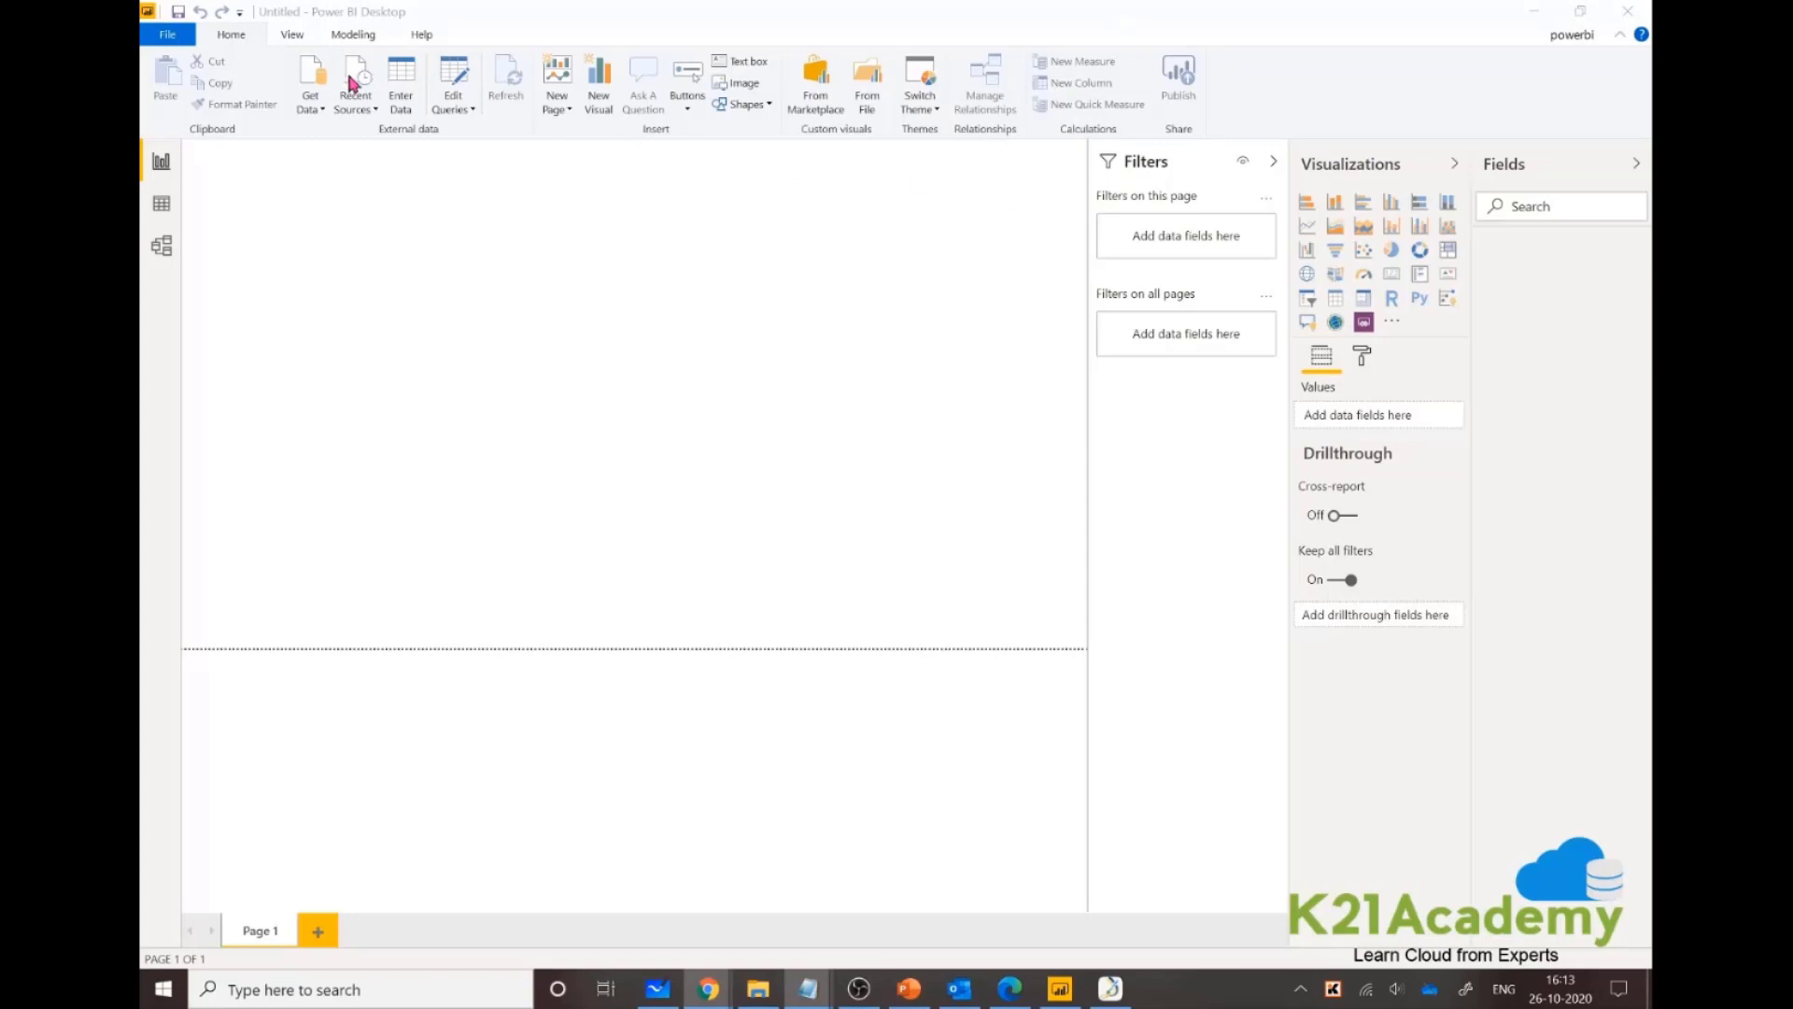
Connect to the Bankrate web page and select its 'Ranking of best and worst states for retirement' table.
click(311, 87)
click(311, 86)
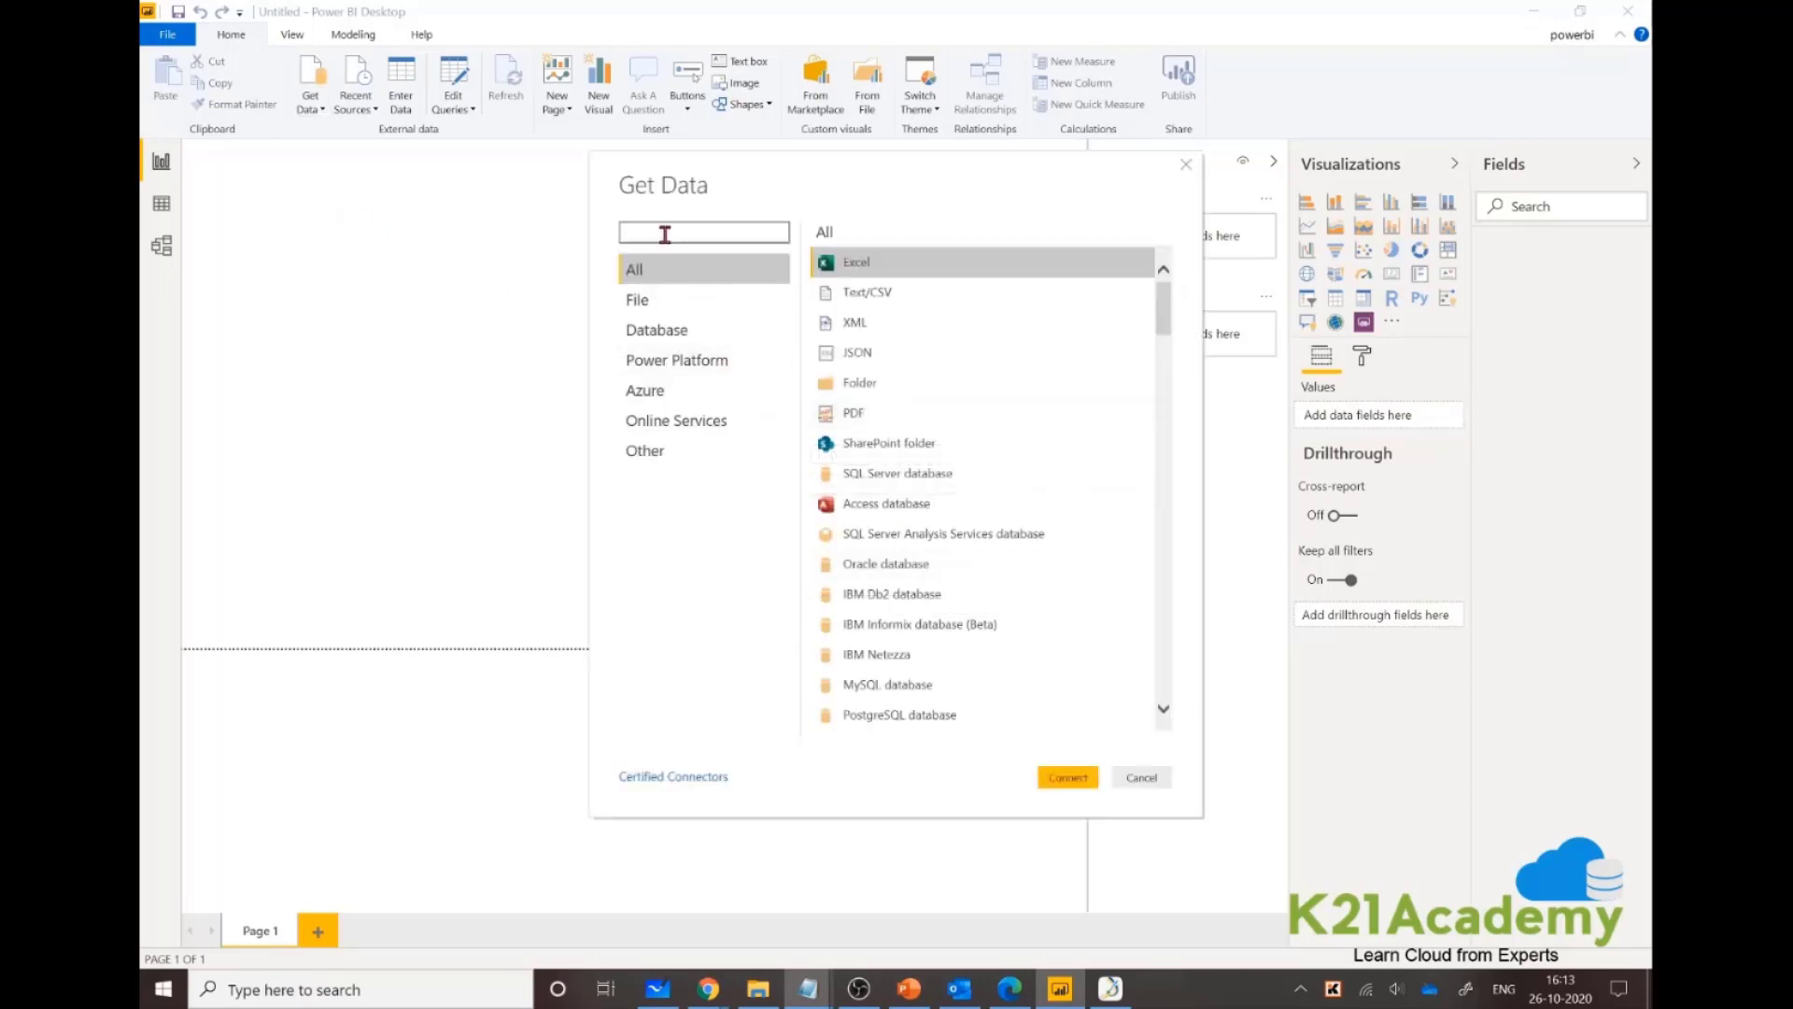
text(web)
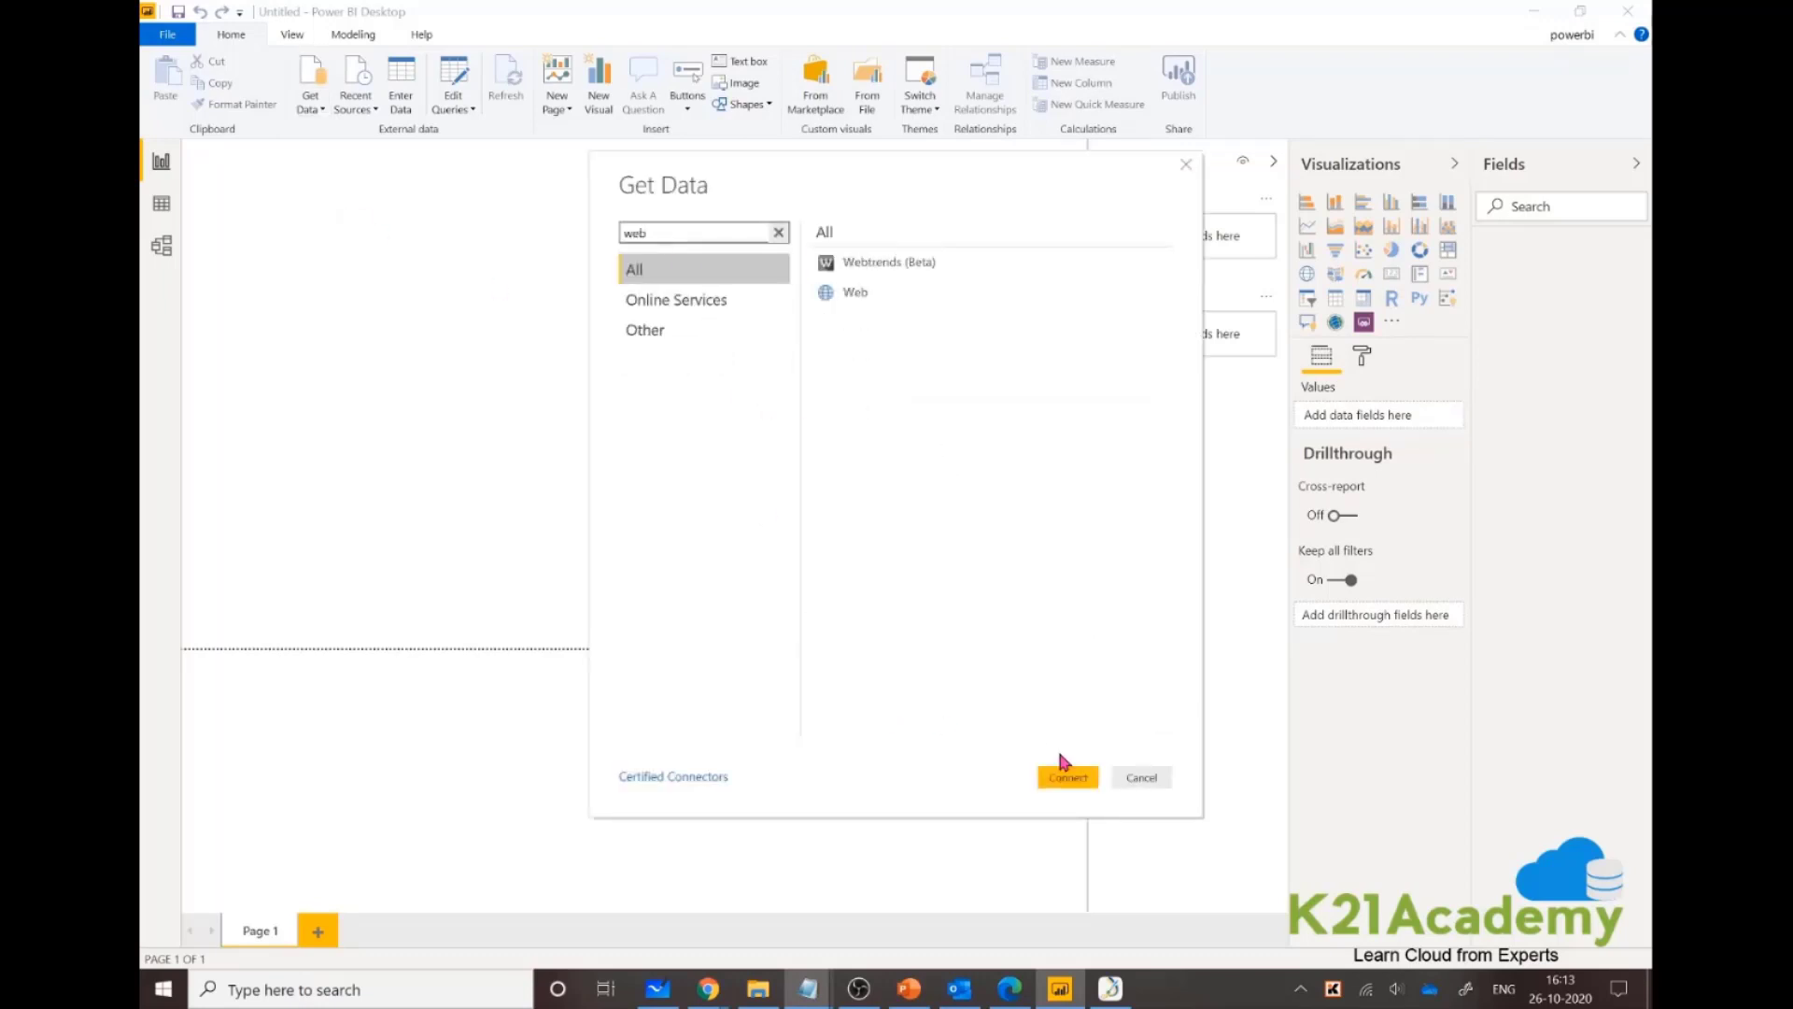
click(872, 293)
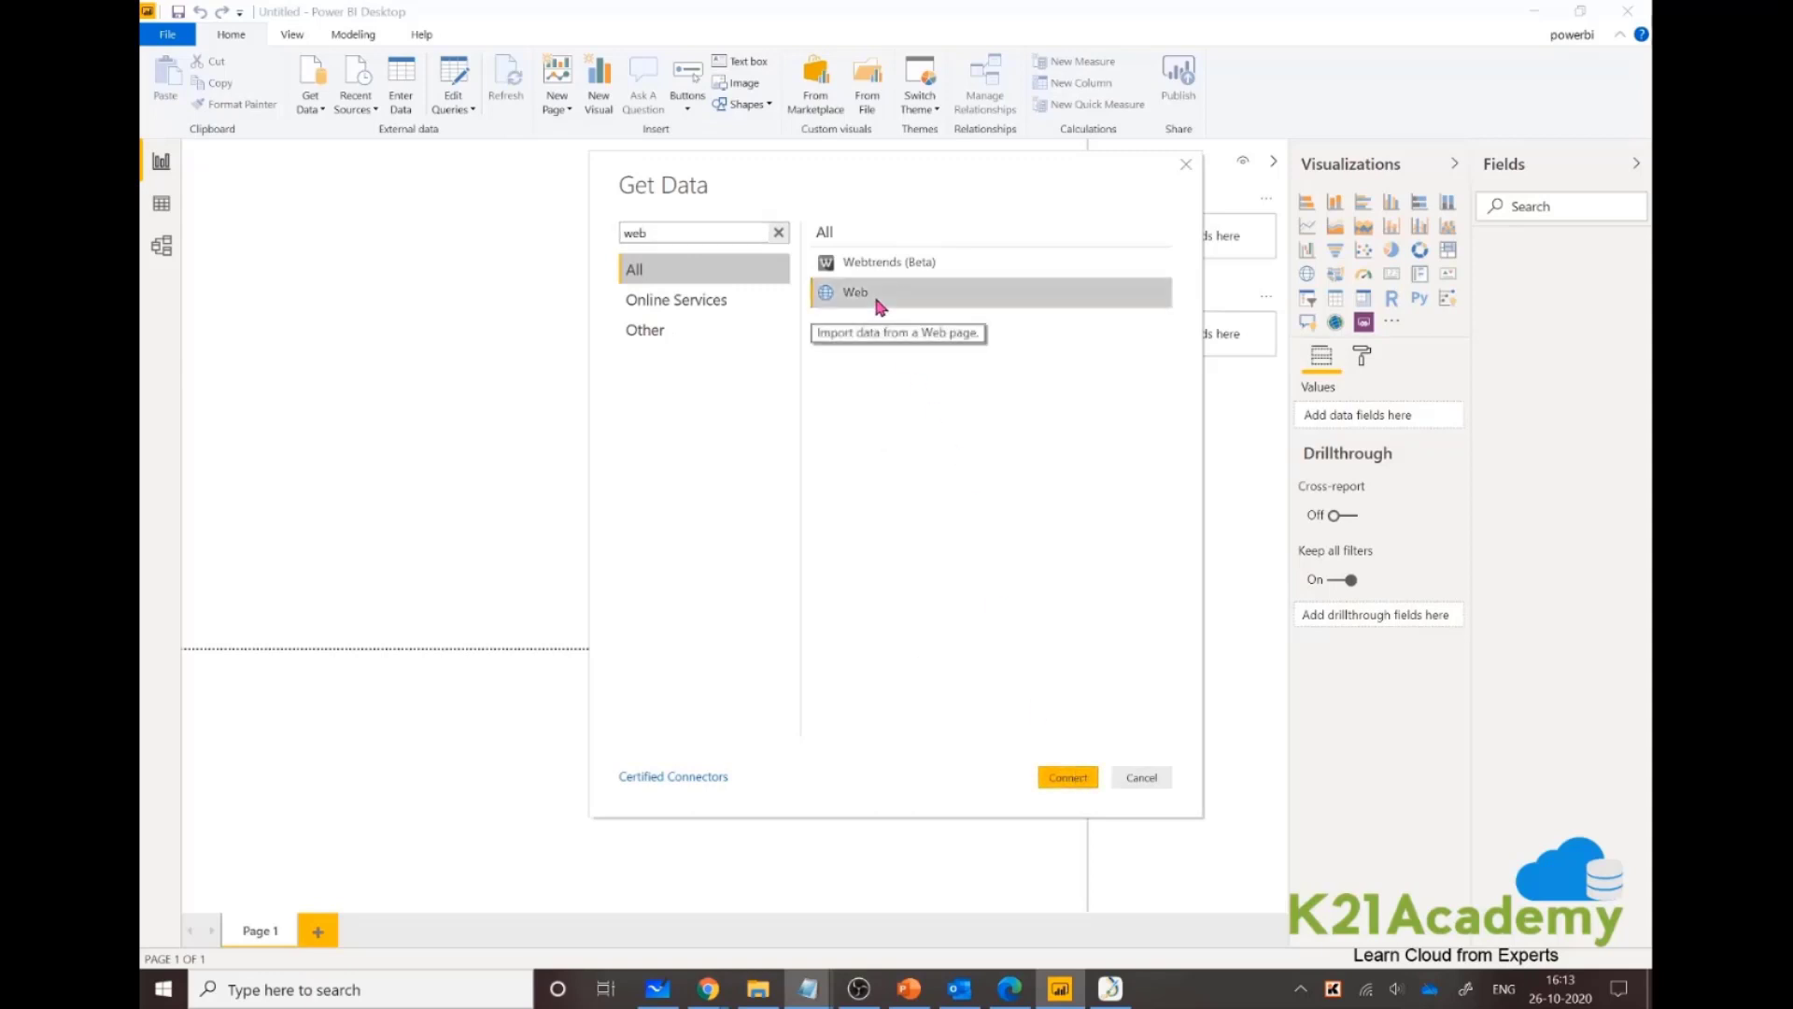
click(1068, 777)
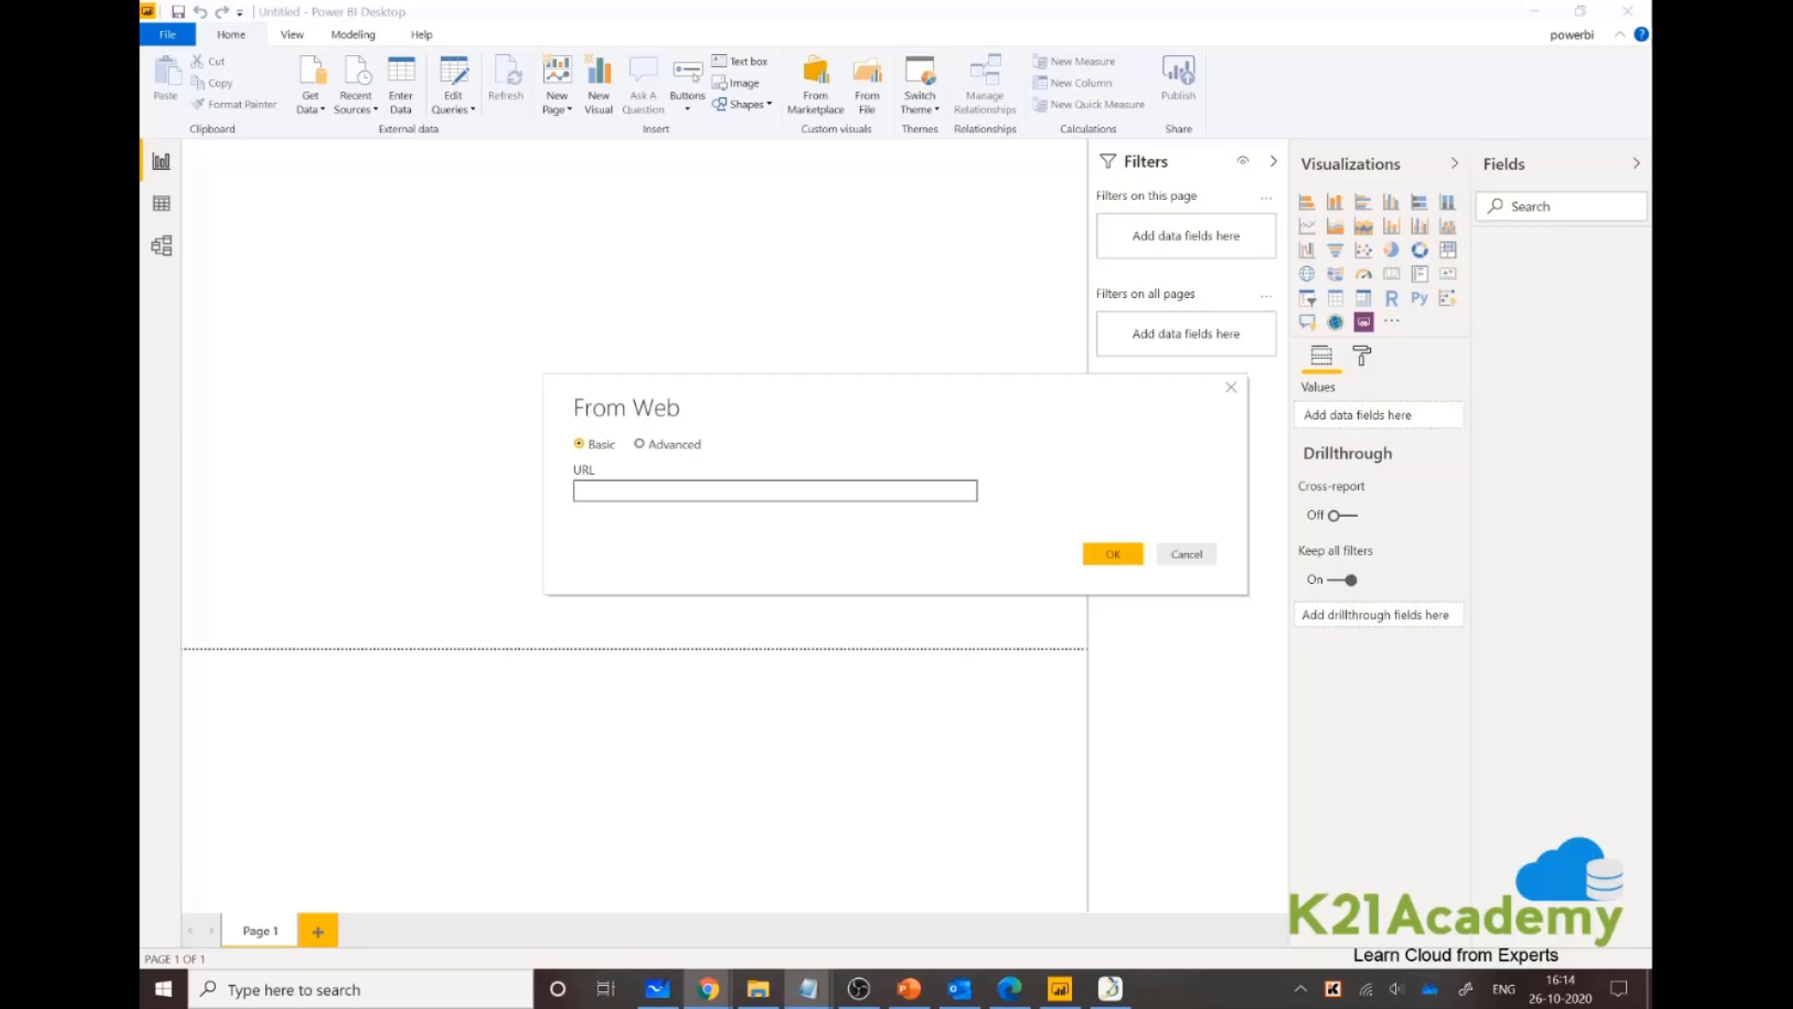
click(629, 488)
text(https://www.bankrate.com/retirement/best-and-worst-states-for-retirement/)
click(1114, 555)
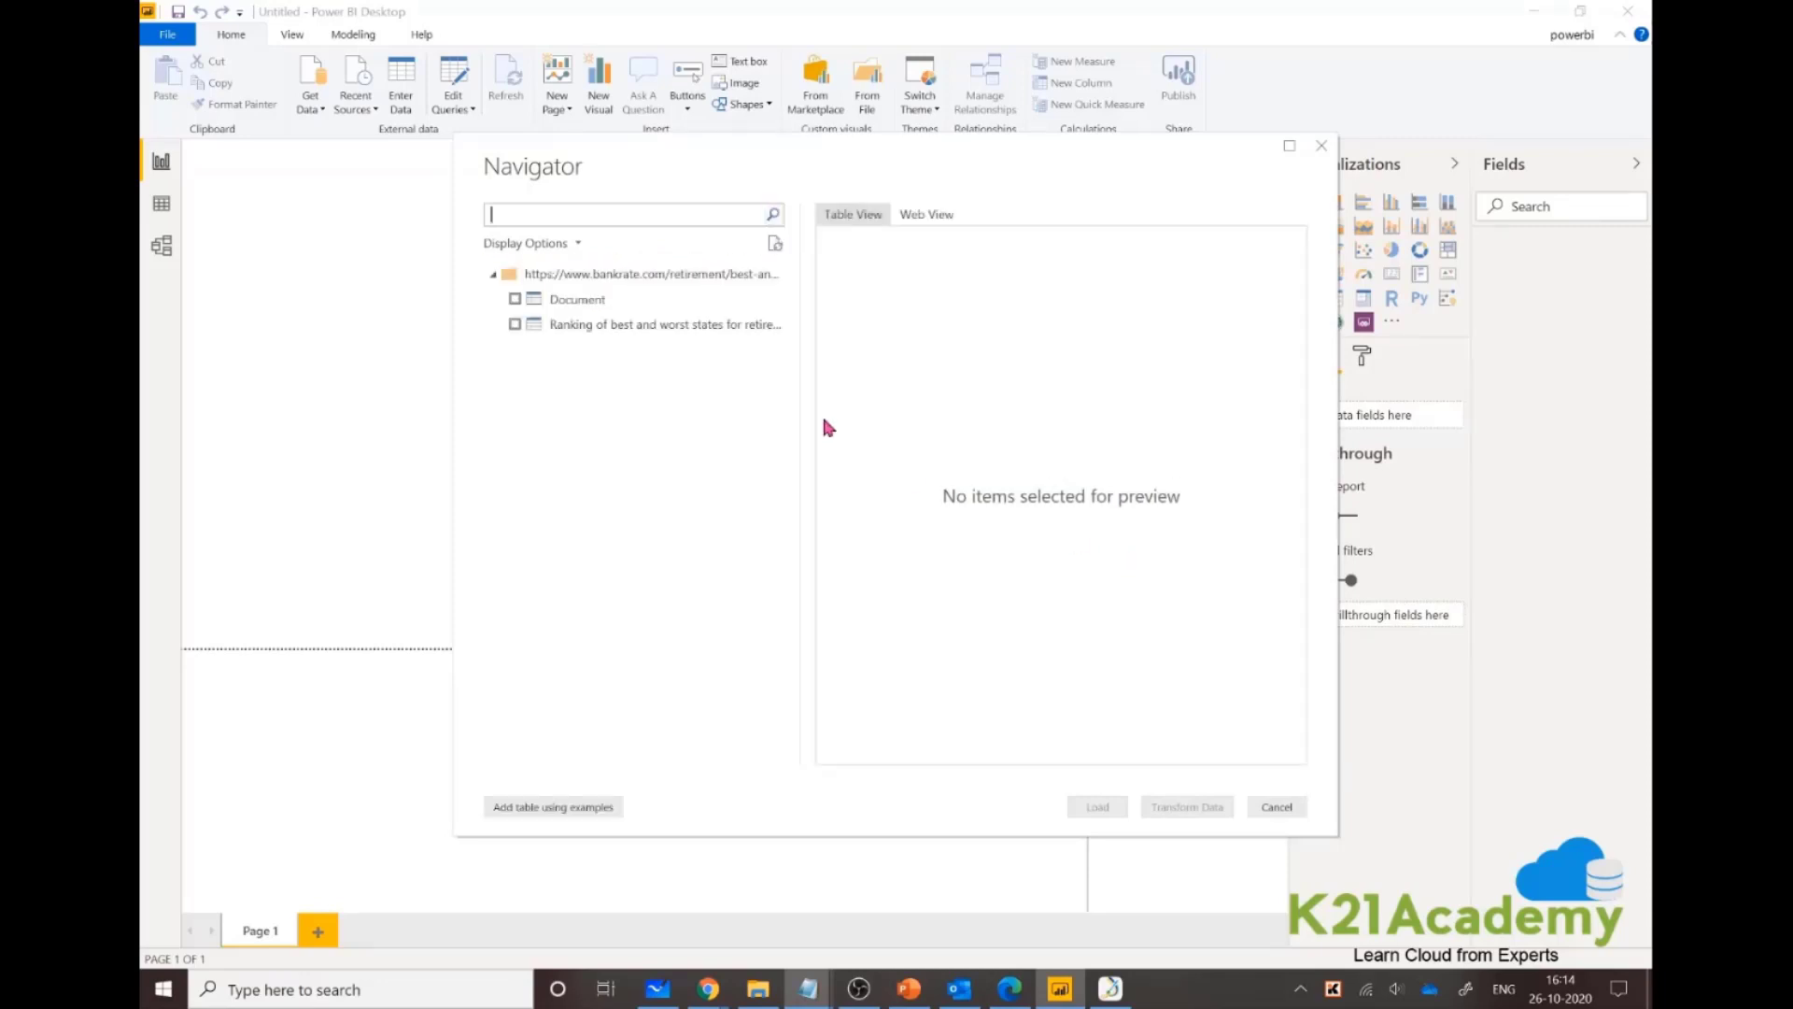
click(514, 325)
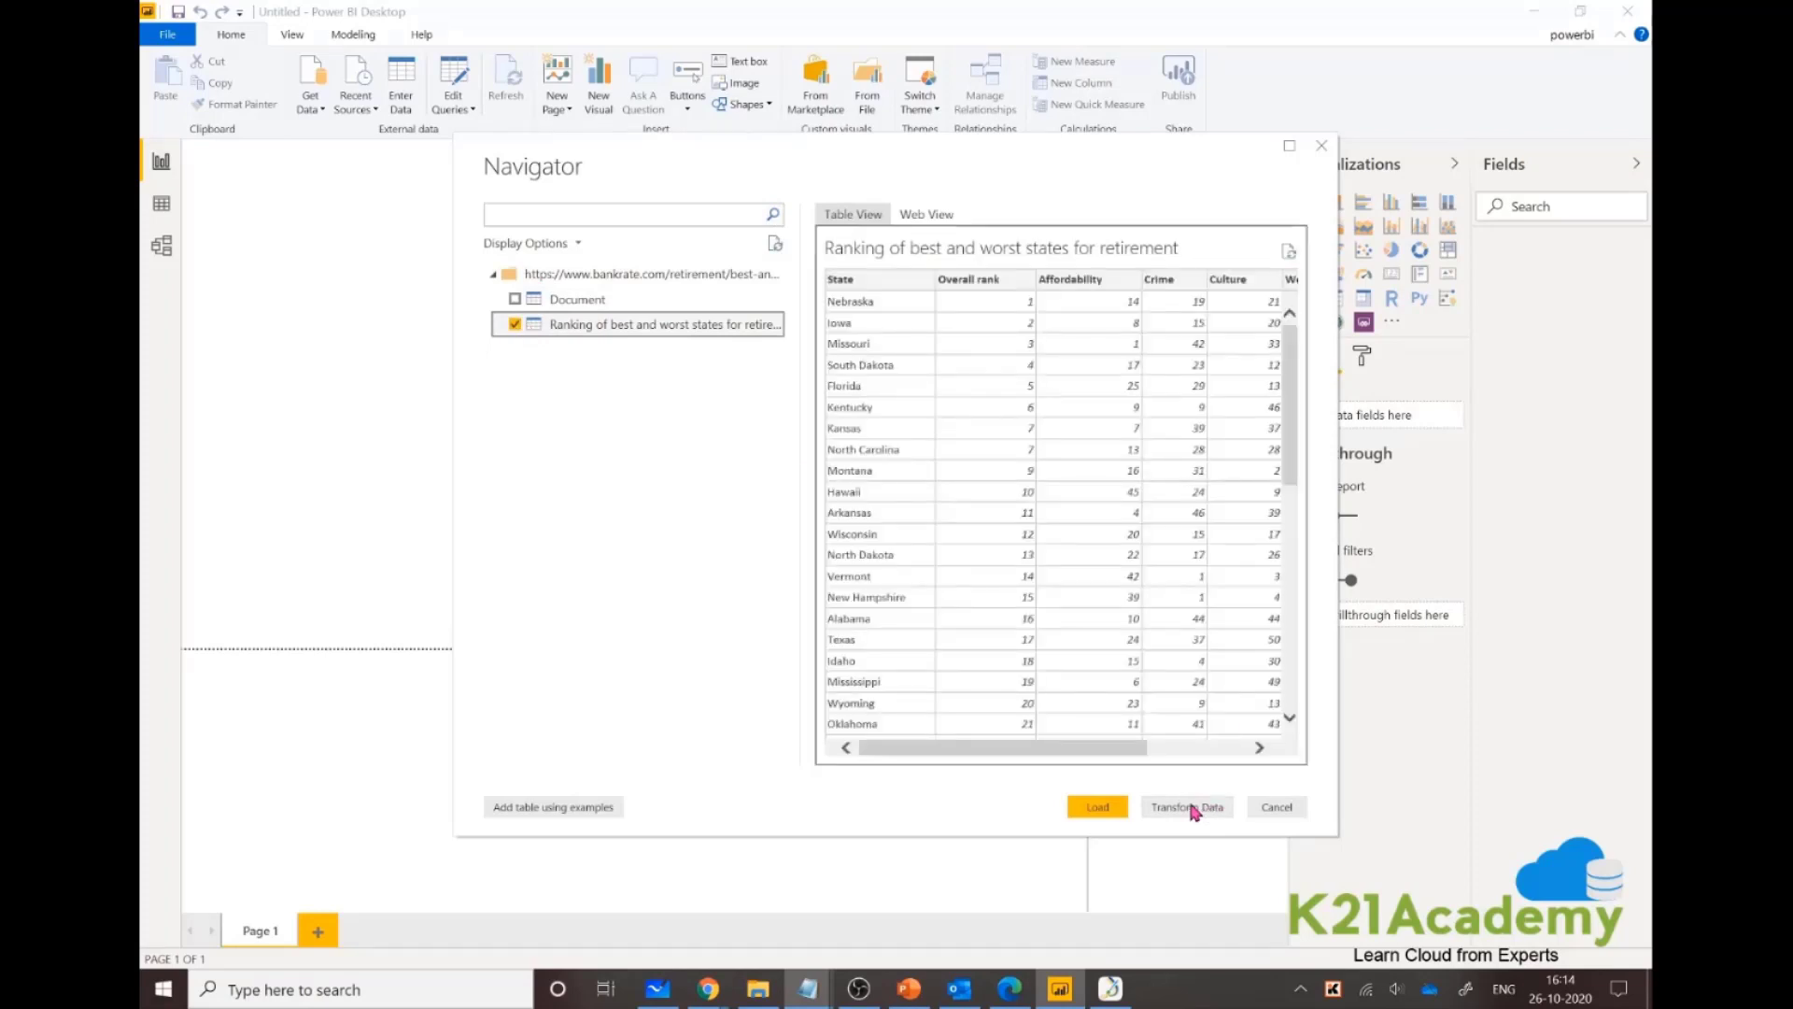
Load the ranking table into Power Query and delete the Overall rank, Crime, Culture and Wellness columns.
click(1188, 807)
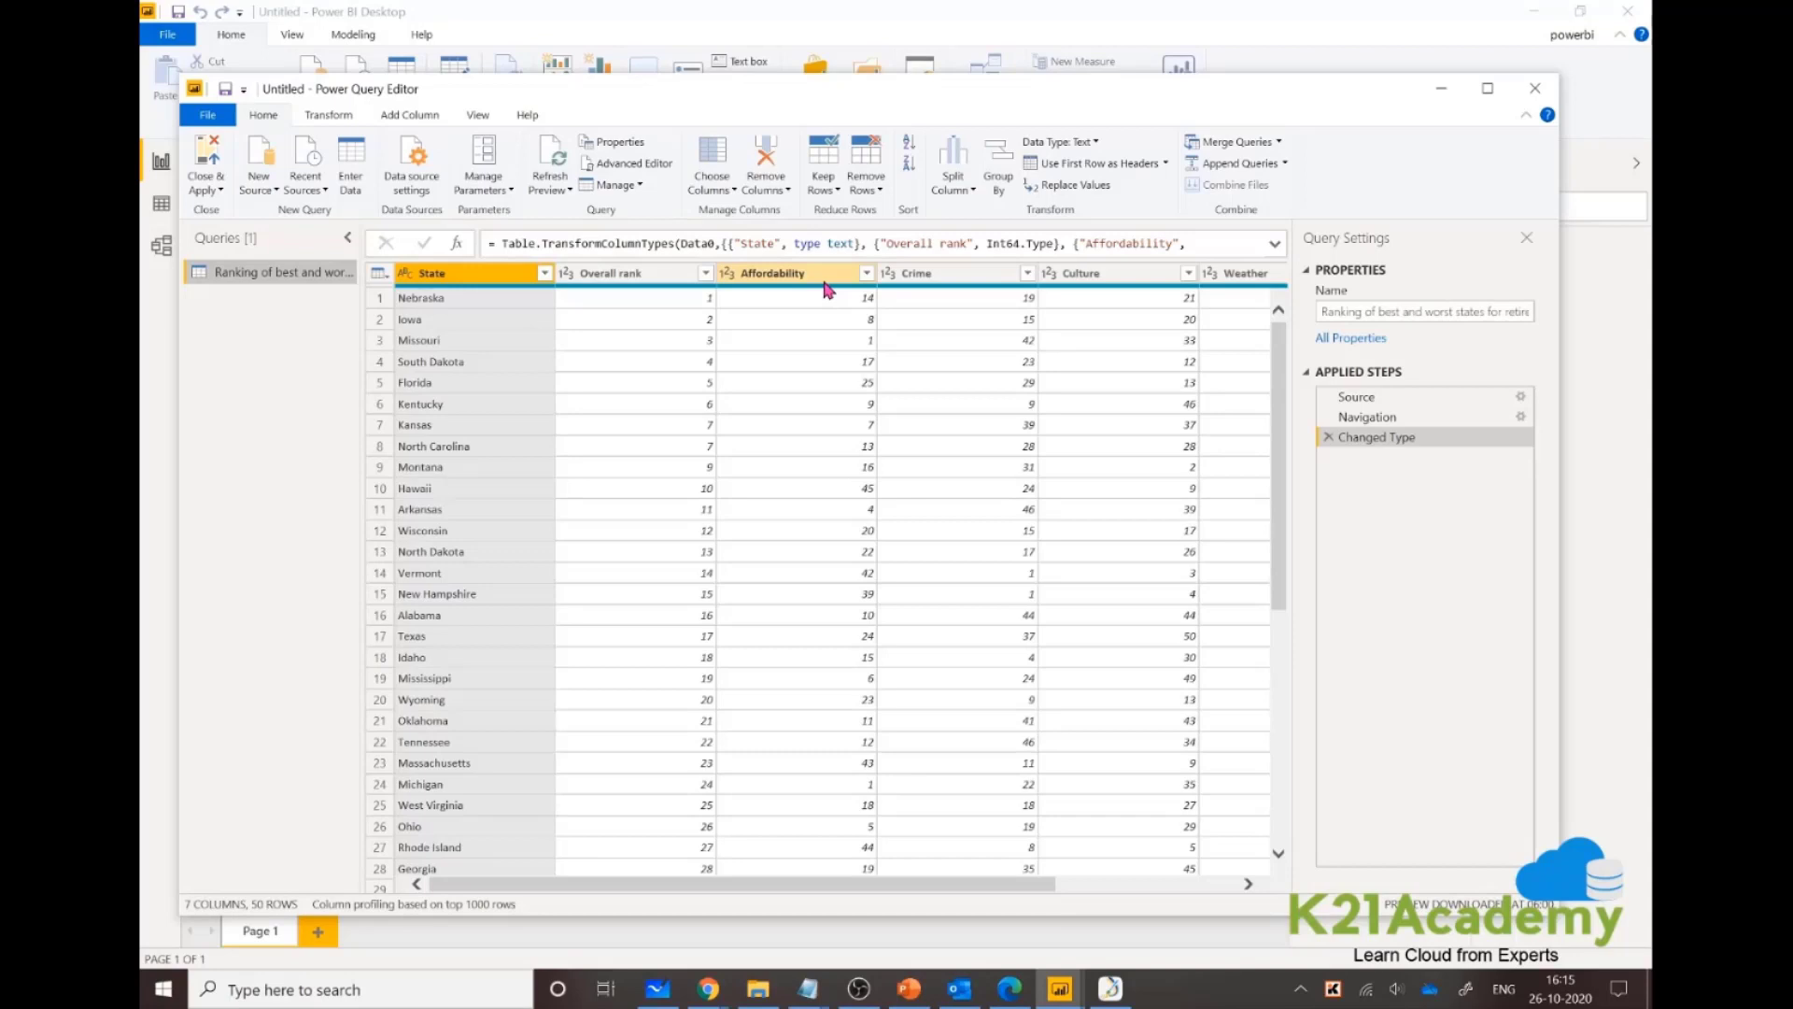
click(467, 280)
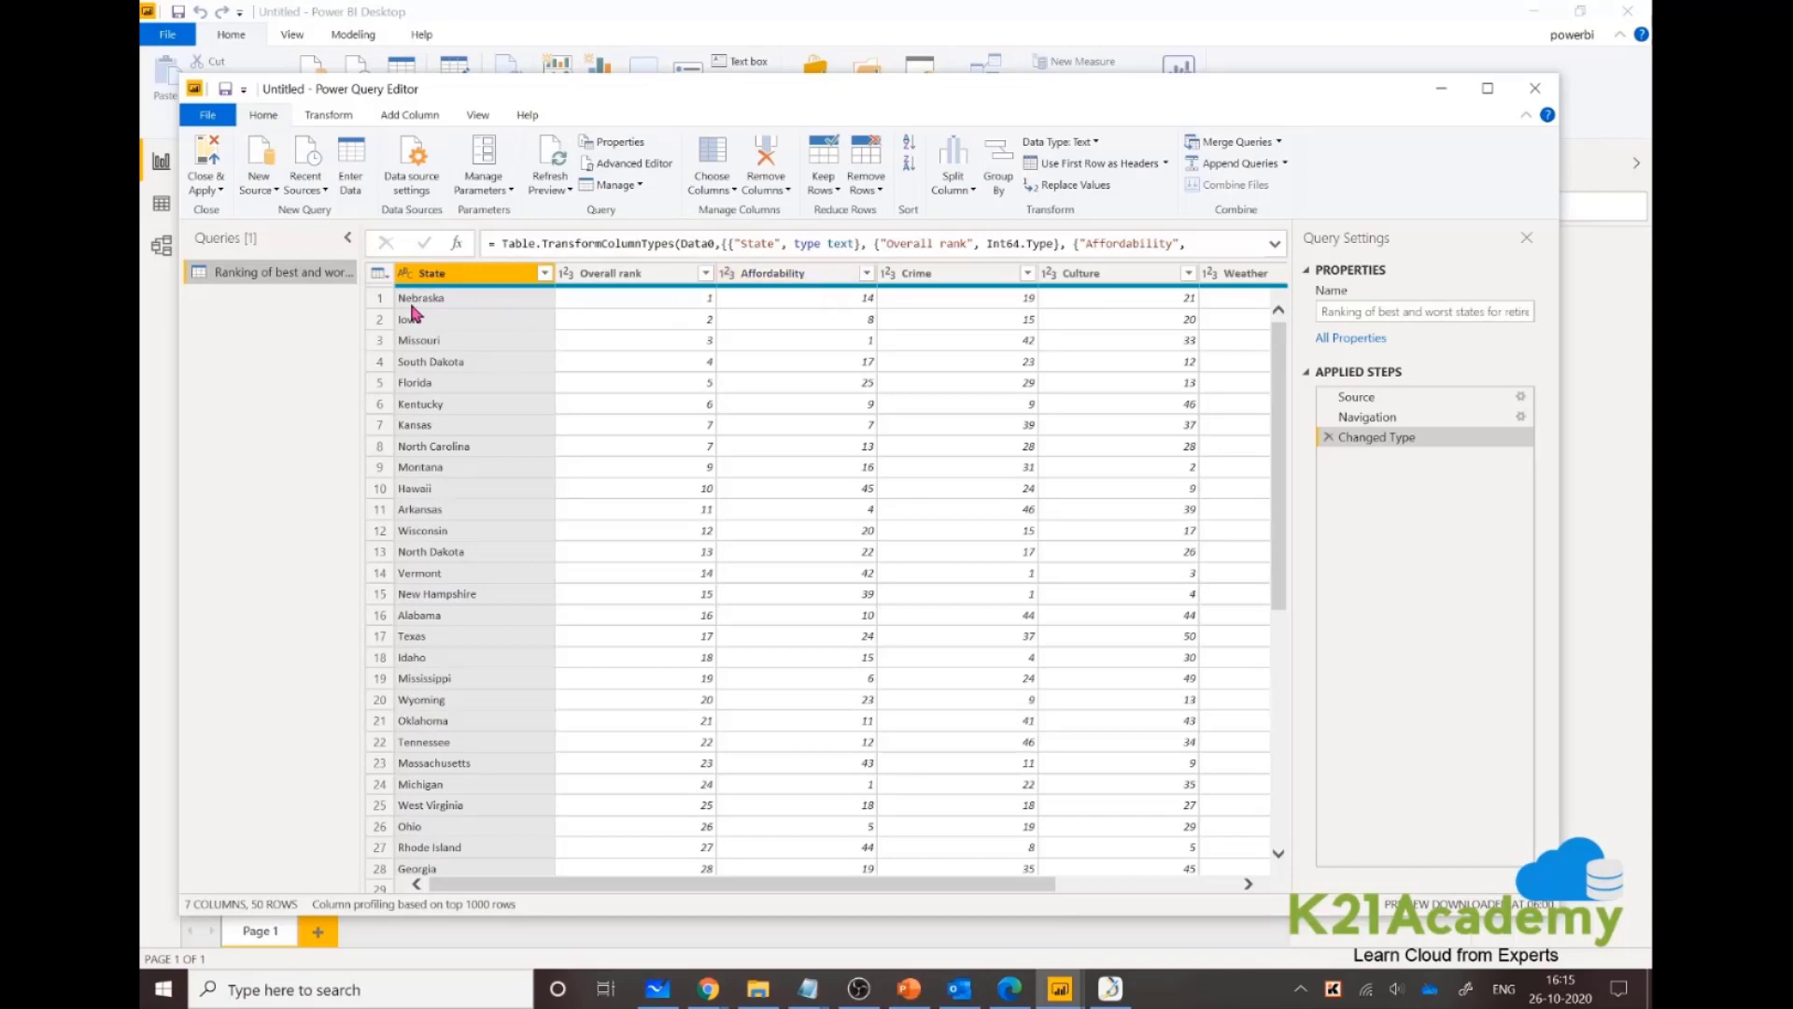
ctrl+click(689, 277)
click(679, 276)
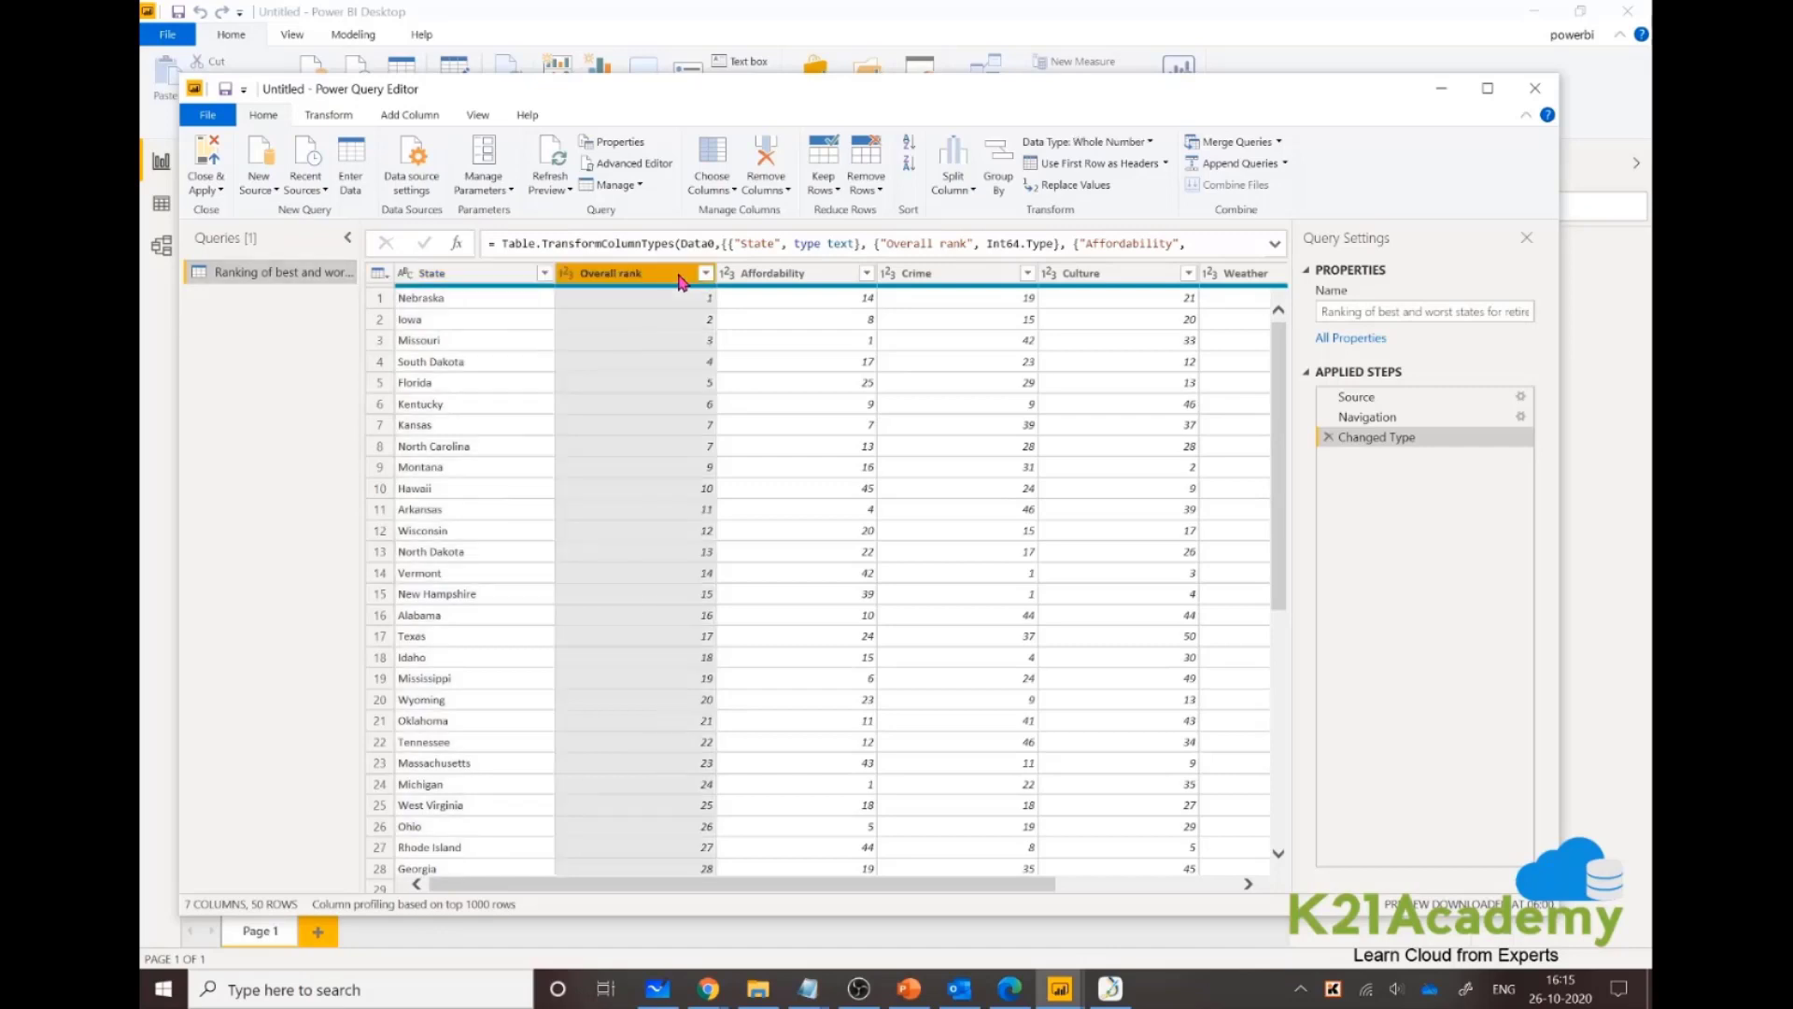
key(Delete)
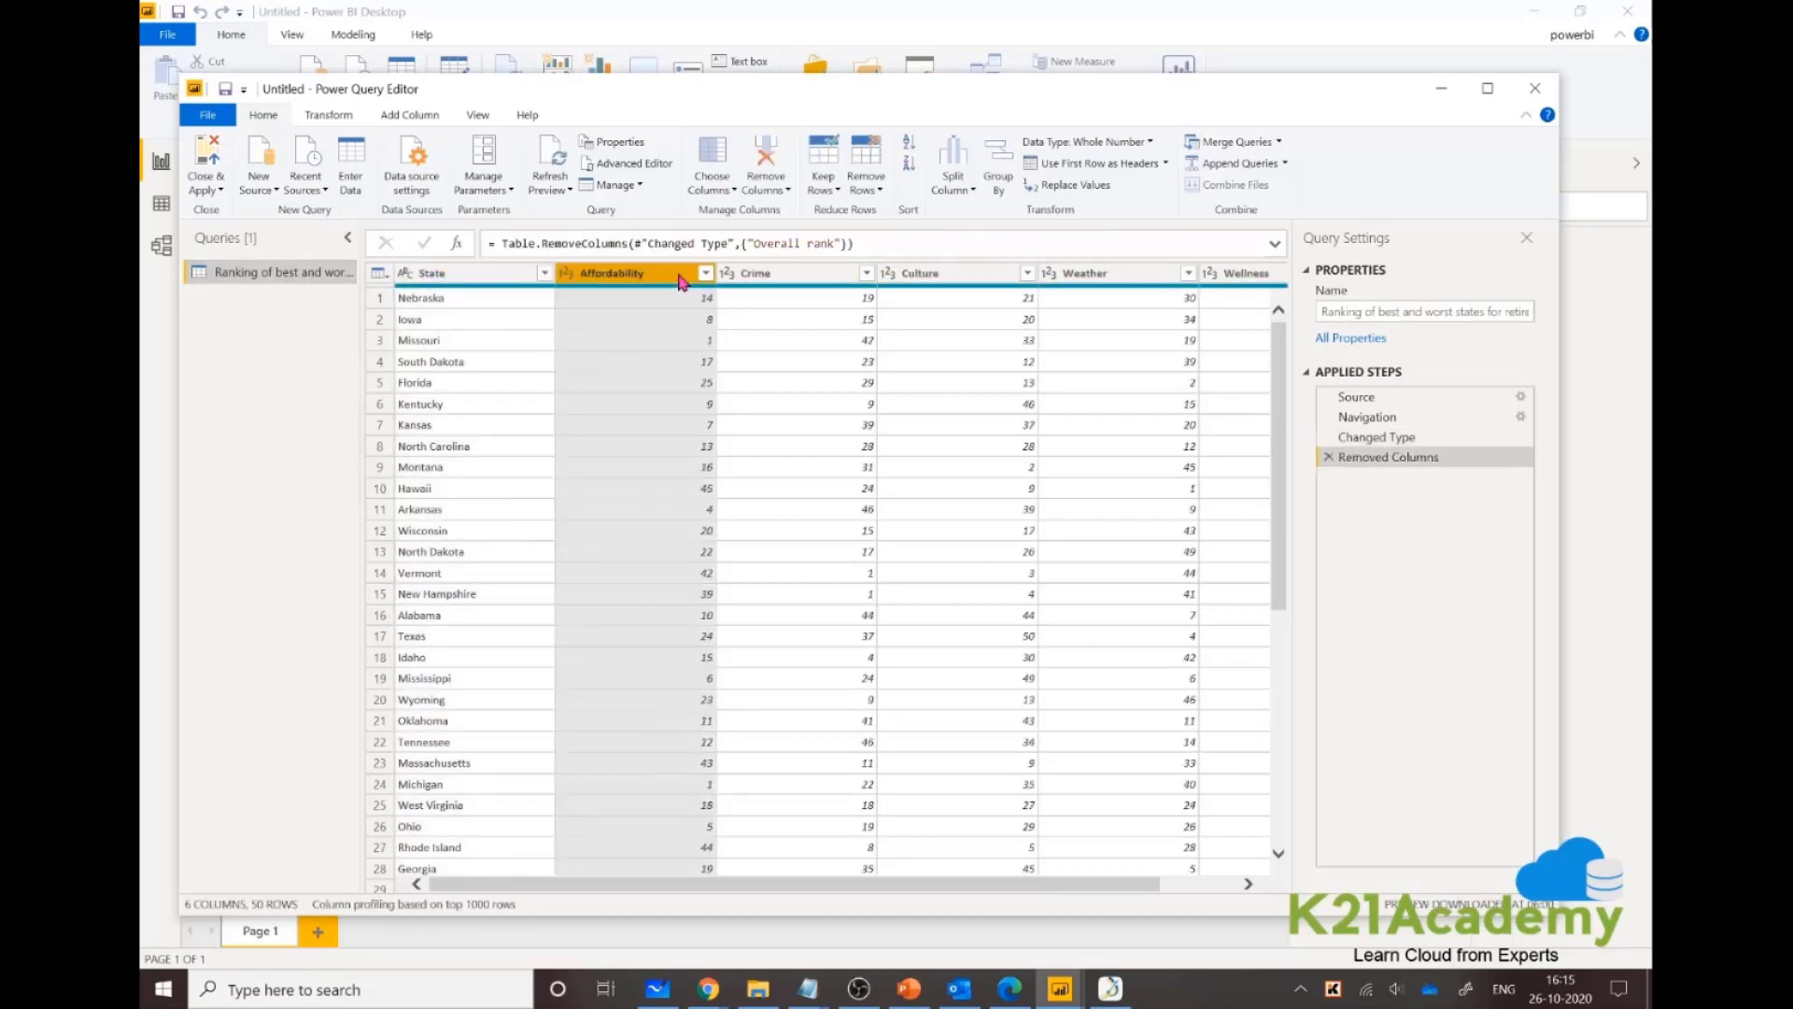
key(Delete)
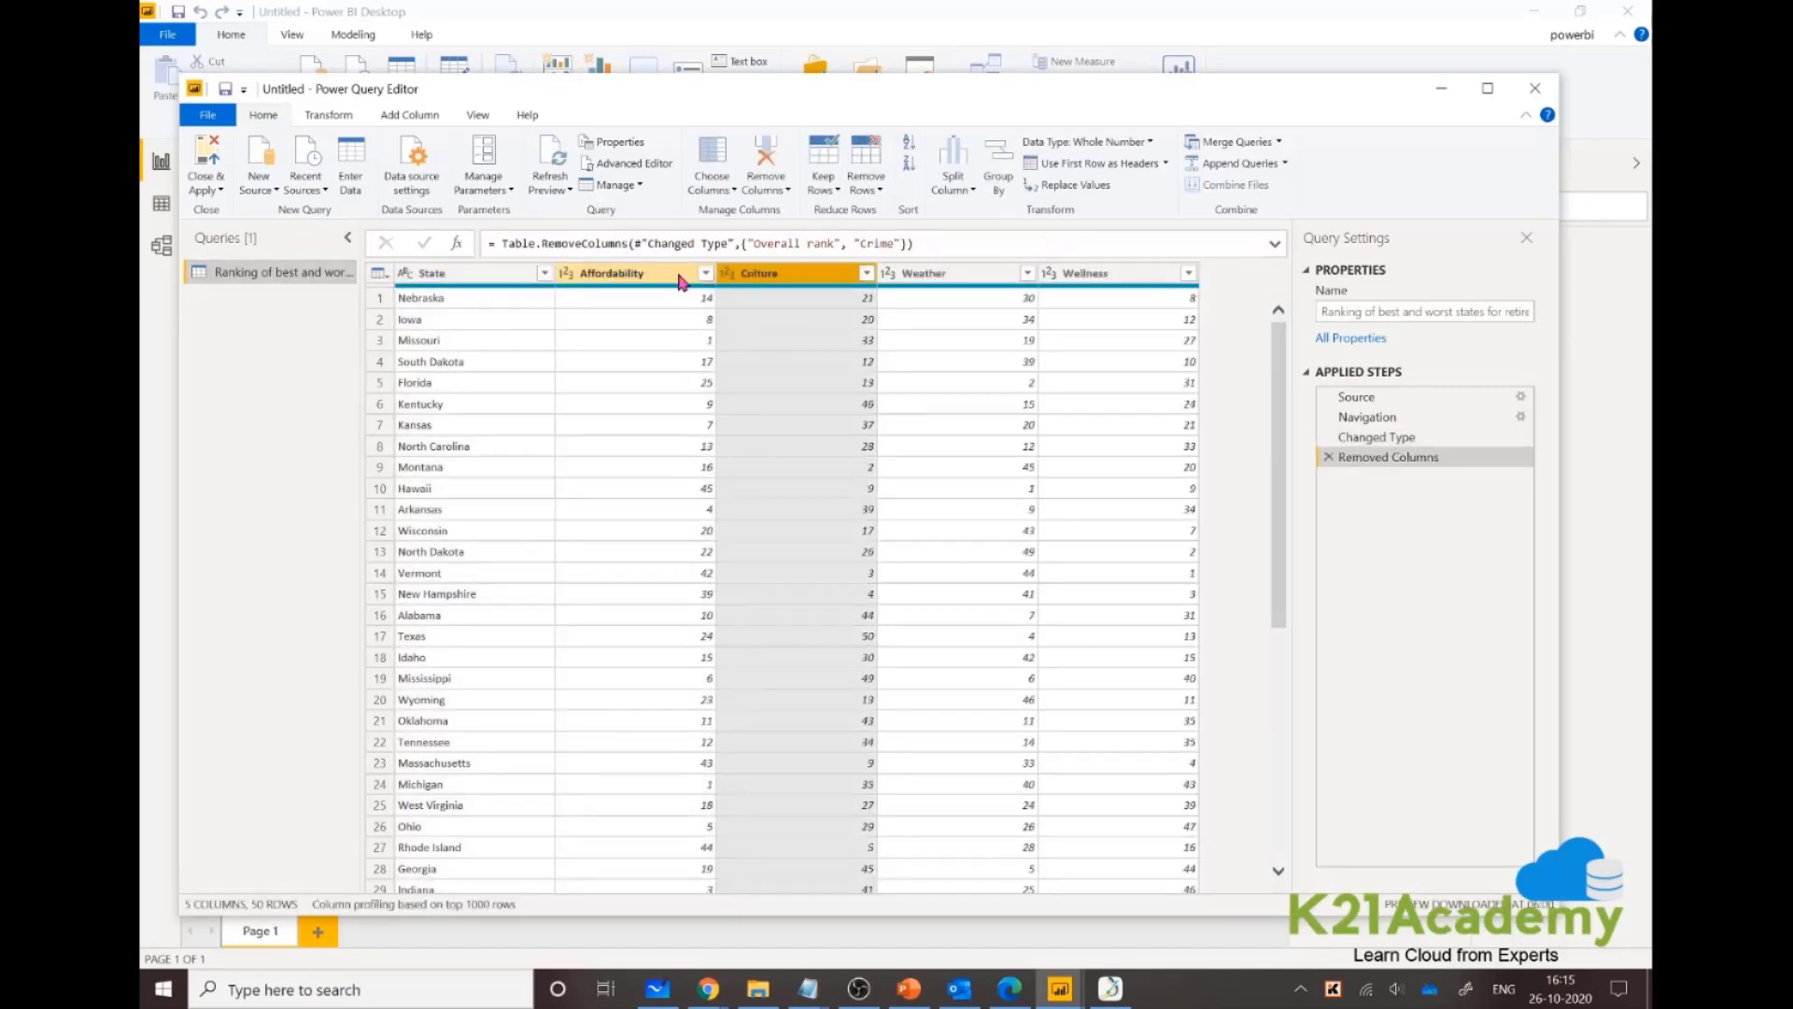
key(Delete)
key(Right)
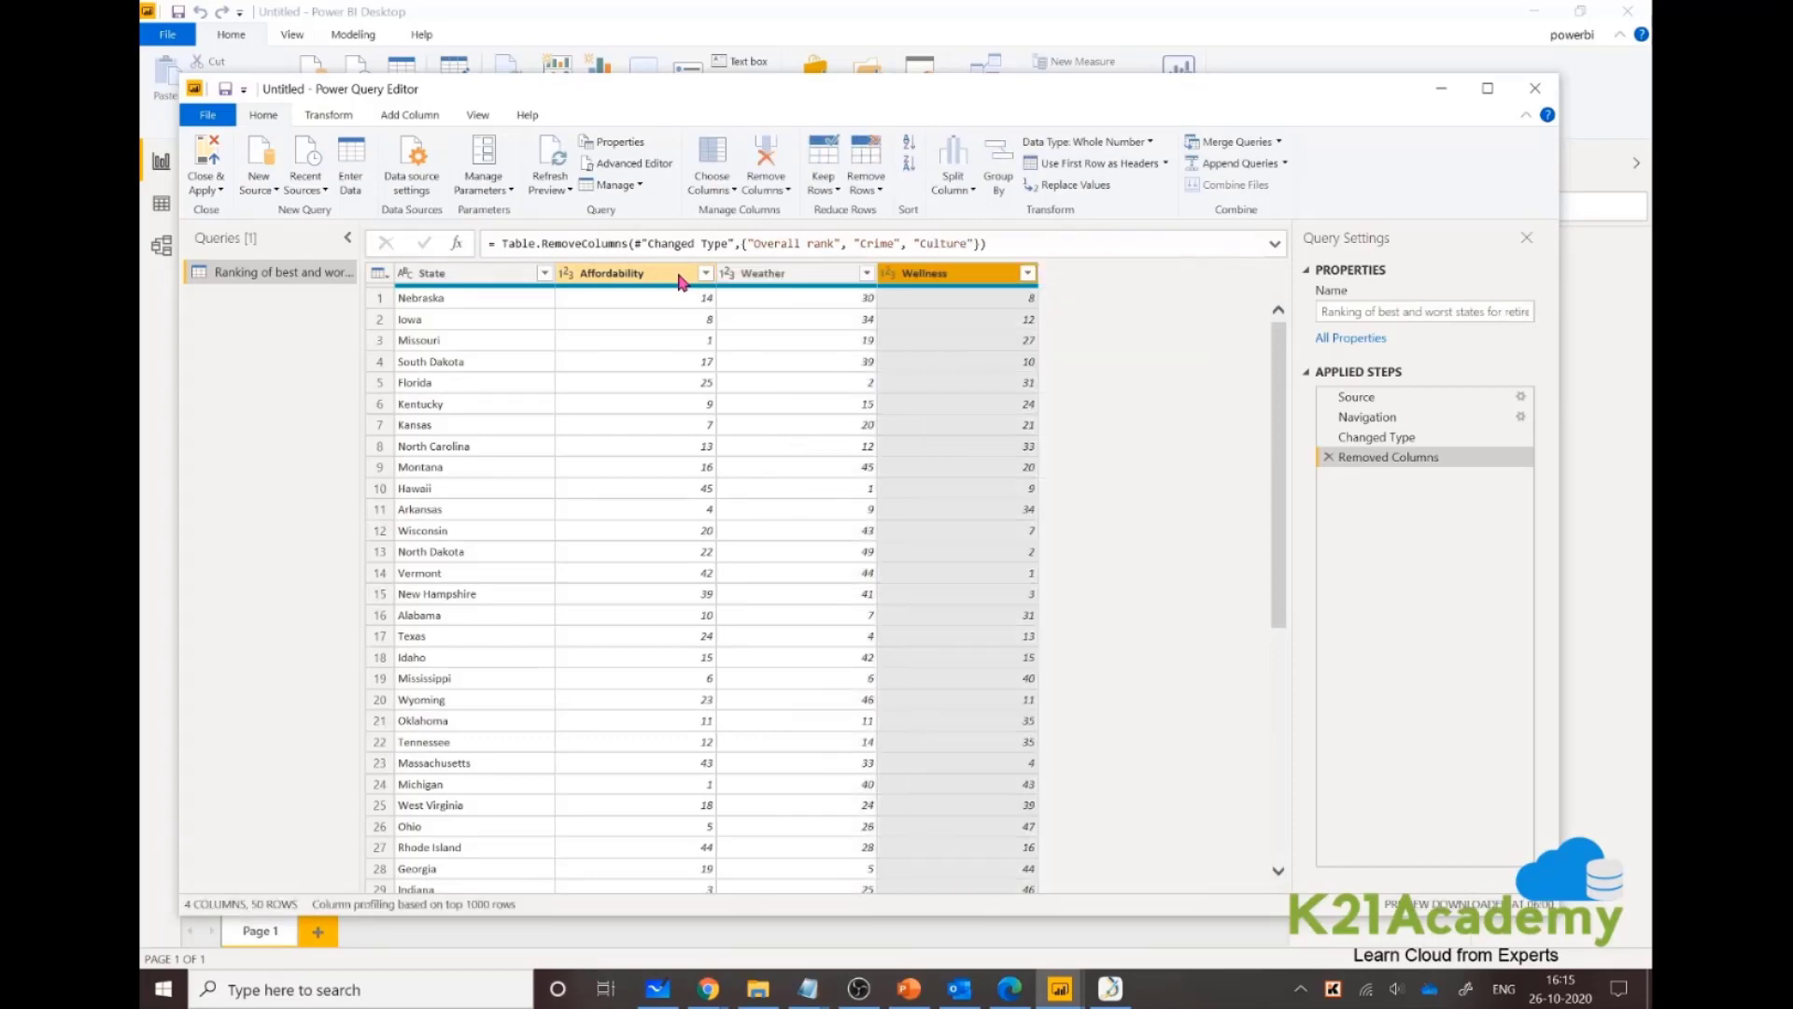
key(Delete)
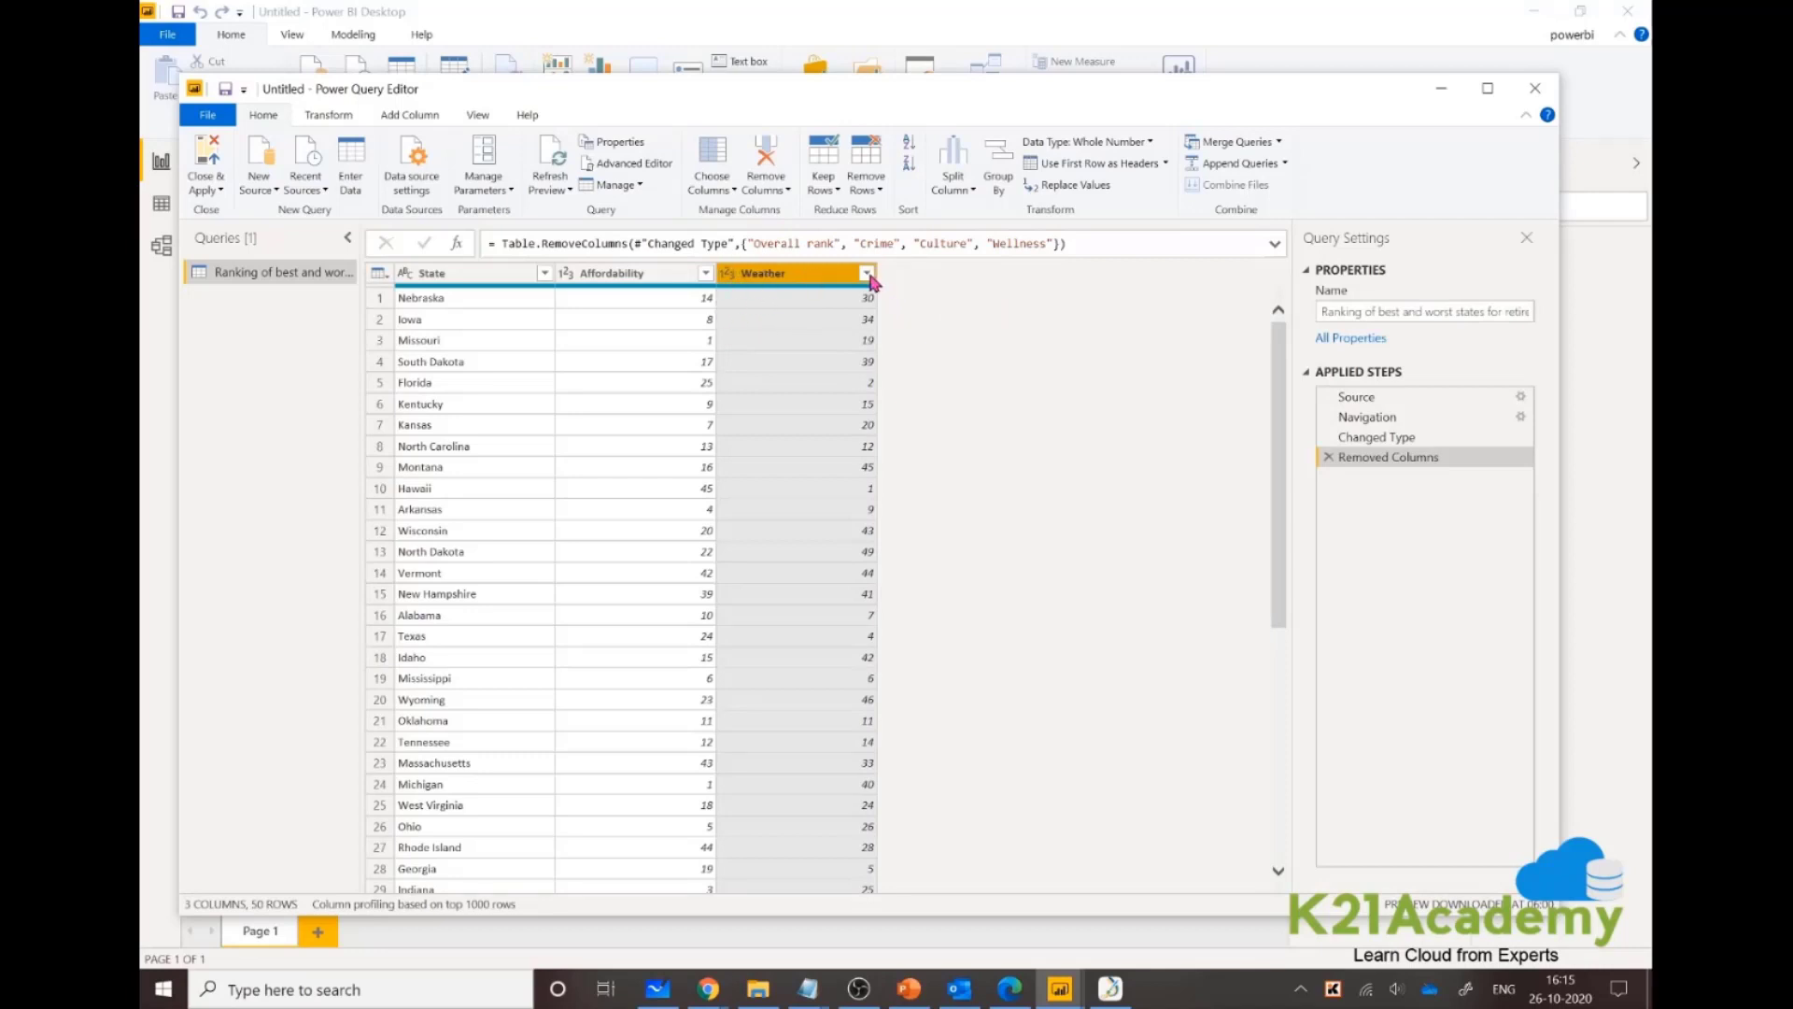
Sort the states by Weather ascending so Hawaii, Florida and Louisiana come first.
click(866, 273)
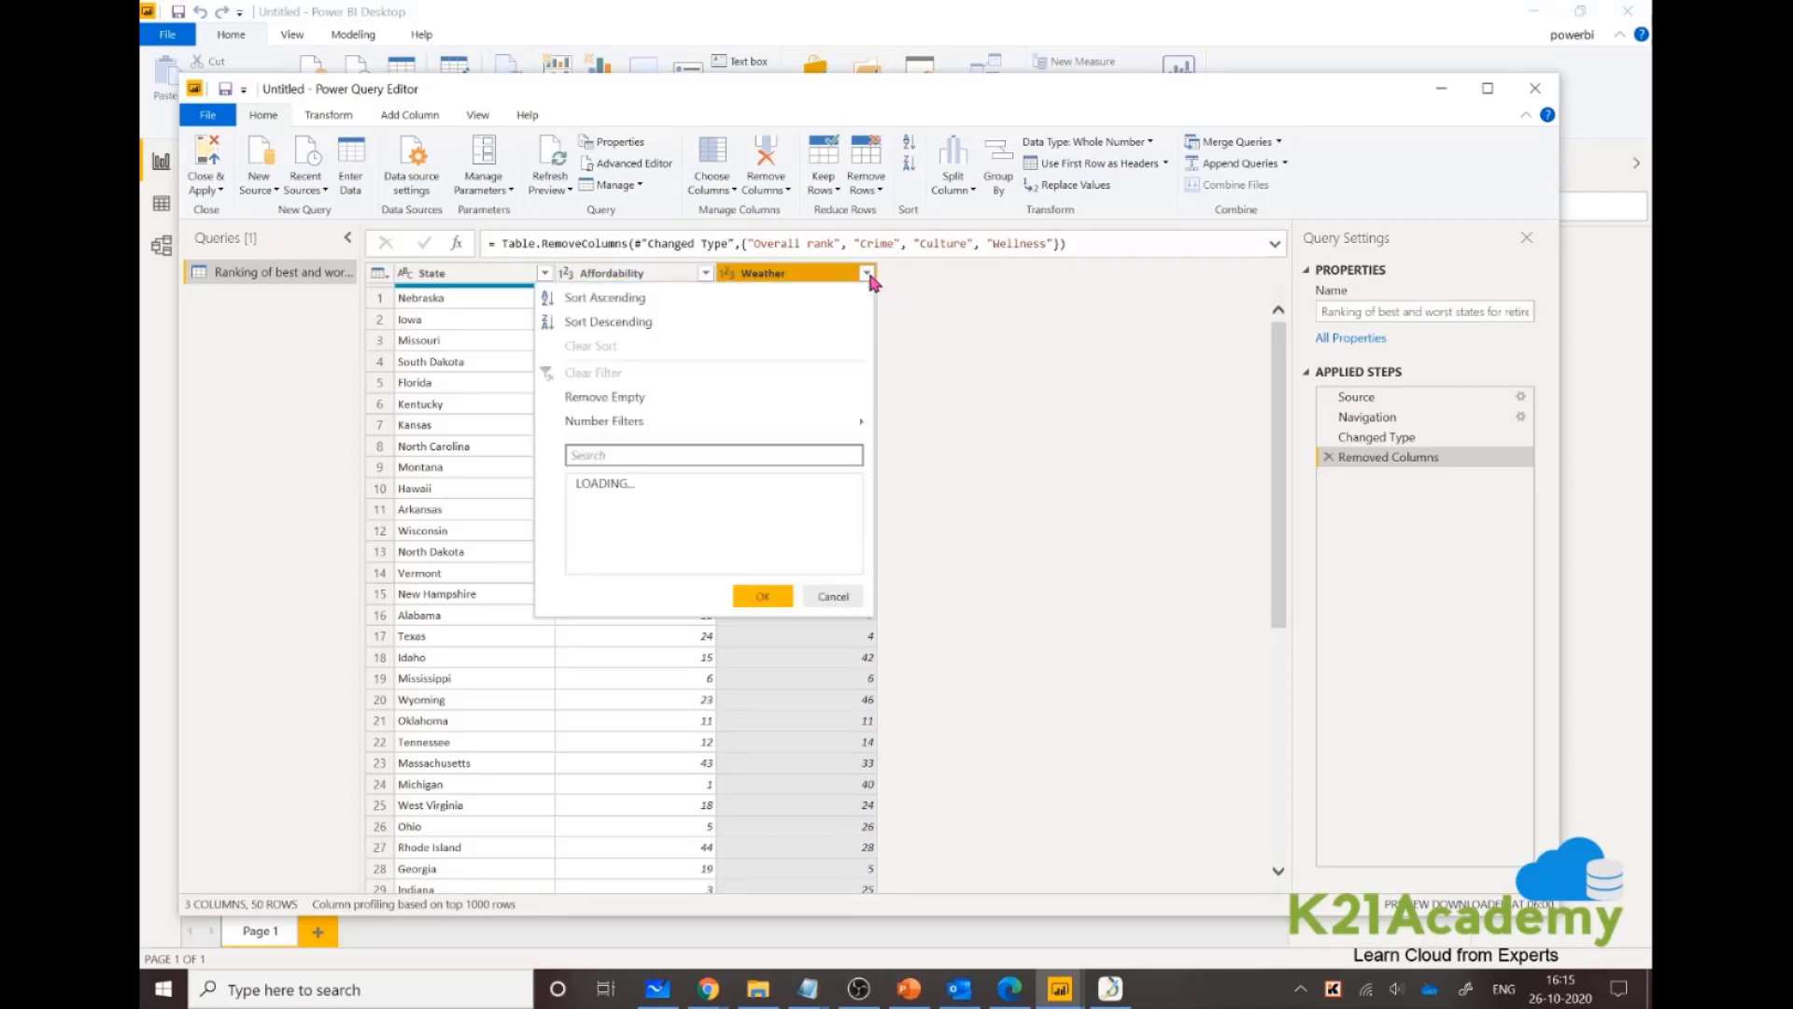
click(695, 297)
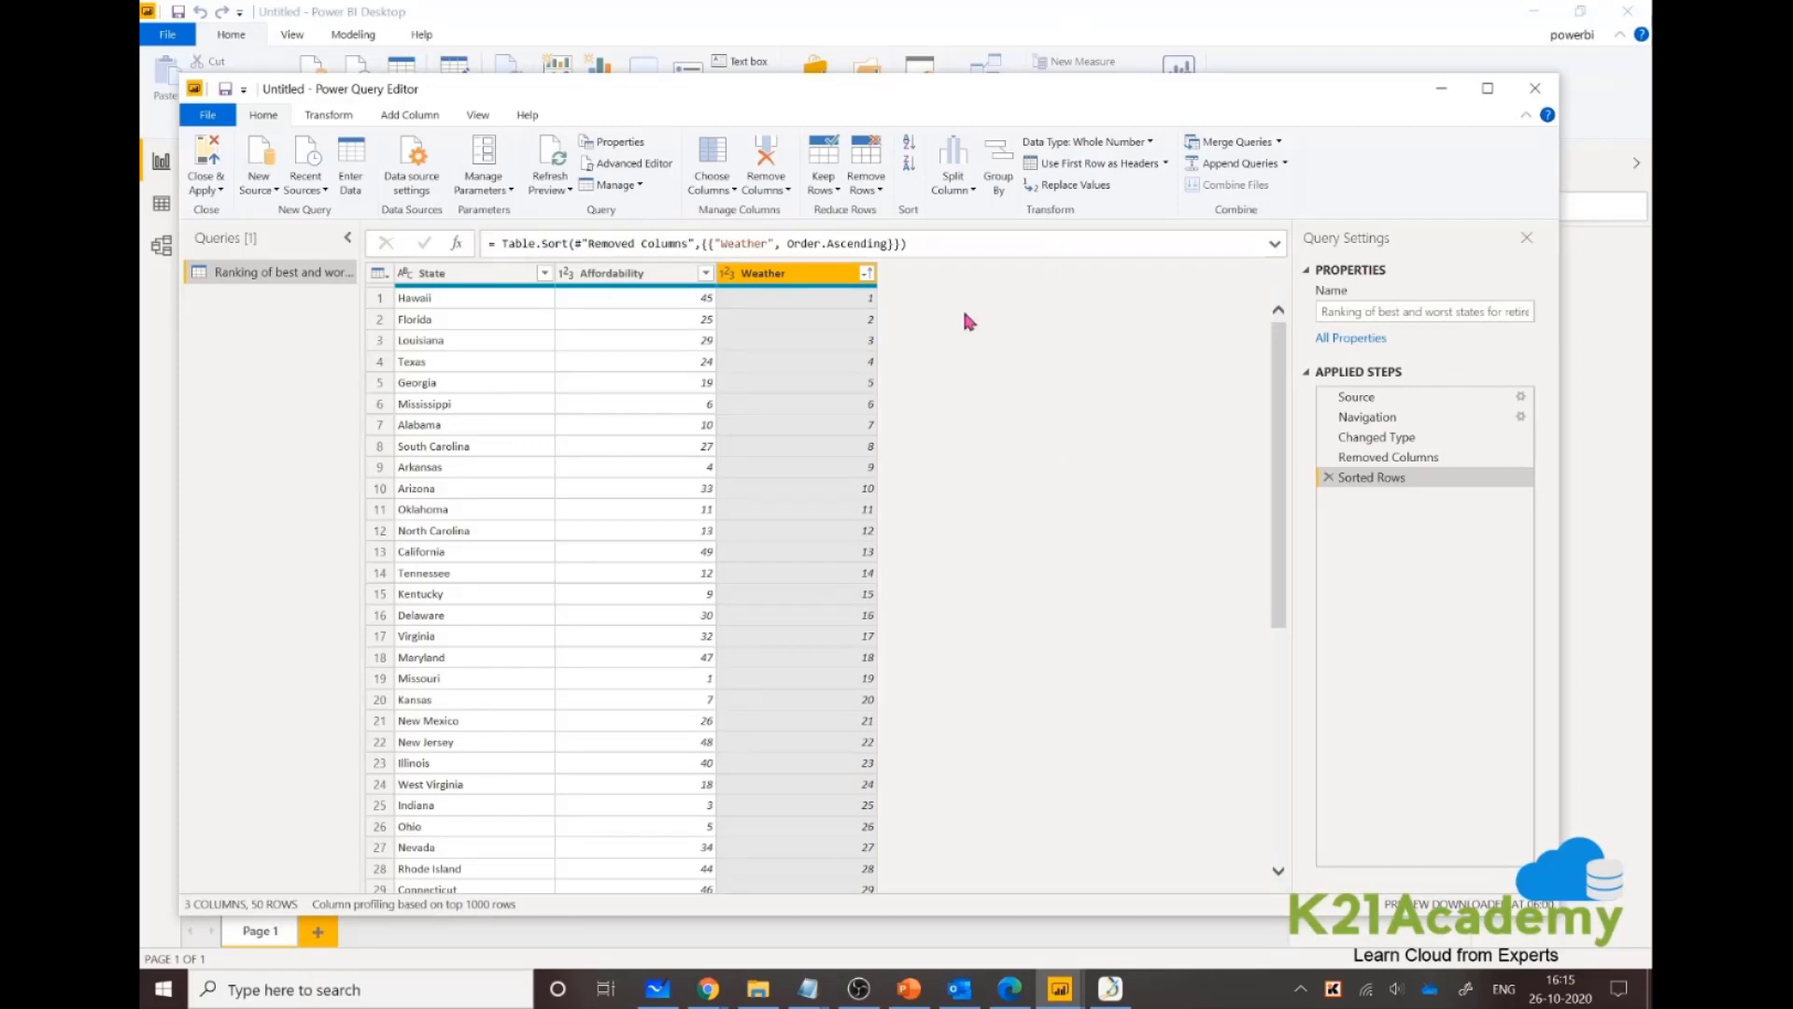
click(867, 273)
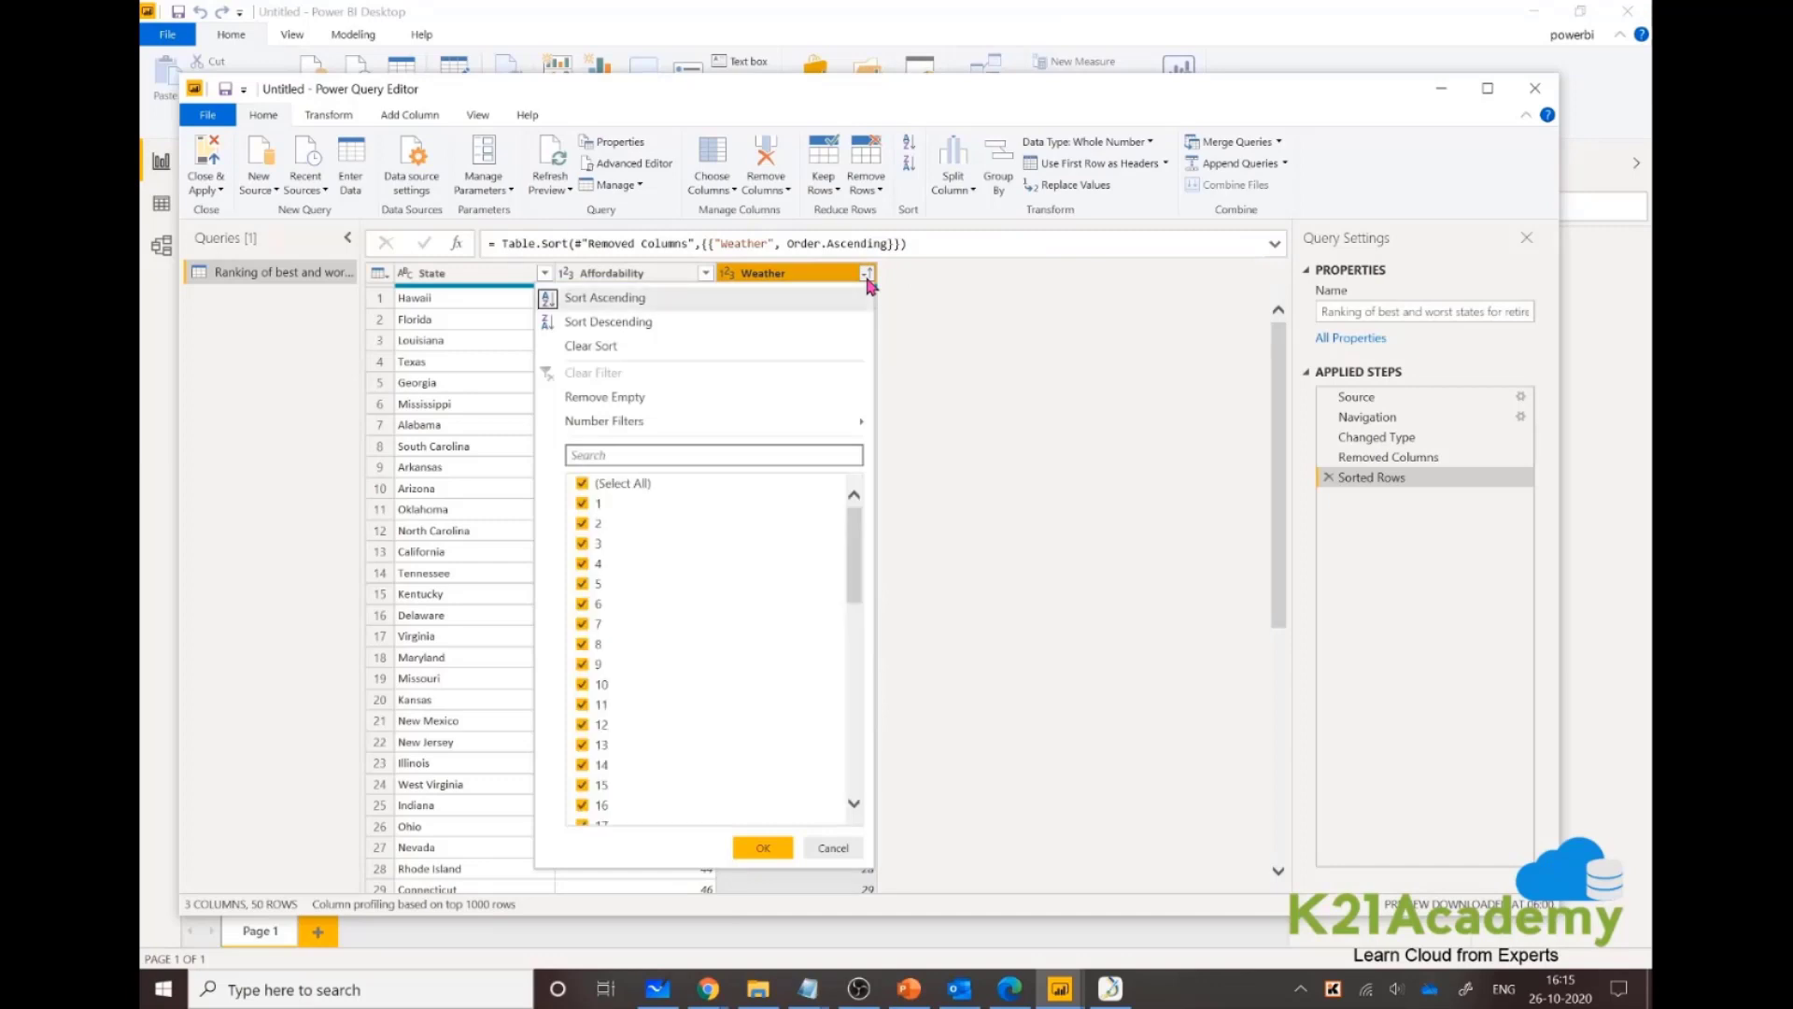
click(1012, 401)
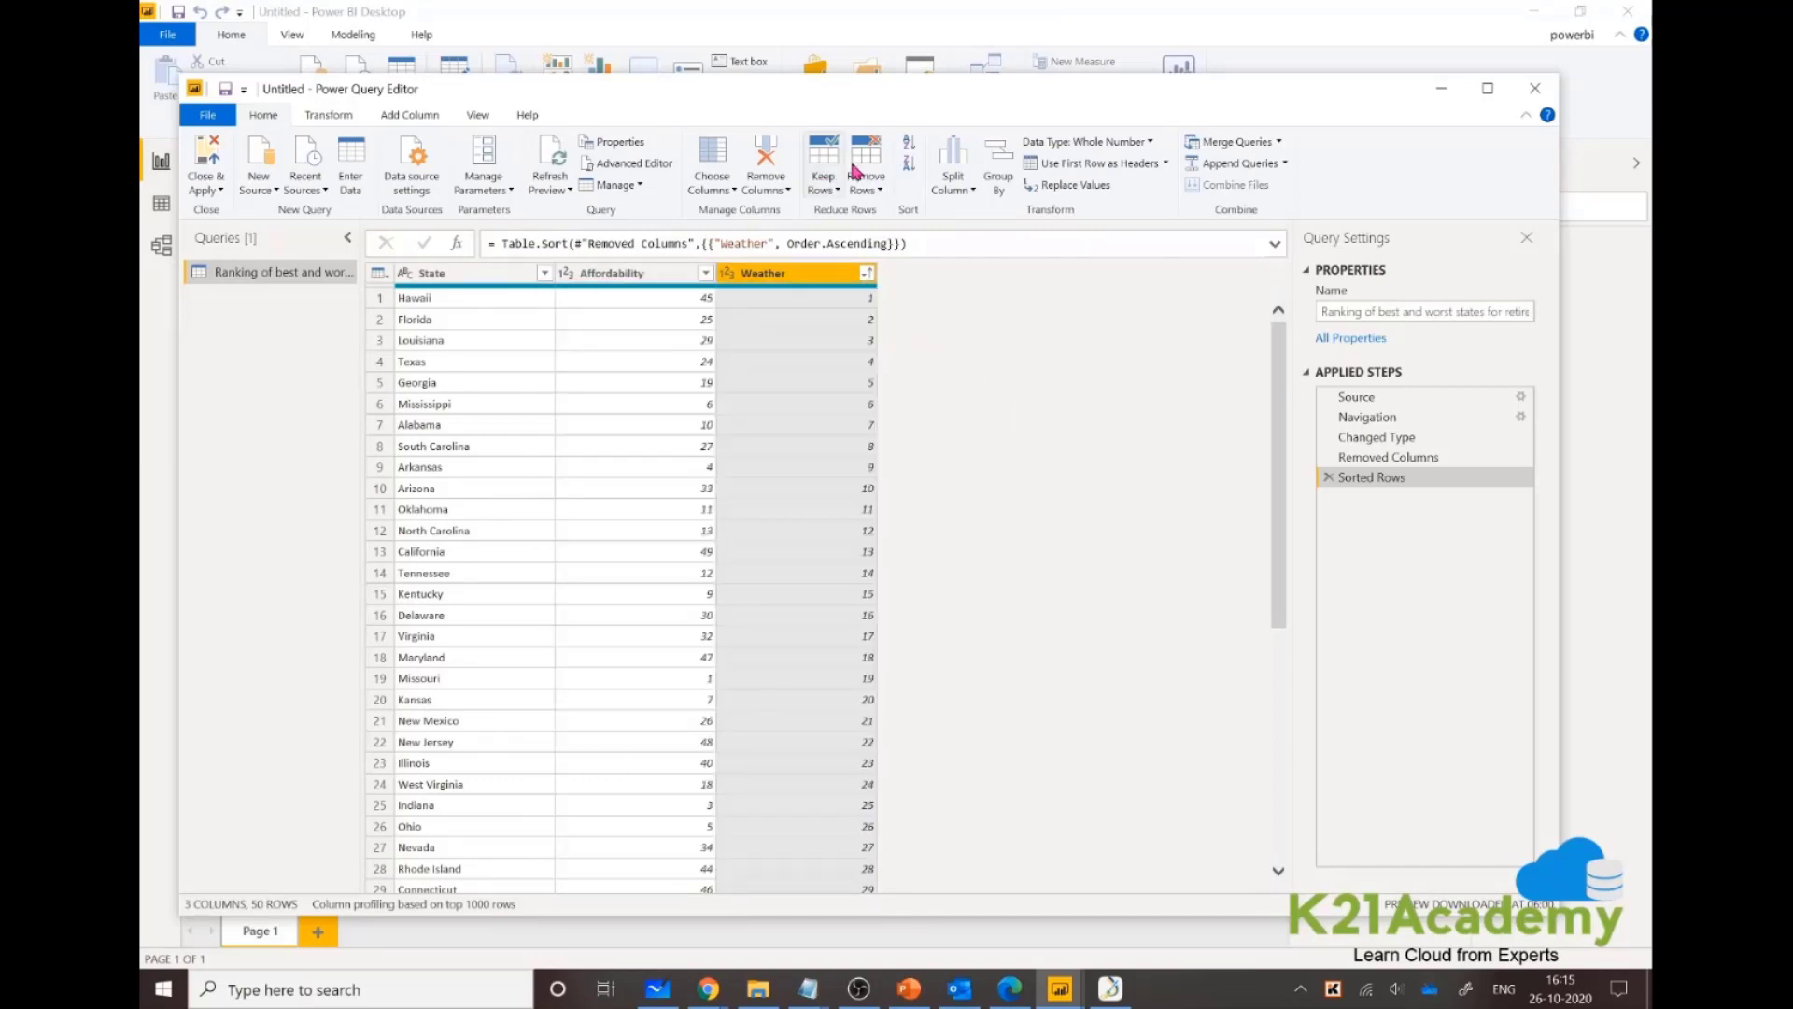
click(875, 190)
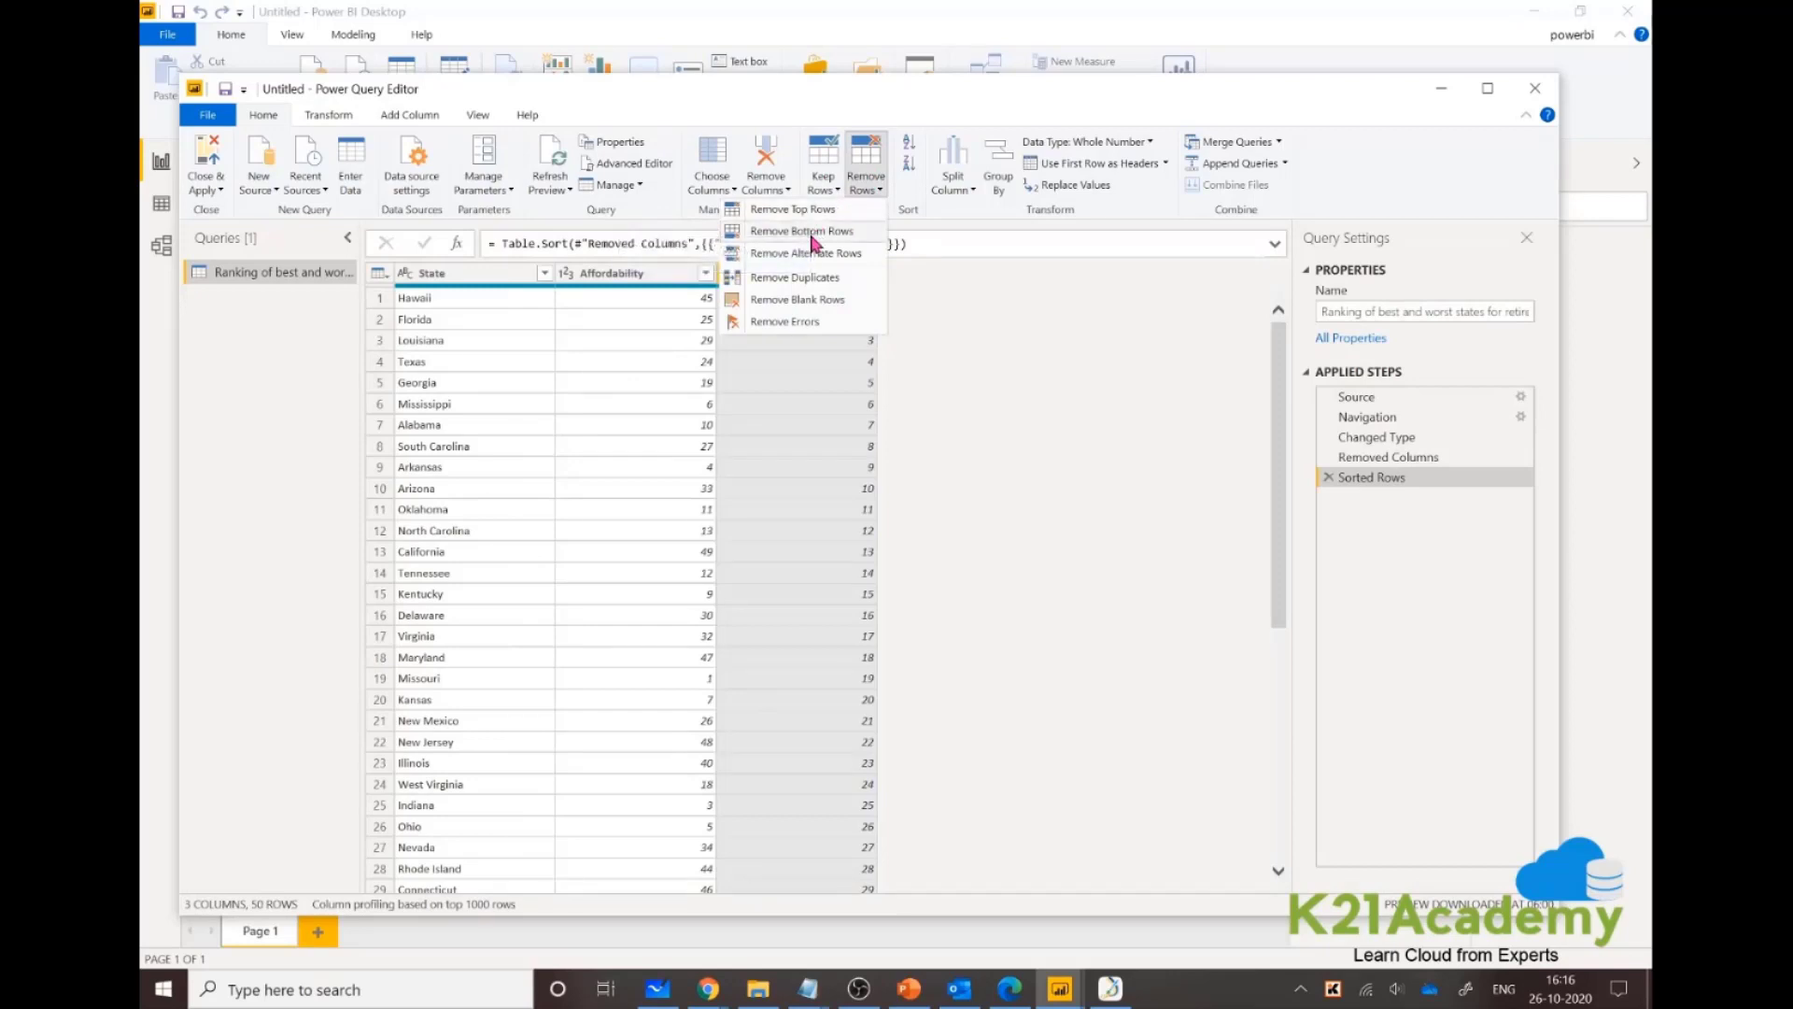
Remove the bottom 10 rows and check that 40 Weather-sorted states remain.
click(812, 236)
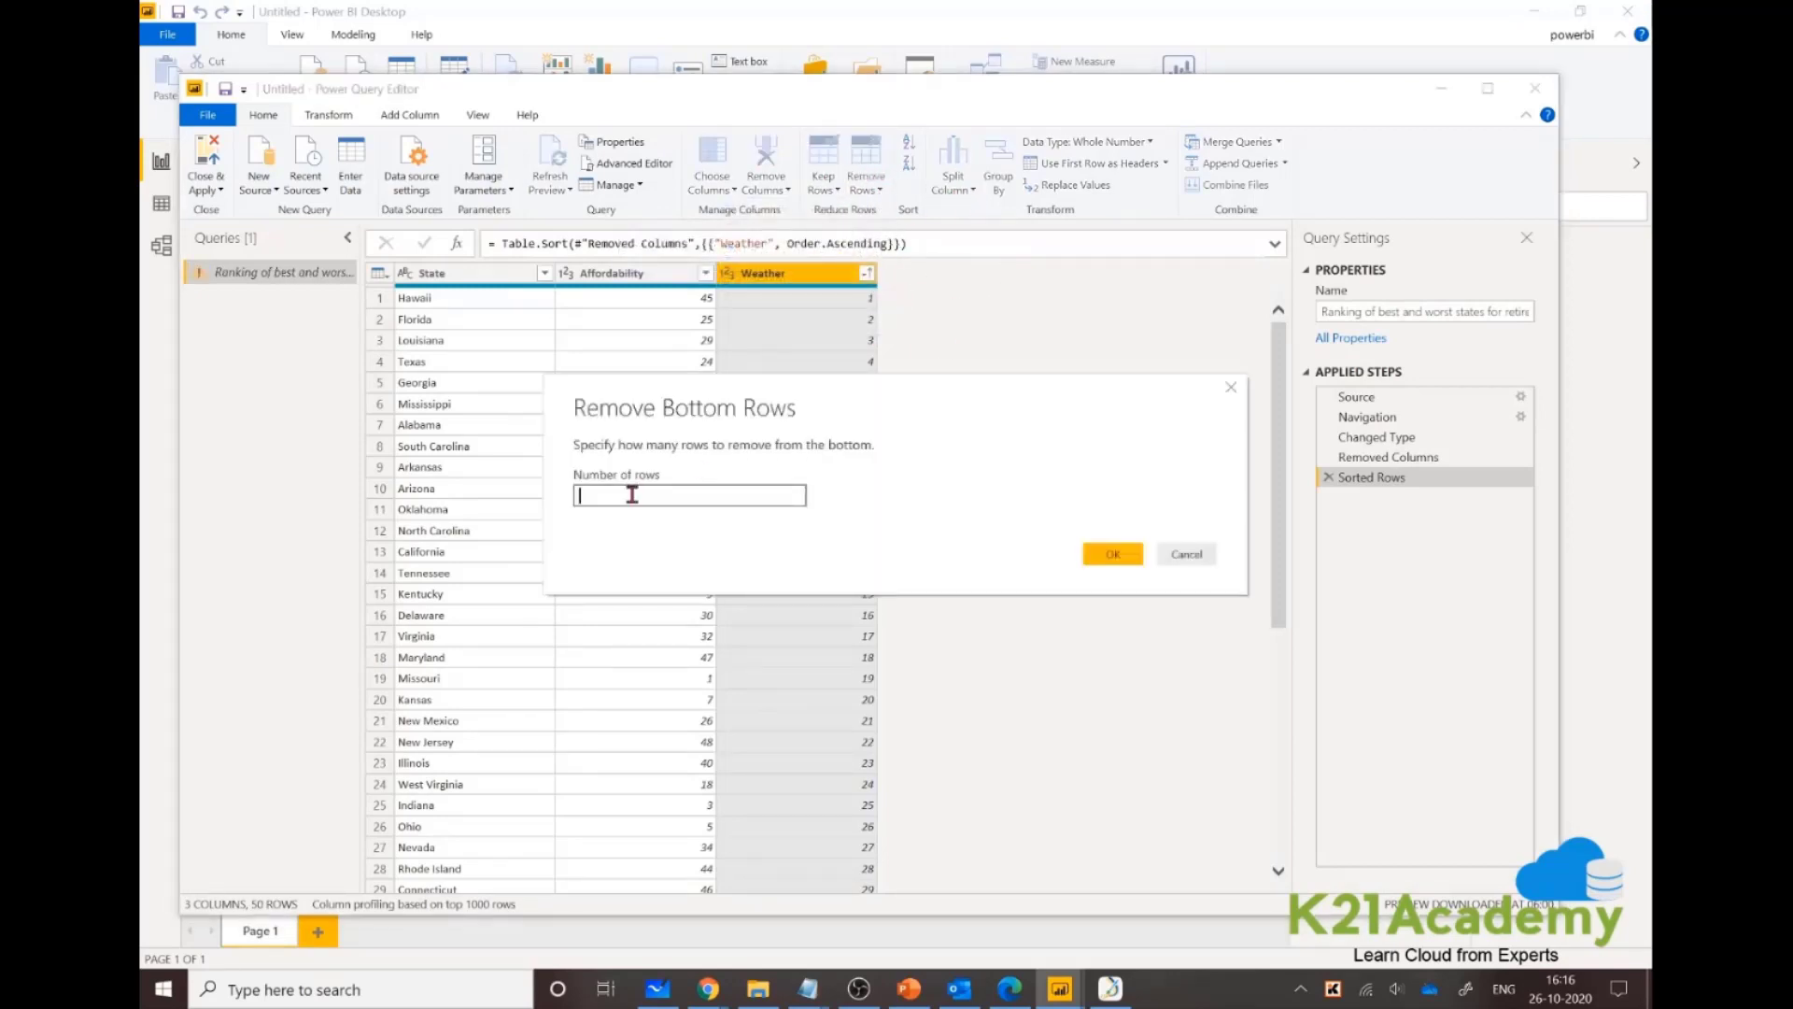
text(10)
click(1110, 555)
scroll(873, 651, down, 4)
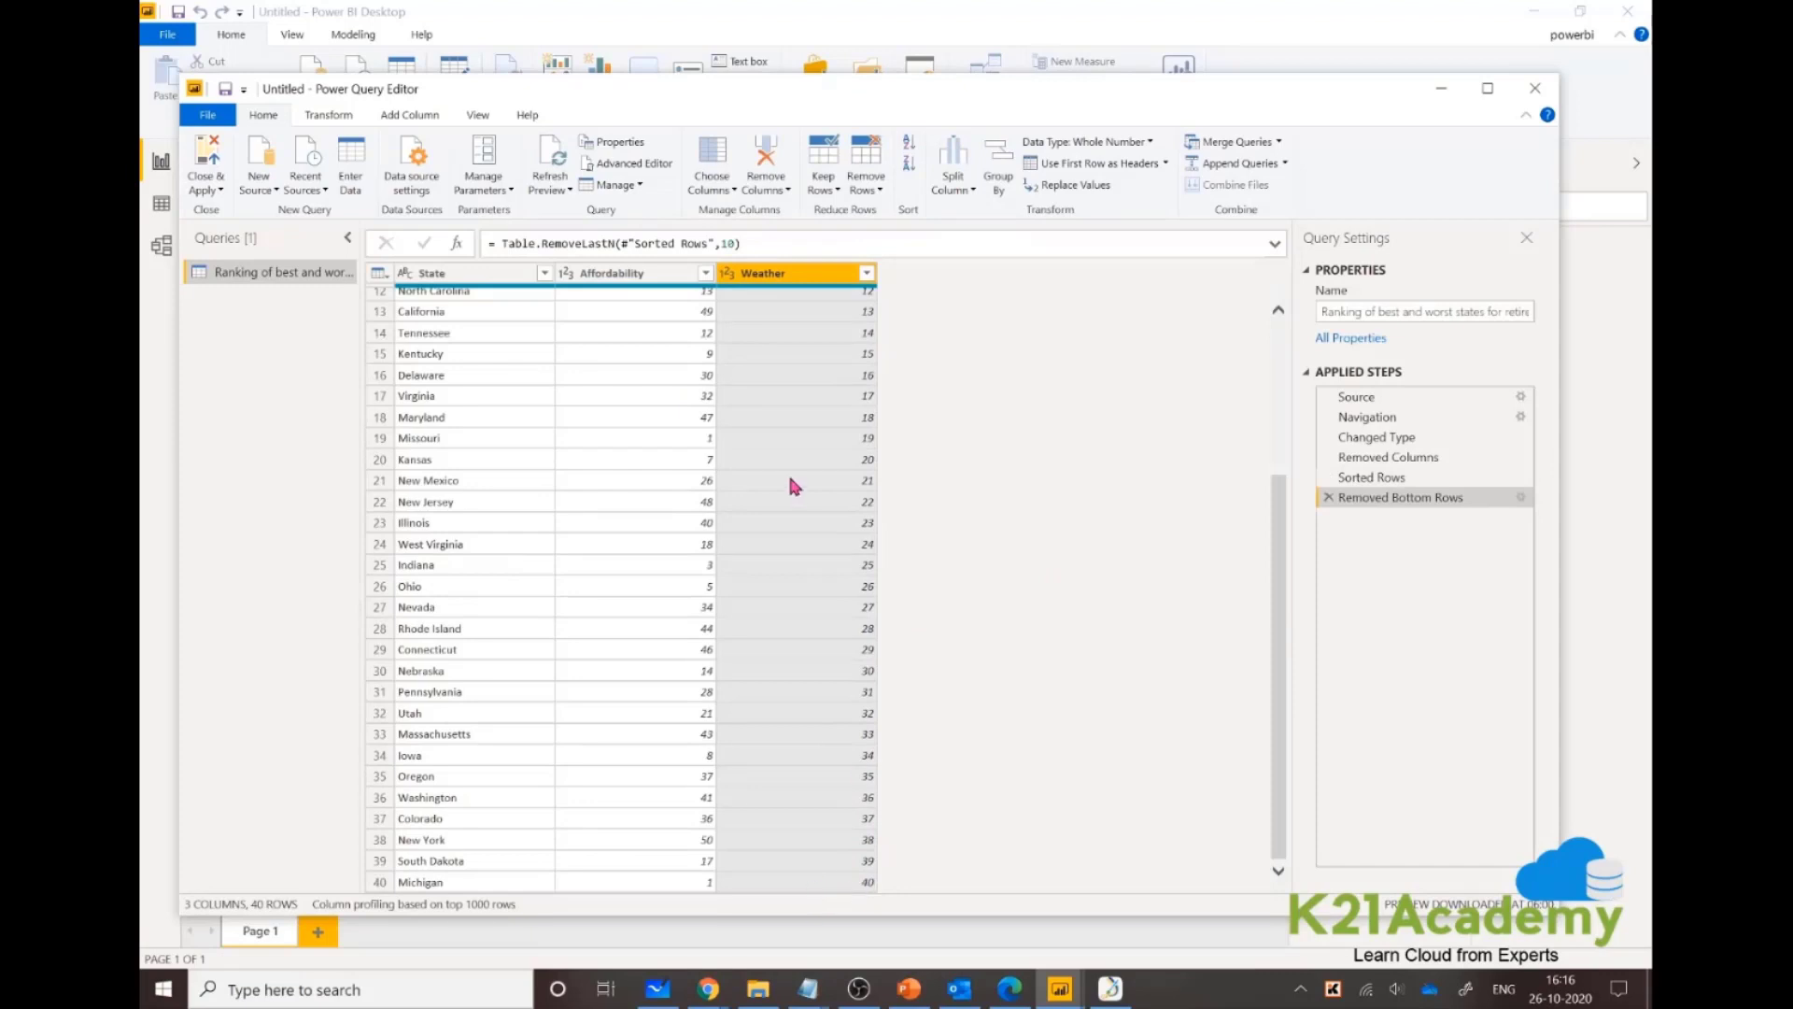
scroll(792, 486, up, 4)
scroll(791, 486, down, 4)
scroll(453, 474, up, 4)
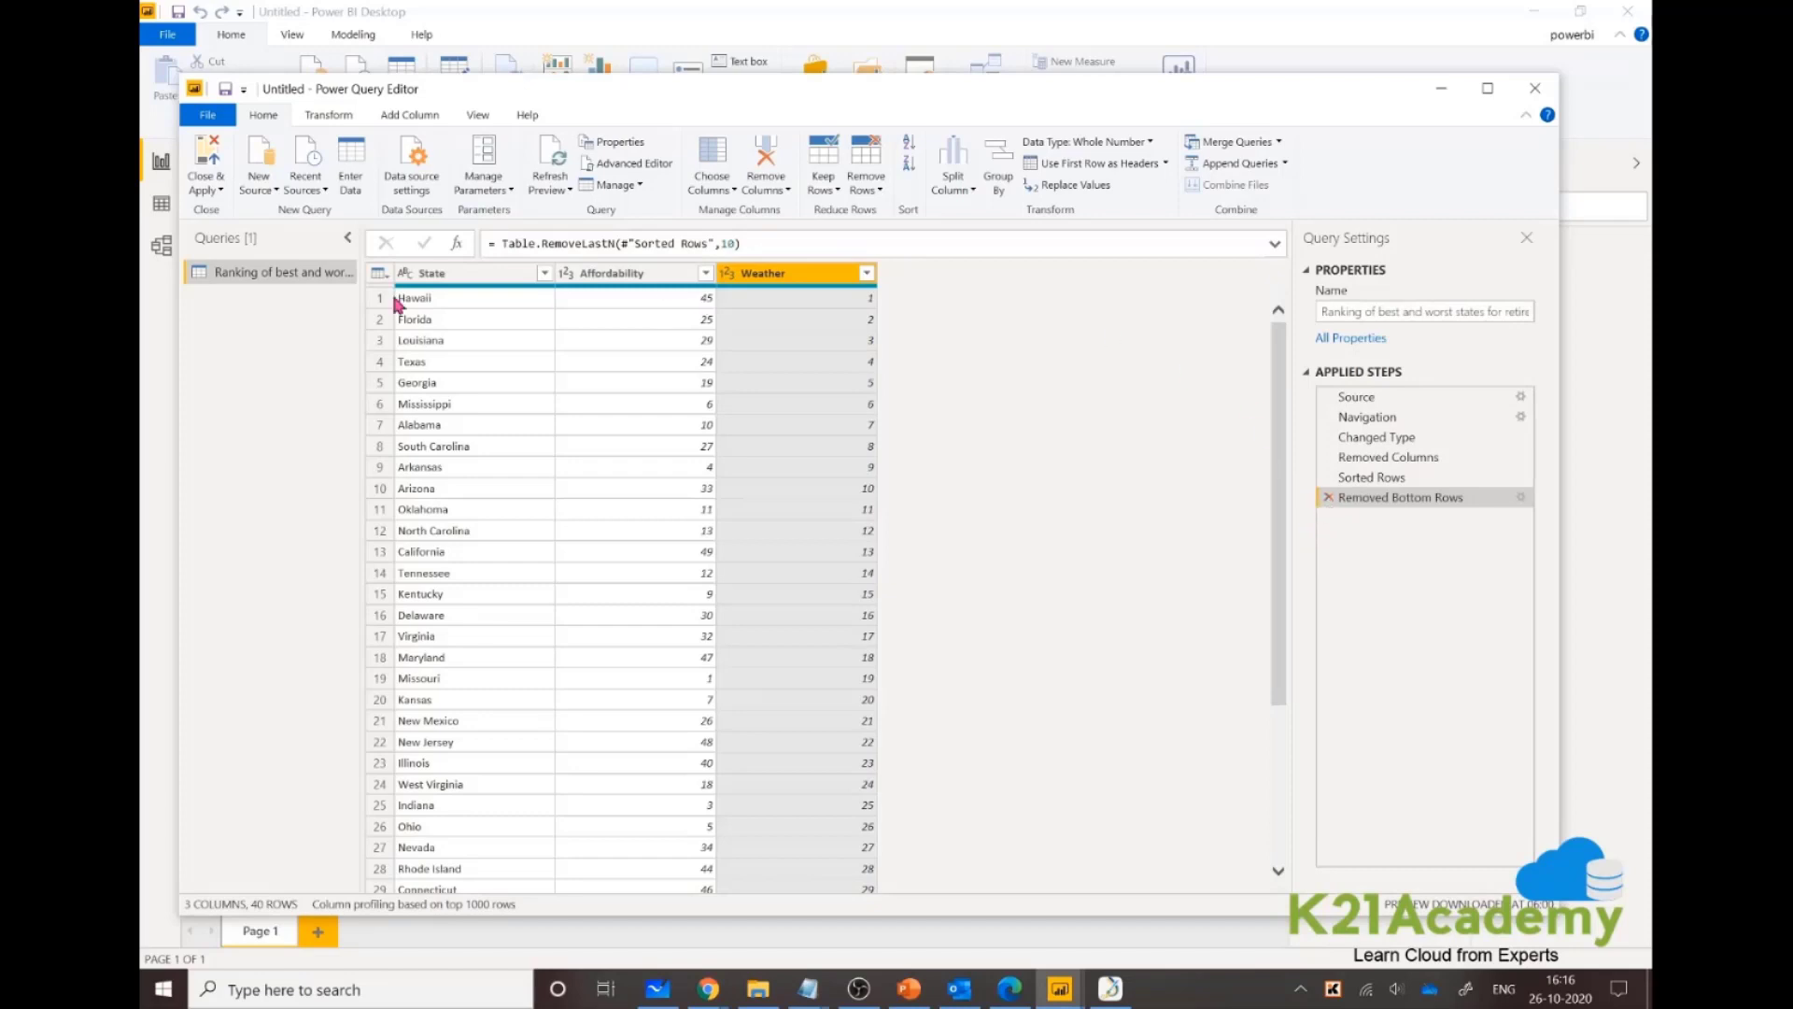
Rename the query to 'sunglass sales' in the Query Settings Name box.
click(1488, 315)
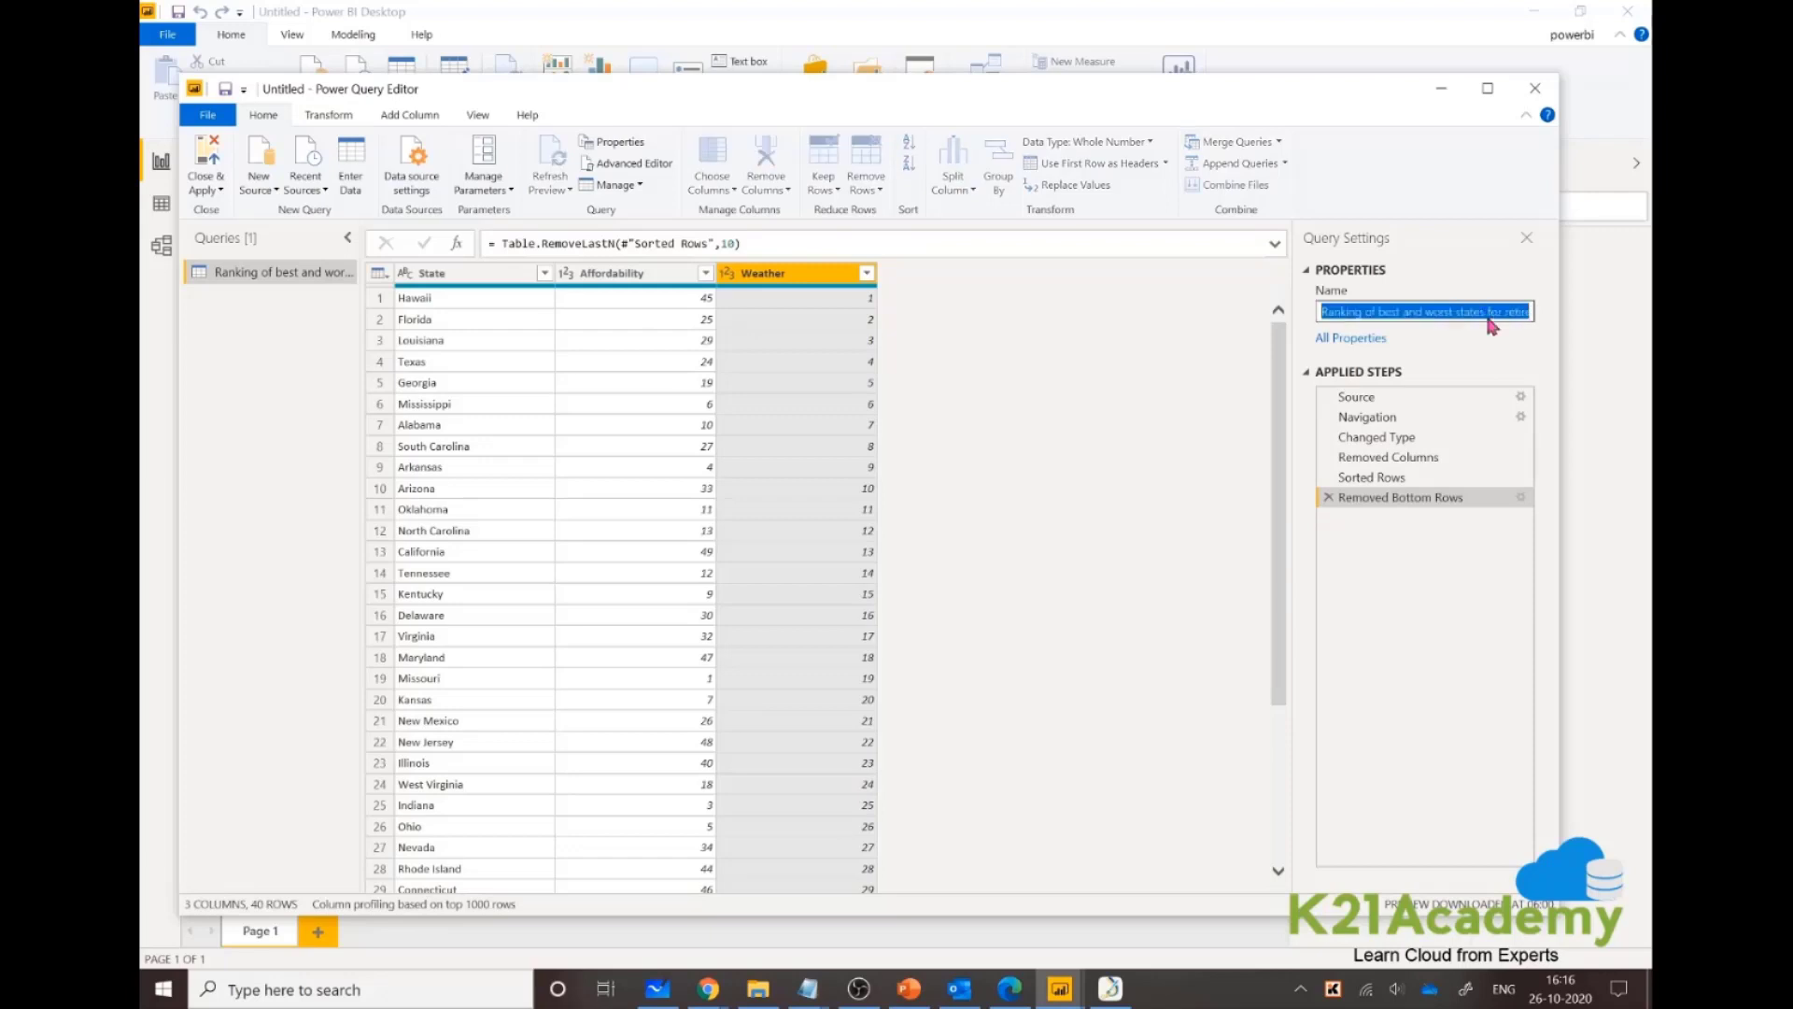
key(BackSpace)
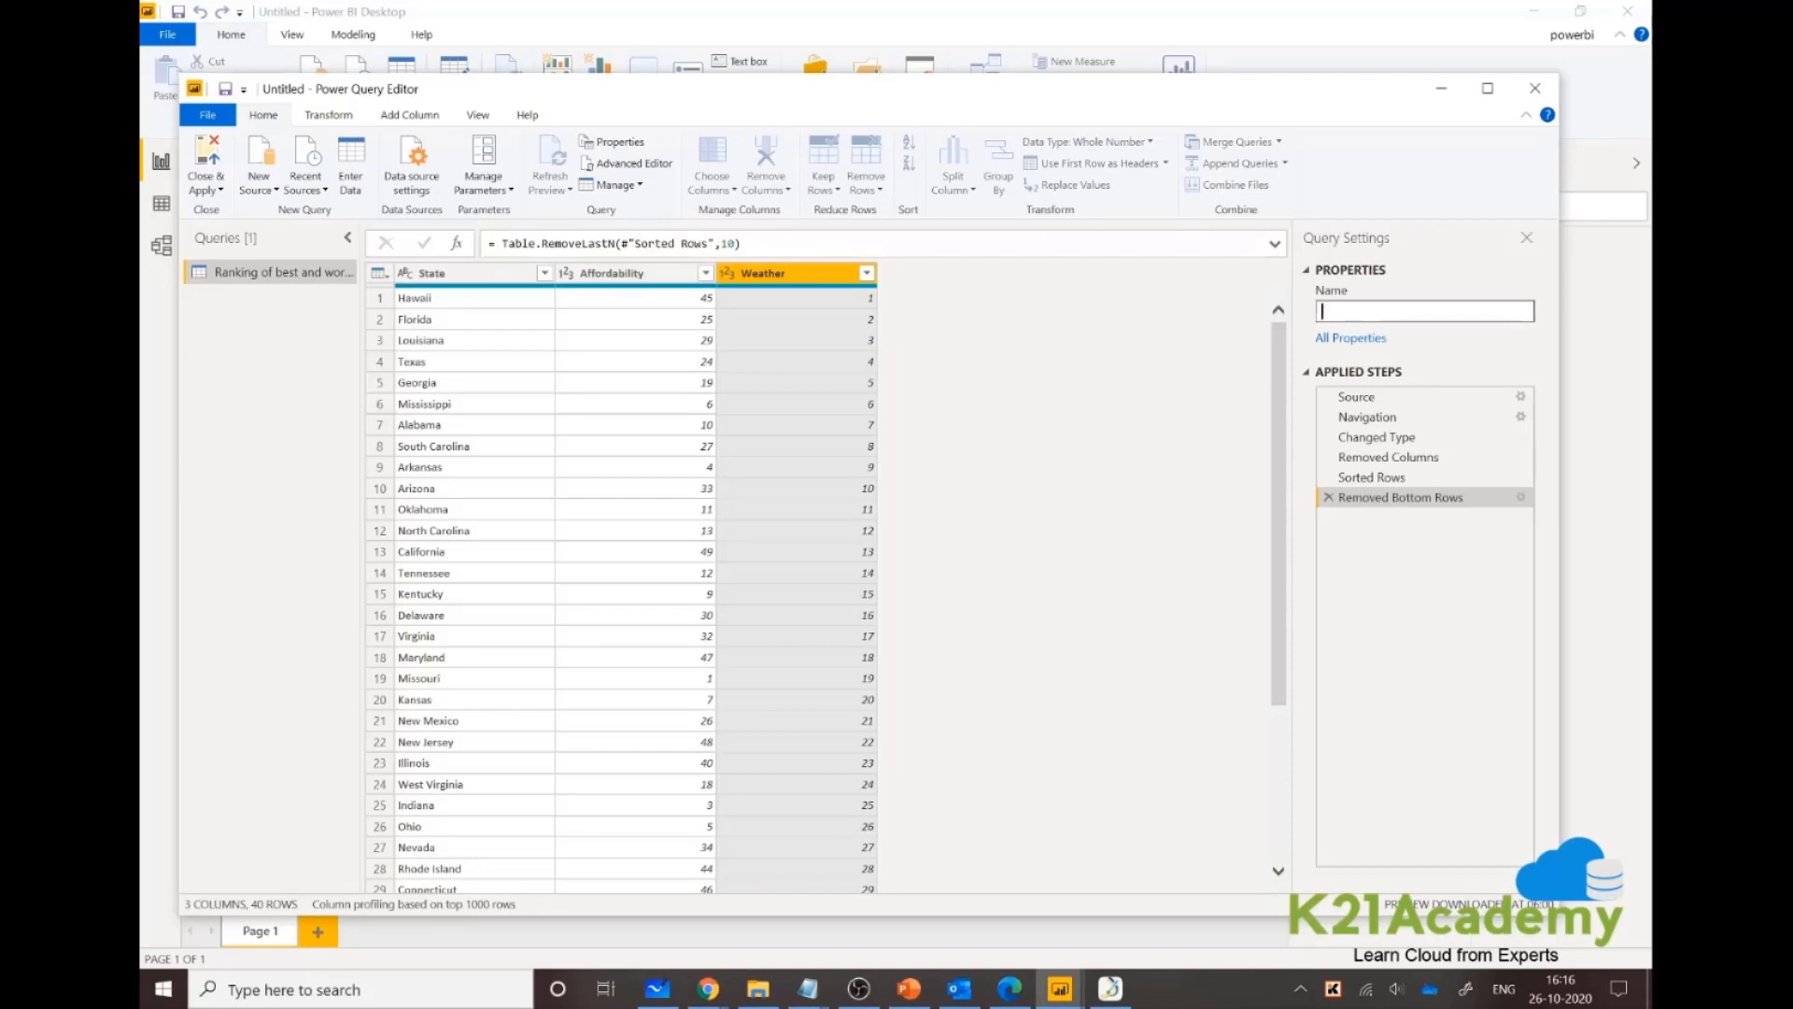
key(alt+Tab)
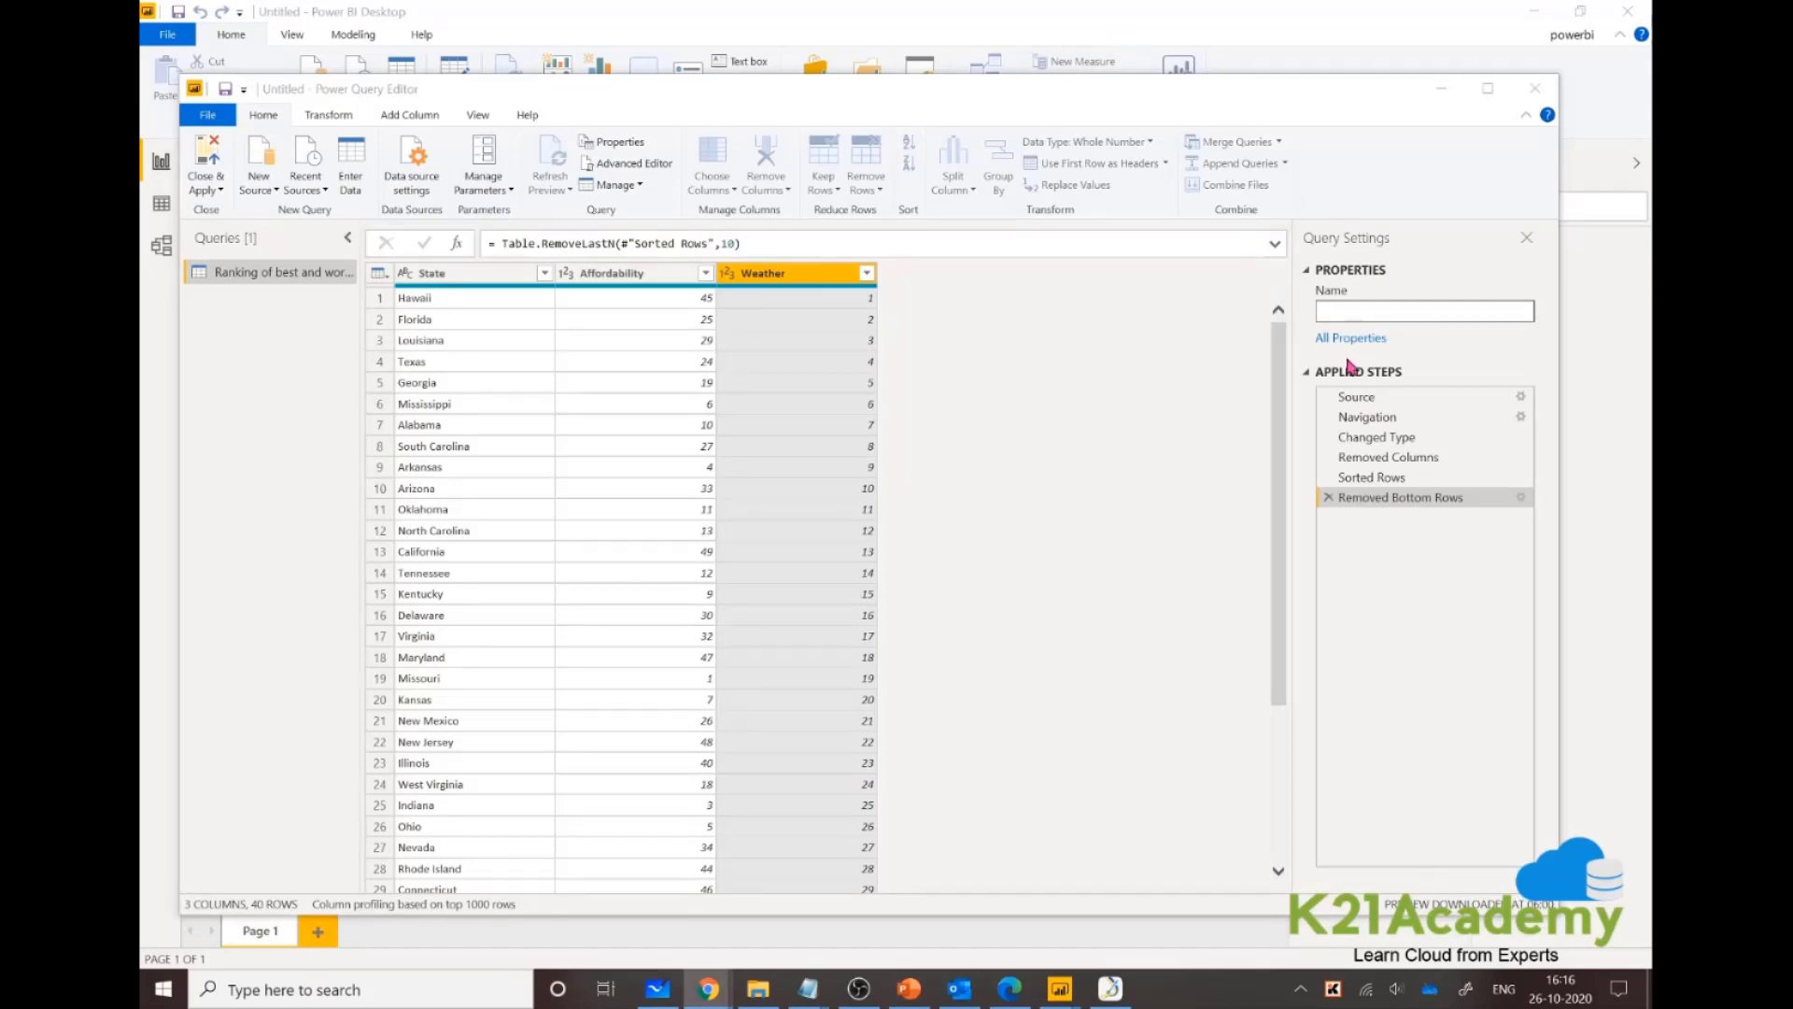
click(1391, 314)
text(sunglass sales)
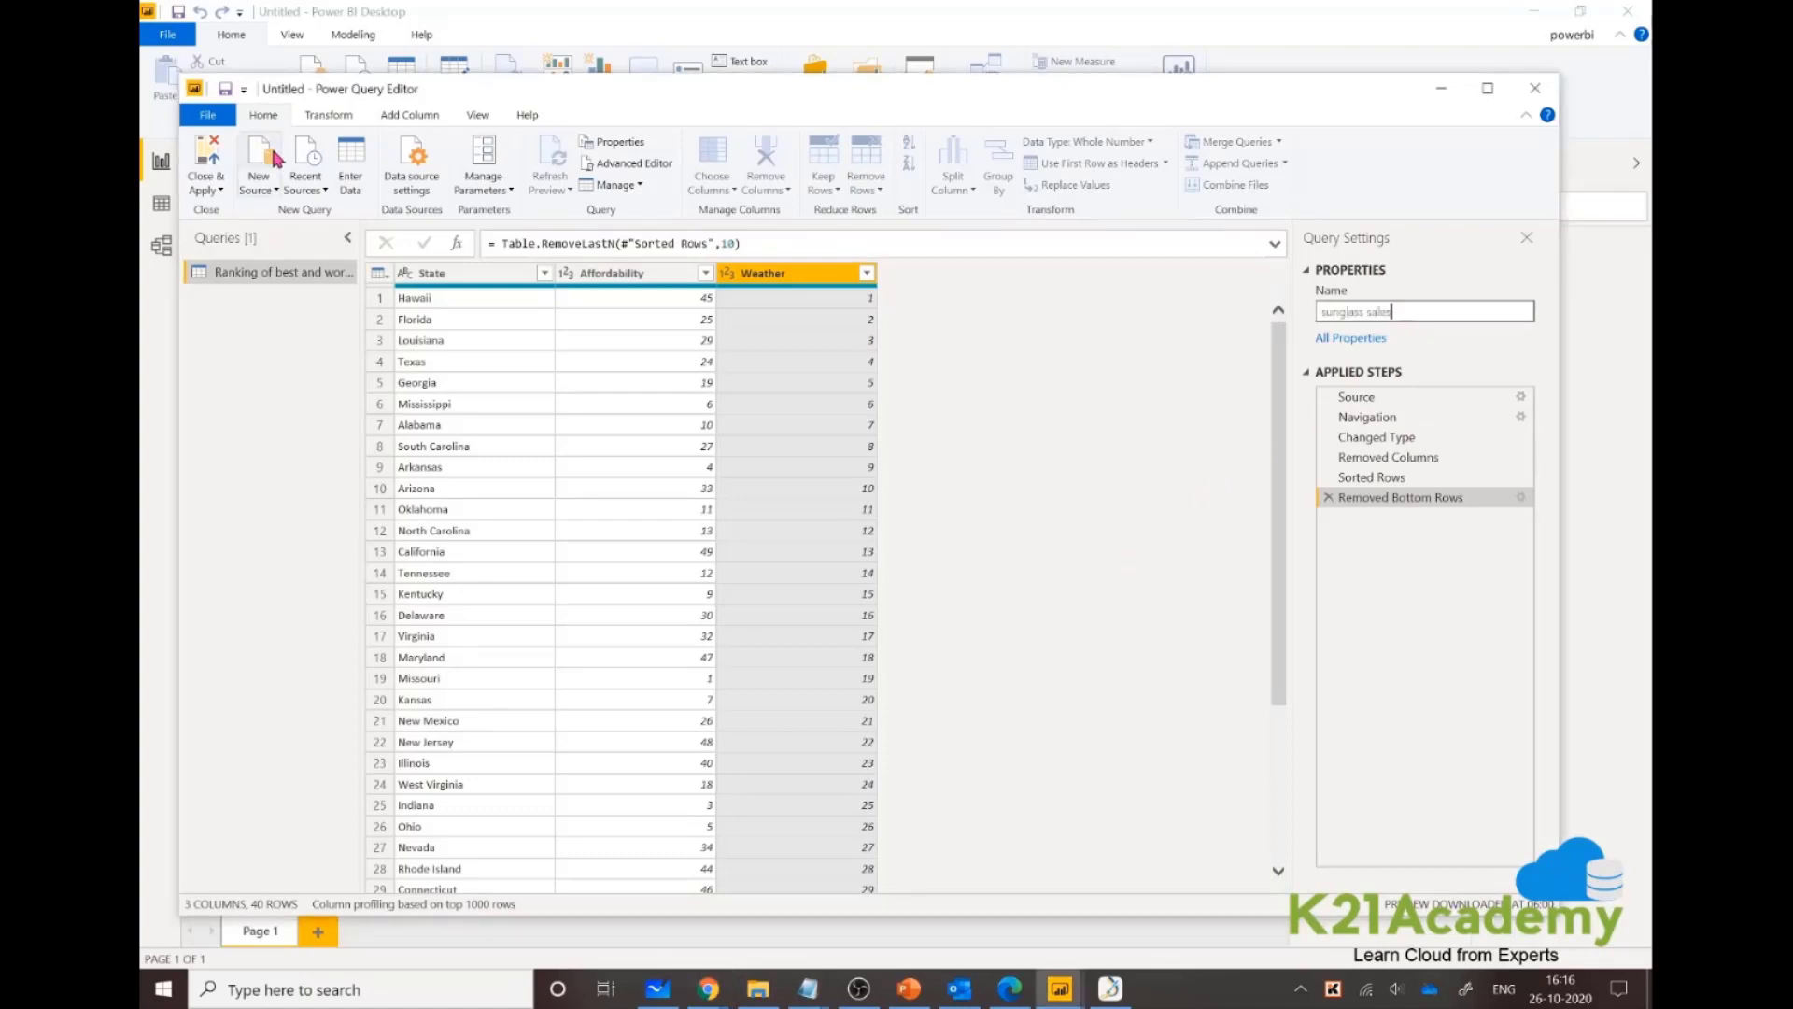
Add a Web source from the Wikipedia URL and load its 'Codes and abbreviations for U.S. states' table.
click(271, 187)
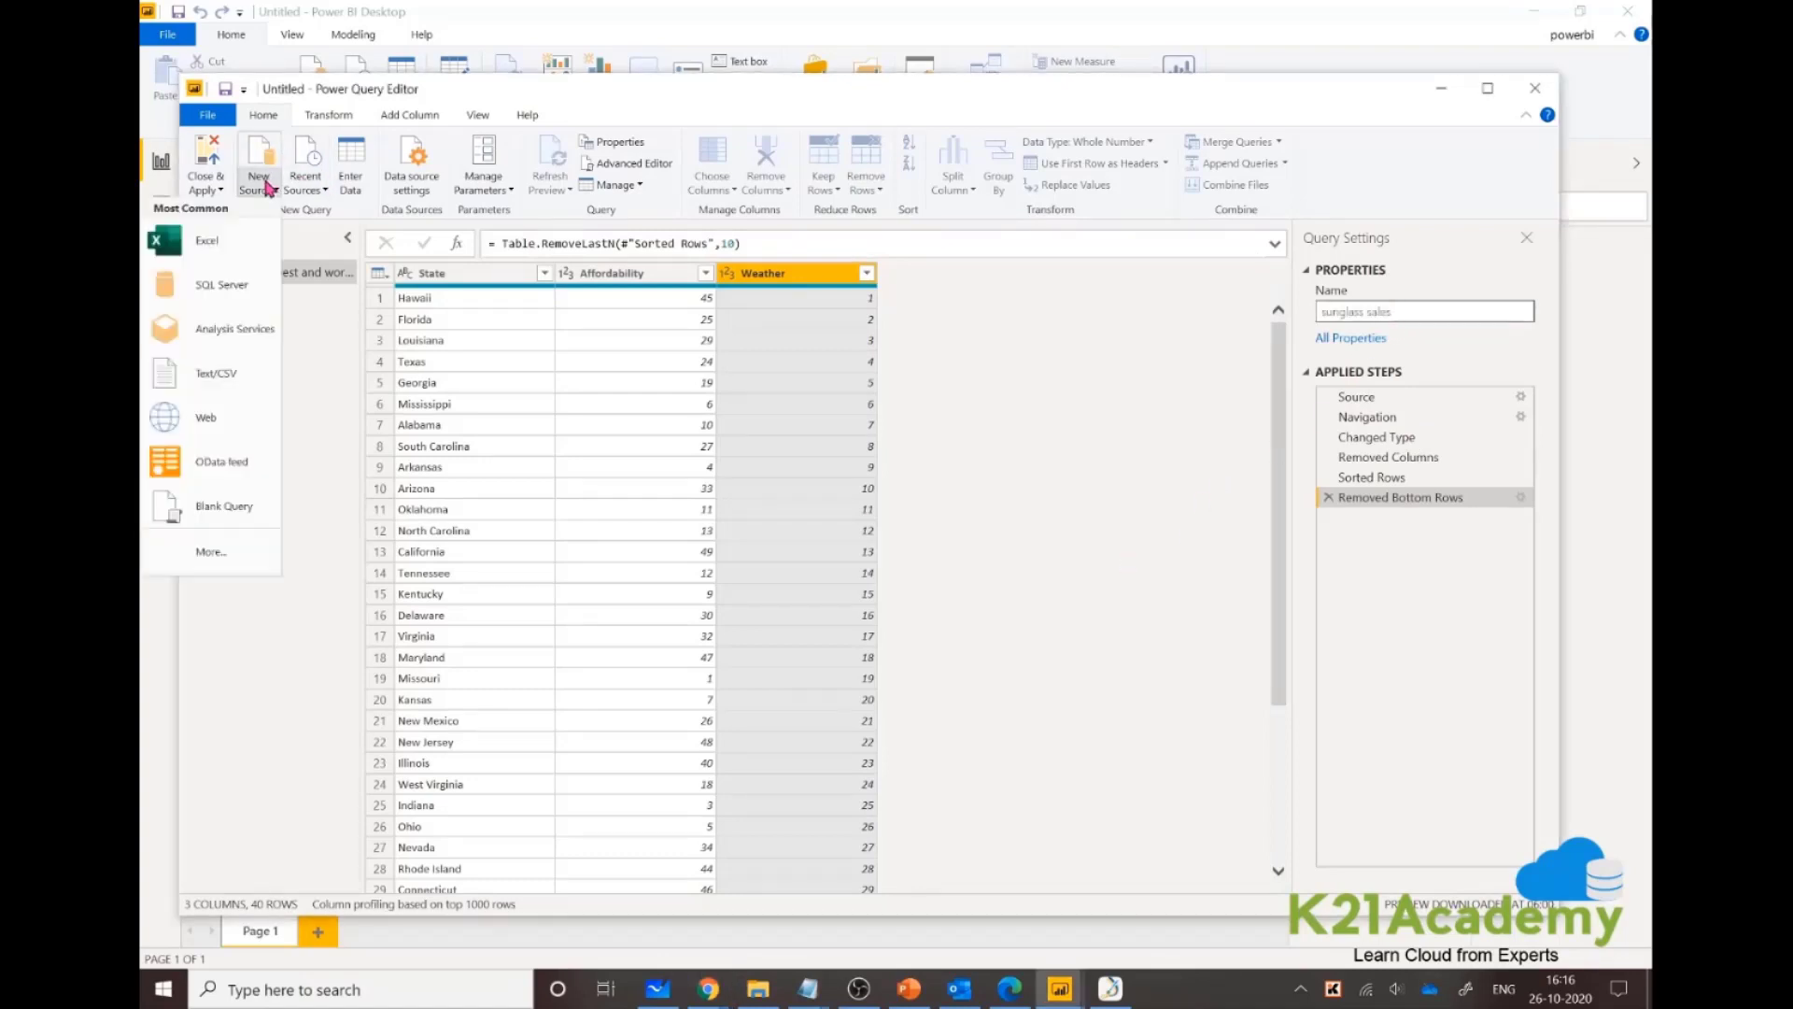
click(207, 418)
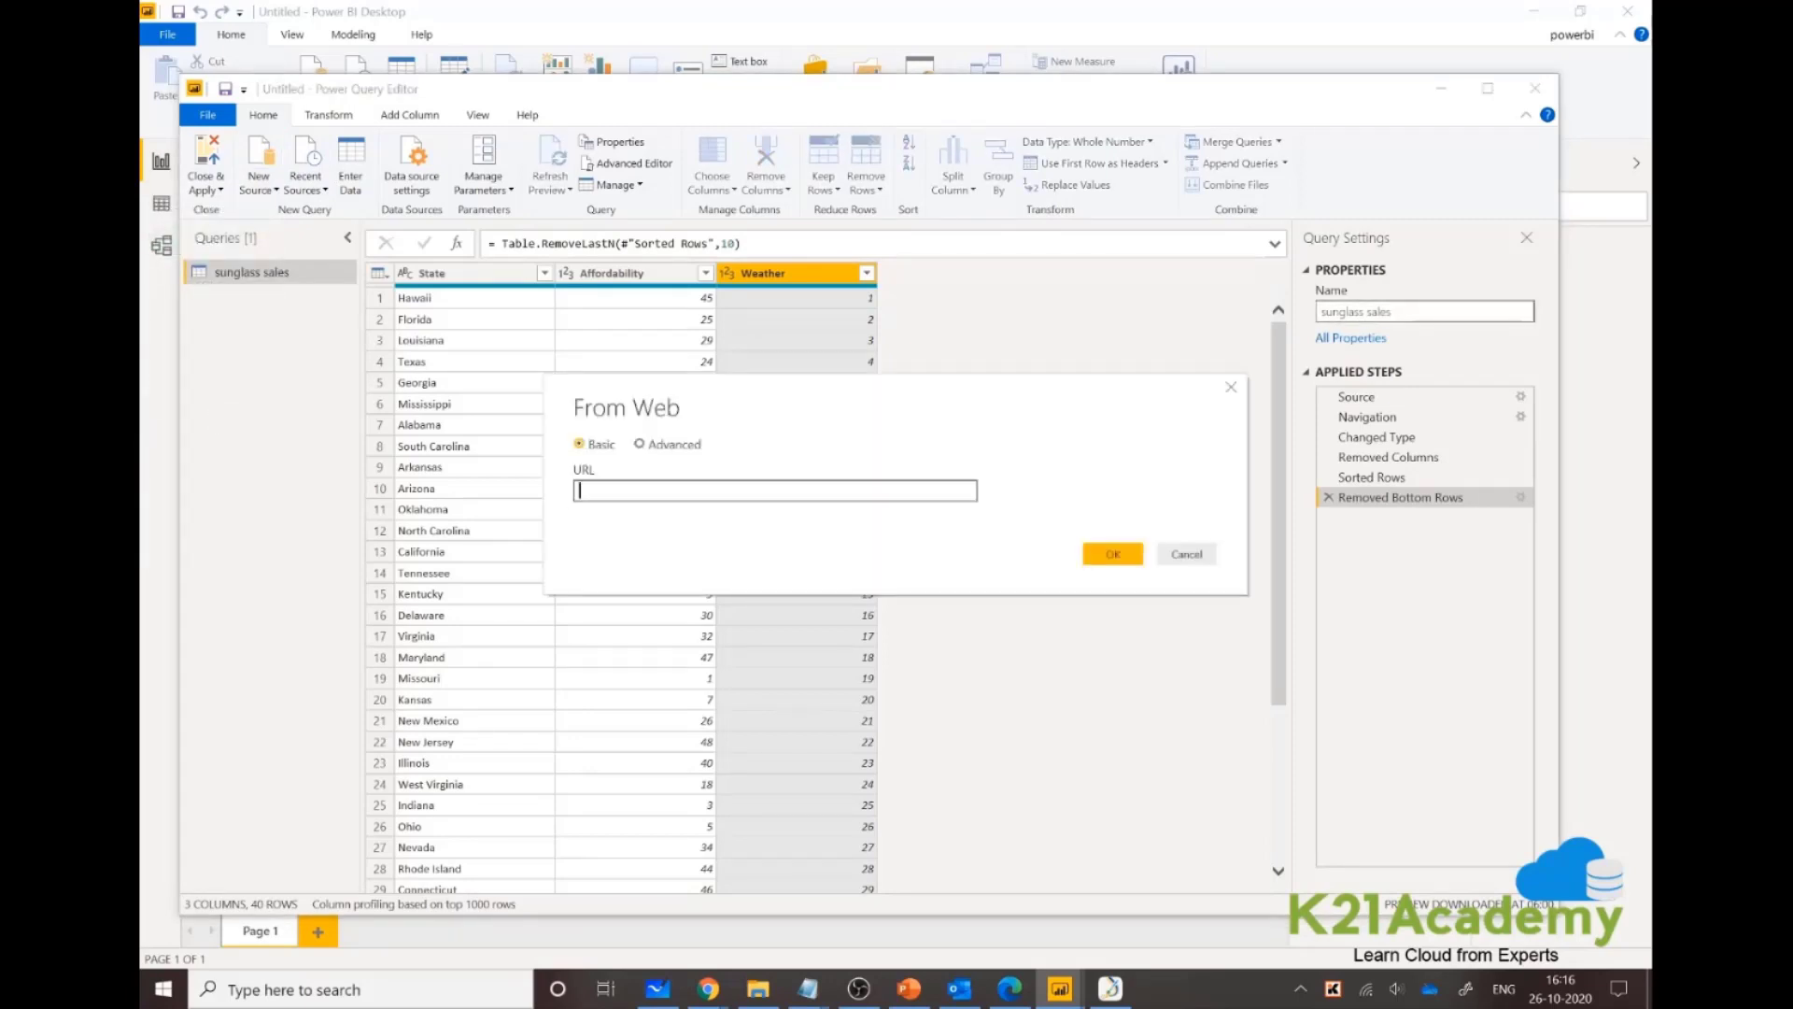
key(alt+Tab)
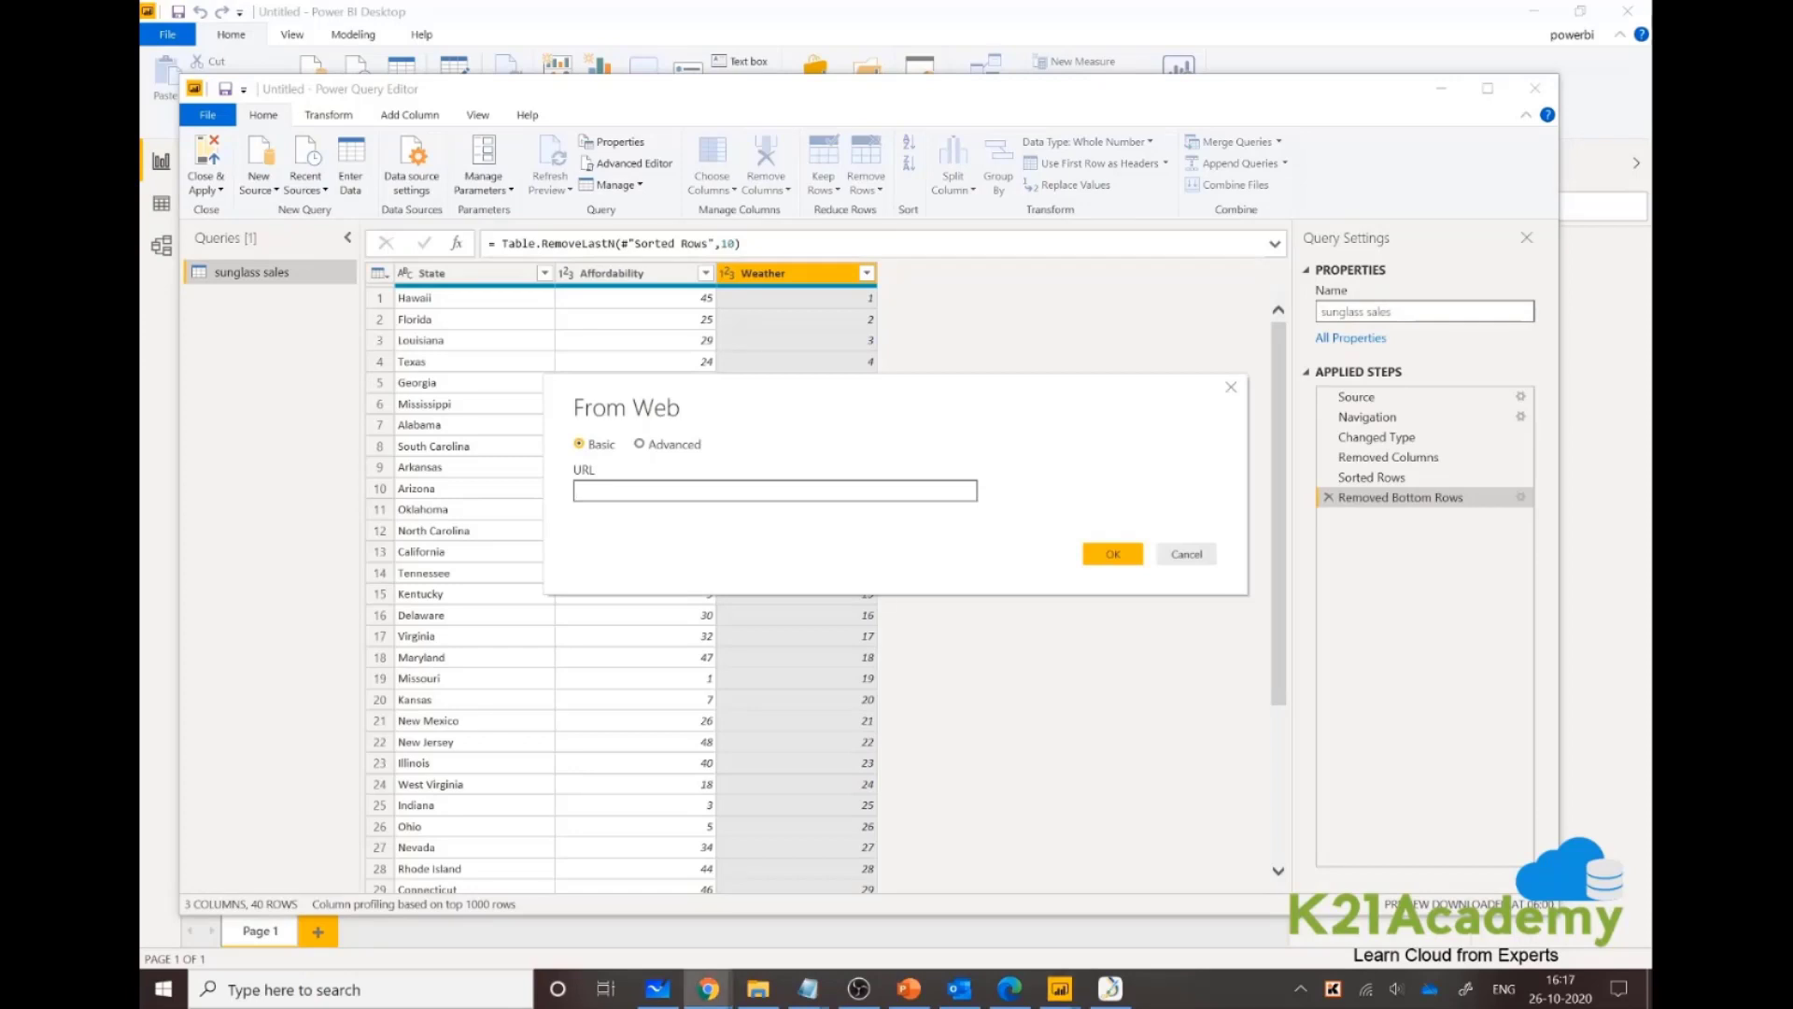
click(704, 490)
text(https://en.wikipedia.org/wiki/List_of_U.S._state_abbreviations)
click(1111, 553)
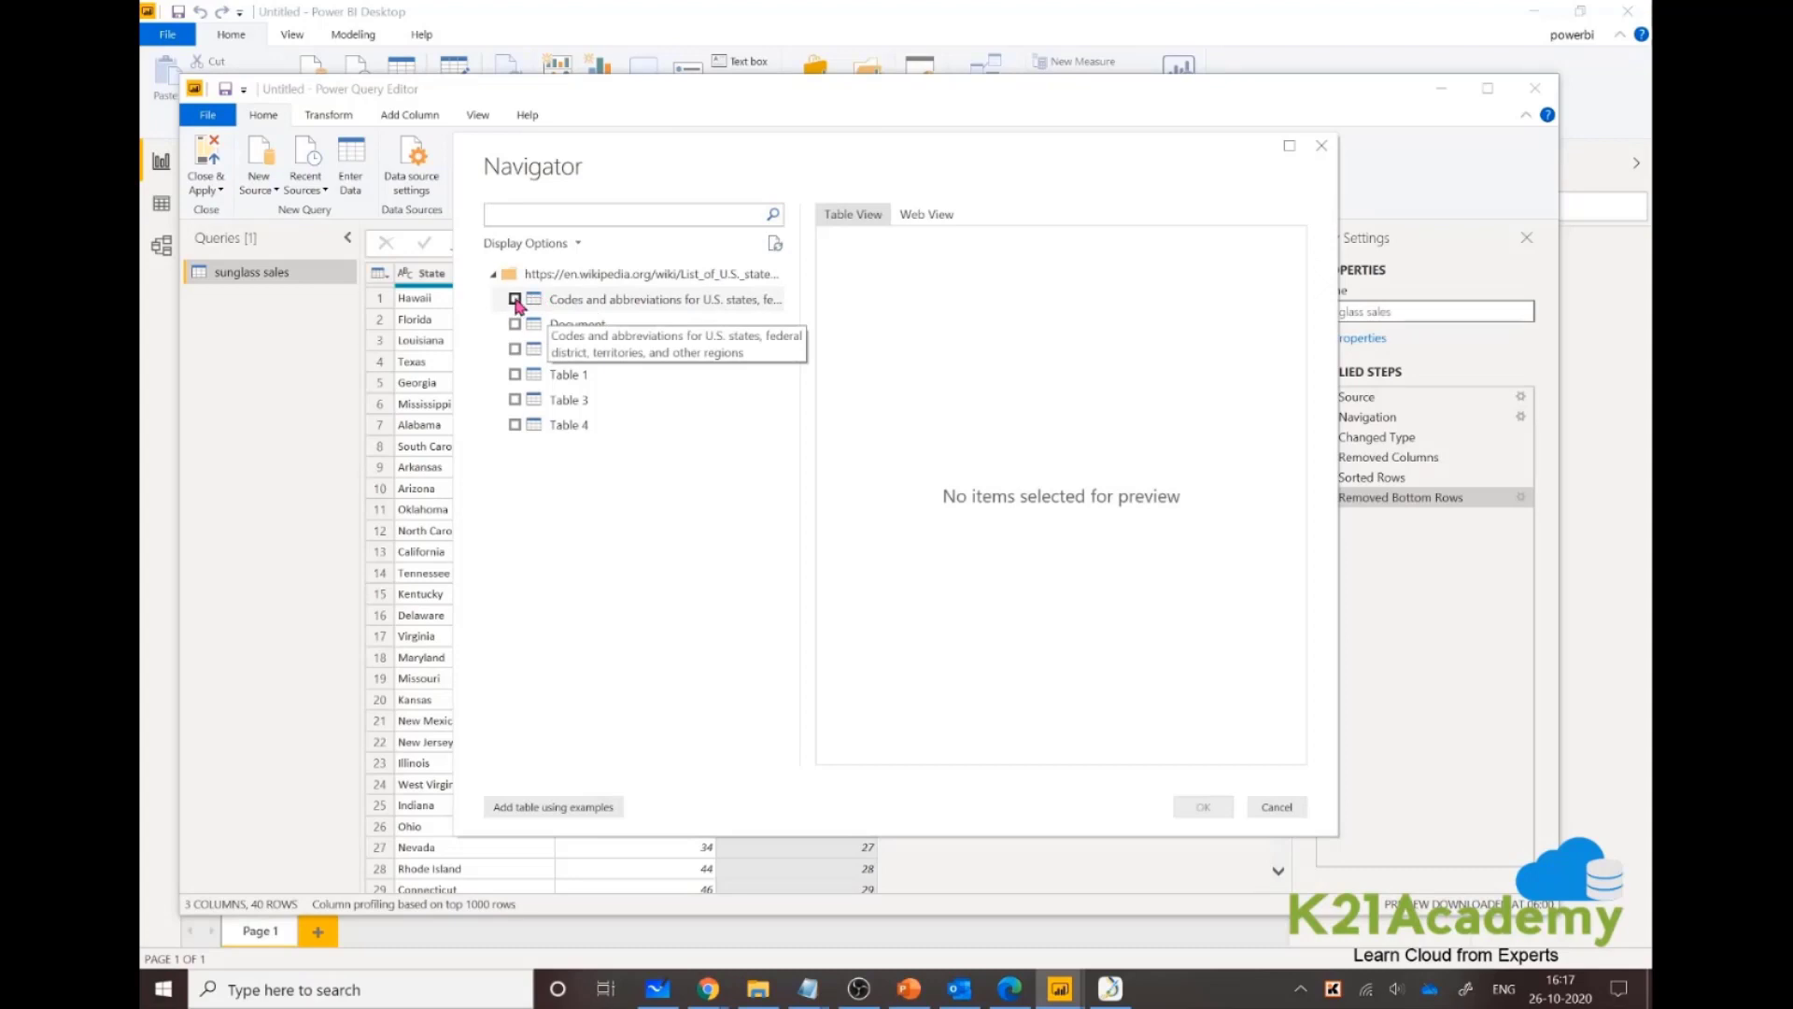
click(515, 299)
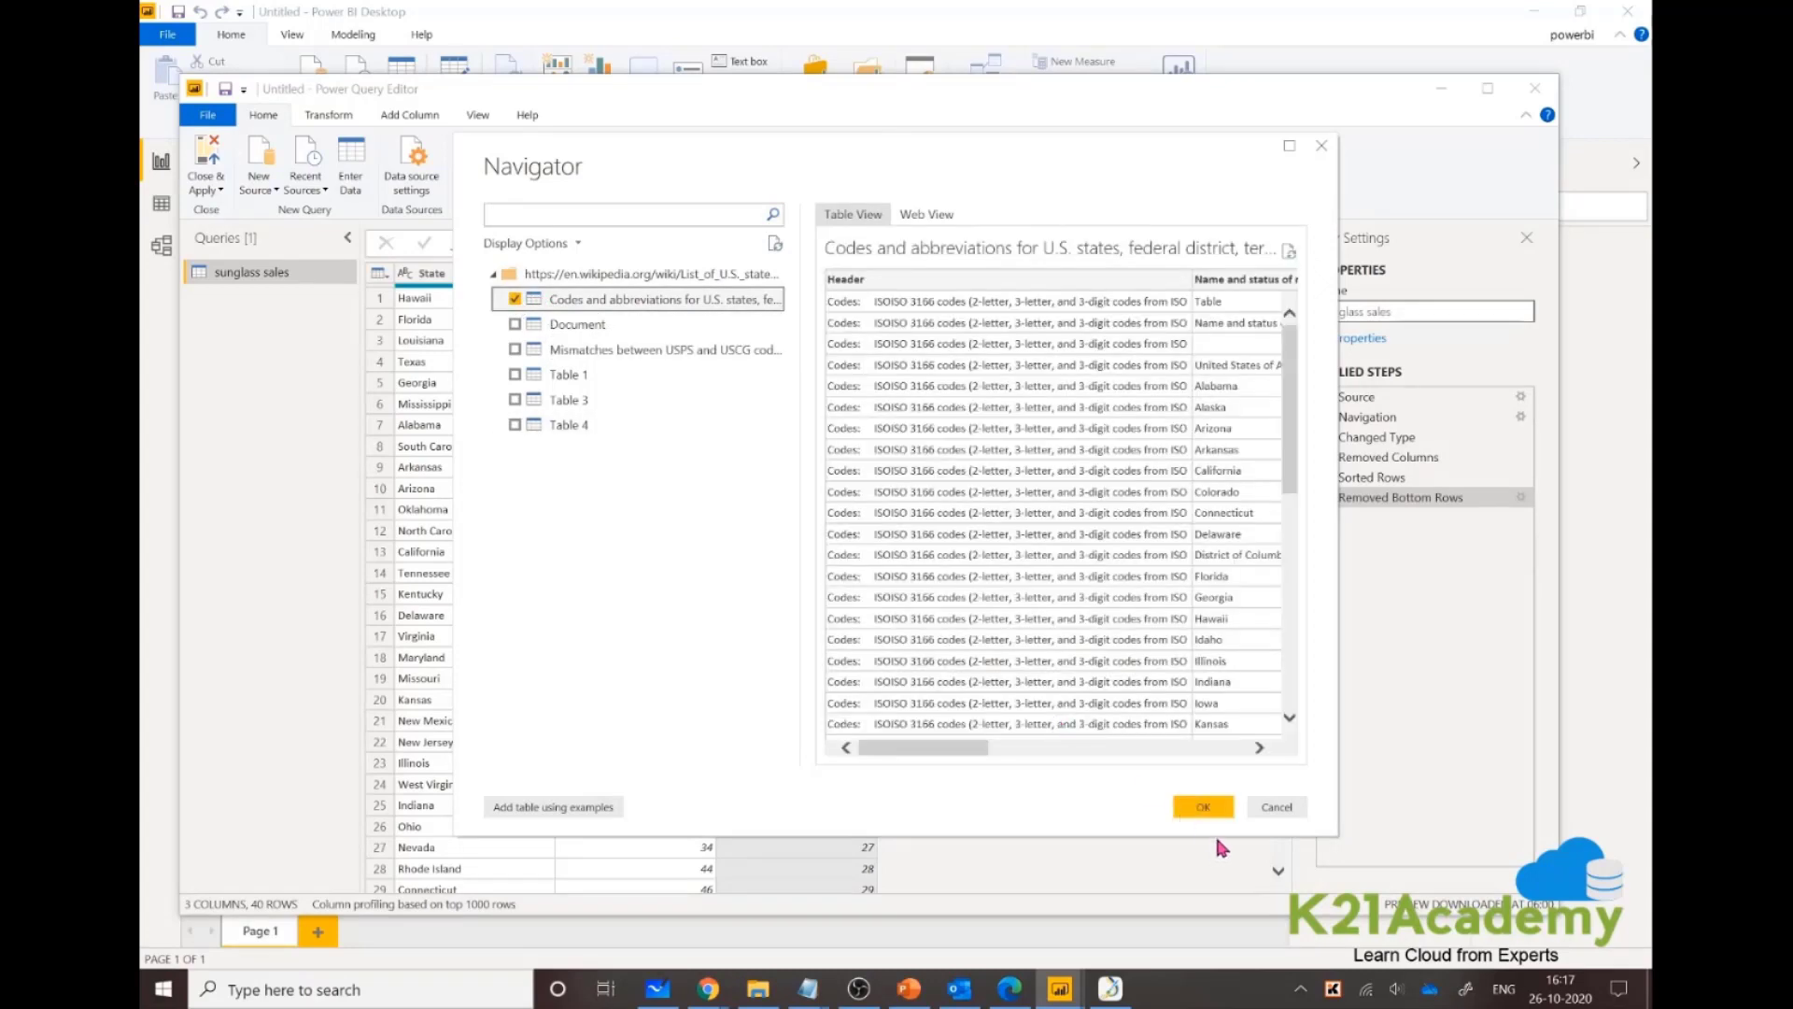
click(1207, 805)
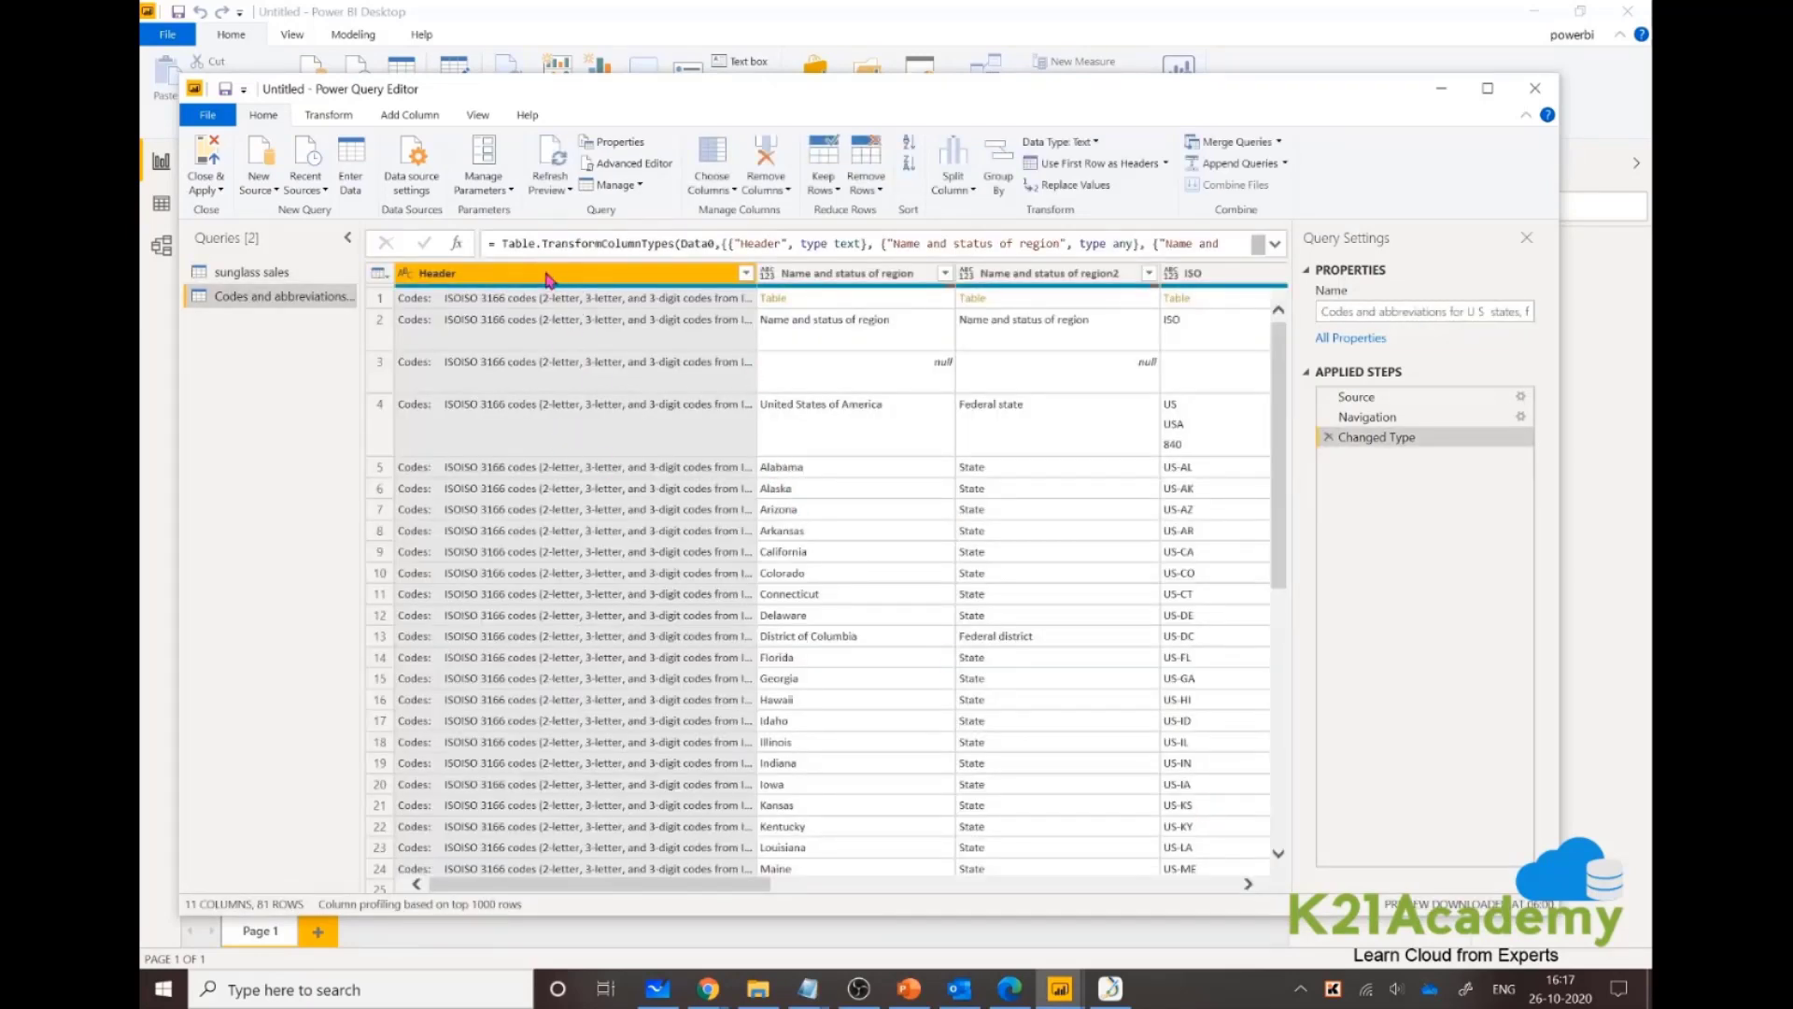
Delete the Header, ISO, and ANSI2 through Other abbreviations columns, keeping both region columns and ANSI.
scroll(1190, 315, right, 2)
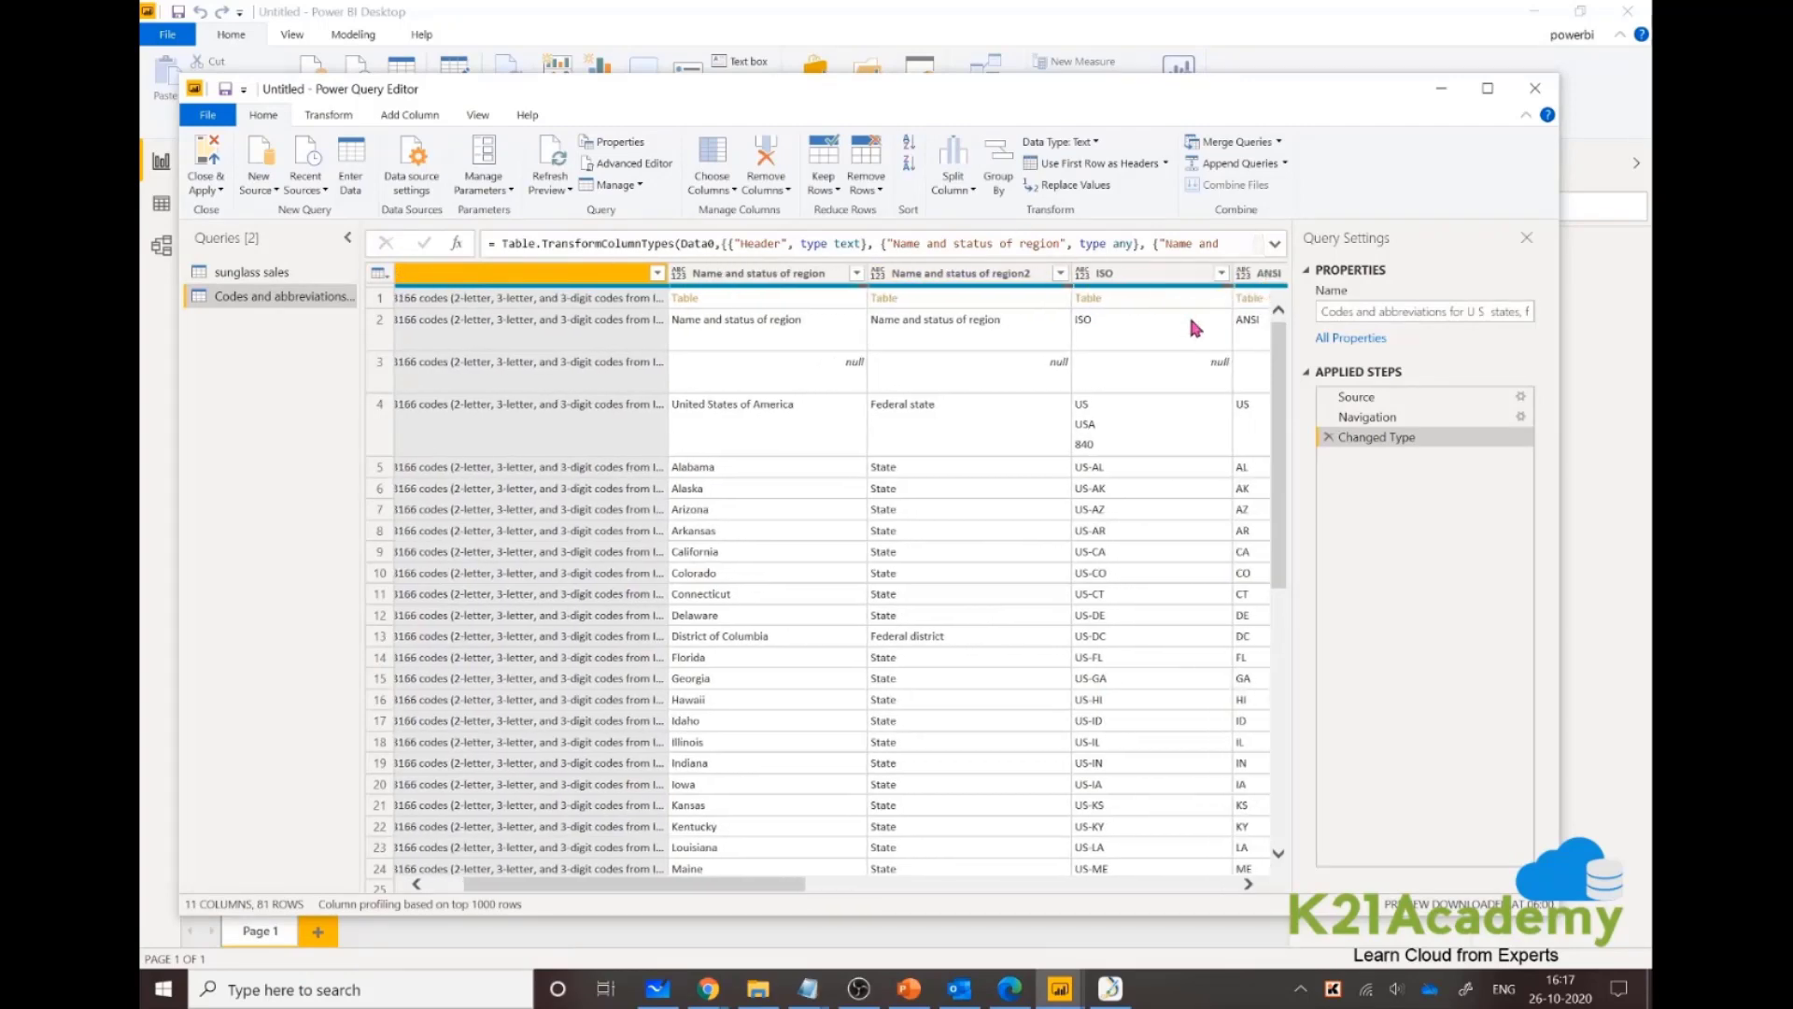
scroll(1188, 312, right, 3)
click(1070, 273)
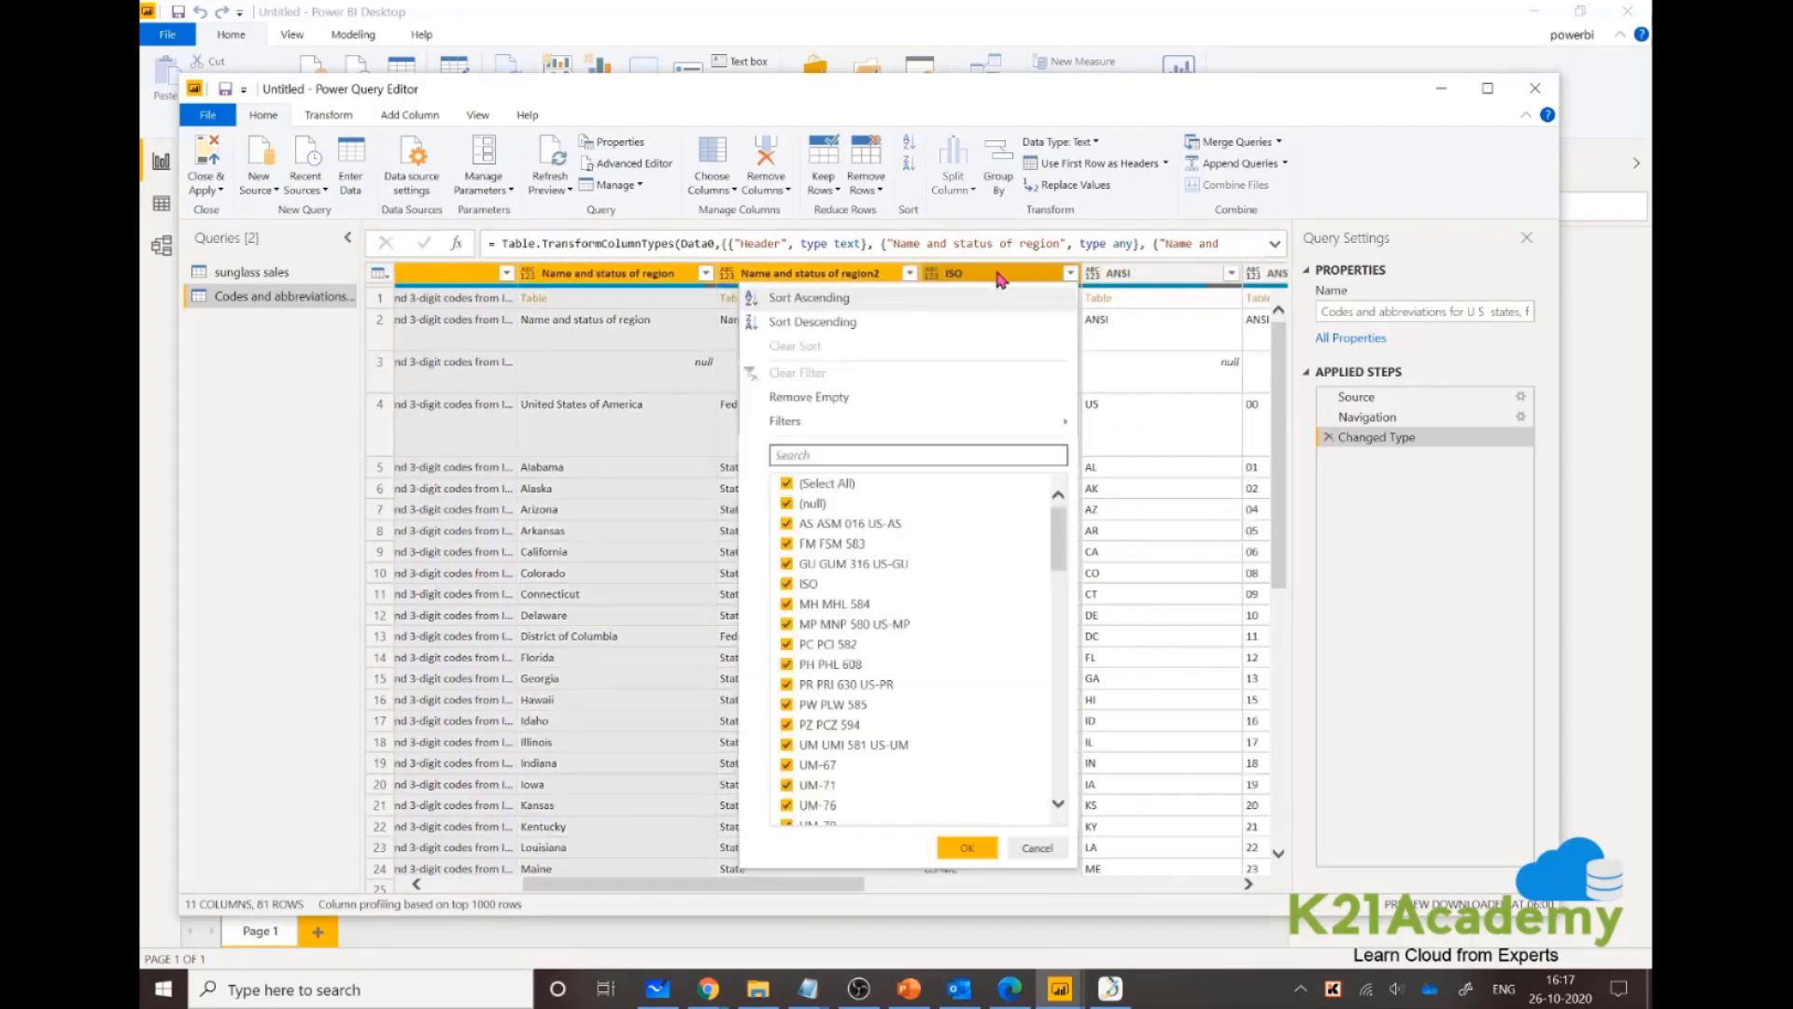
click(1033, 855)
scroll(572, 635, left, 5)
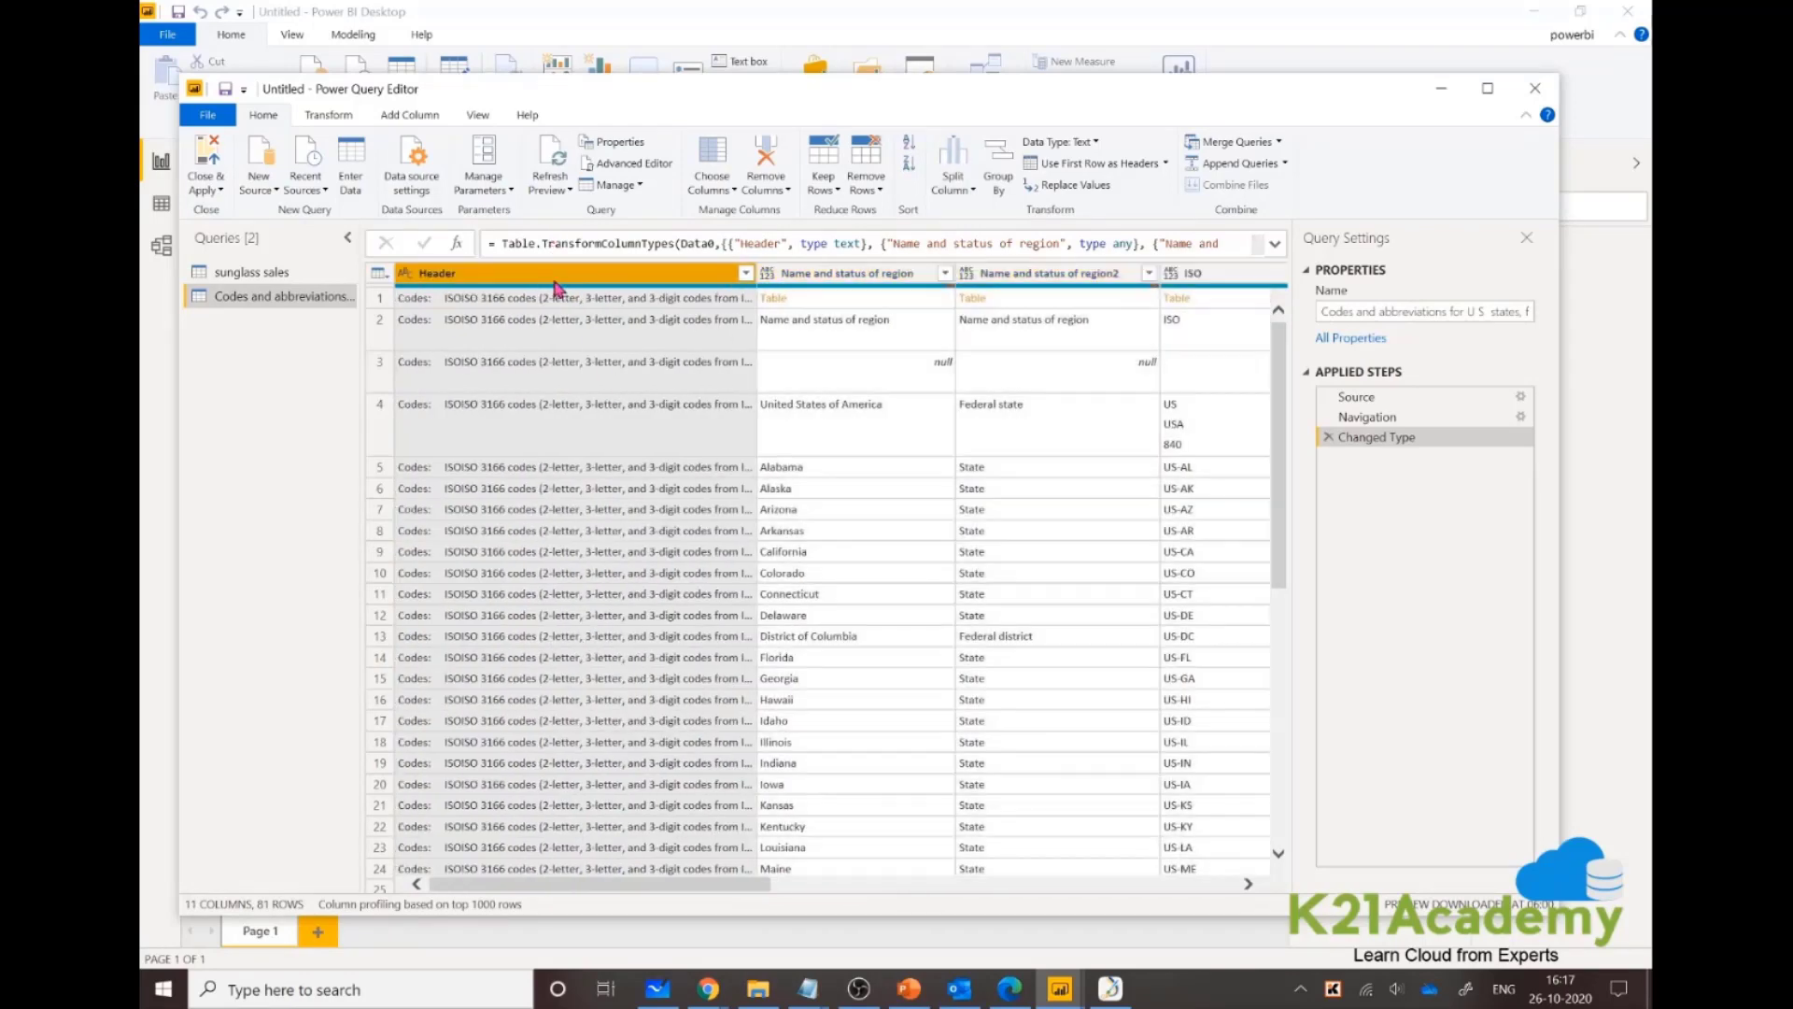
key(Delete)
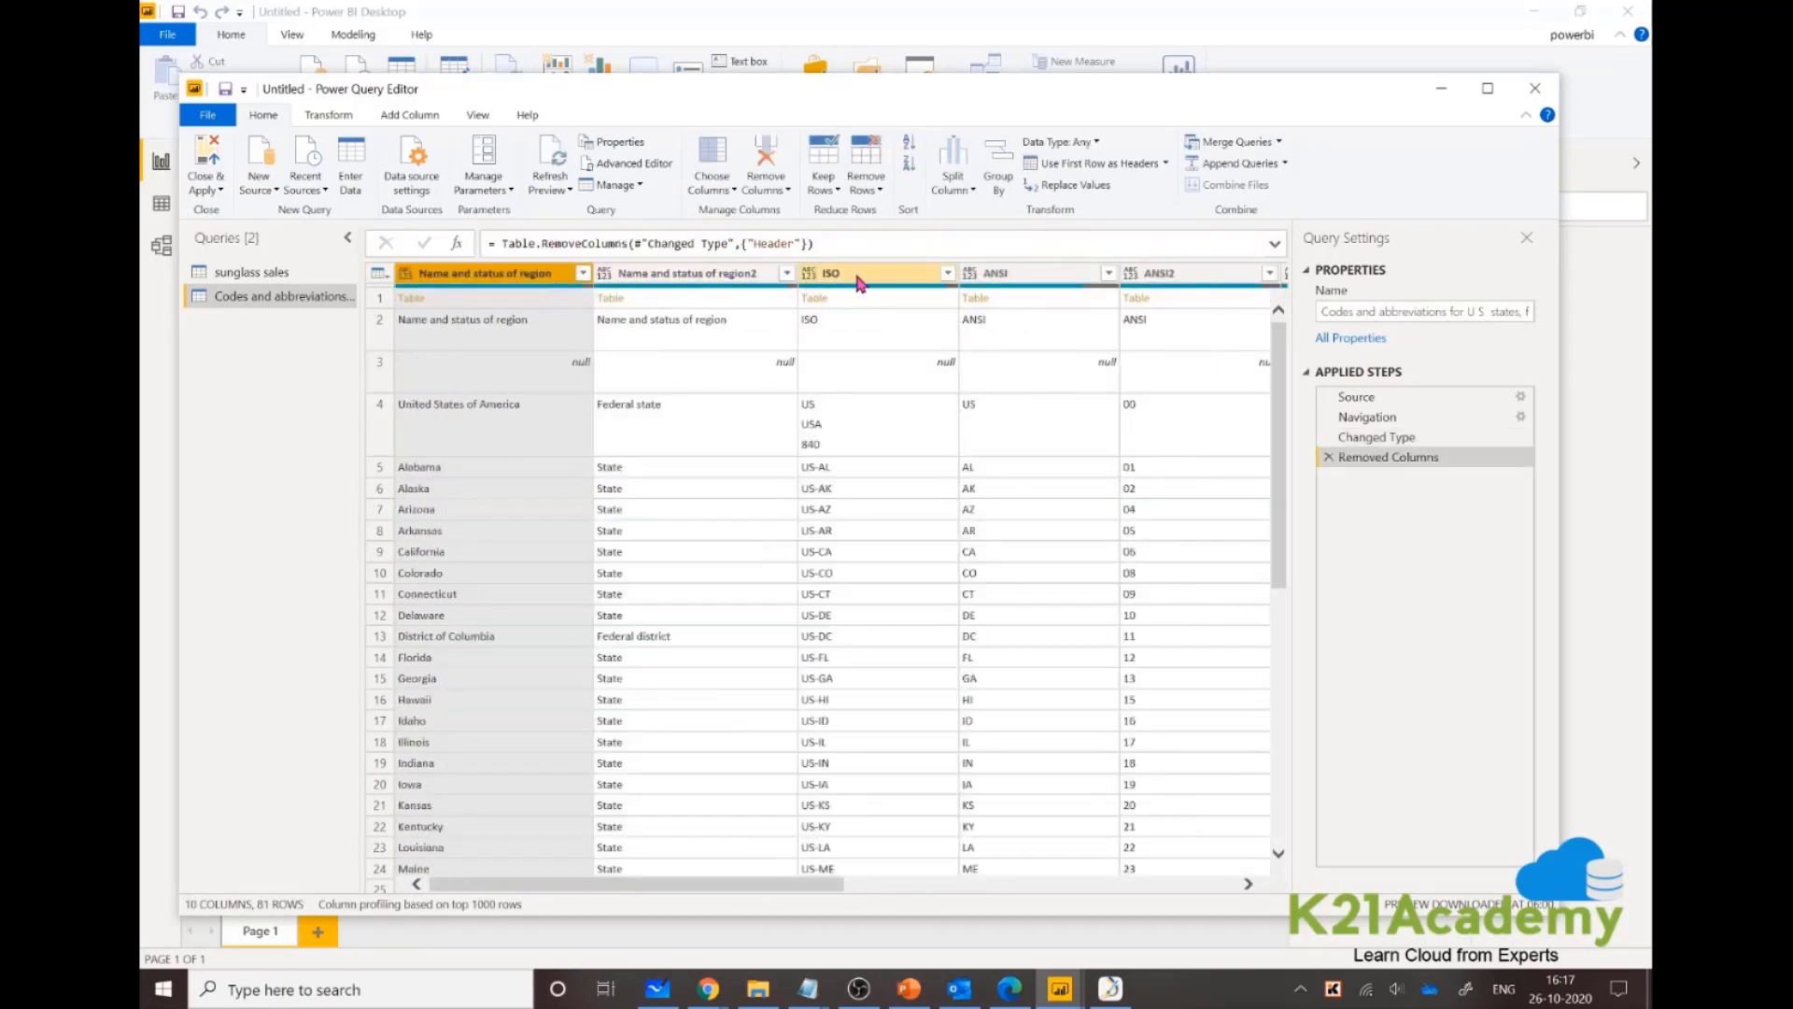
click(859, 280)
key(Delete)
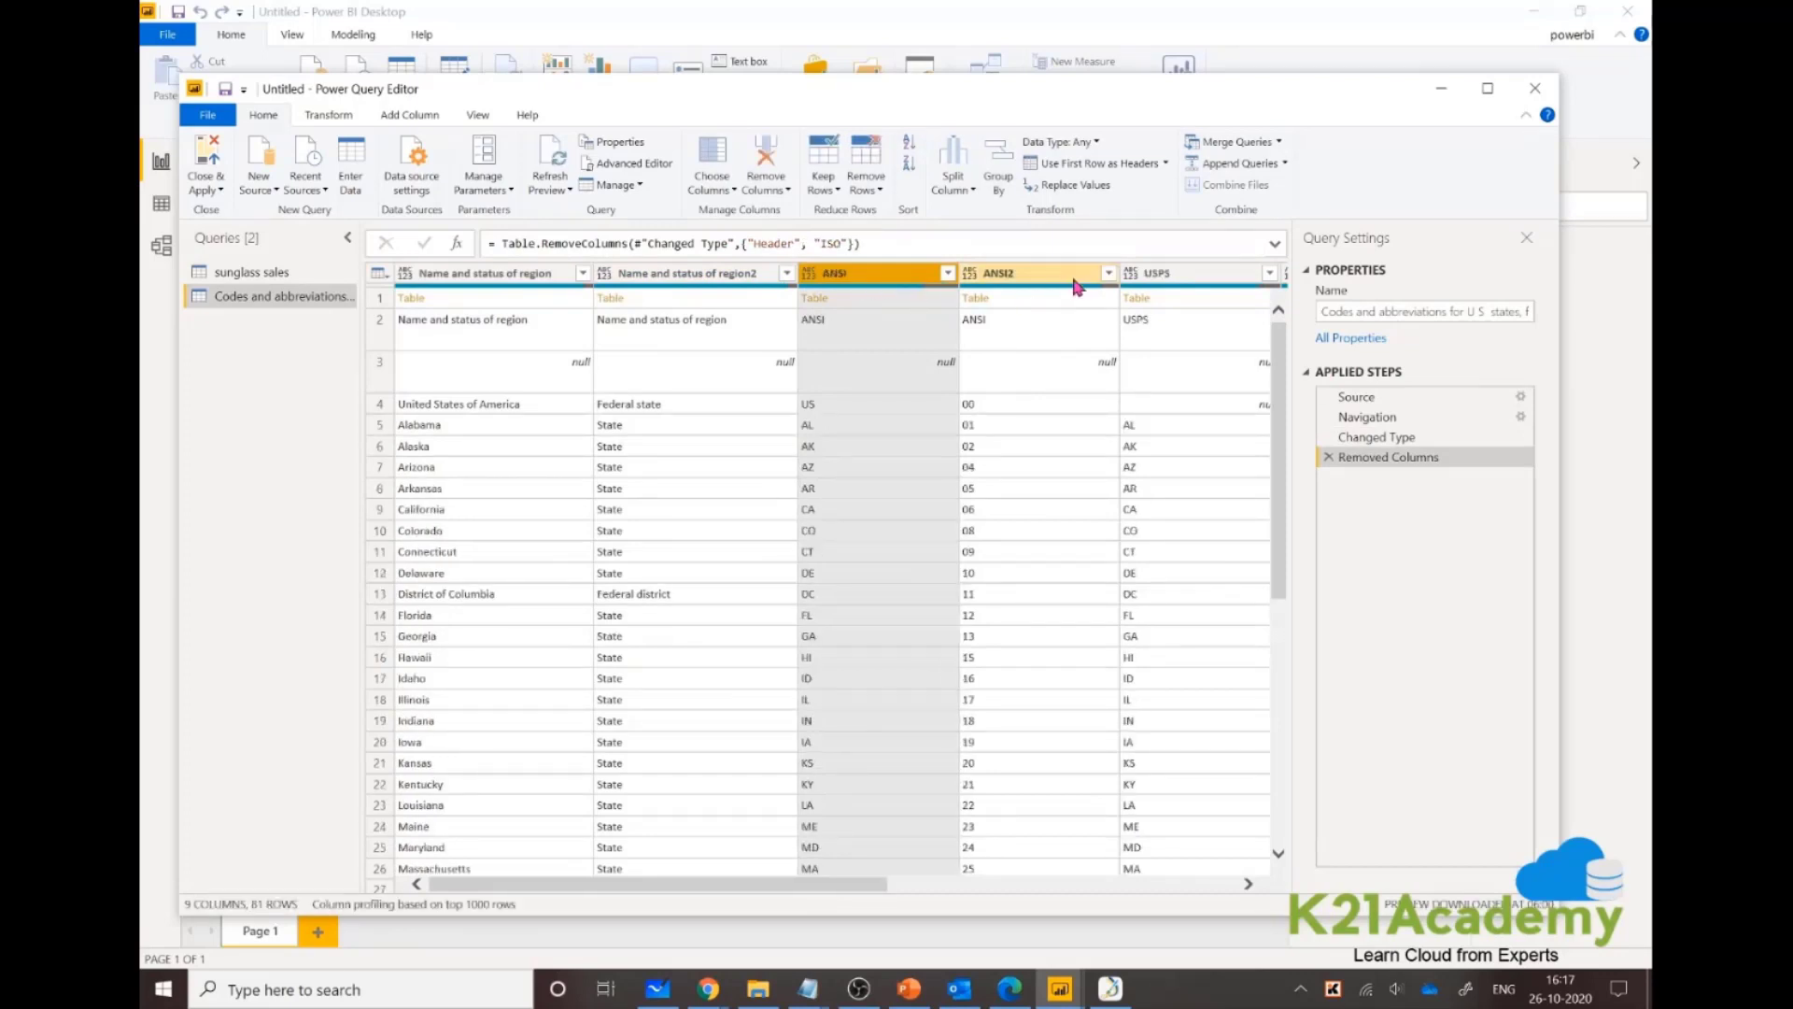
key(shift+Right)
key(shift+Right)
key(shift+Right)
key(shift+Right)
key(shift+Right)
key(shift+Right)
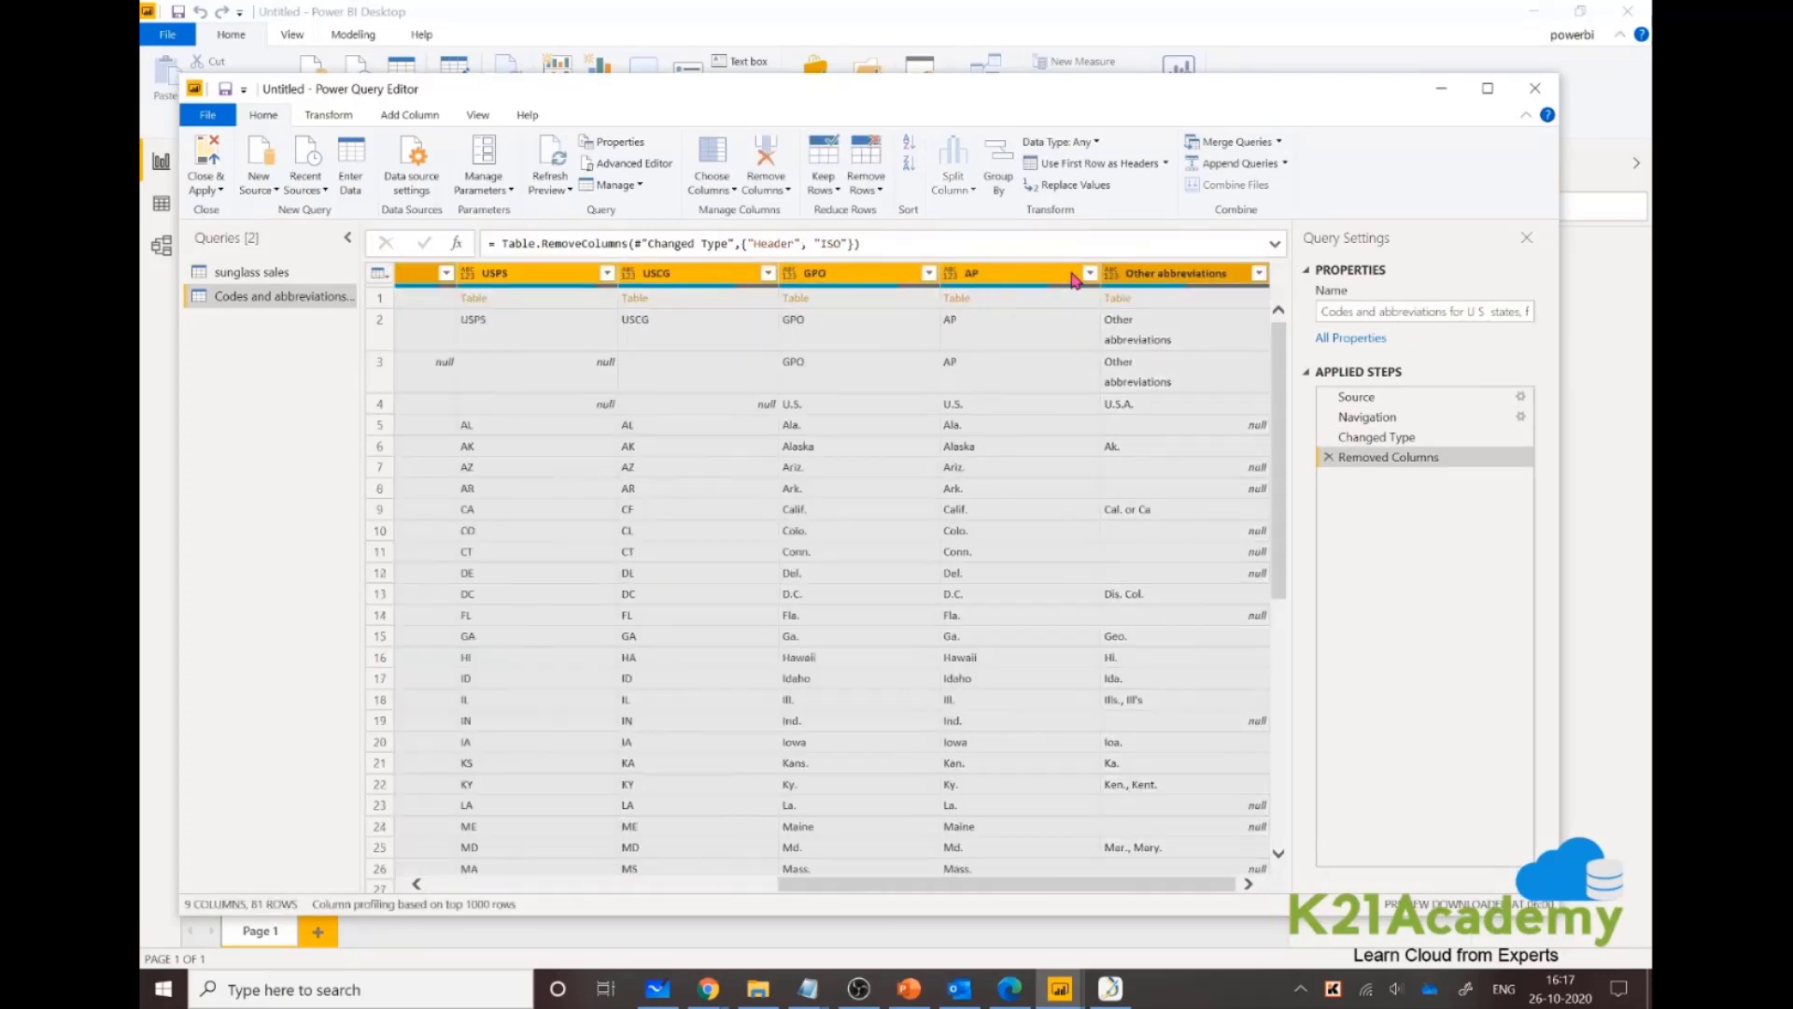
key(Delete)
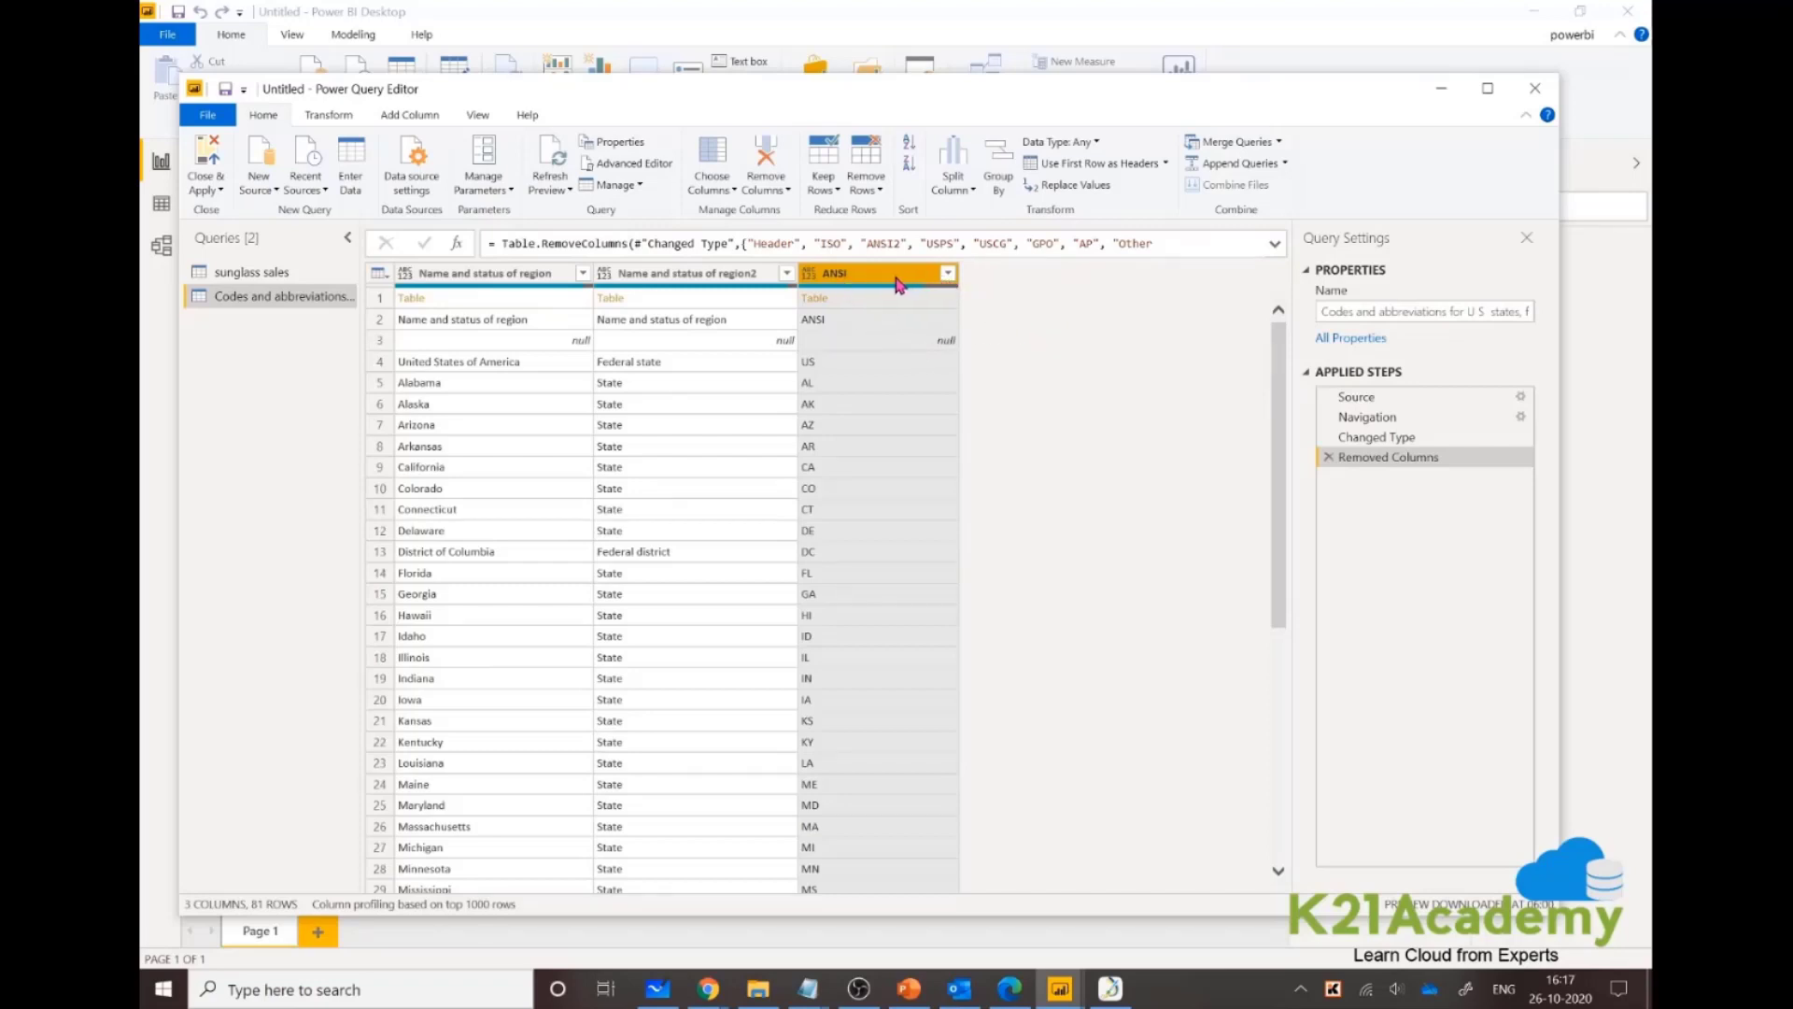
Set up an Or filter with two equals conditions on Name and status of region2.
click(785, 273)
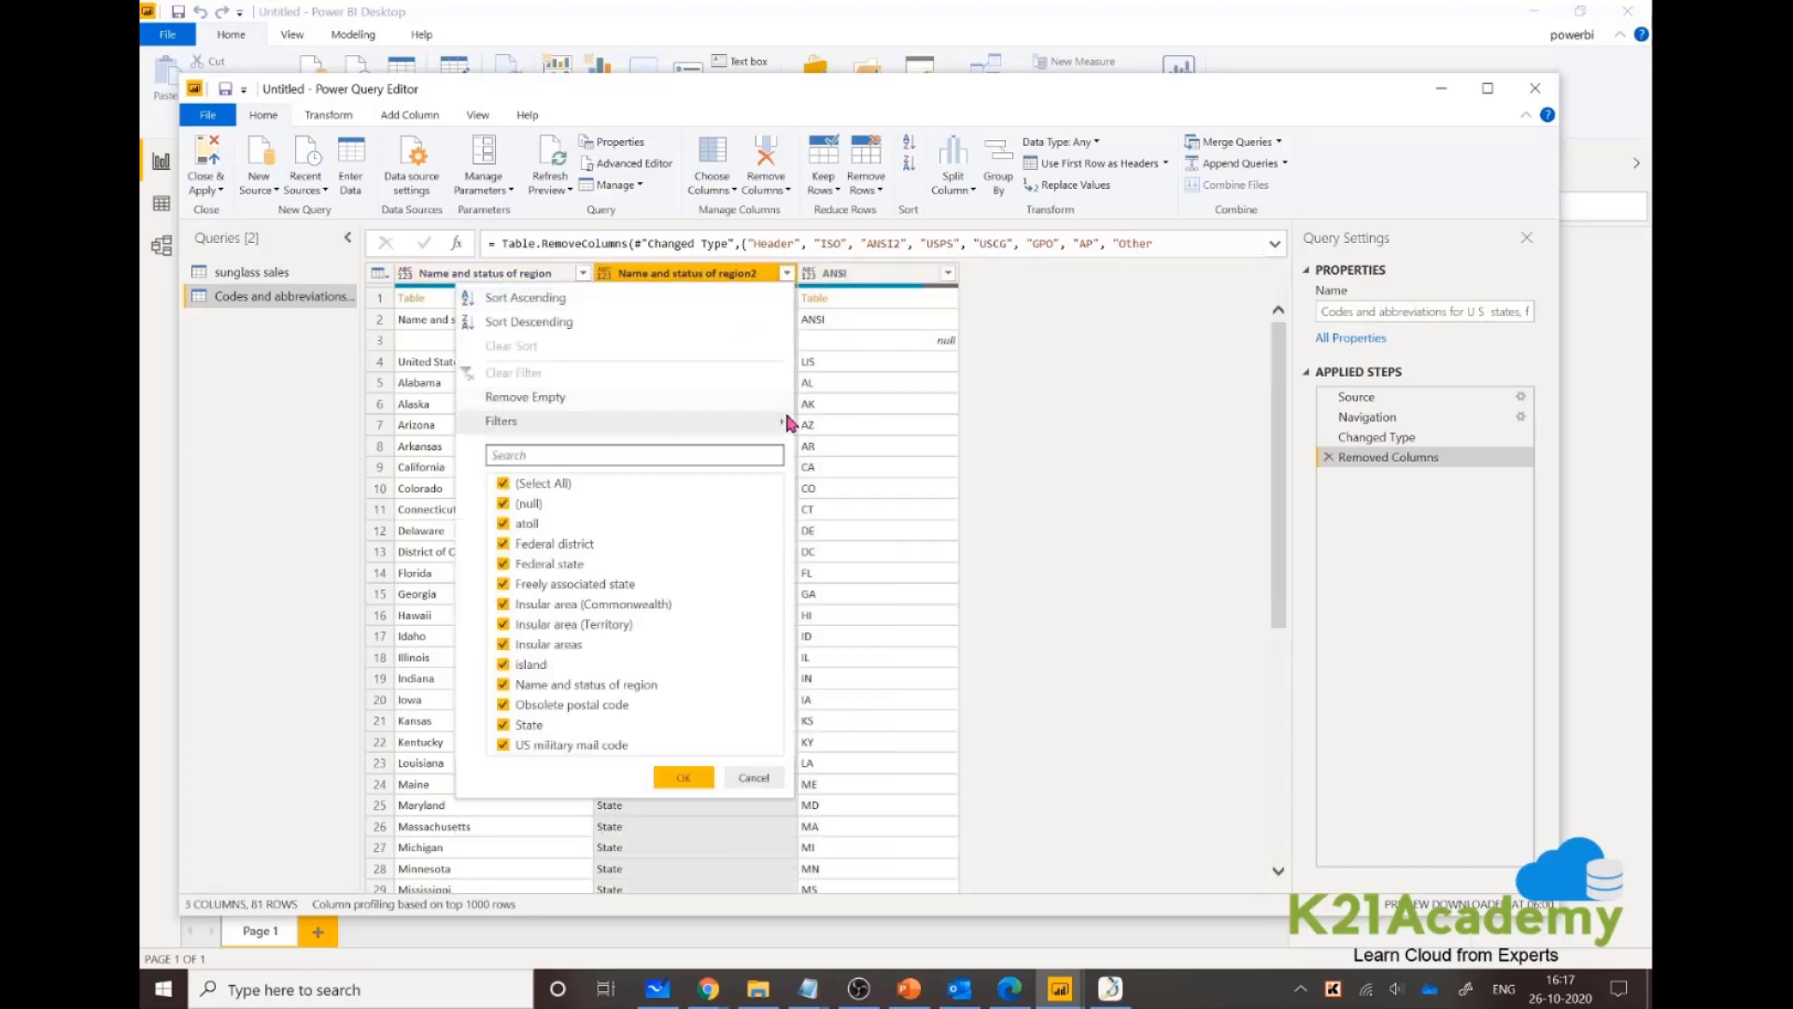
mouse_move(787, 423)
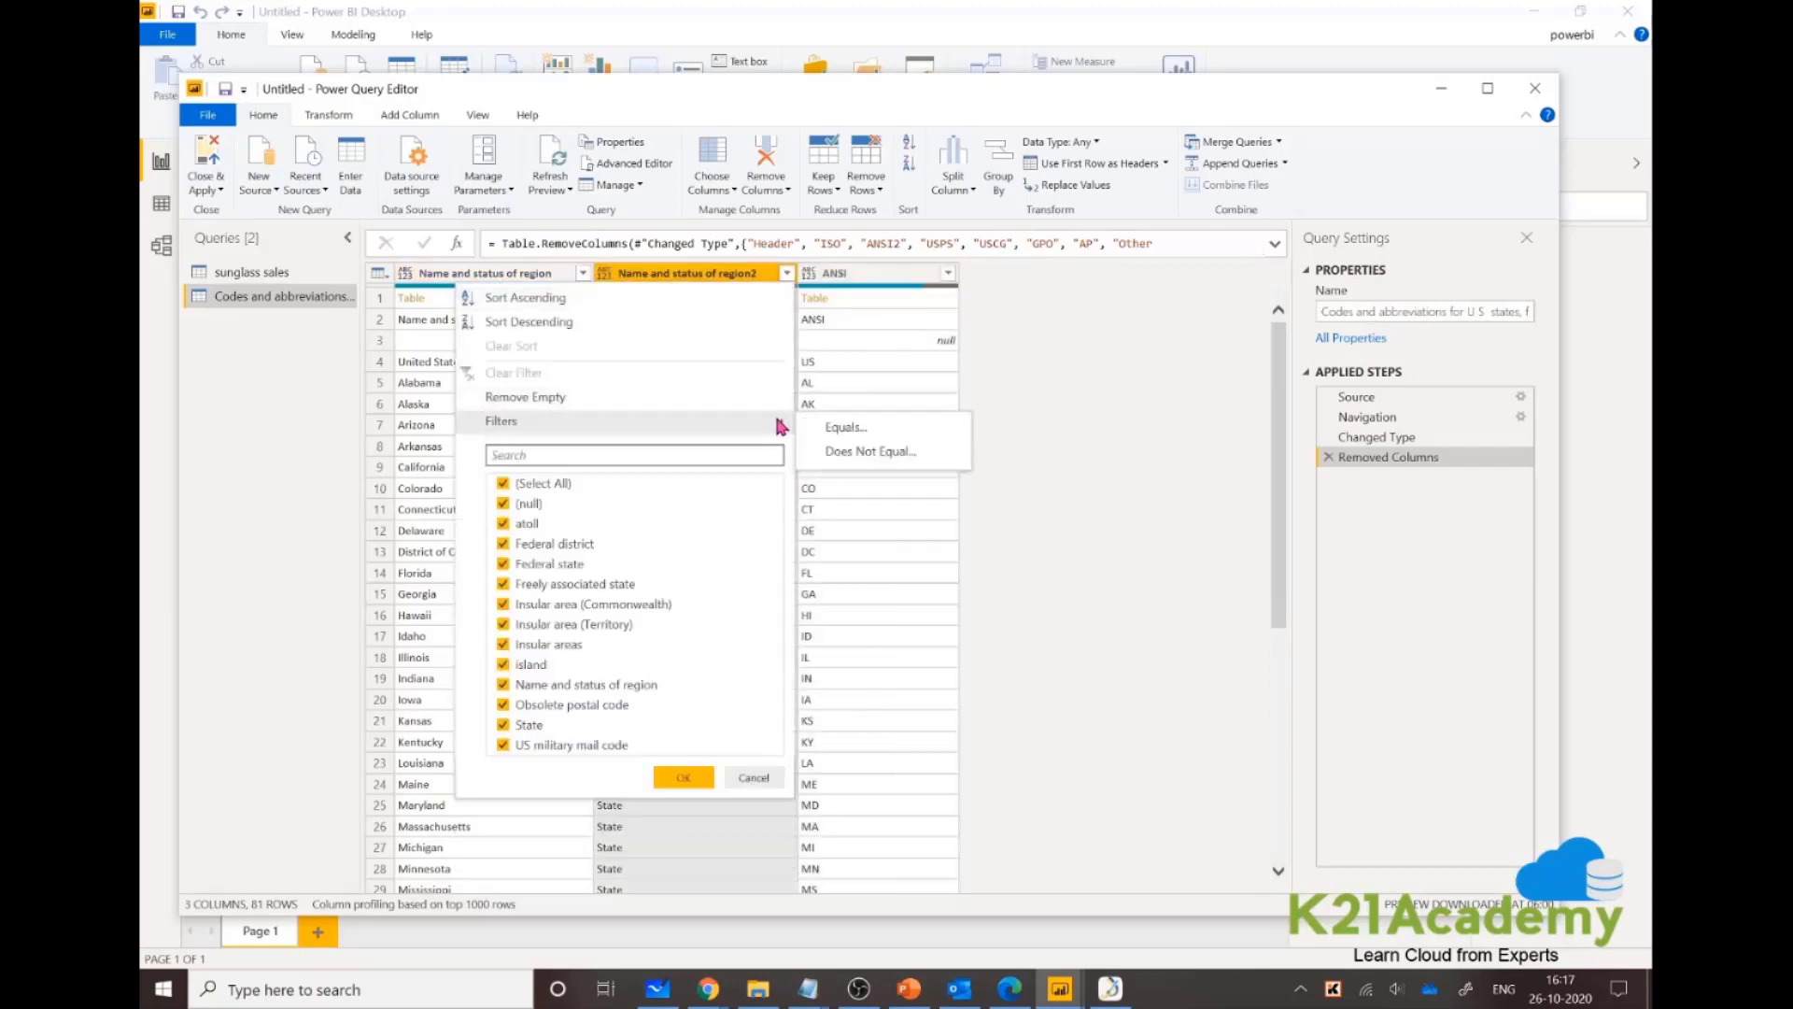
click(857, 441)
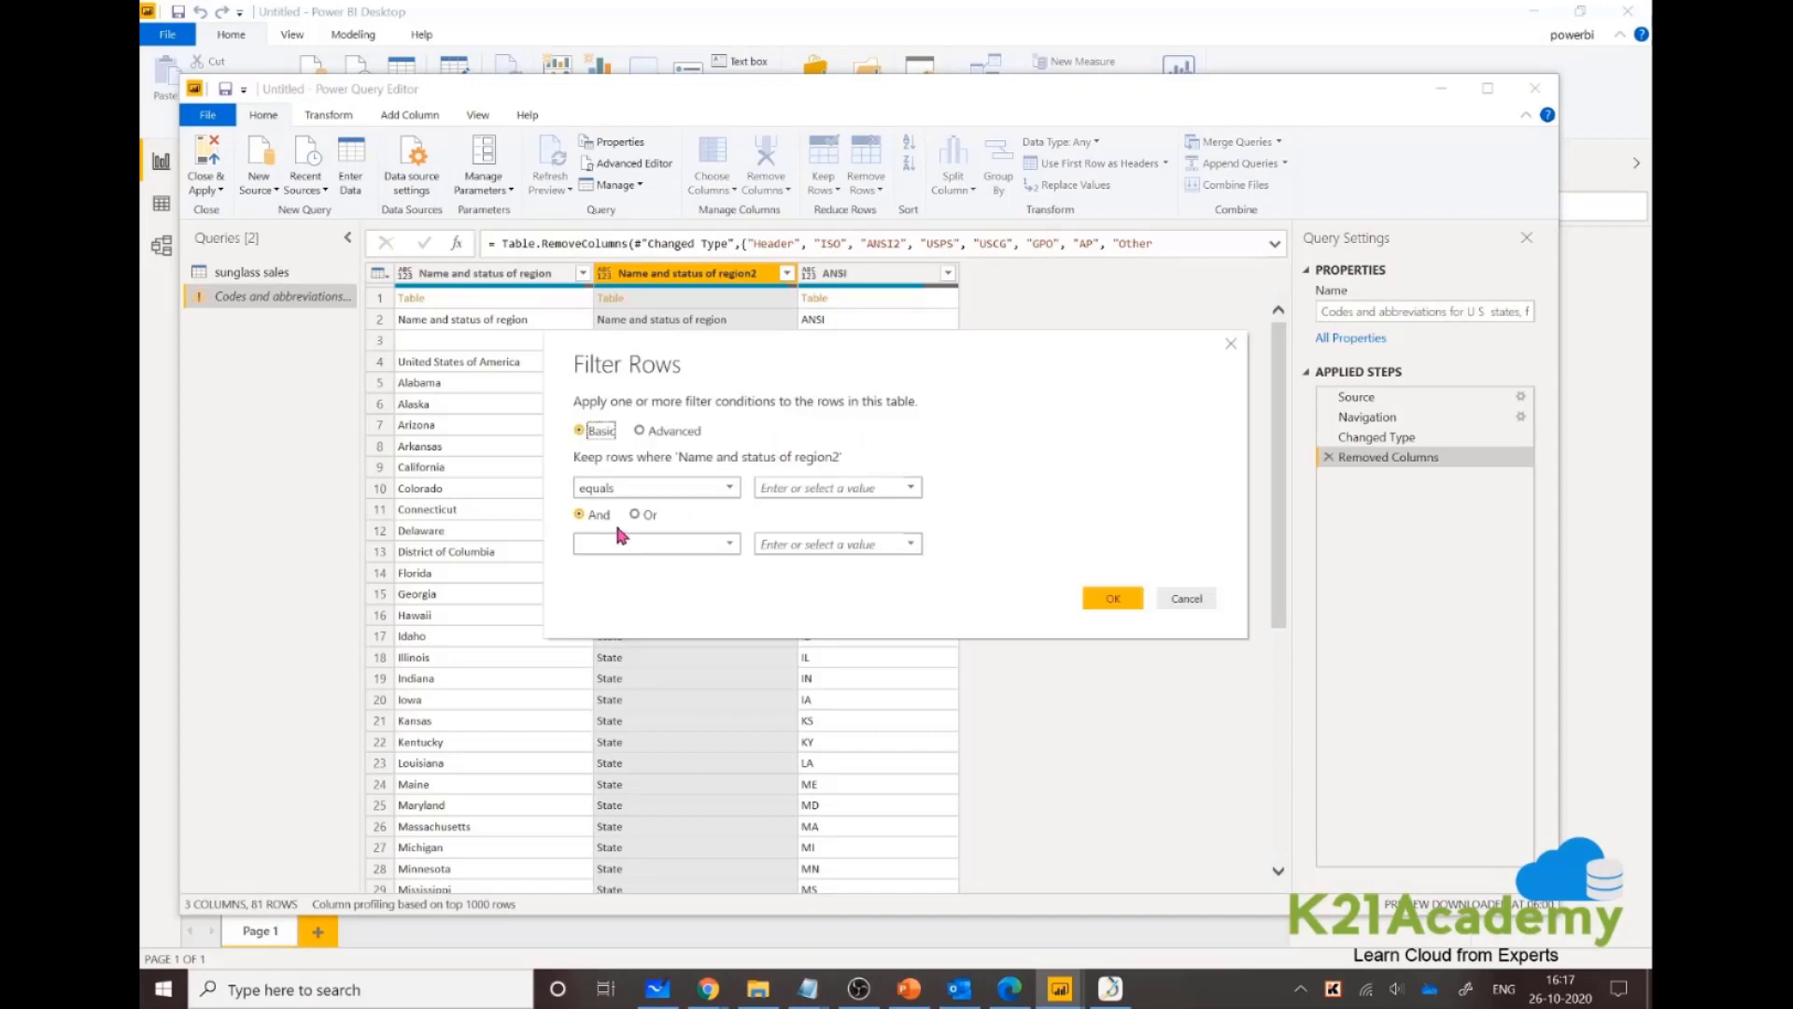
click(635, 515)
click(729, 543)
click(633, 593)
click(840, 486)
text(States)
click(831, 549)
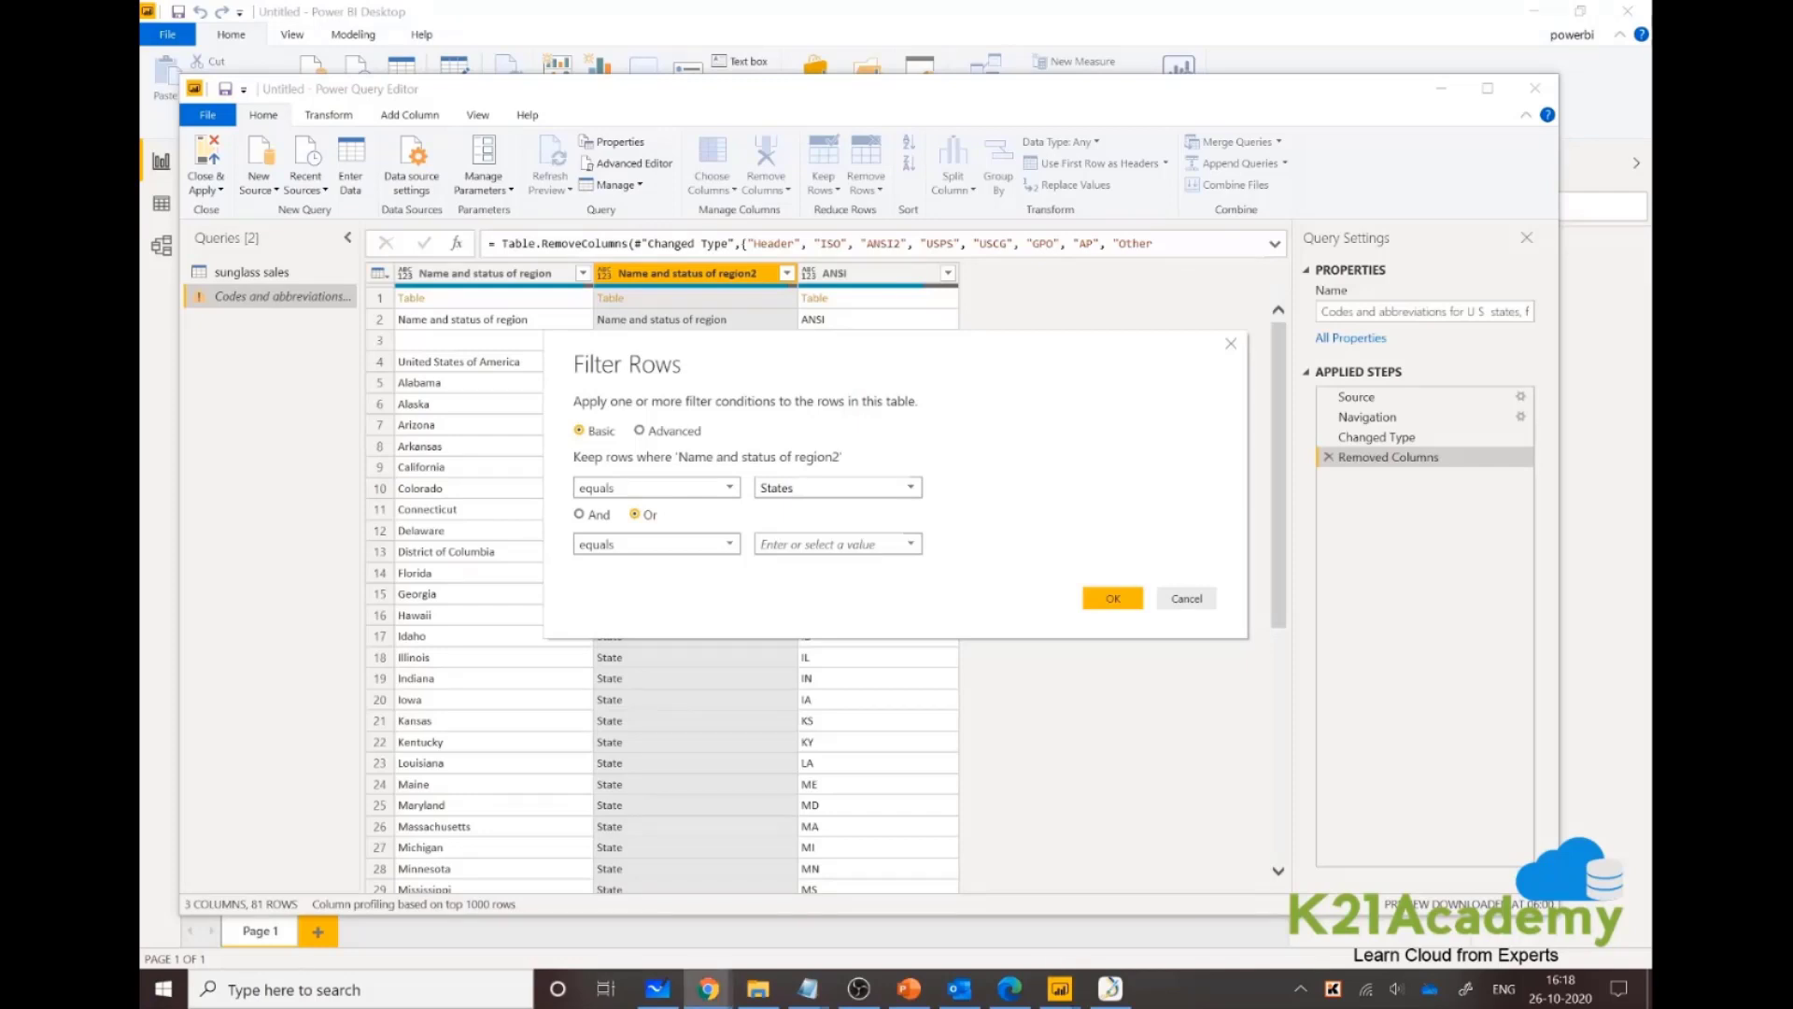
Enter State and State ("Commonwealth") as the filter values and apply, leaving 50 rows.
click(869, 543)
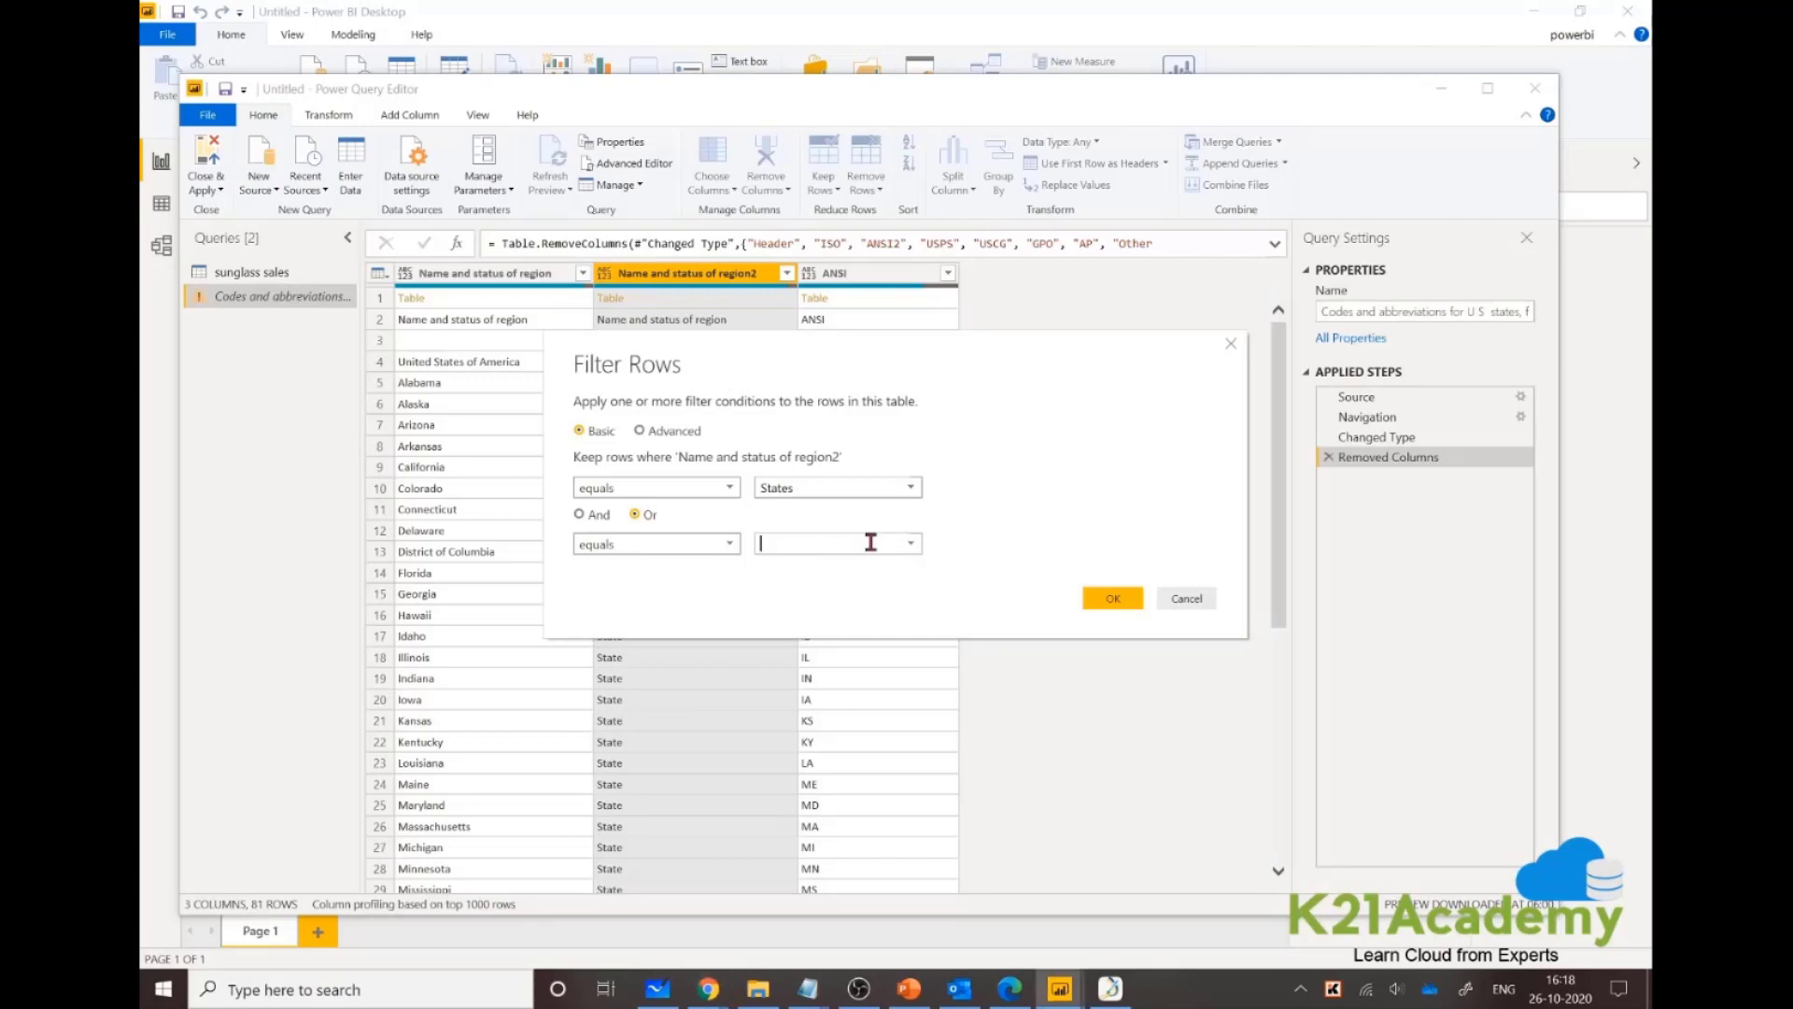
text(State ("Commonwealth")
text())
click(817, 487)
key(BackSpace)
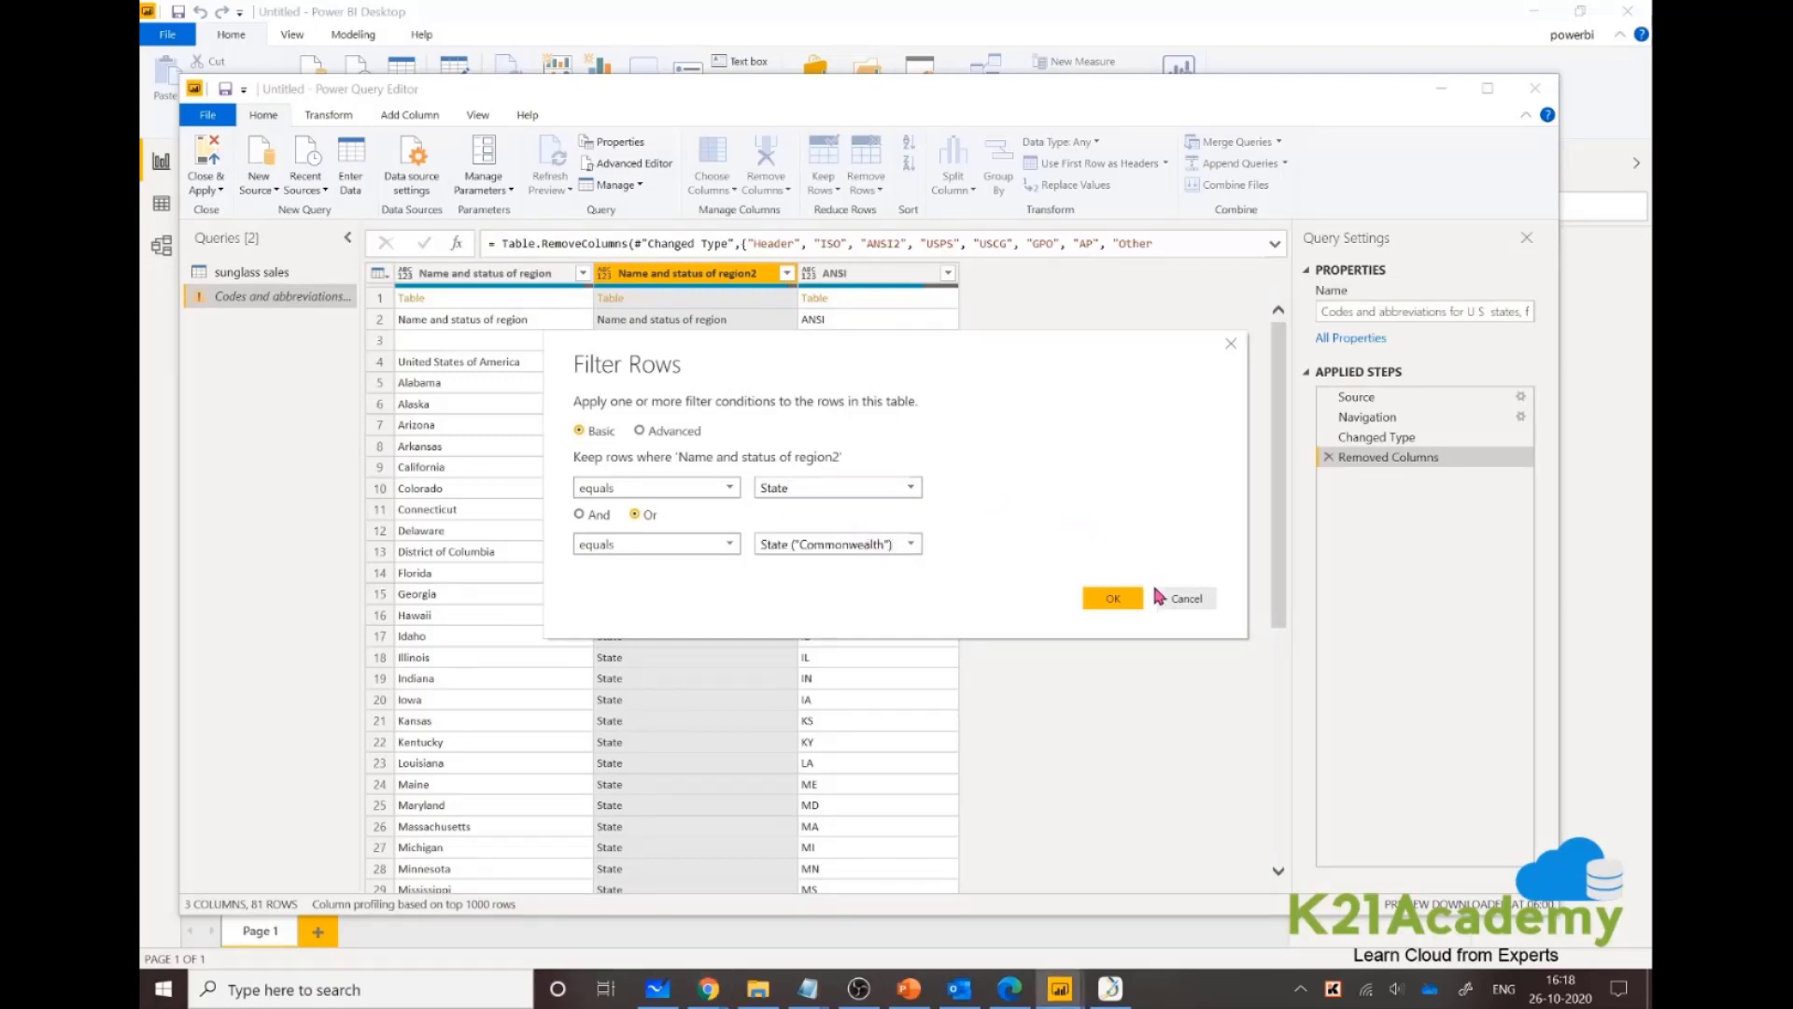
click(1115, 598)
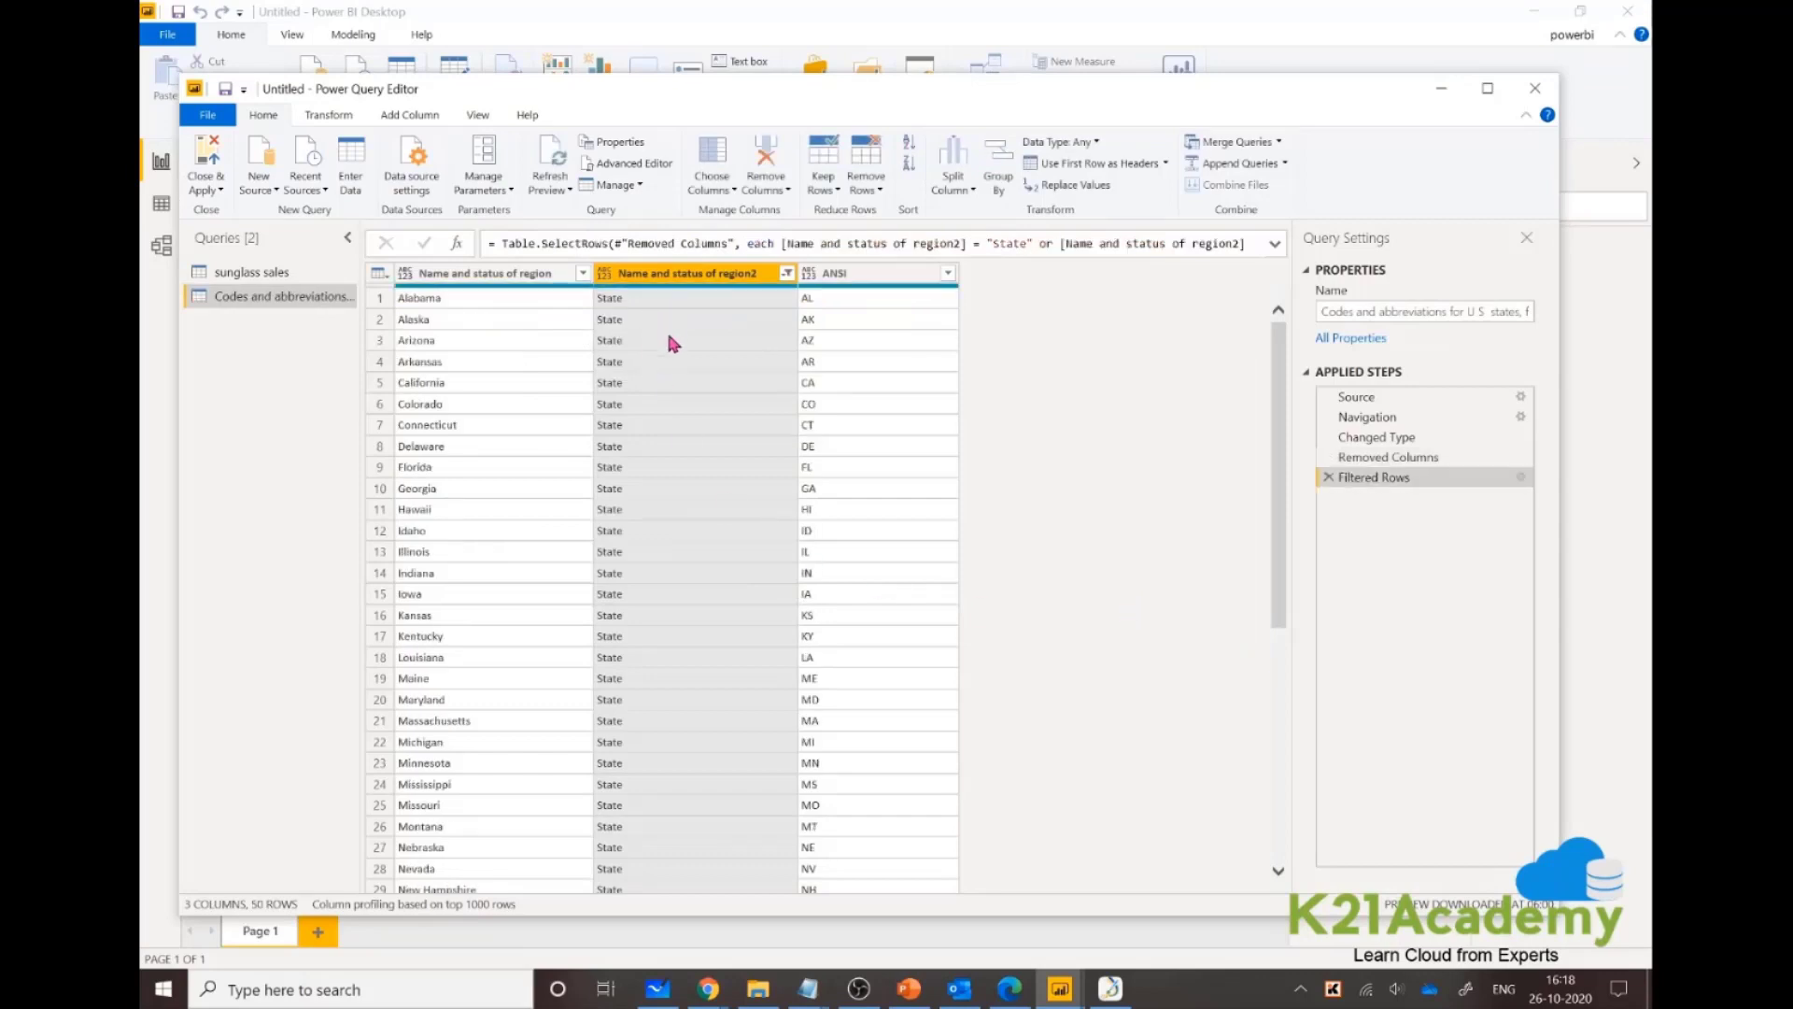
Rename the first column of the codes query to State name.
click(668, 338)
drag(1280, 354, 1253, 281)
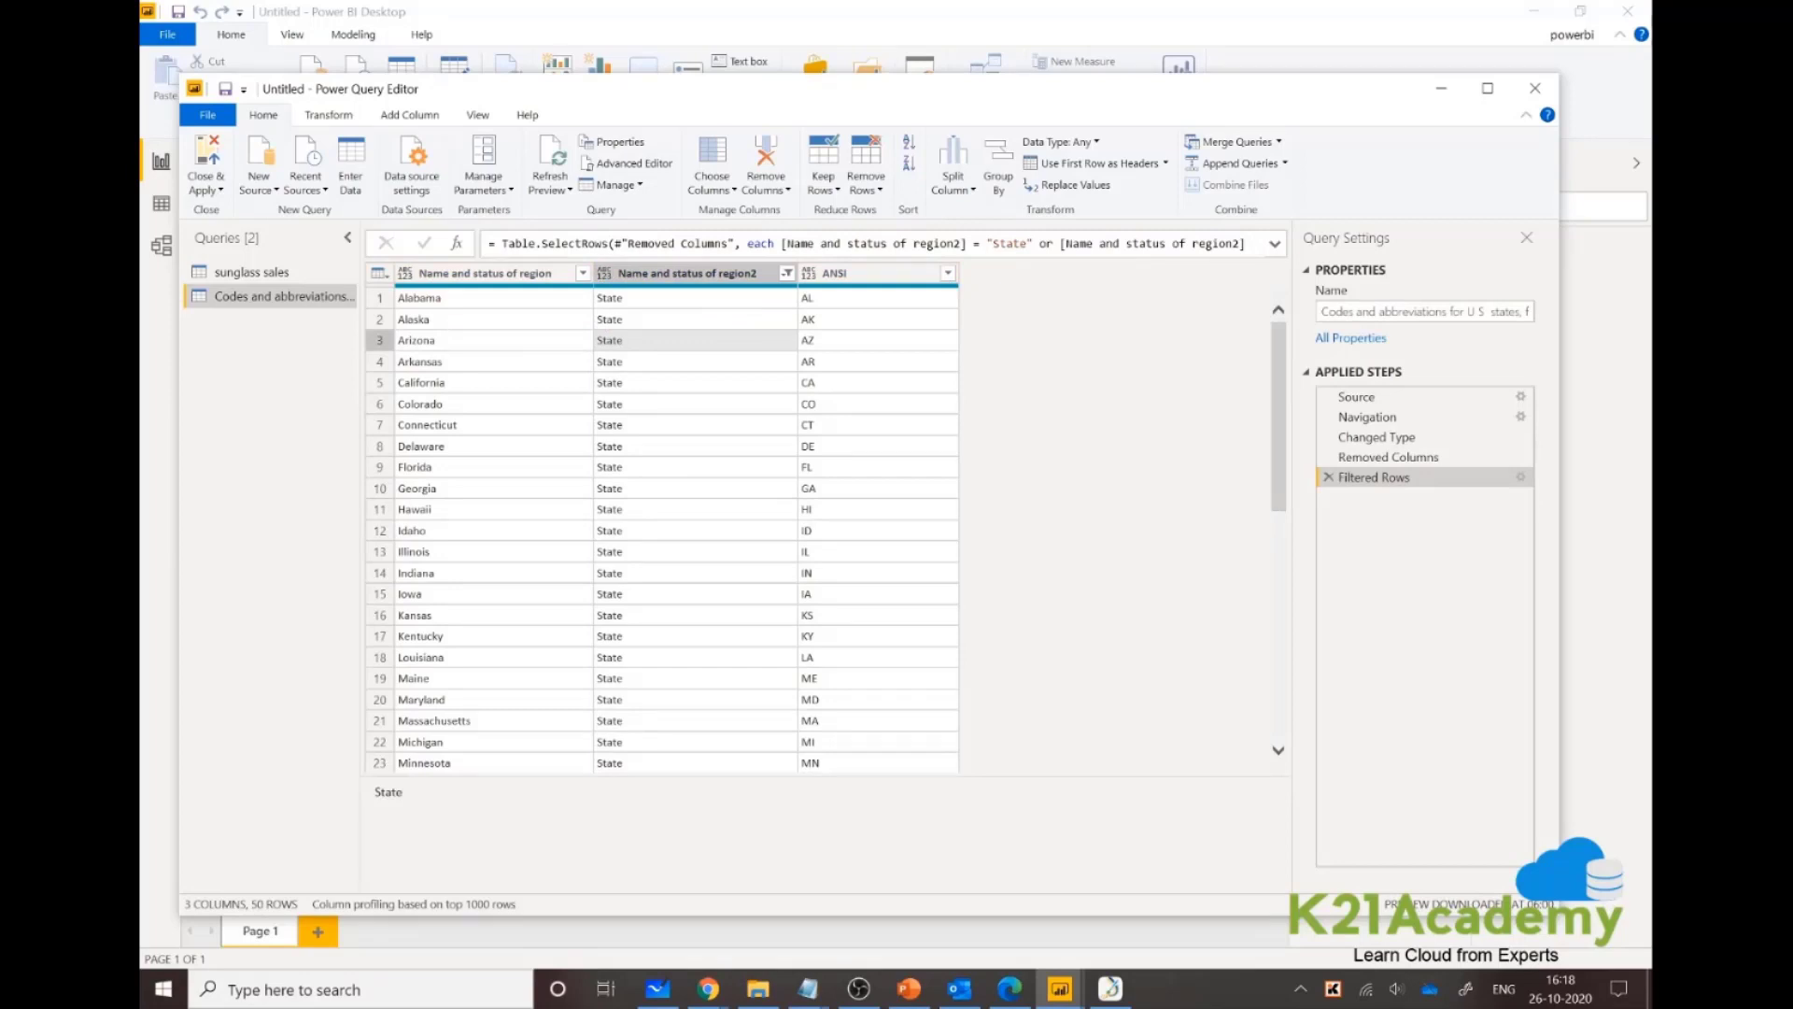
key(alt+Tab)
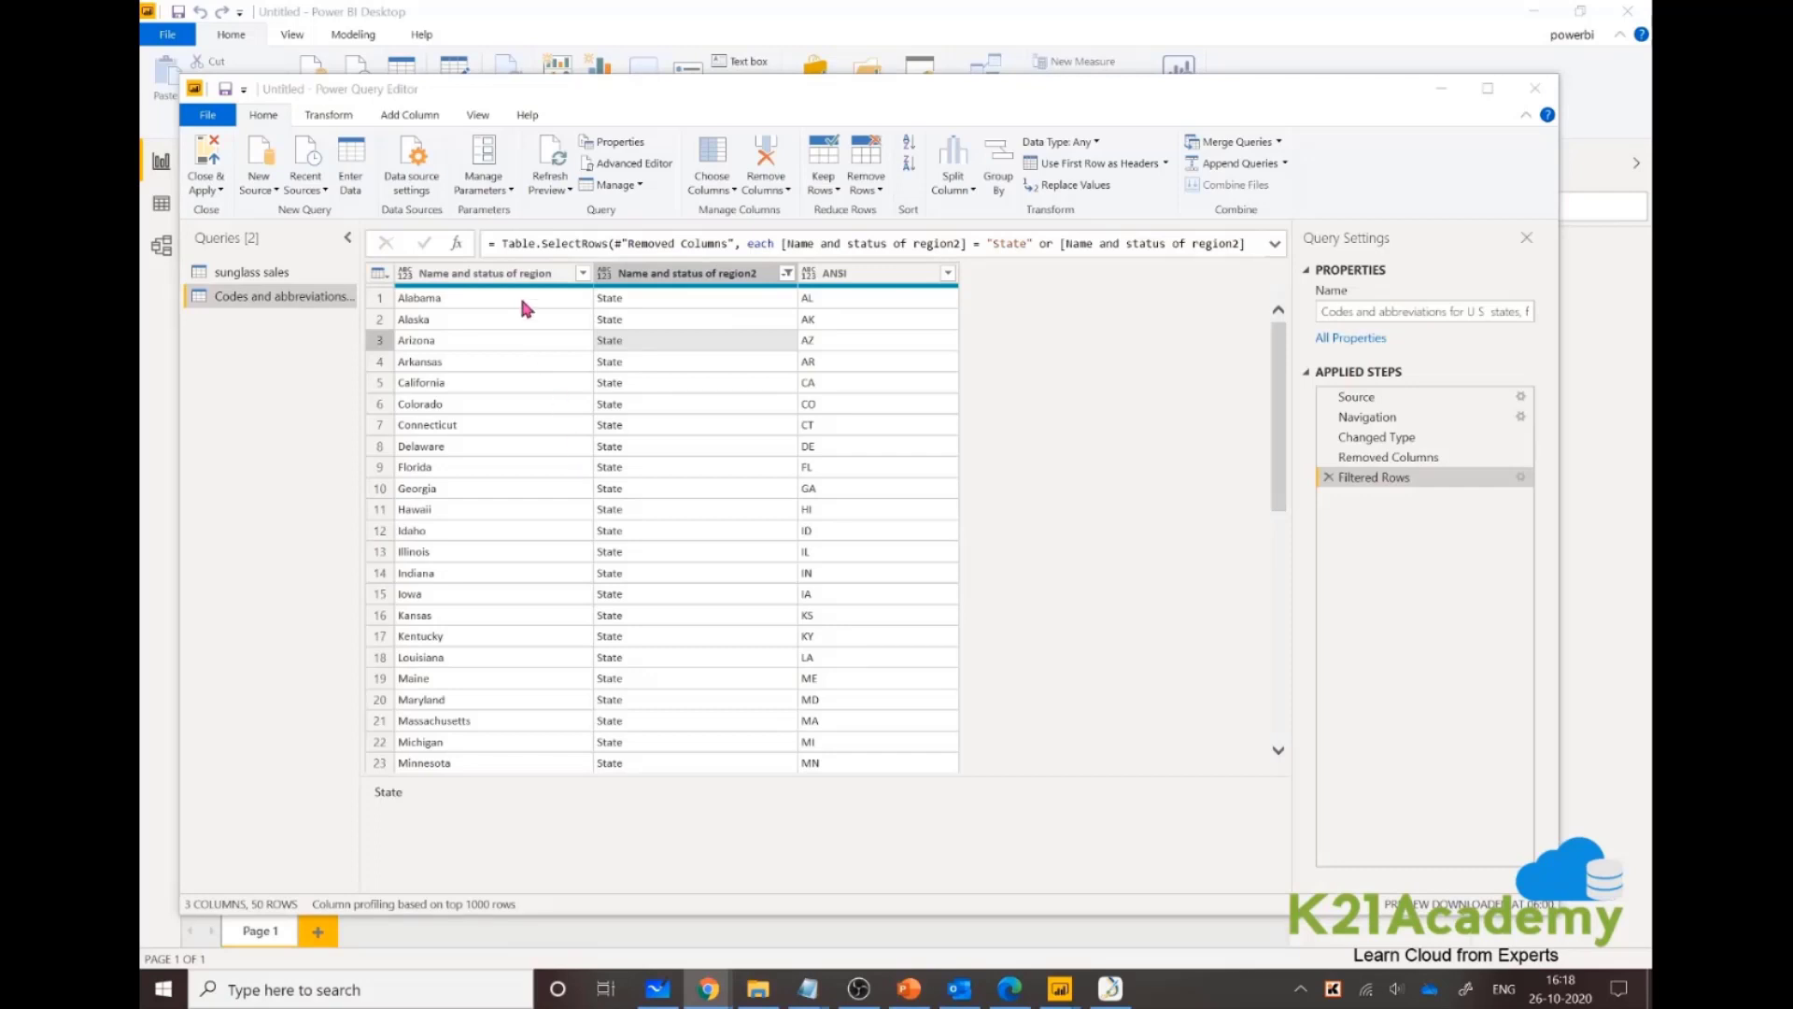
double_click(508, 273)
text(State name)
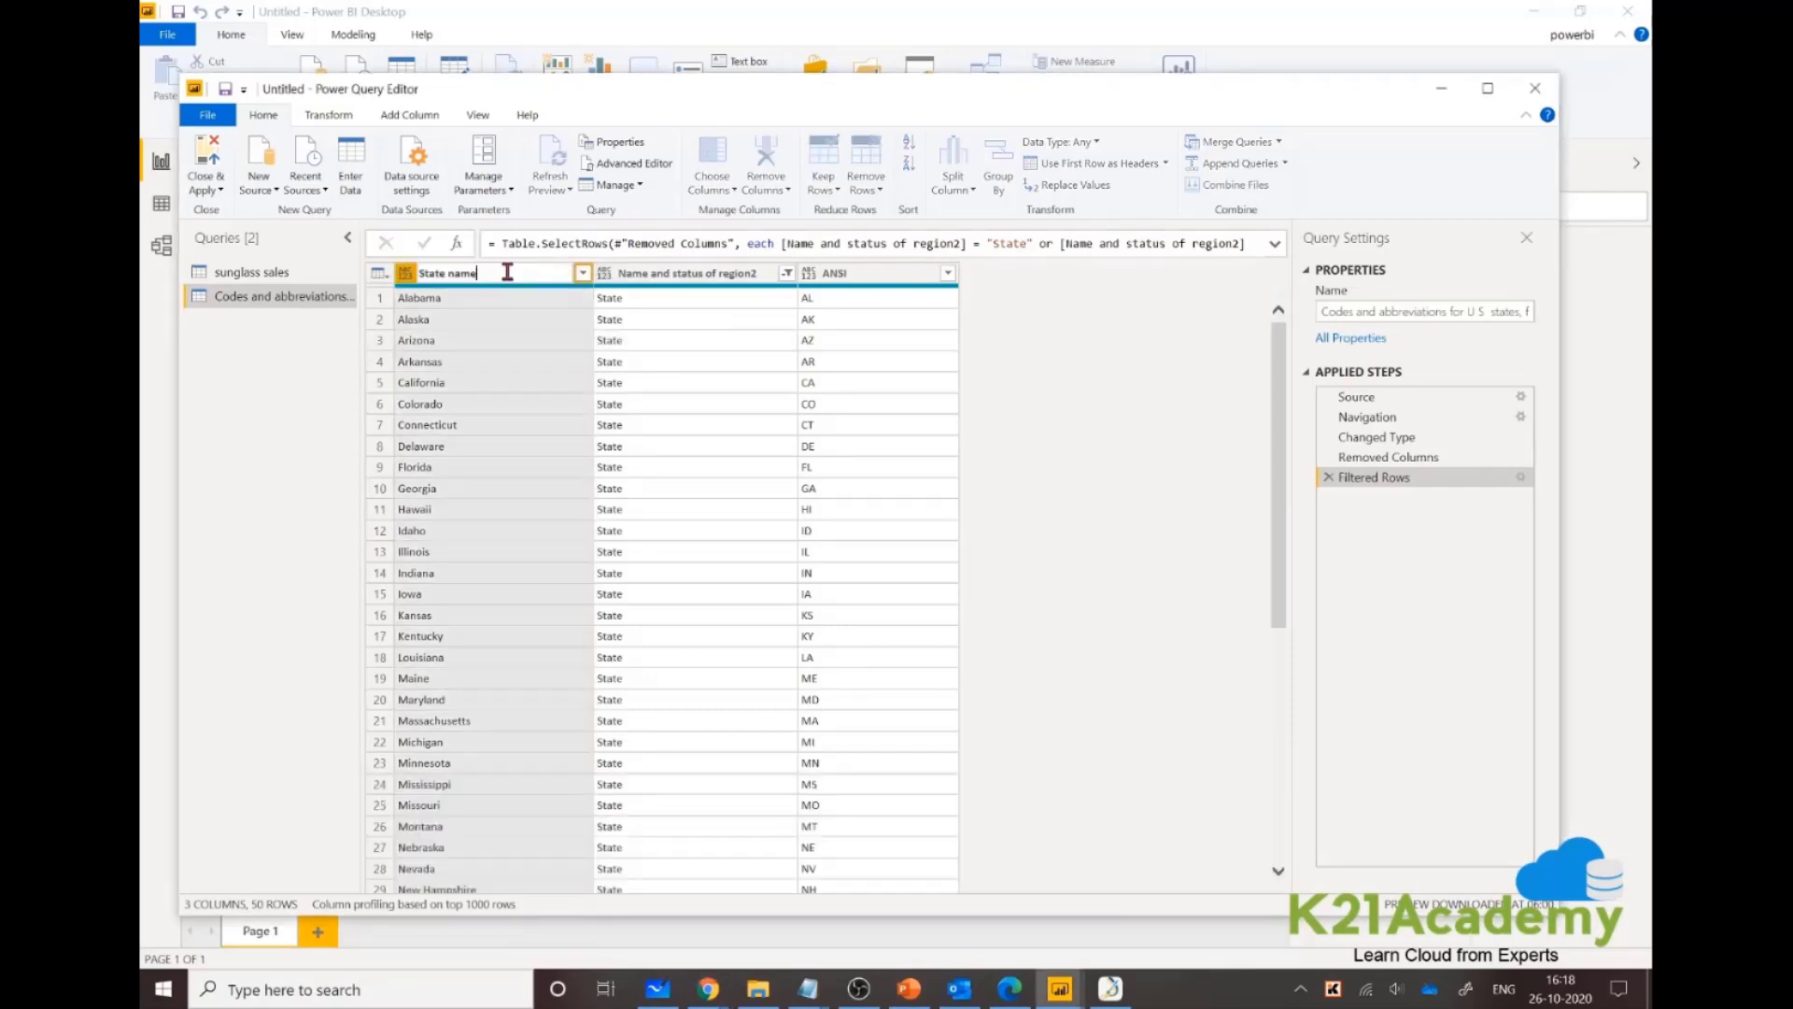
key(Return)
Rename the region2 column to Status and the ANSI column to Abbreviation.
click(664, 275)
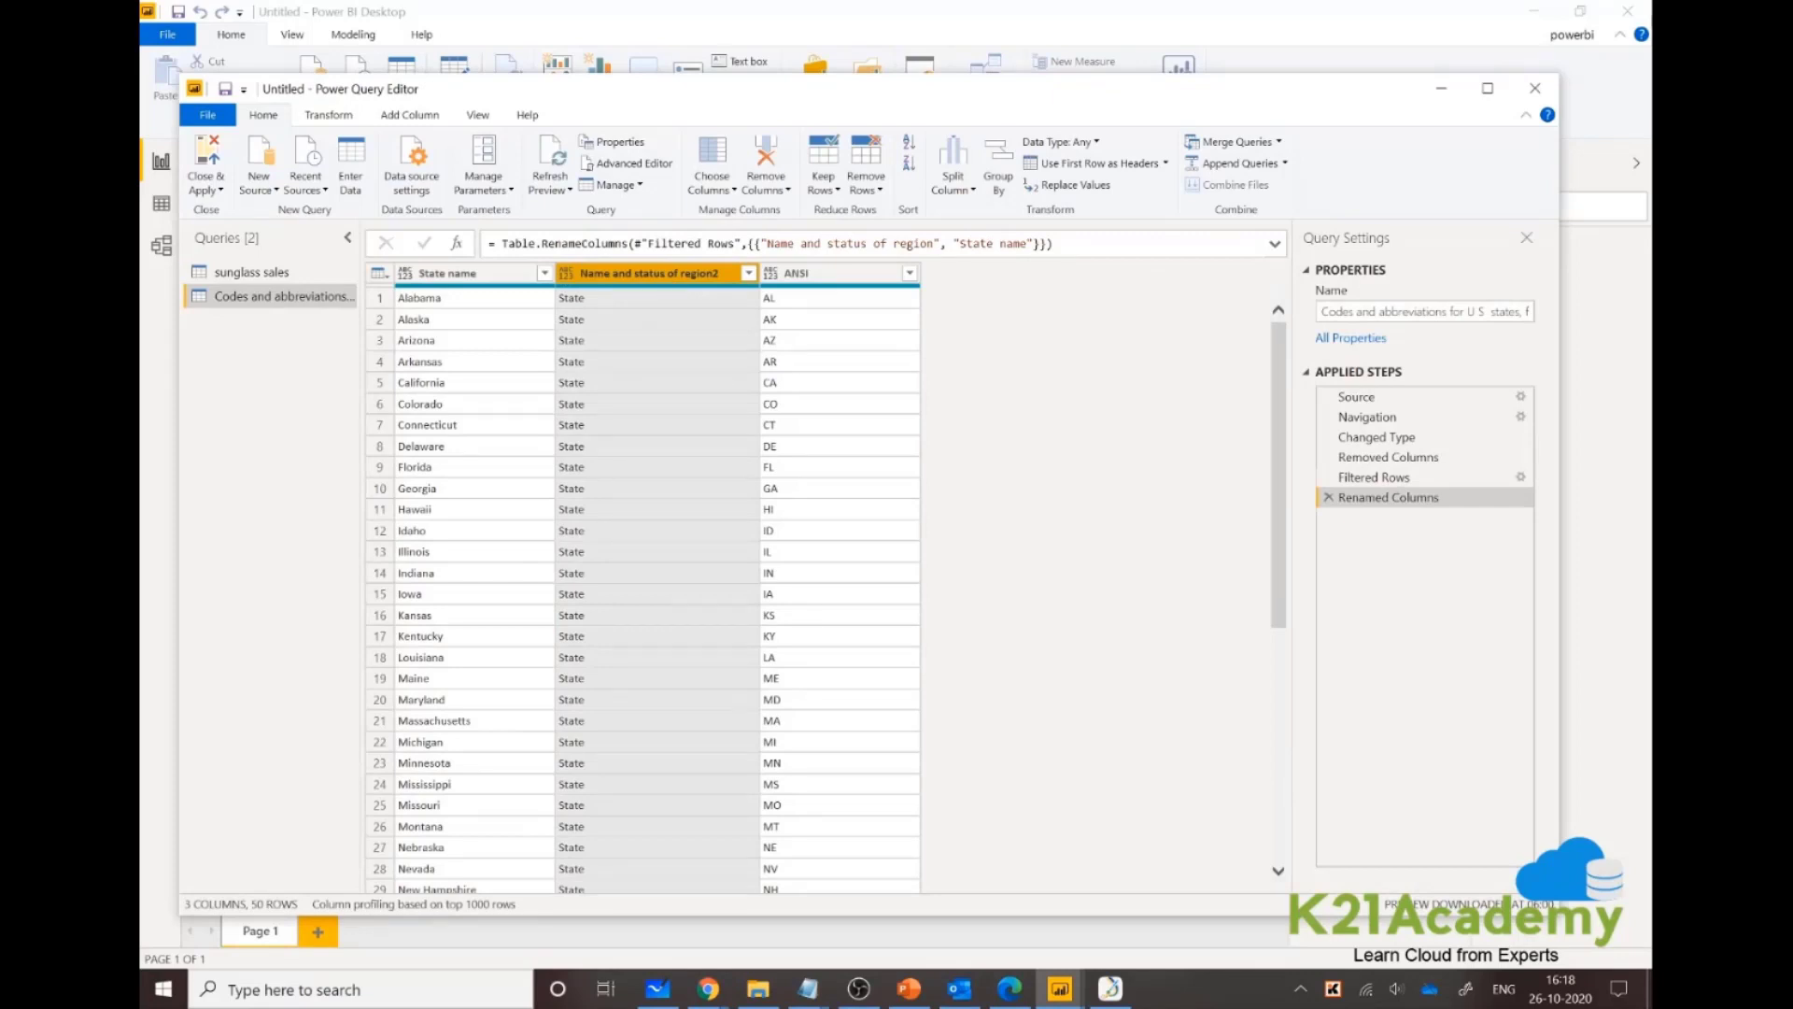
key(alt+Tab)
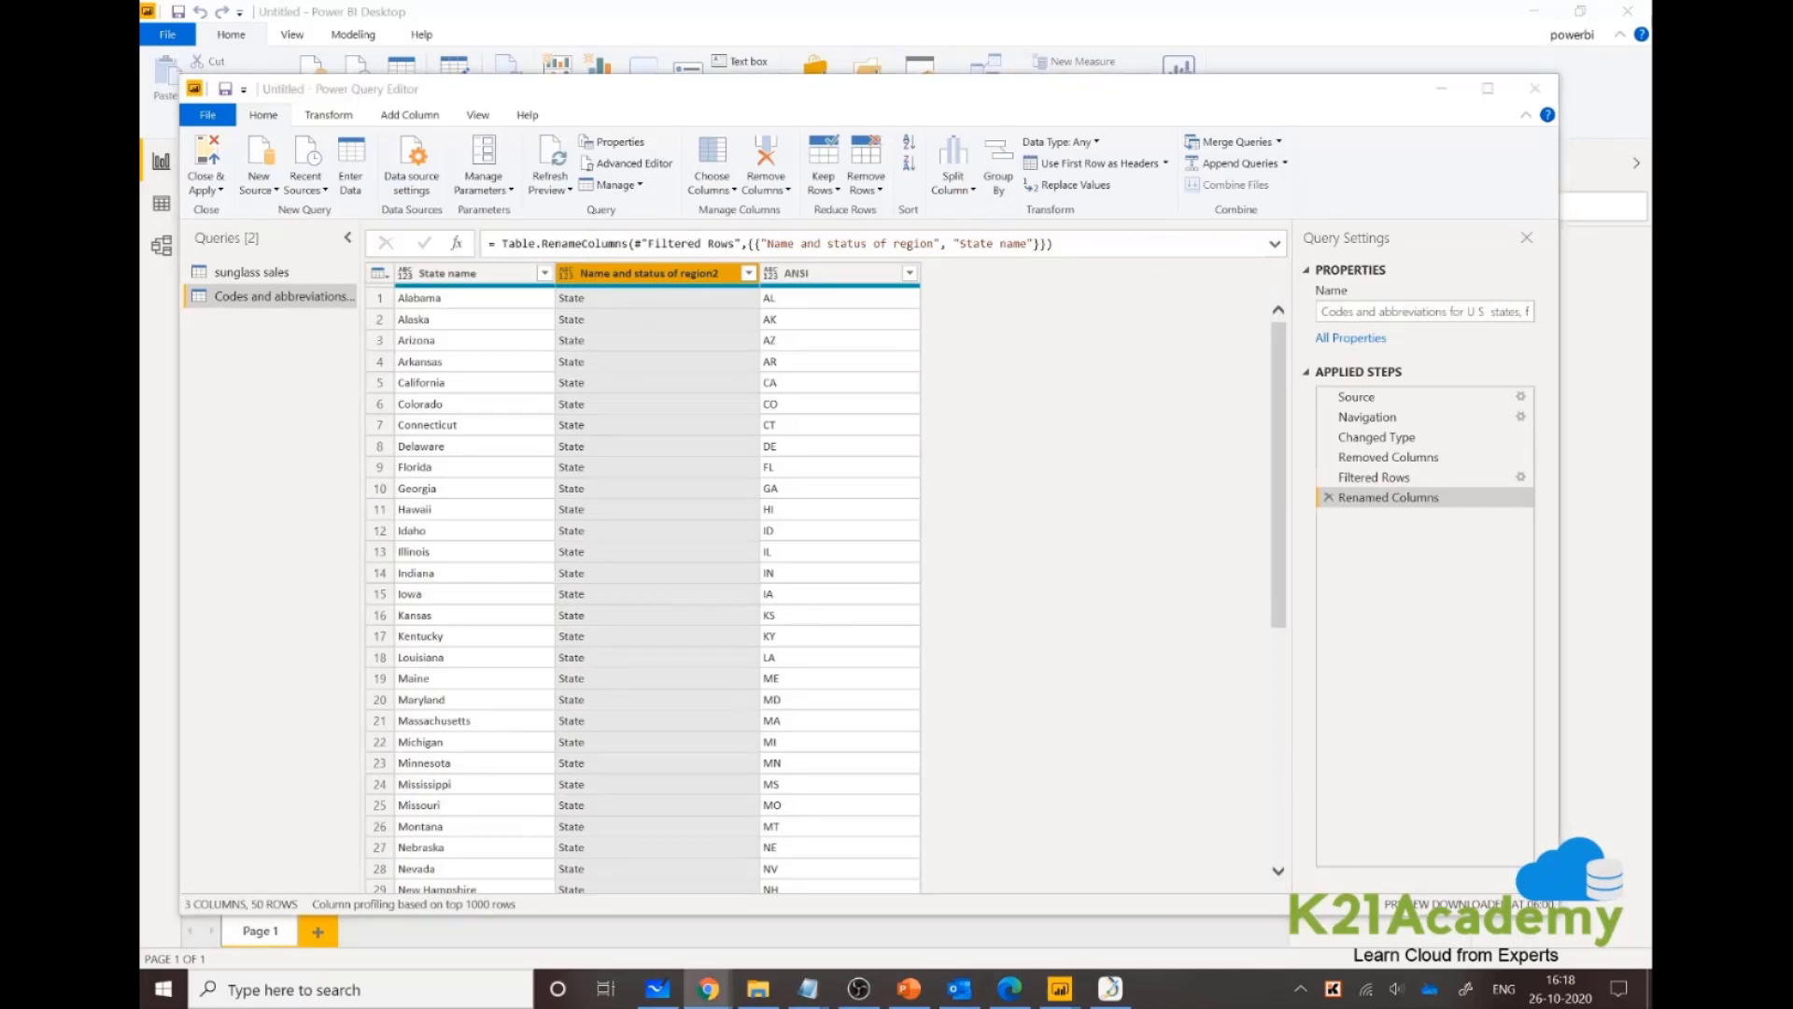
double_click(611, 275)
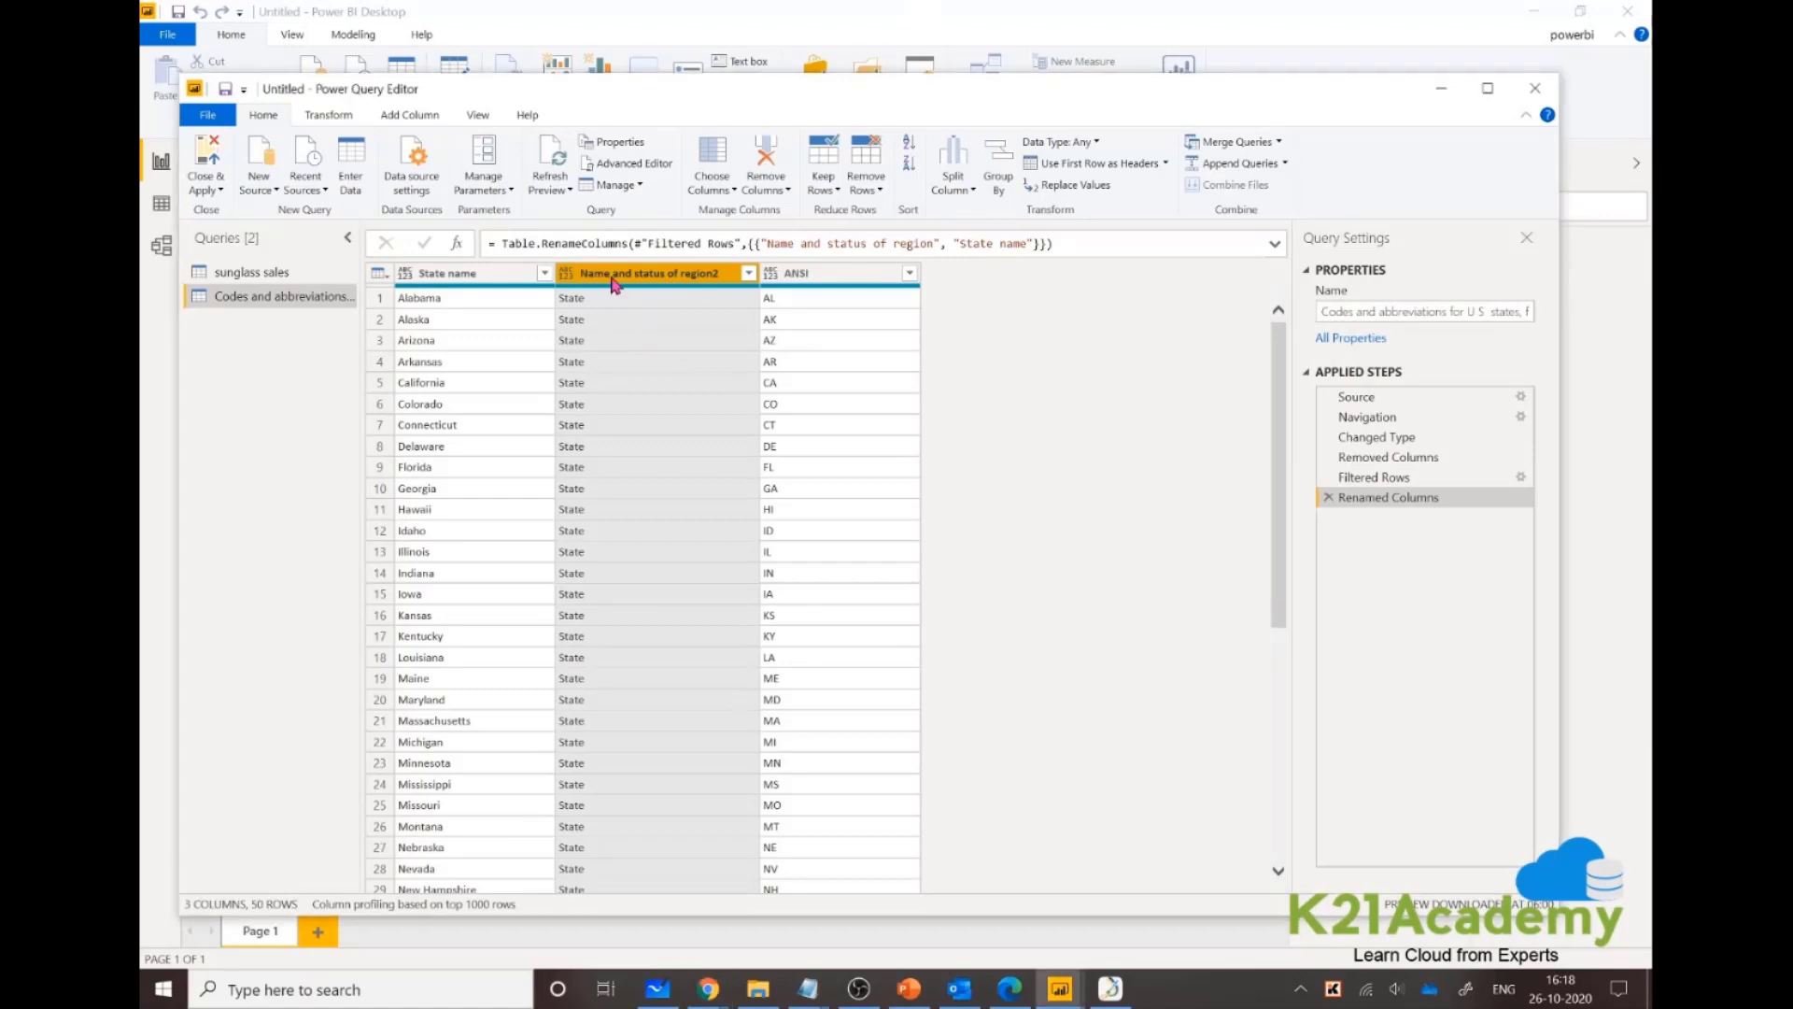
key(Delete)
key(Delete)
key(Delete)
key(Delete)
key(Delete)
key(Delete)
key(Delete)
key(Delete)
key(Delete)
key(Delete)
key(Delete)
key(Delete)
key(Delete)
key(Delete)
key(Delete)
key(Delete)
key(Delete)
key(Delete)
key(Delete)
key(Delete)
key(Delete)
key(Delete)
key(Delete)
key(Delete)
key(Delete)
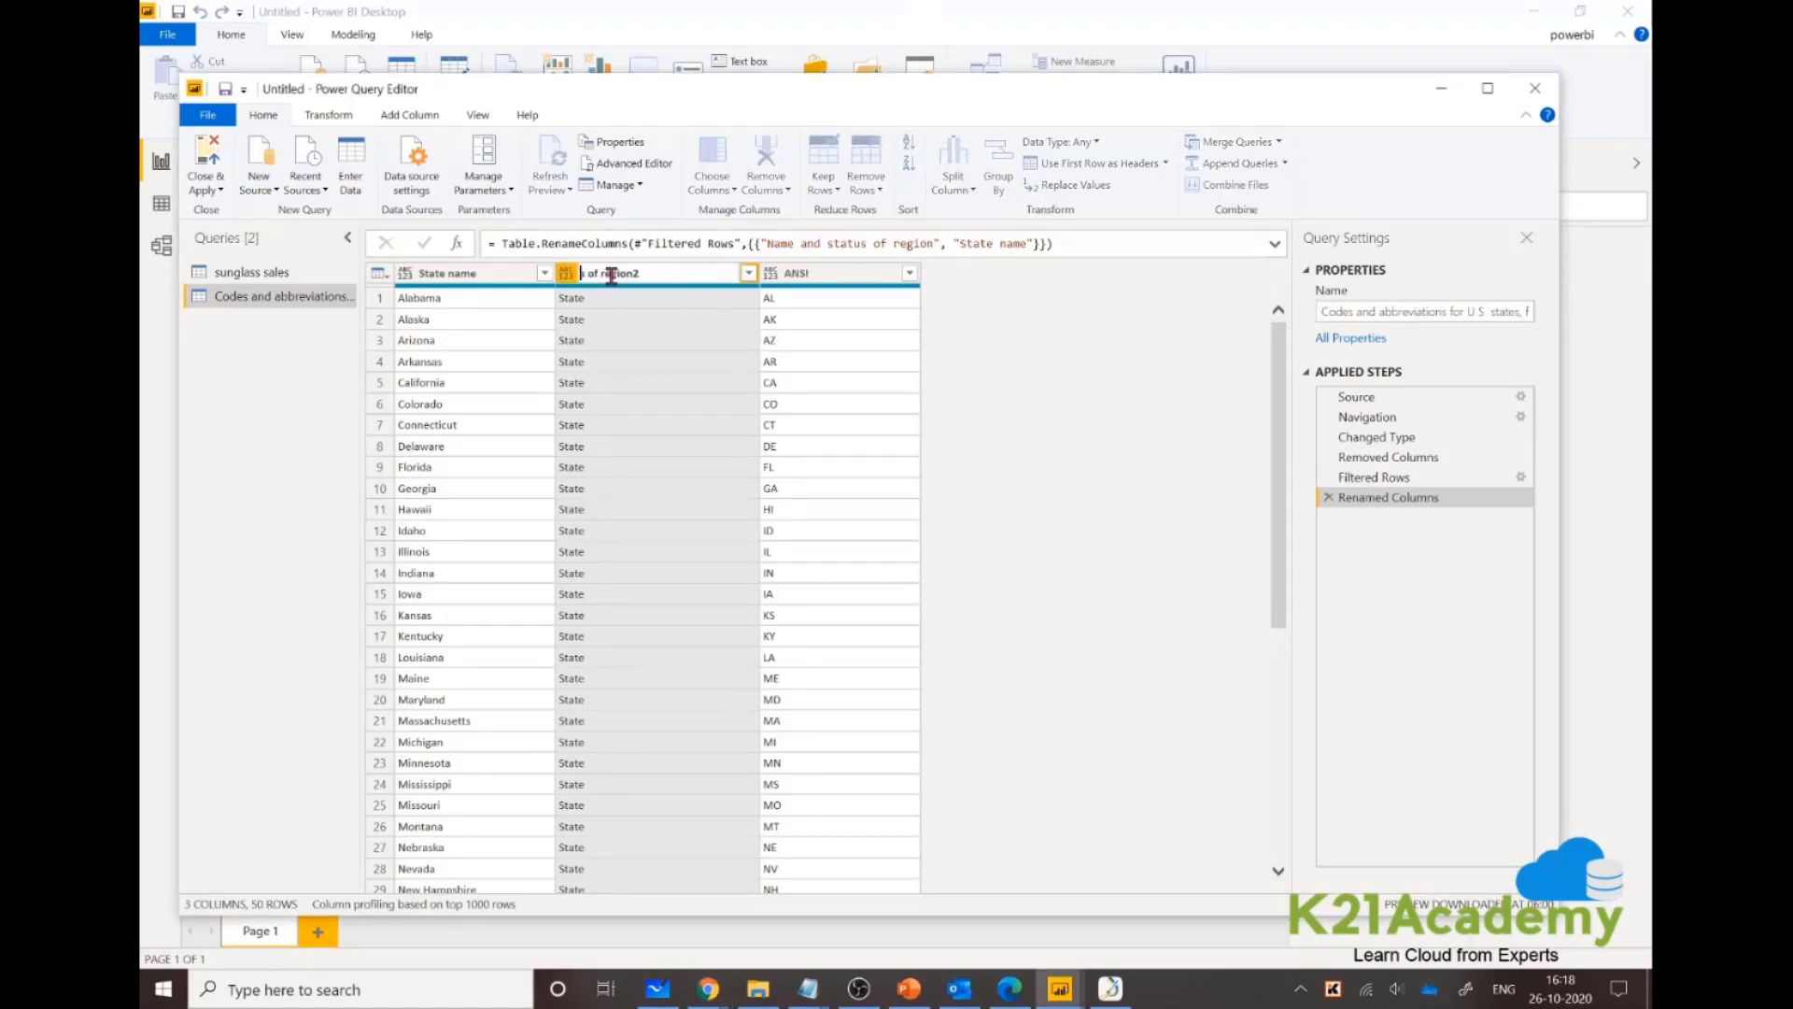
text(Status)
key(alt+Tab)
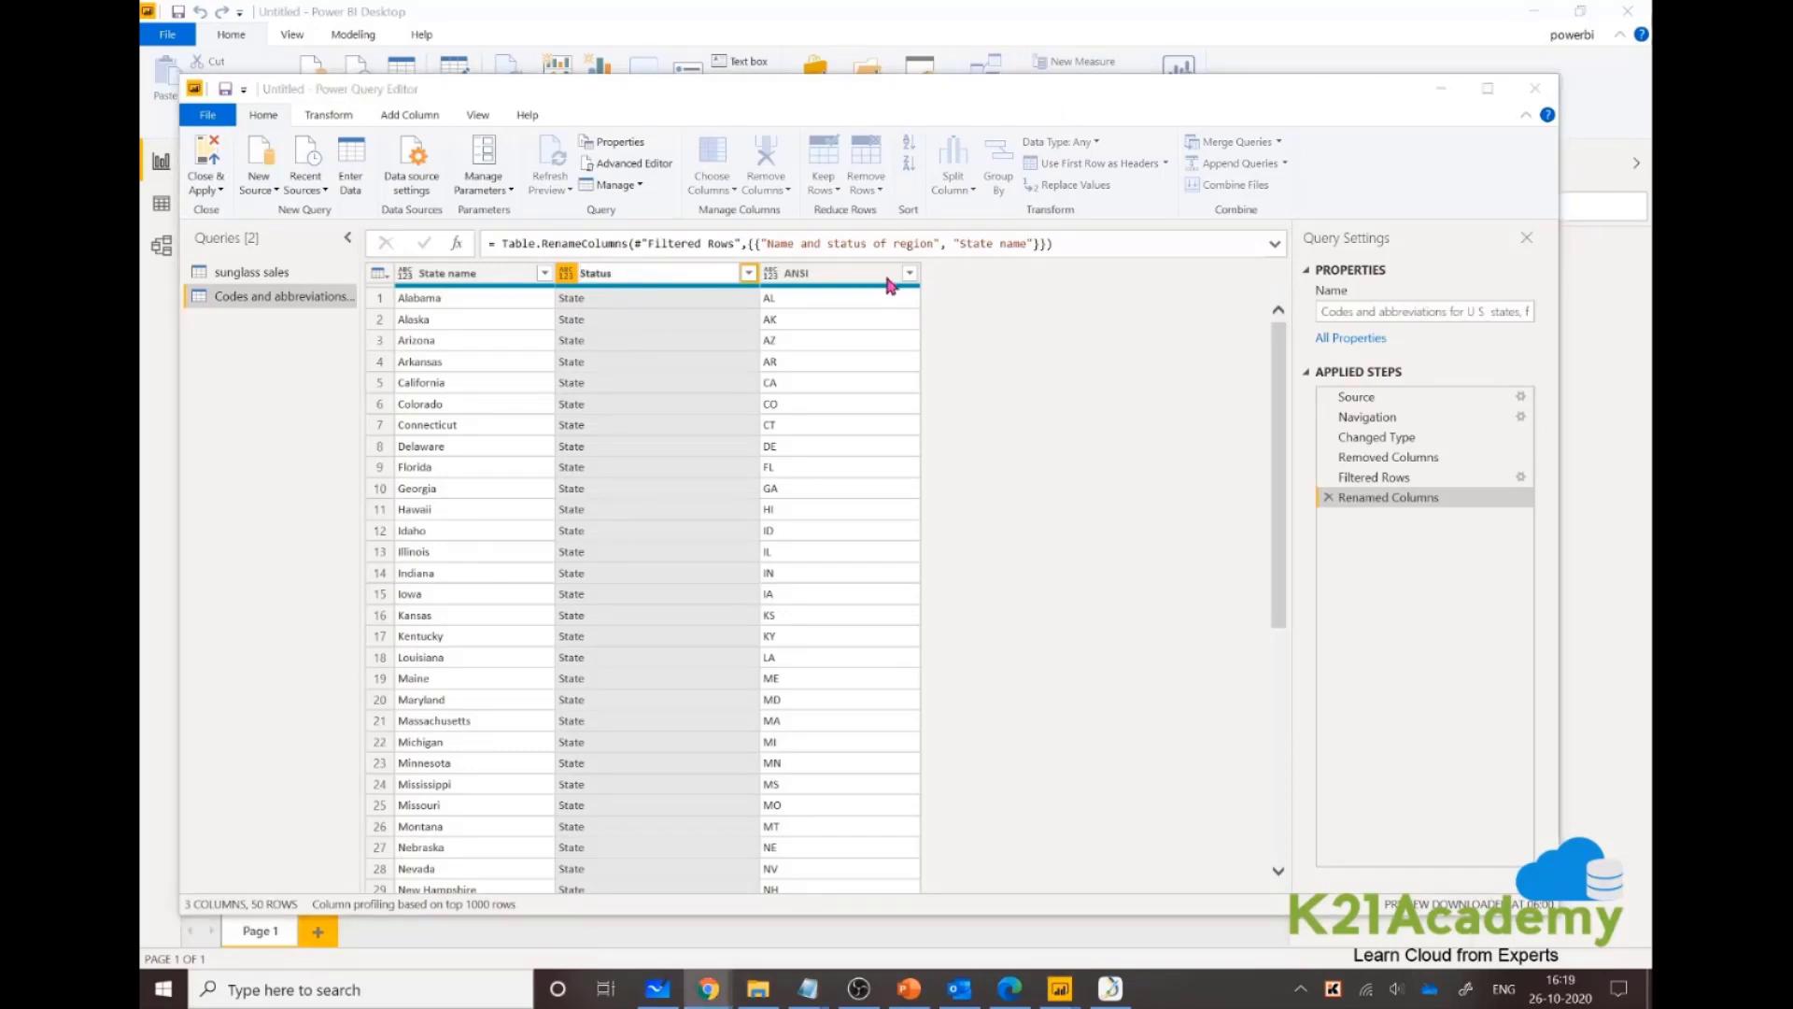
drag(920, 280, 872, 289)
double_click(799, 273)
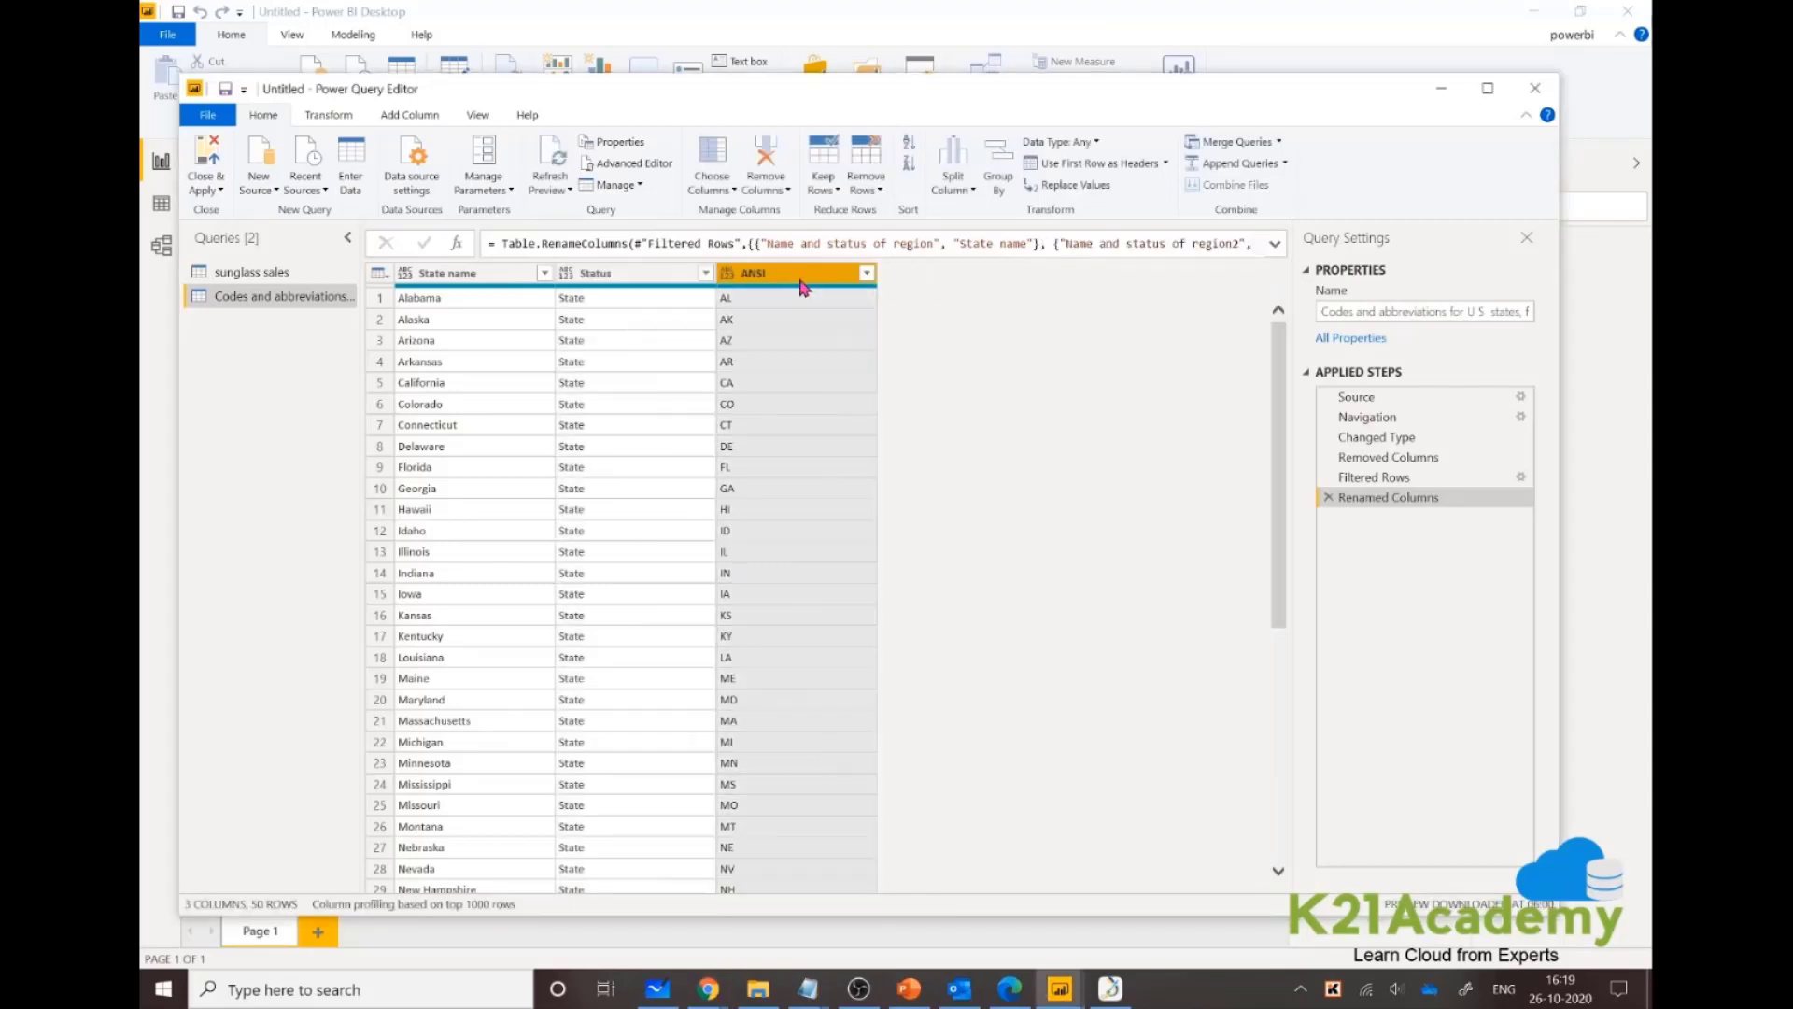
text(Abbreviation)
key(Return)
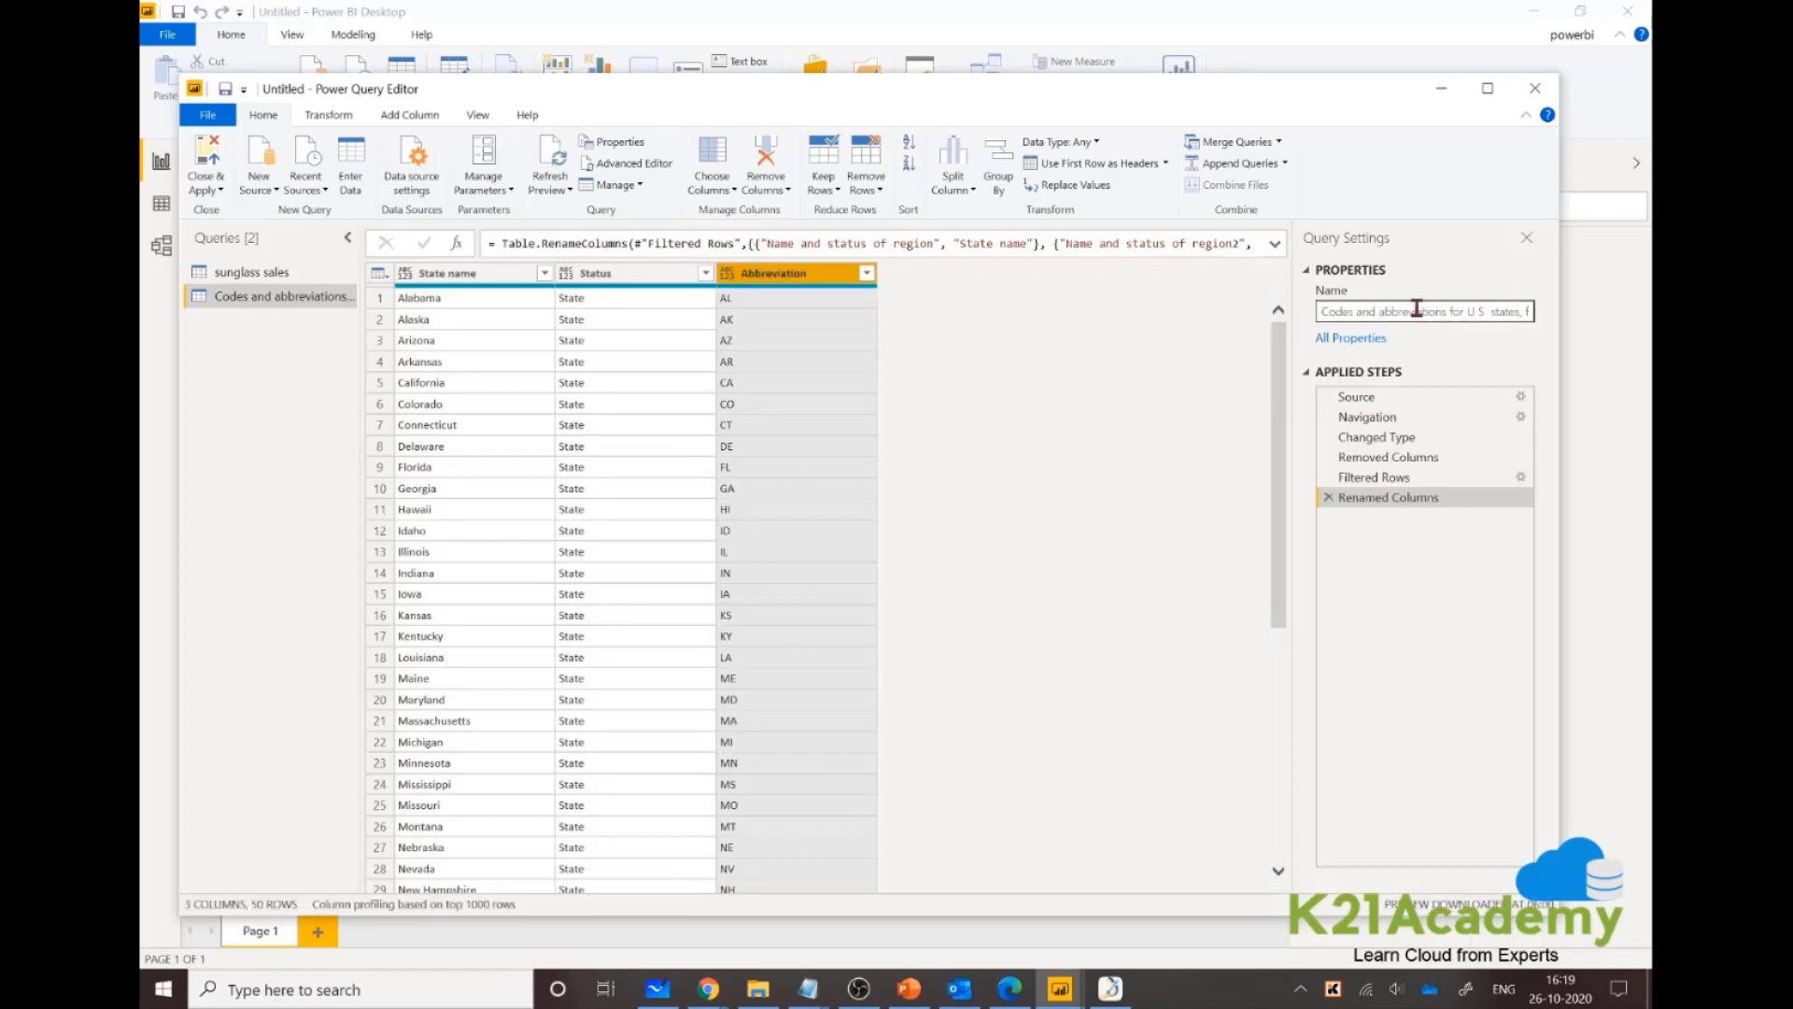
Rename the query to State codes in Query Settings.
click(1418, 314)
key(BackSpace)
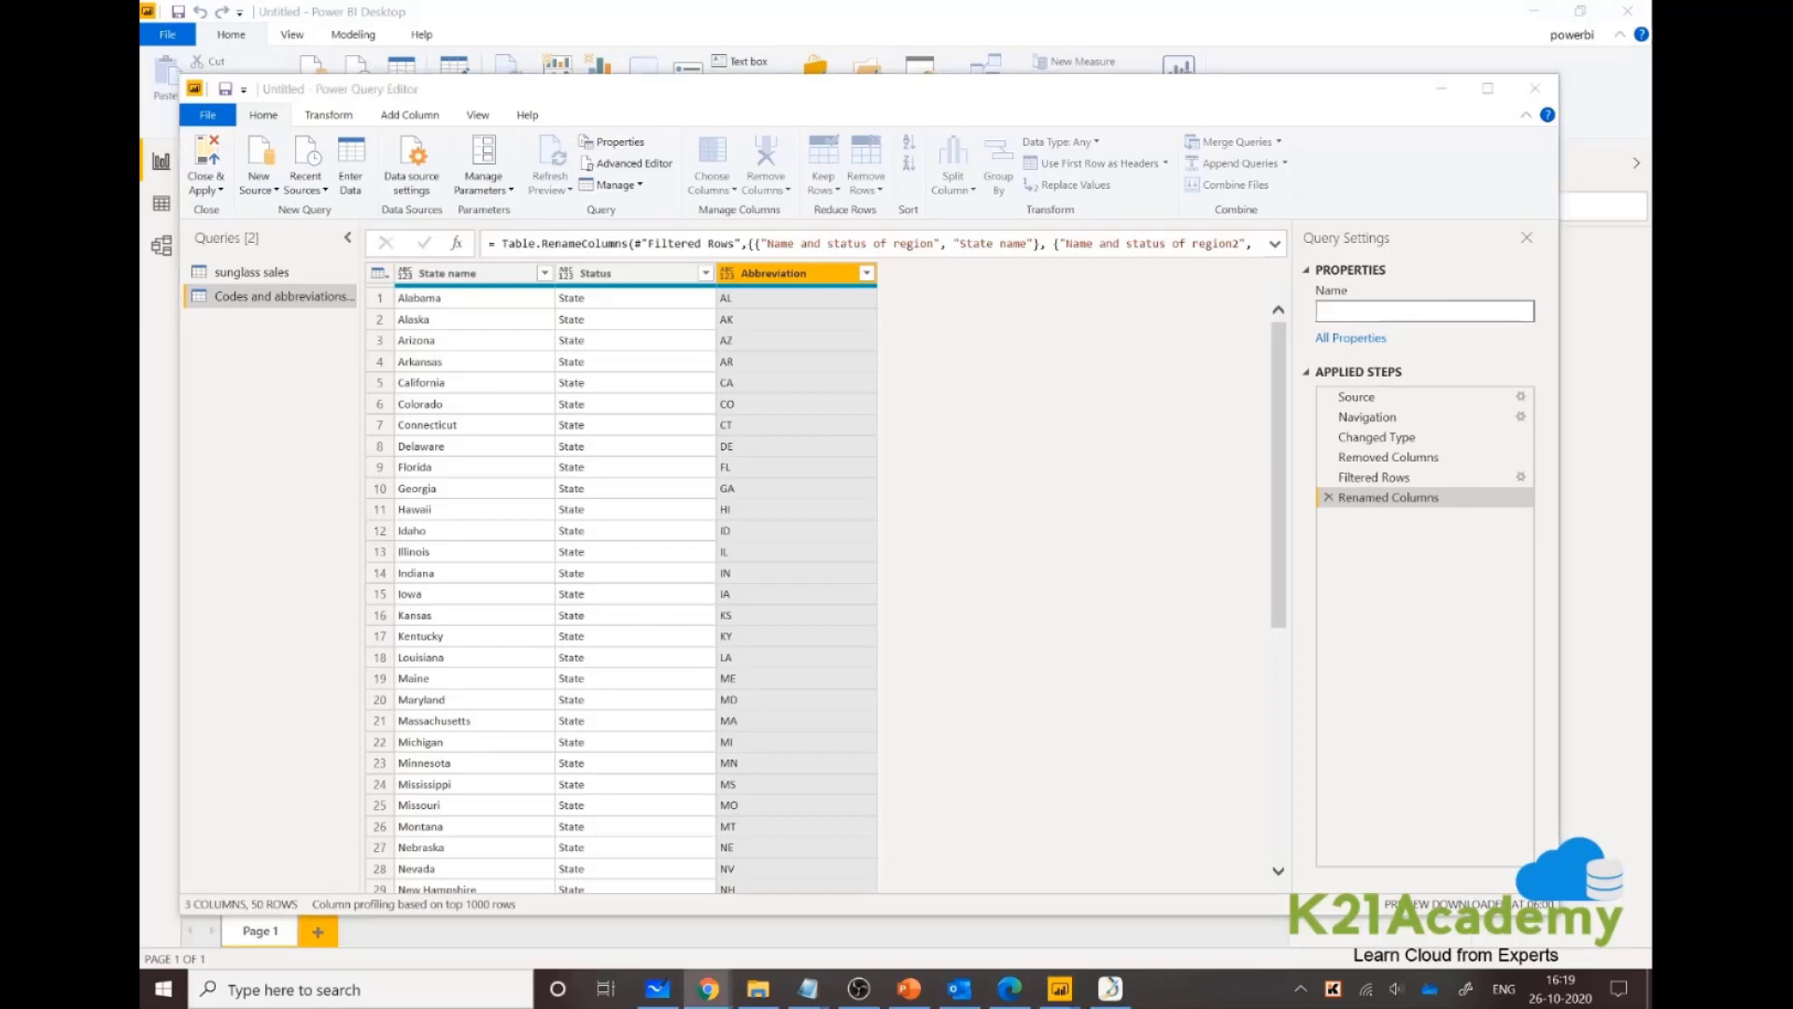
click(1358, 311)
text(State codes)
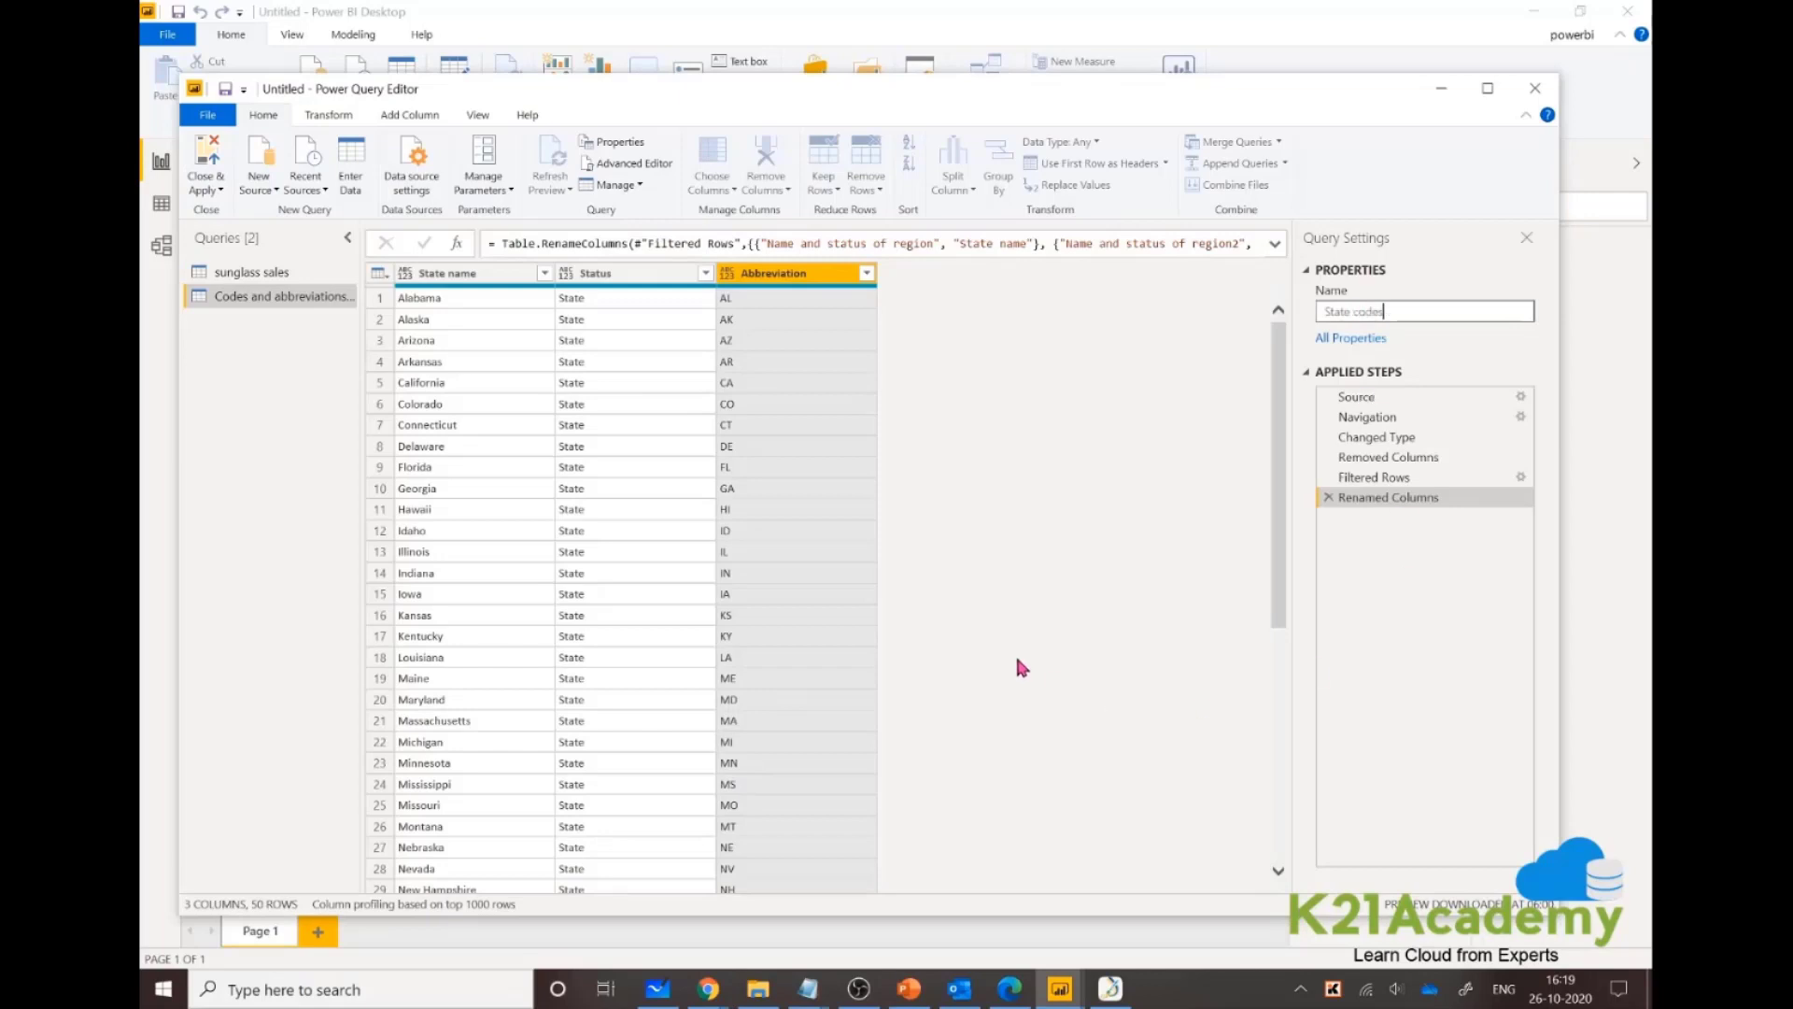
key(Return)
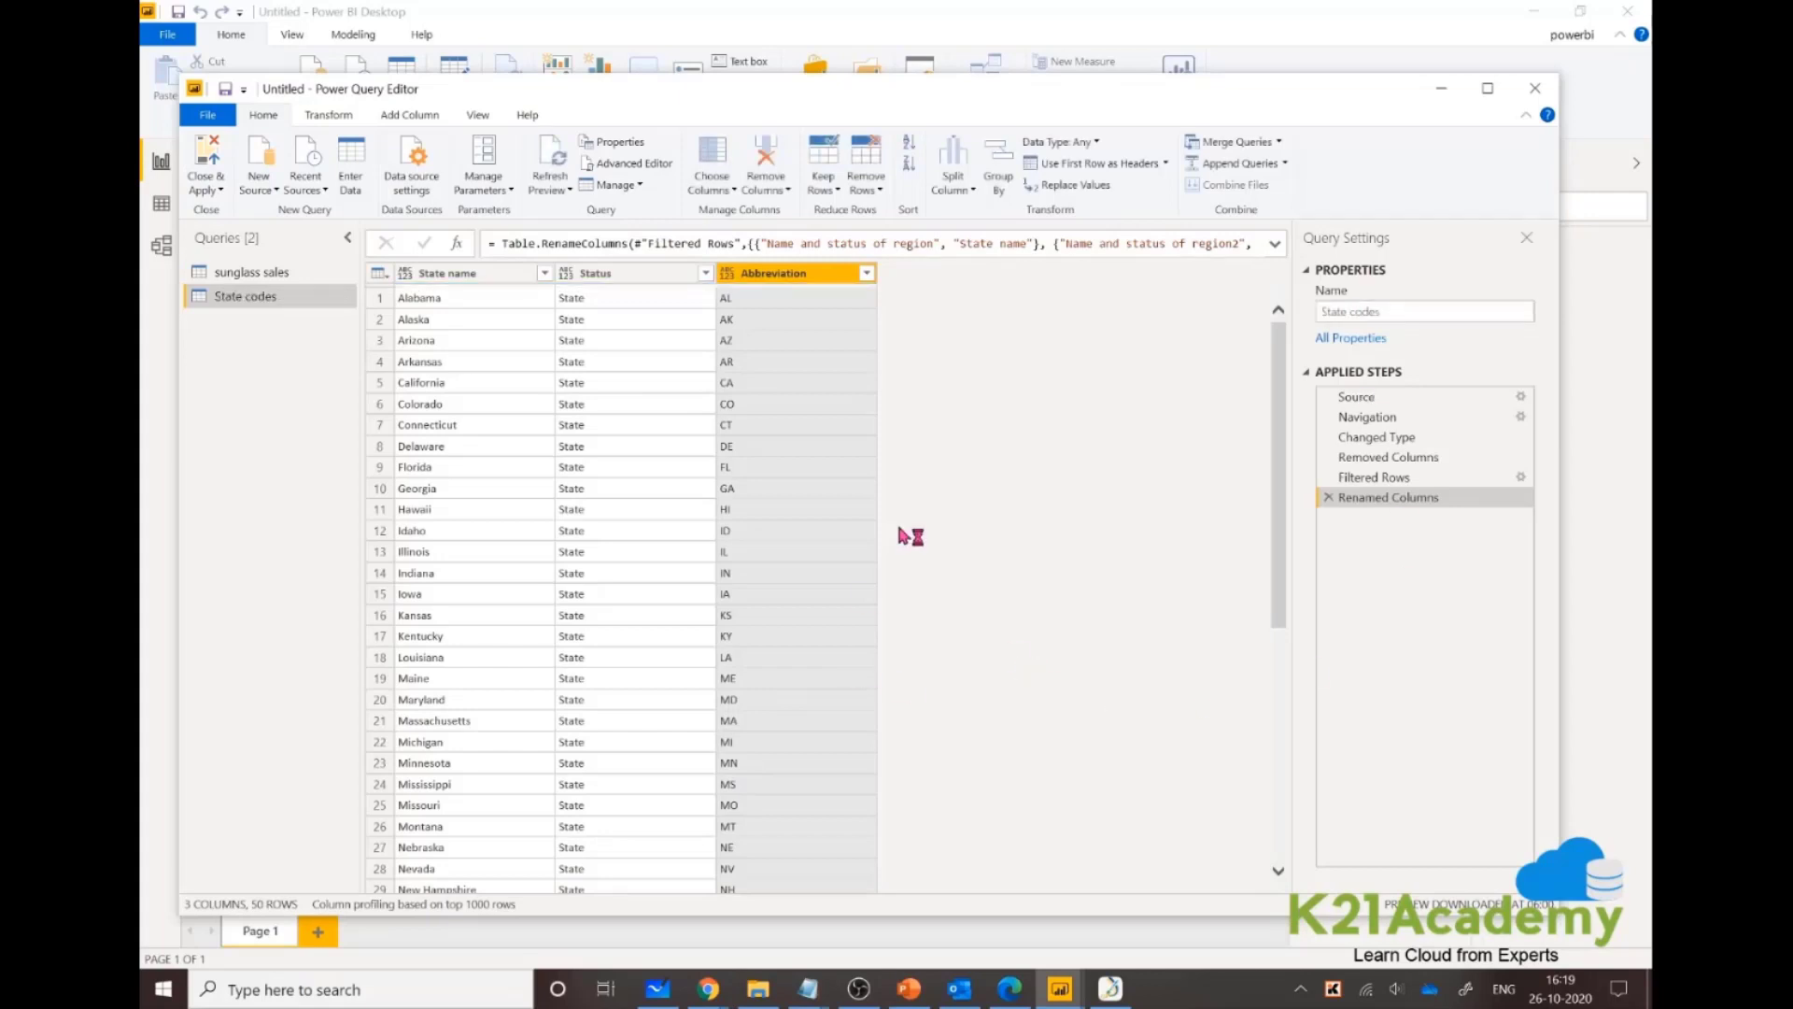
Merge sunglass sales with State codes, matching State to State name and ignoring privacy levels.
click(258, 276)
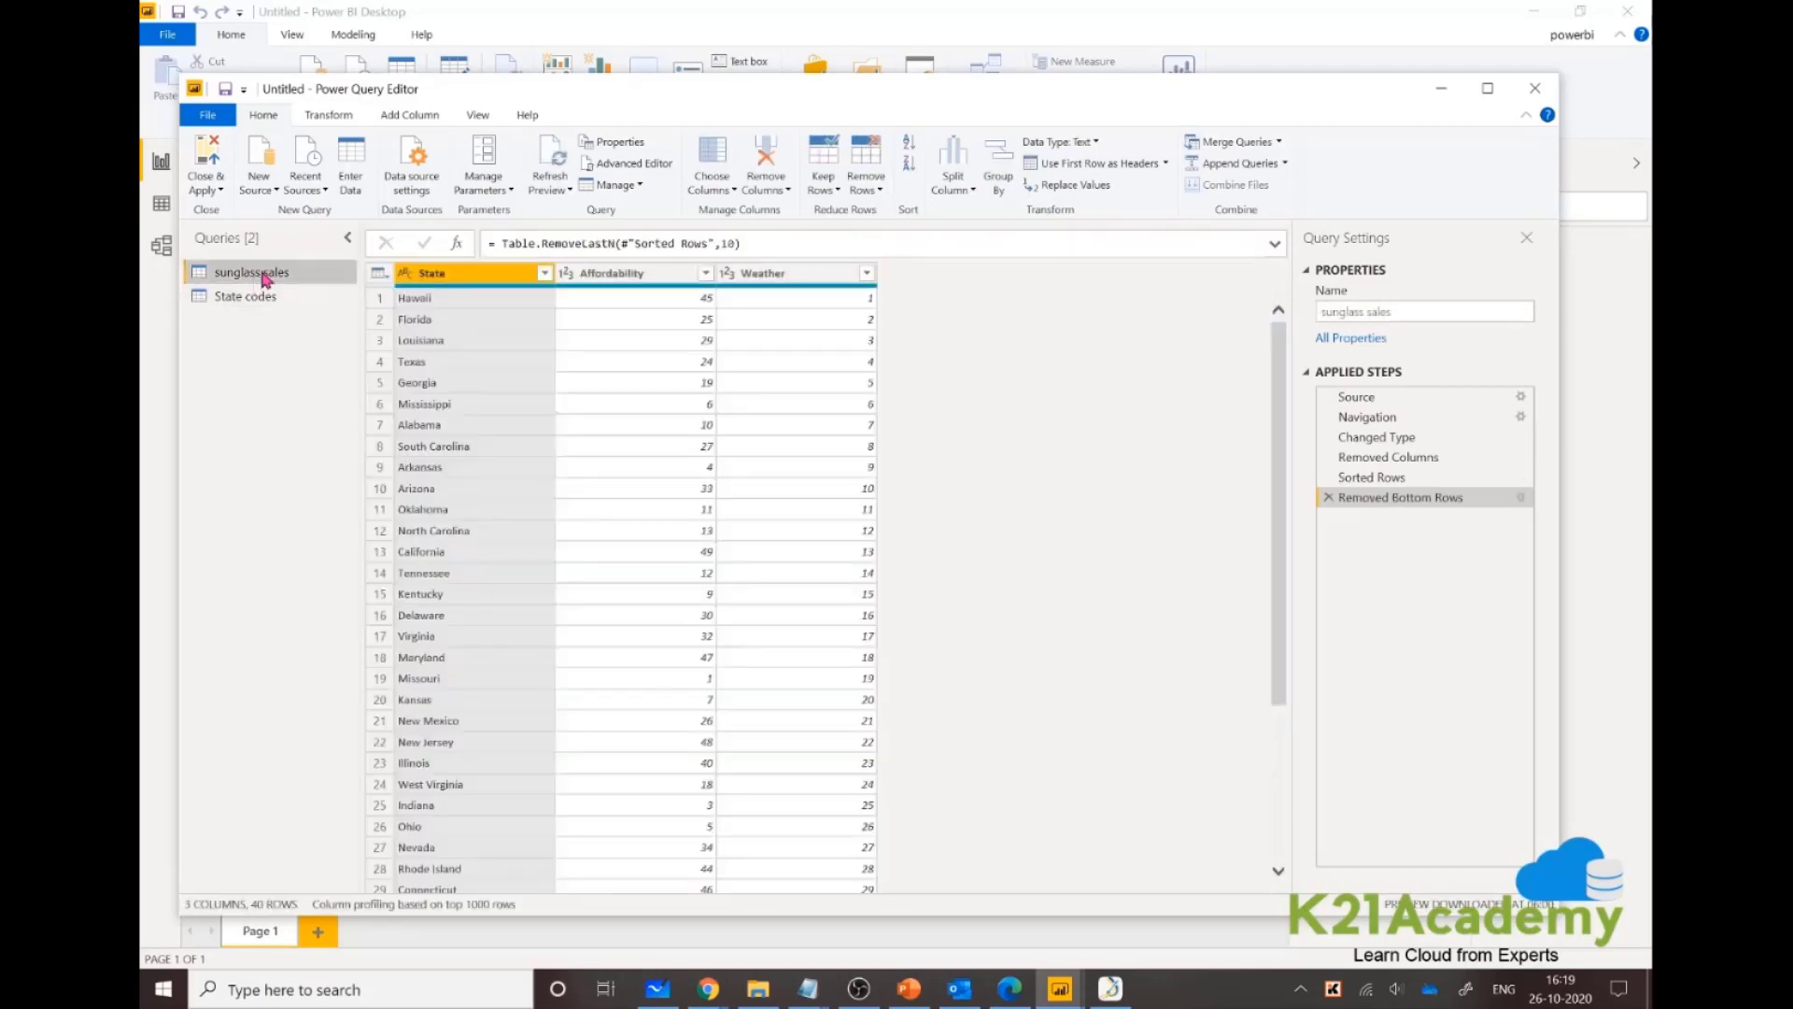
click(1231, 141)
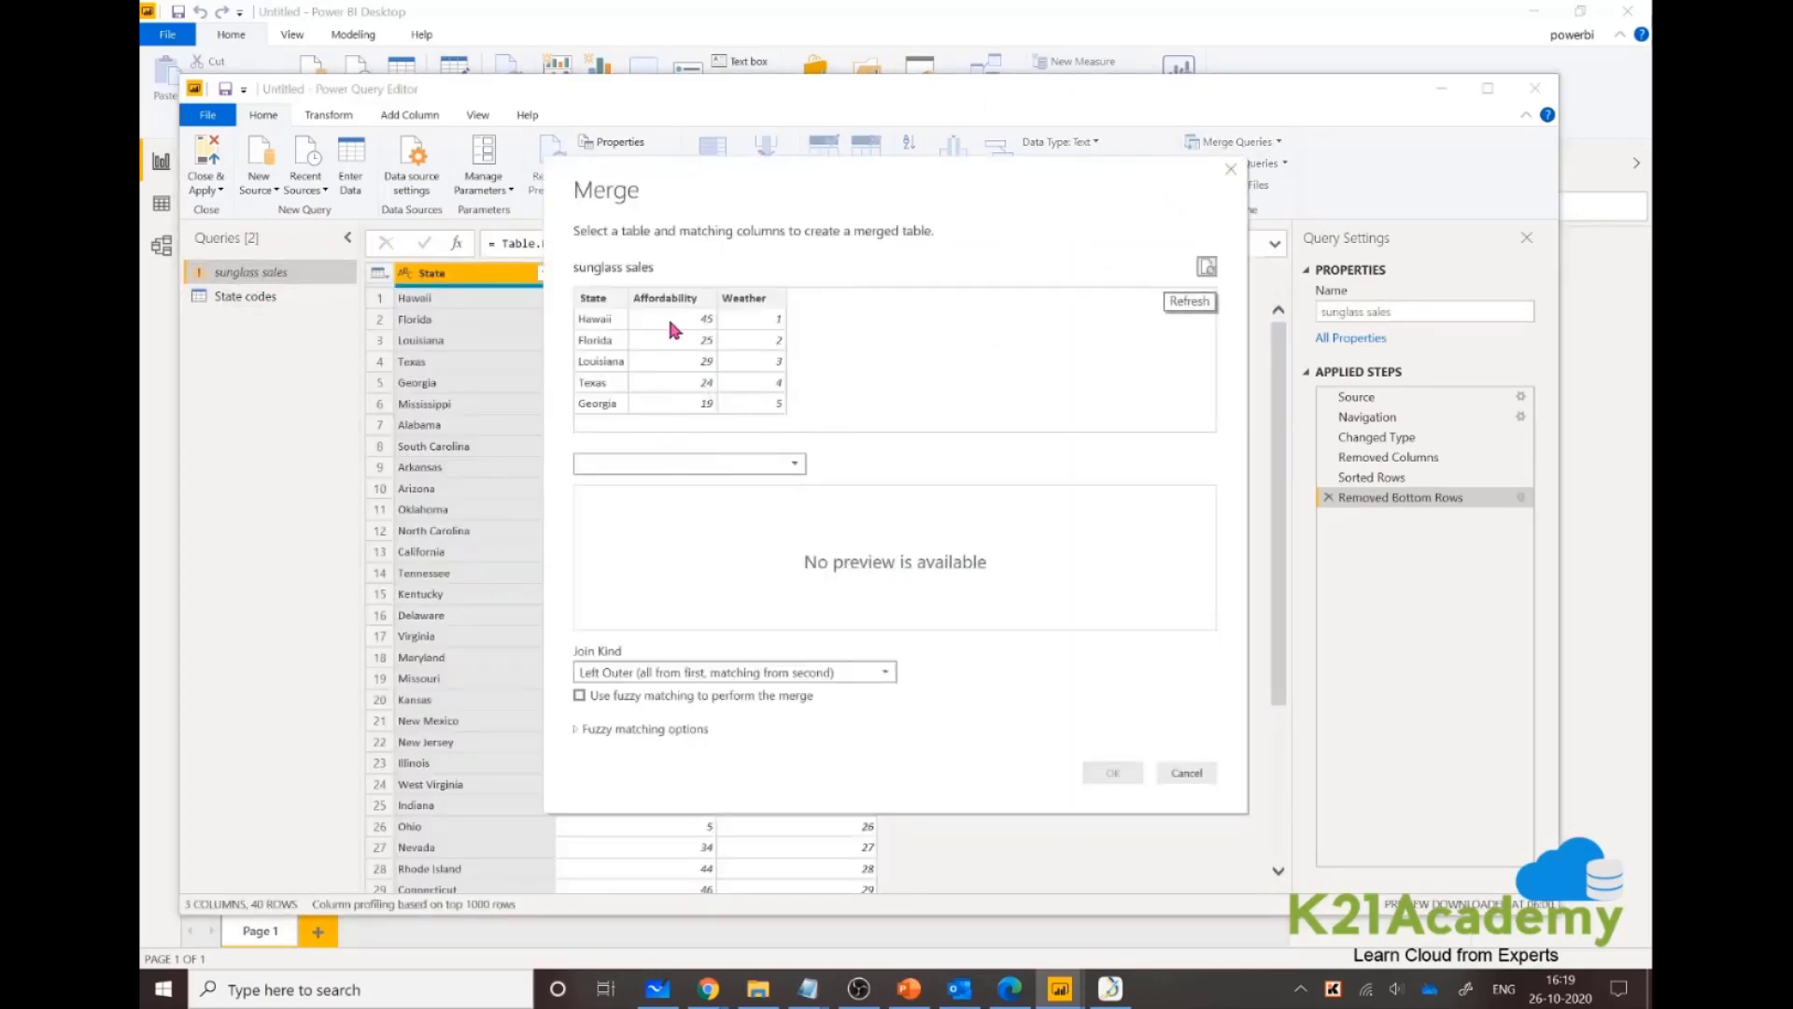
click(621, 464)
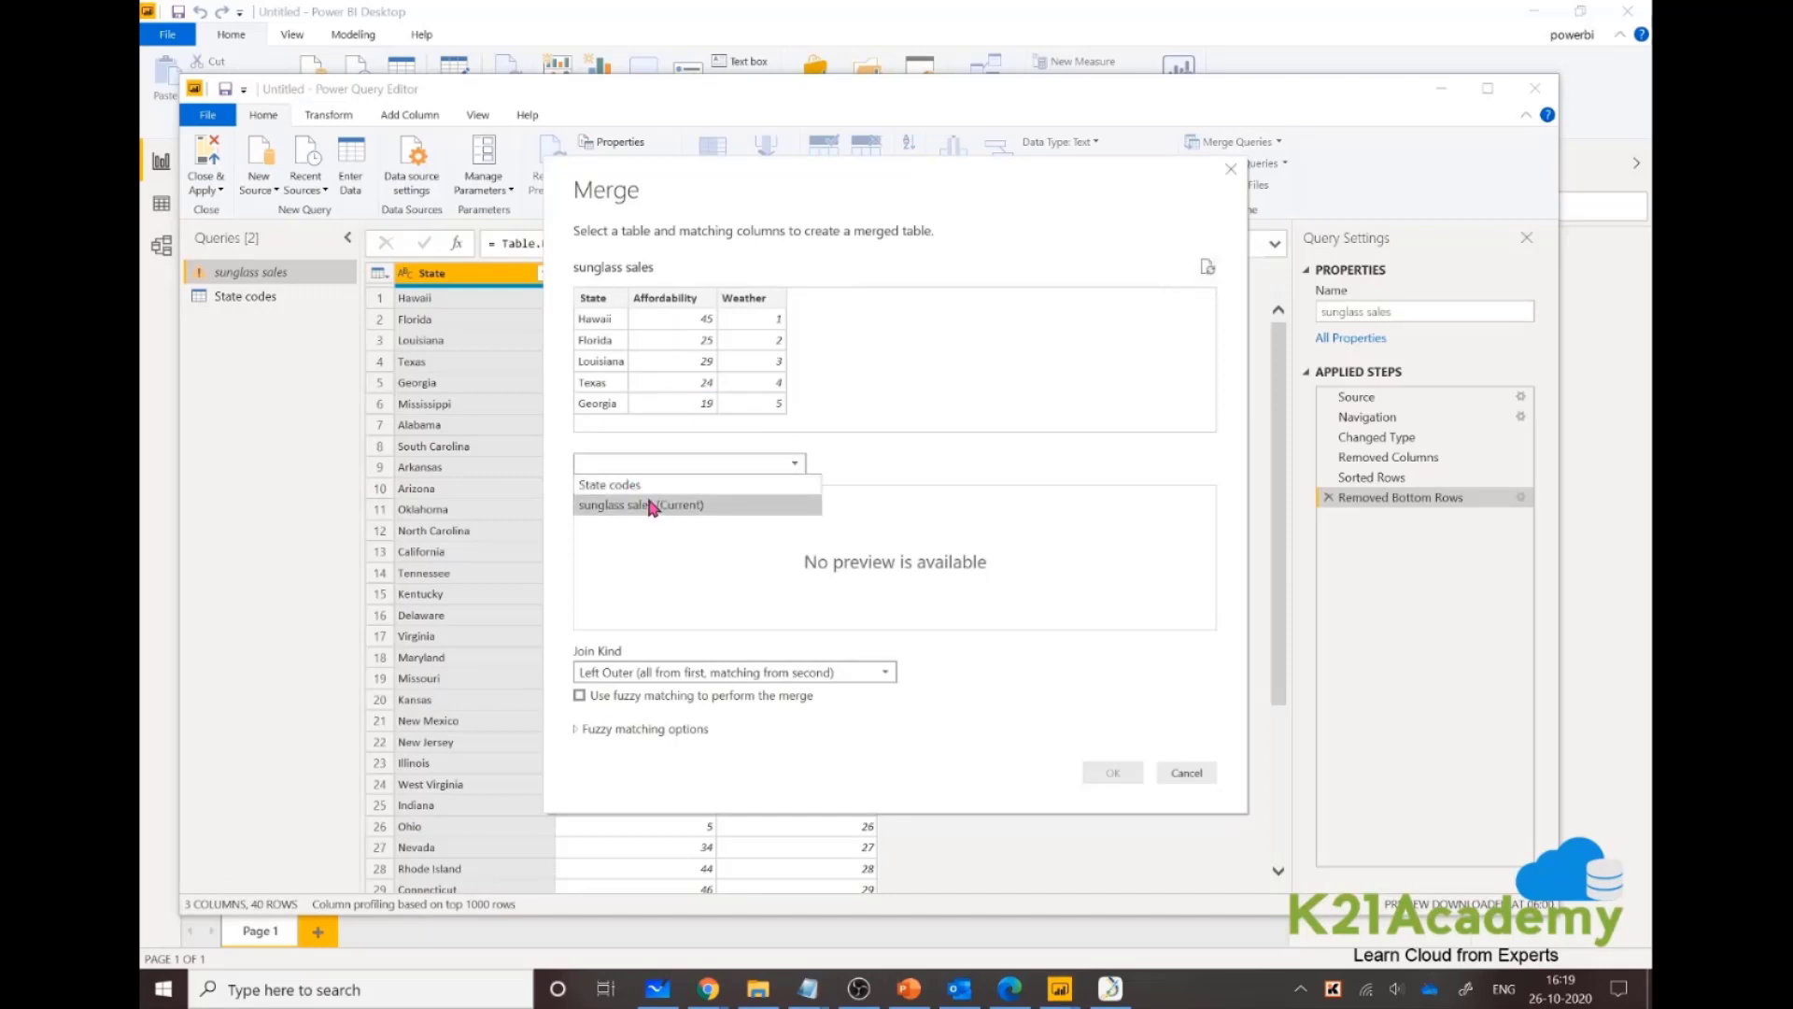
click(635, 485)
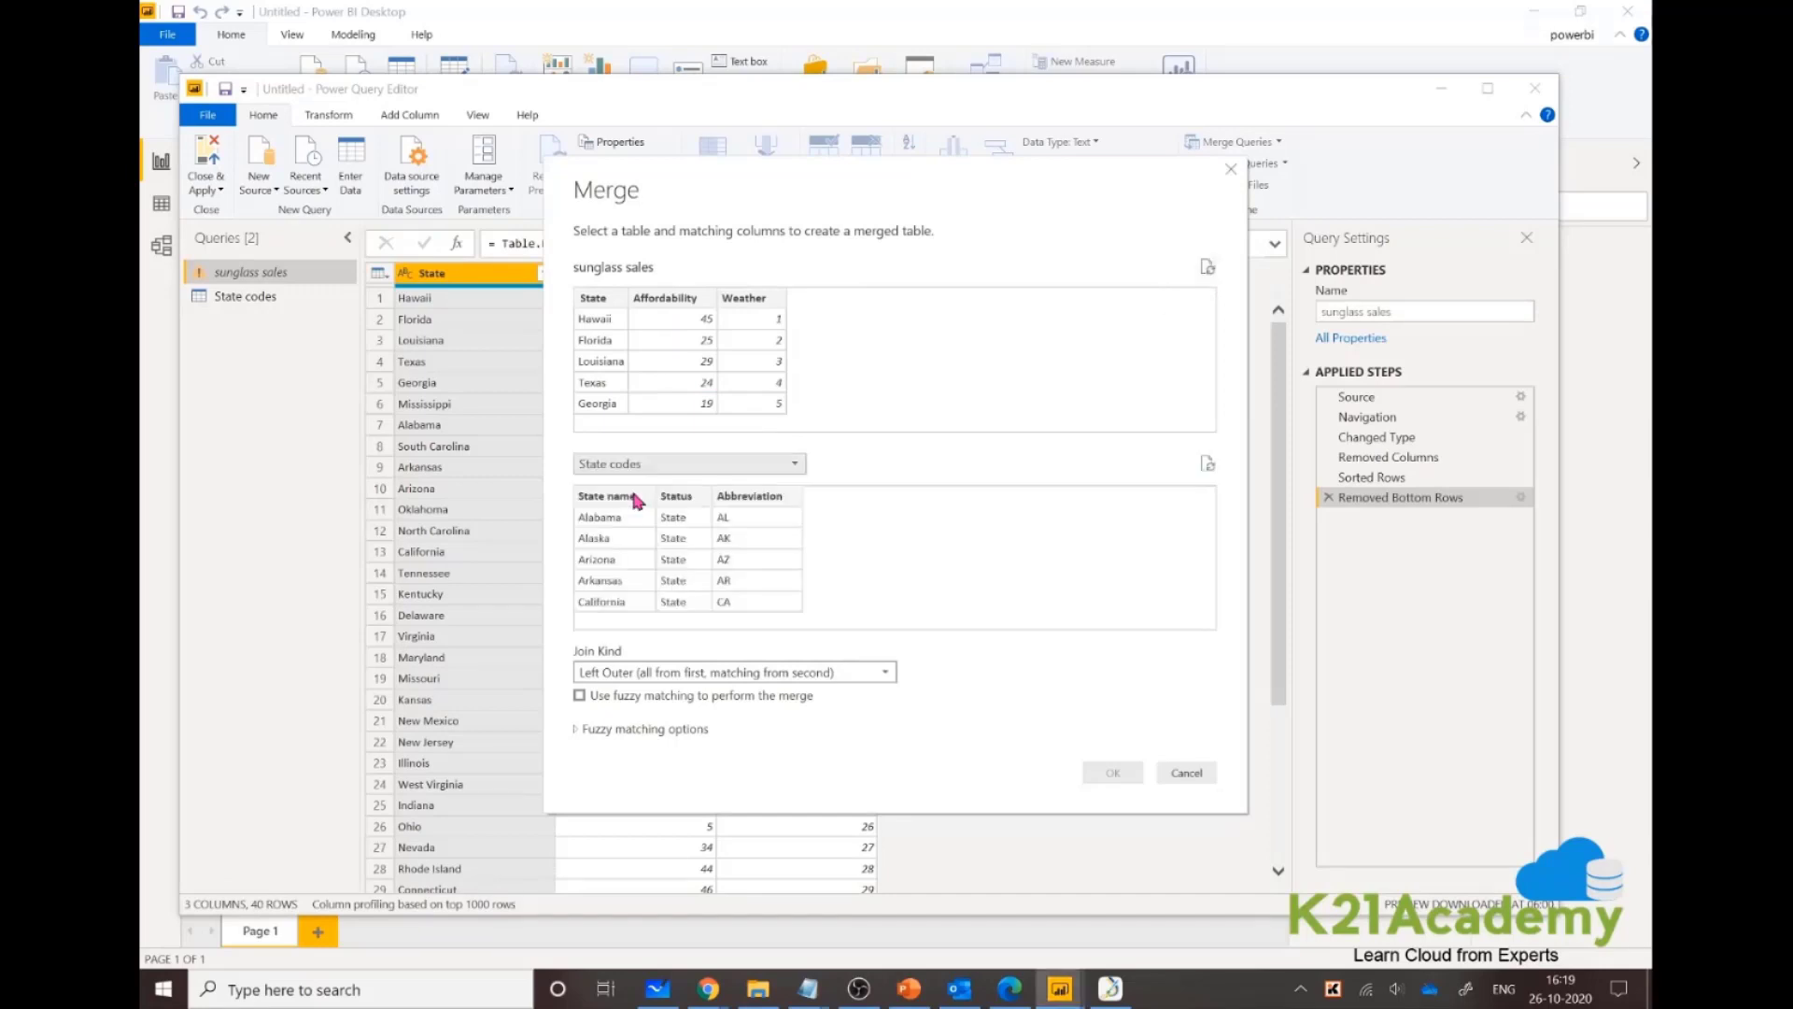
click(598, 320)
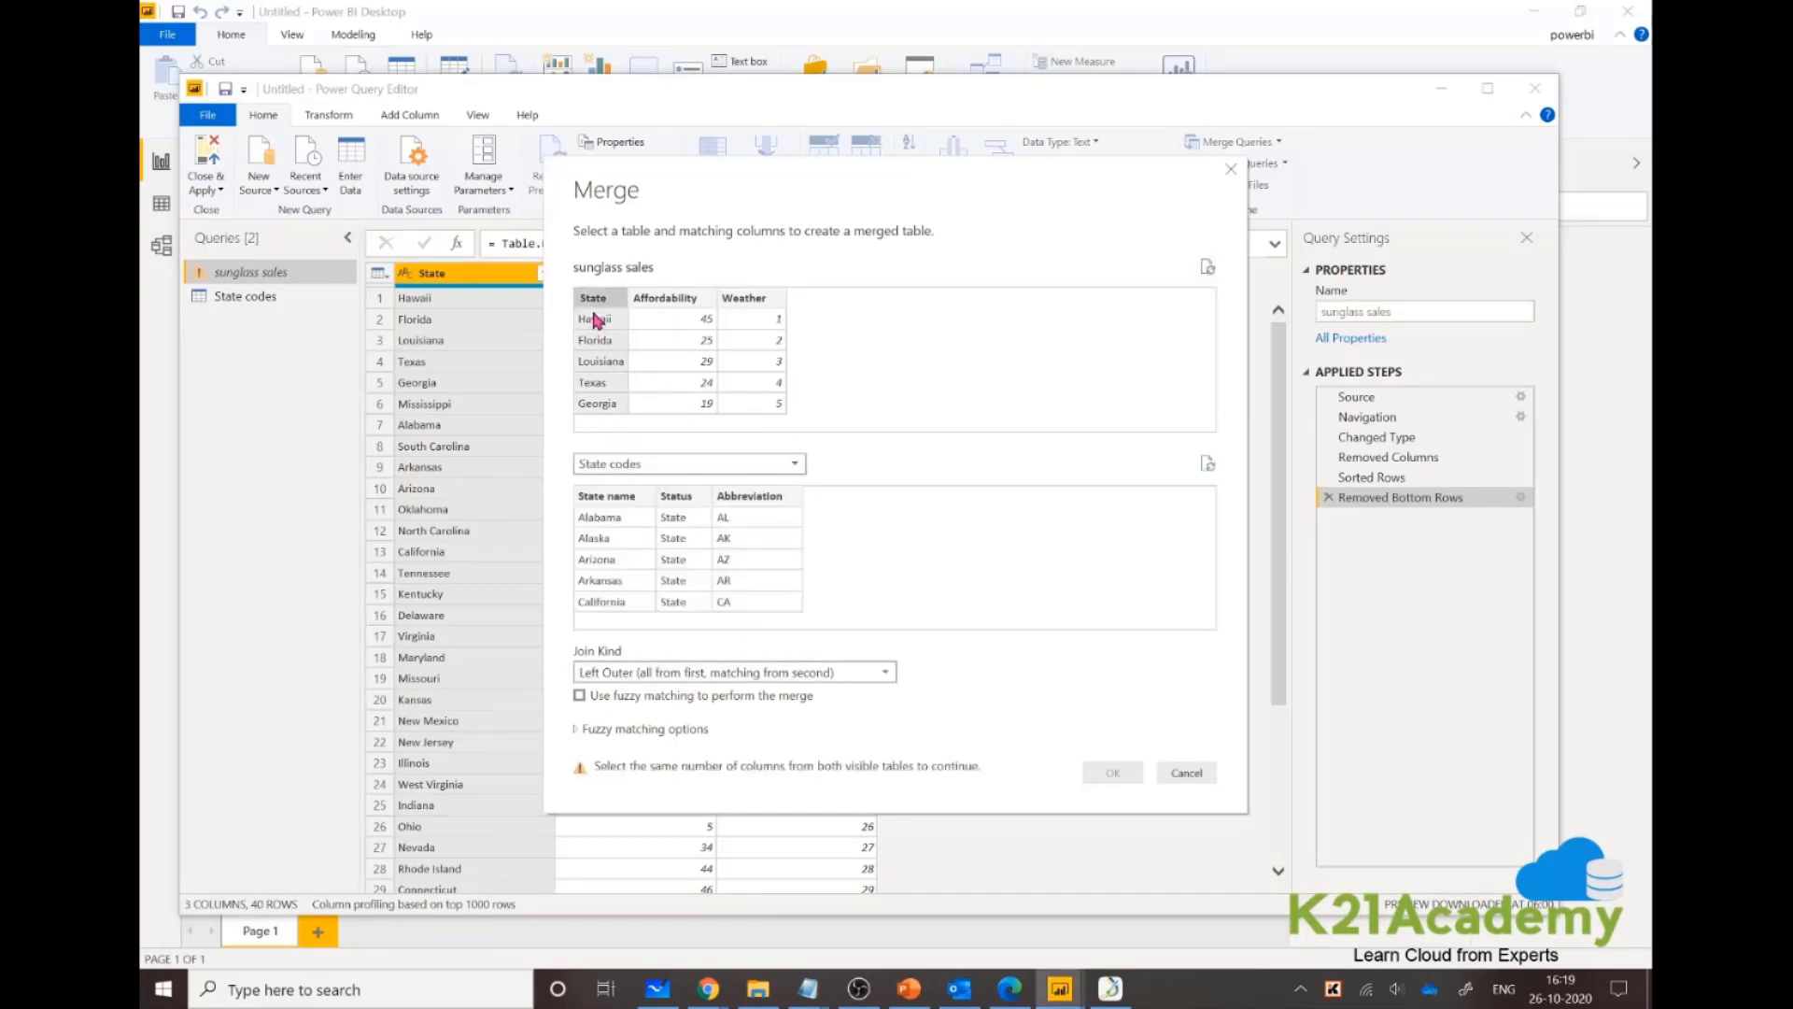
click(595, 505)
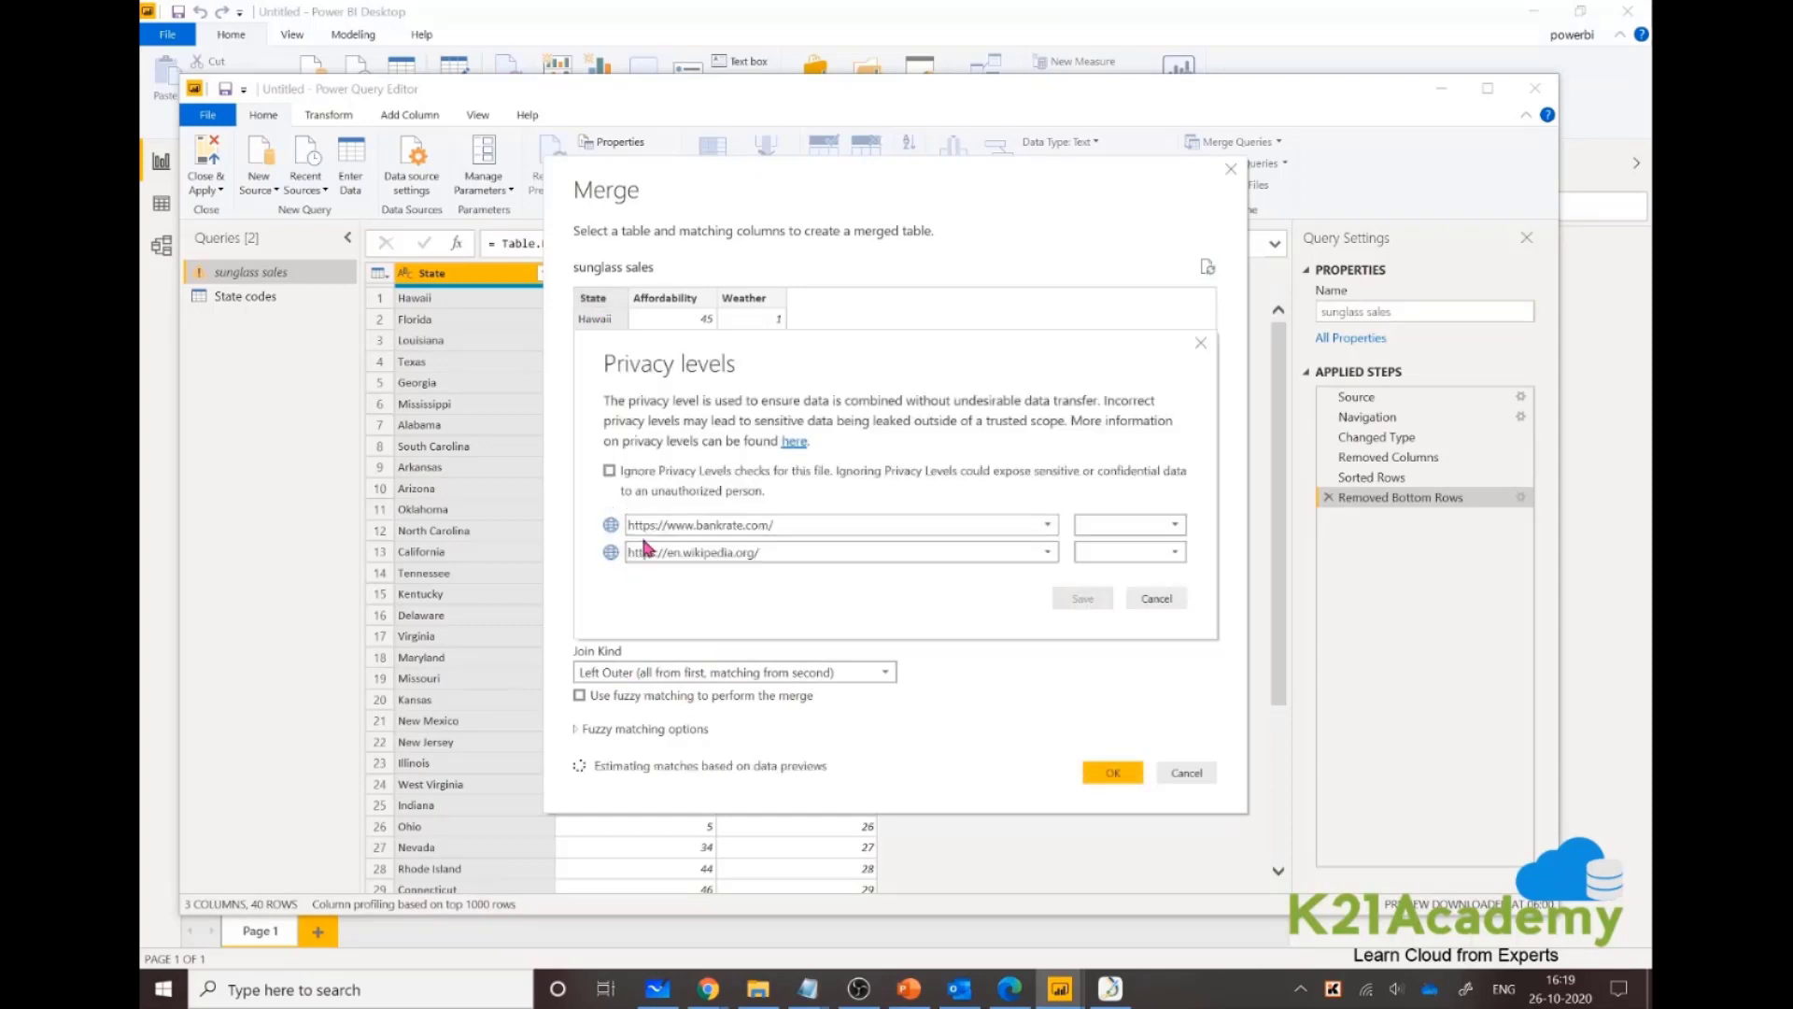
click(608, 470)
click(1081, 603)
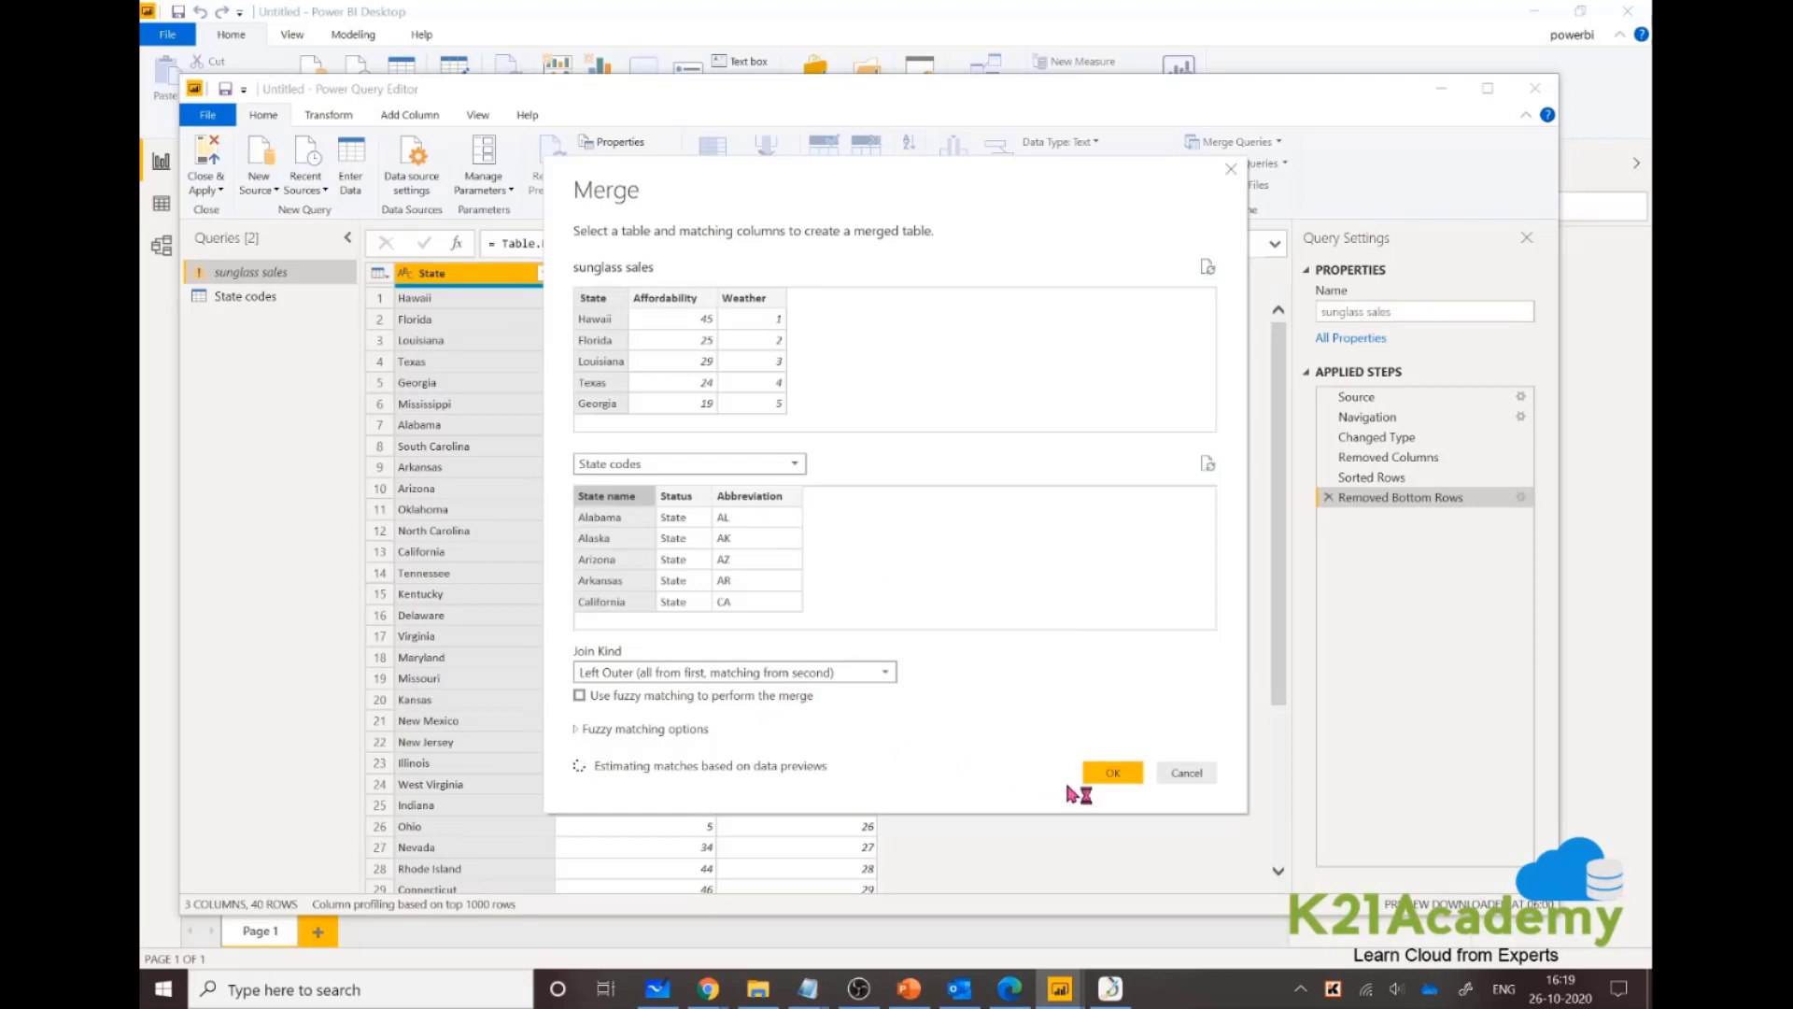
click(1108, 775)
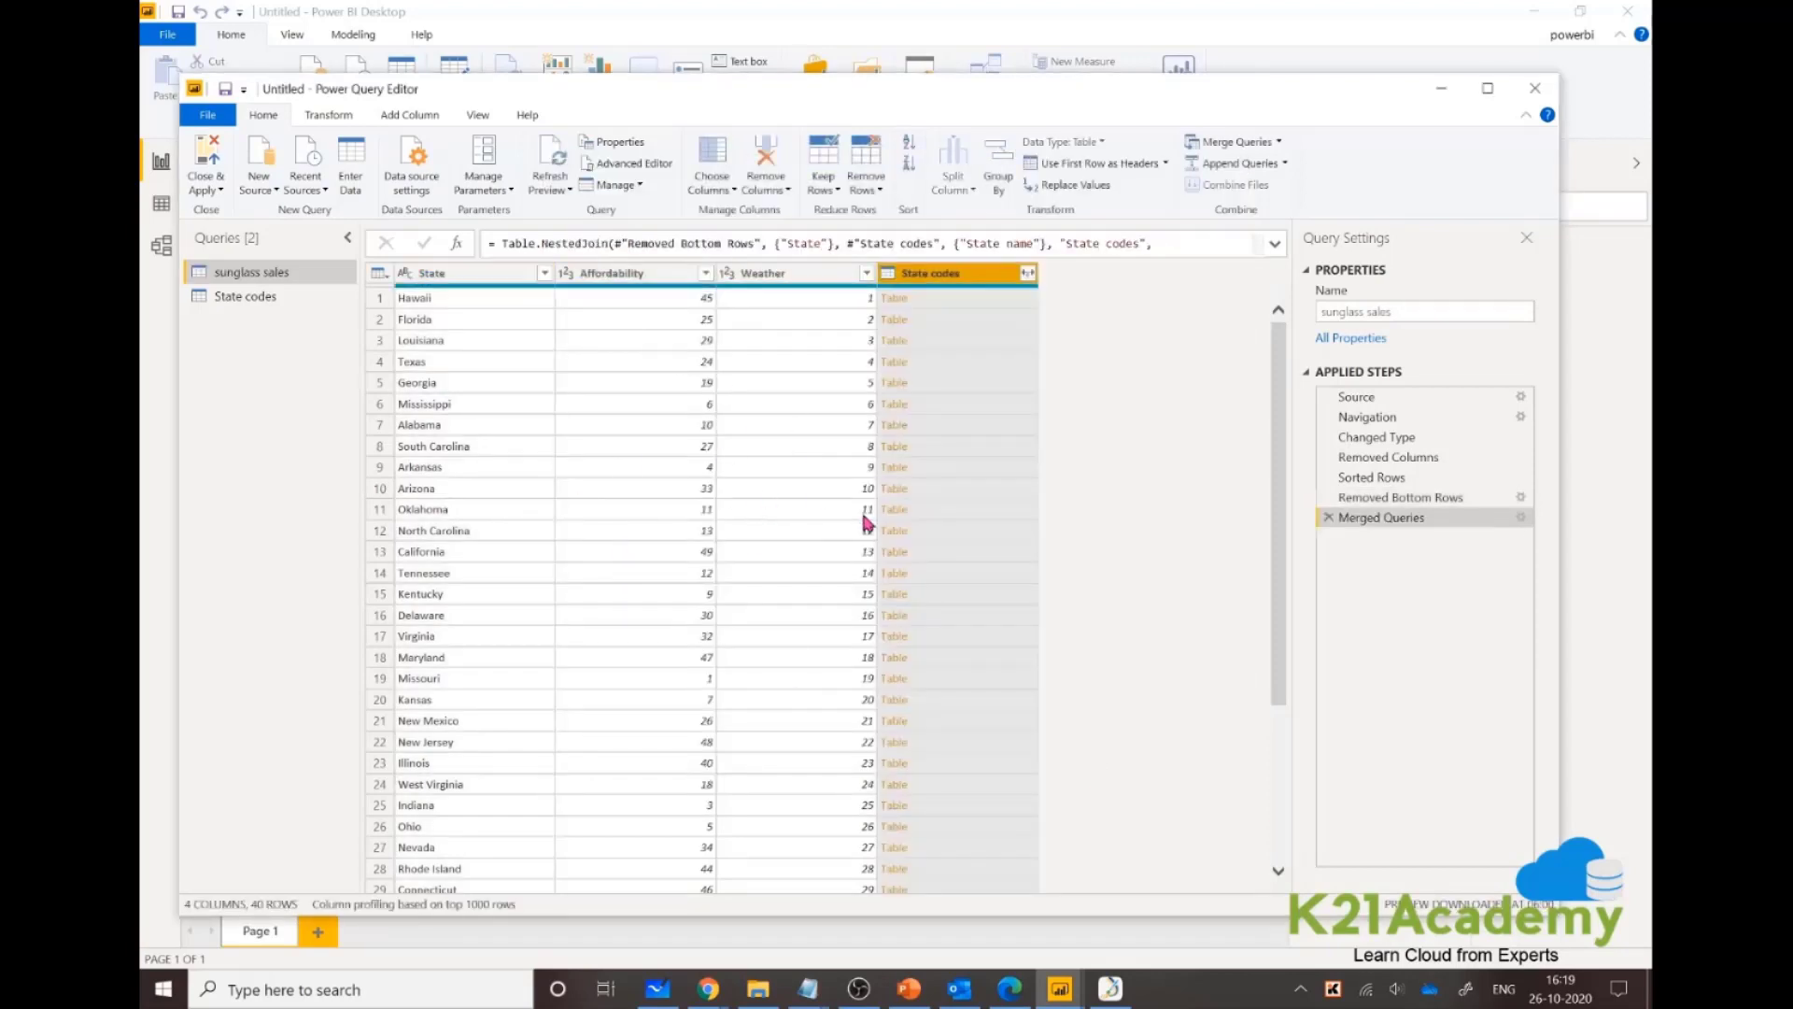
Expand the merged State codes column, keeping only Abbreviation.
click(1027, 273)
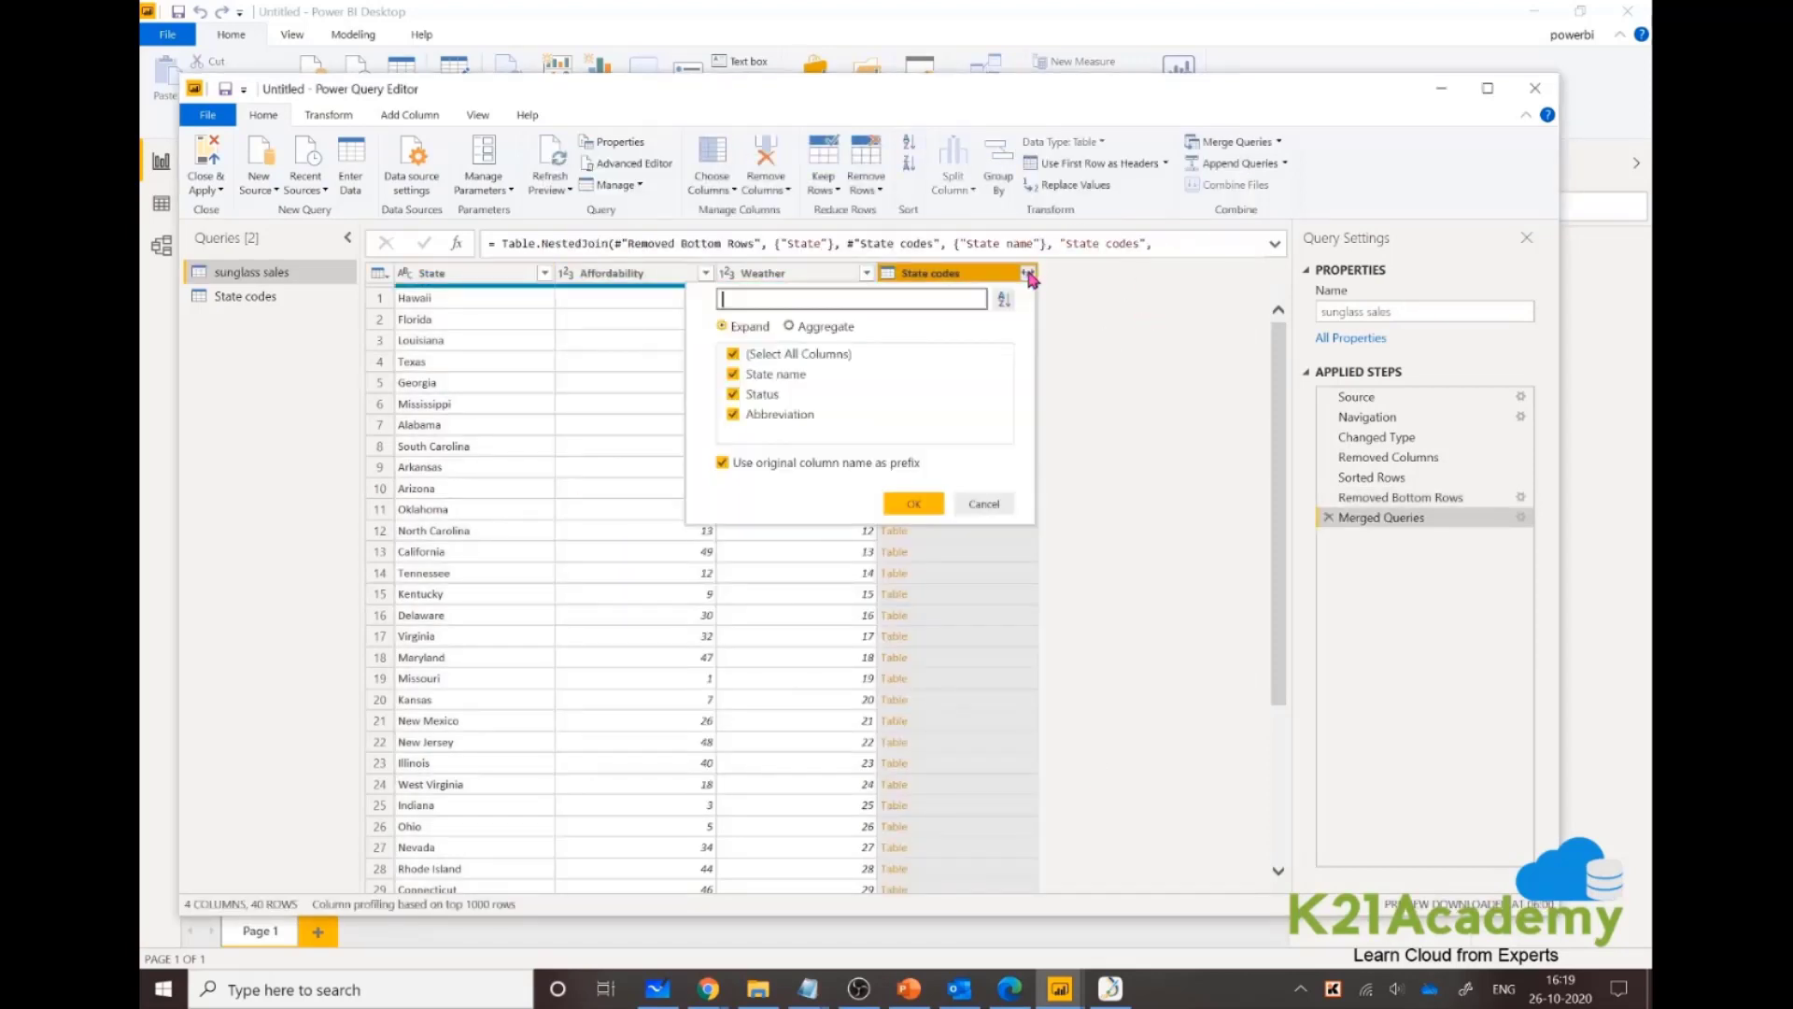
click(733, 373)
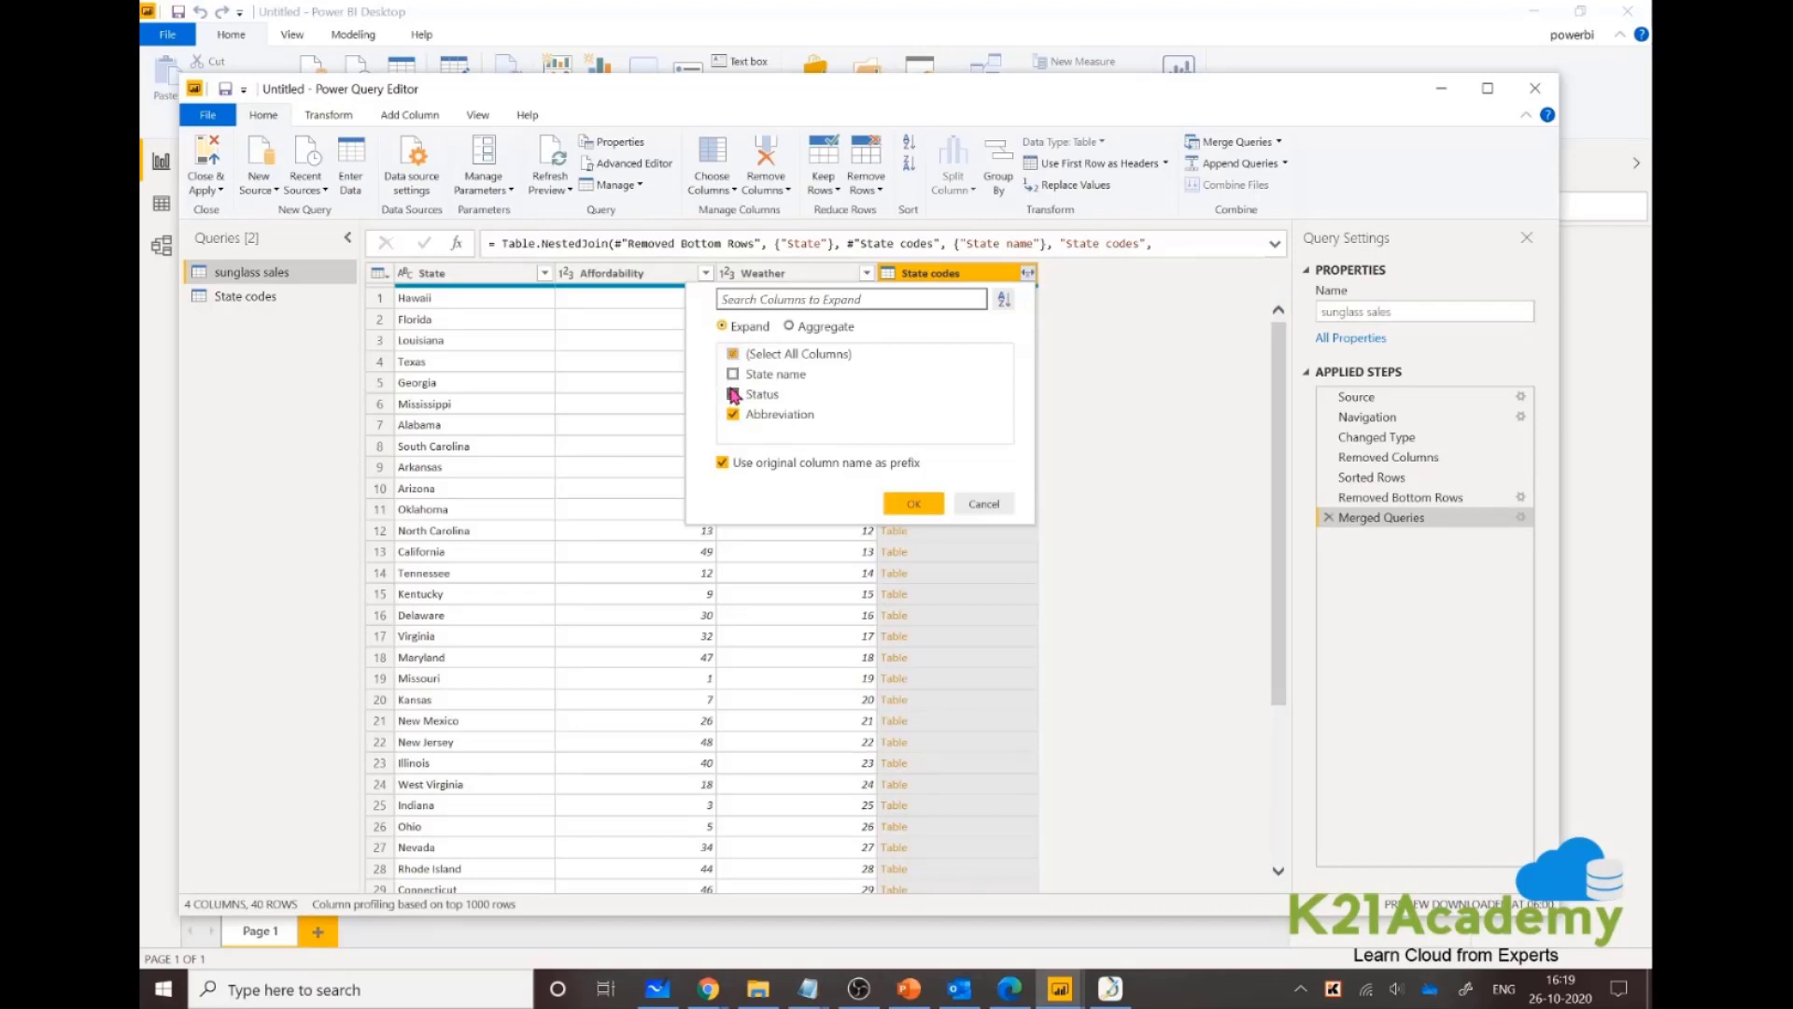
click(733, 395)
click(913, 503)
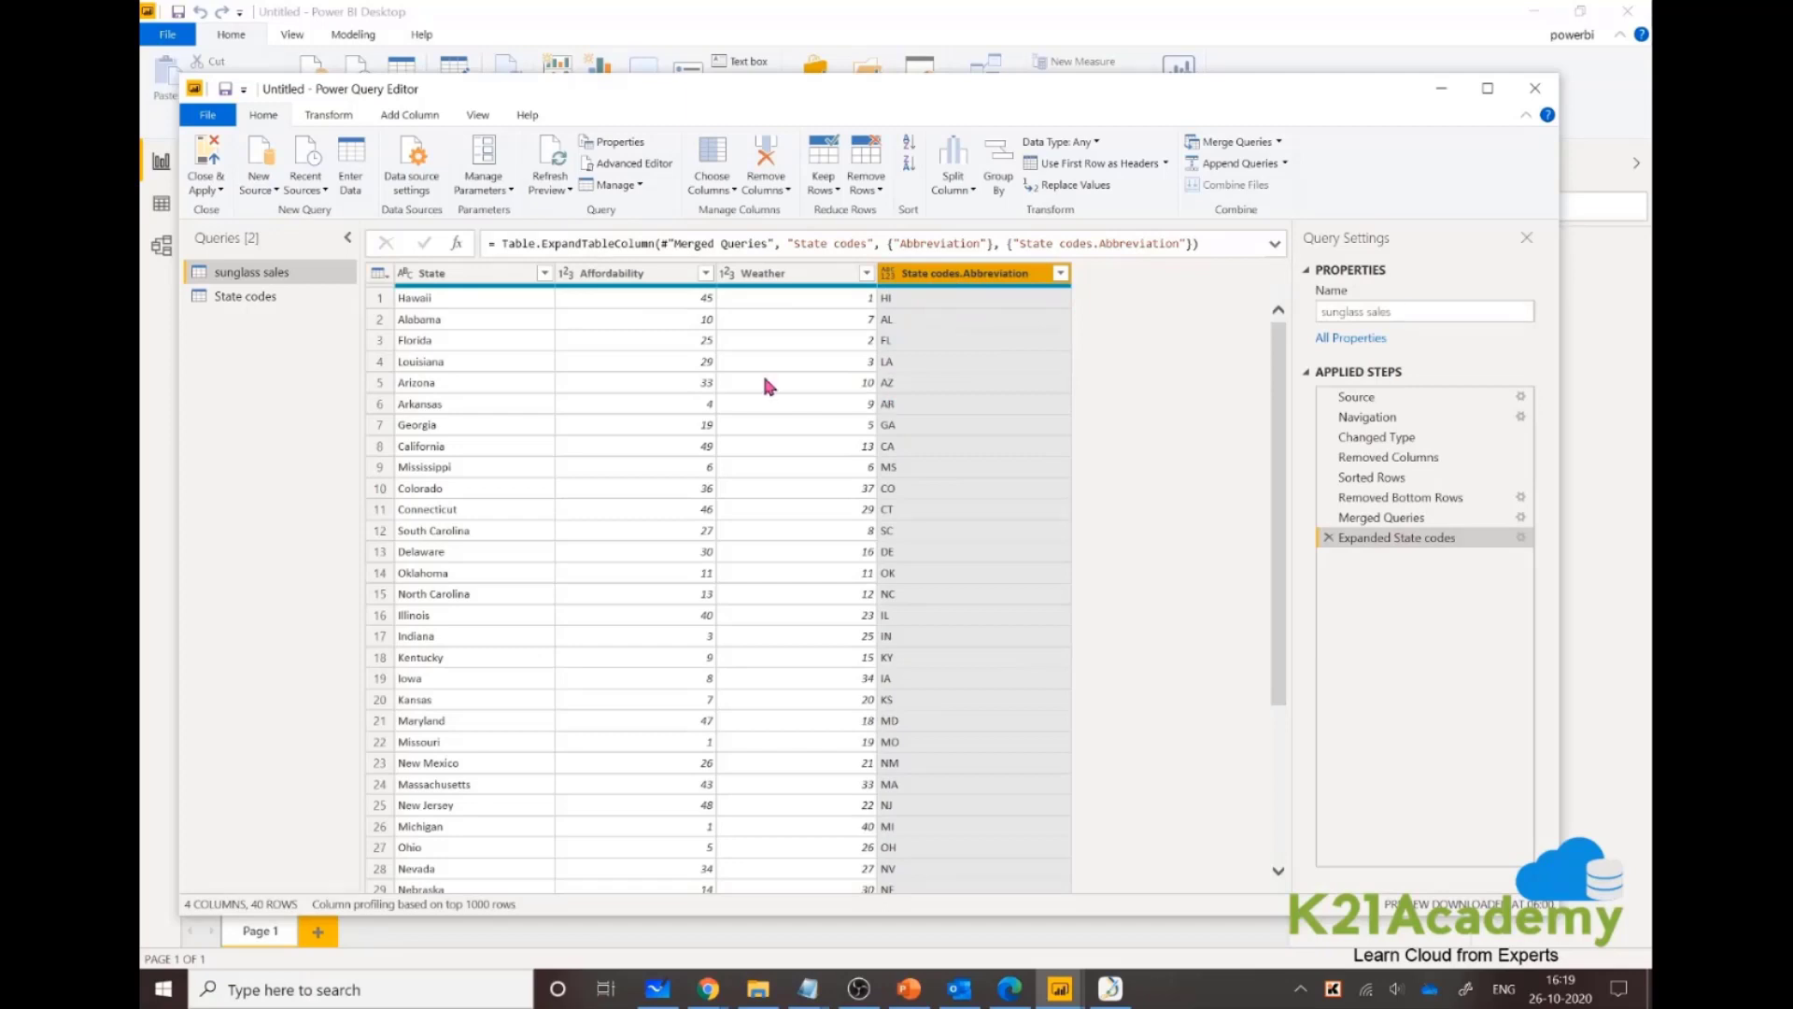
Apply the query changes and create a map of sunglass sales by State.
click(215, 161)
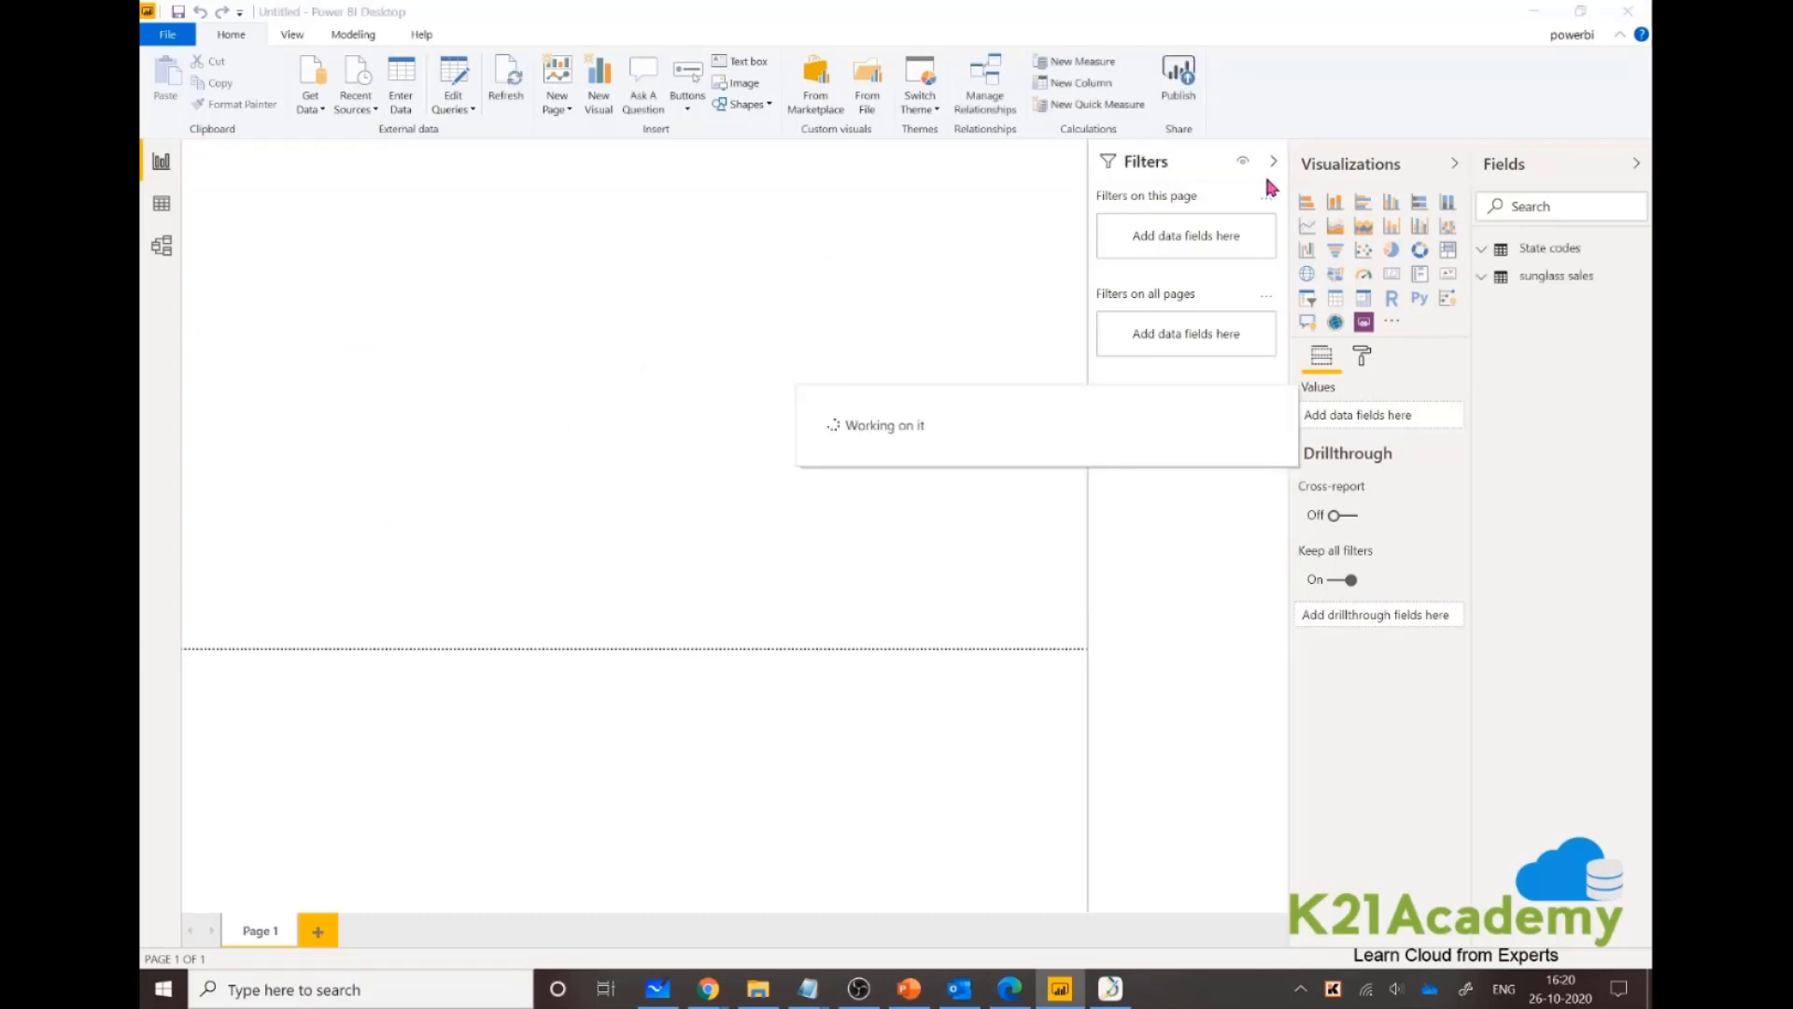
click(1481, 248)
click(1485, 359)
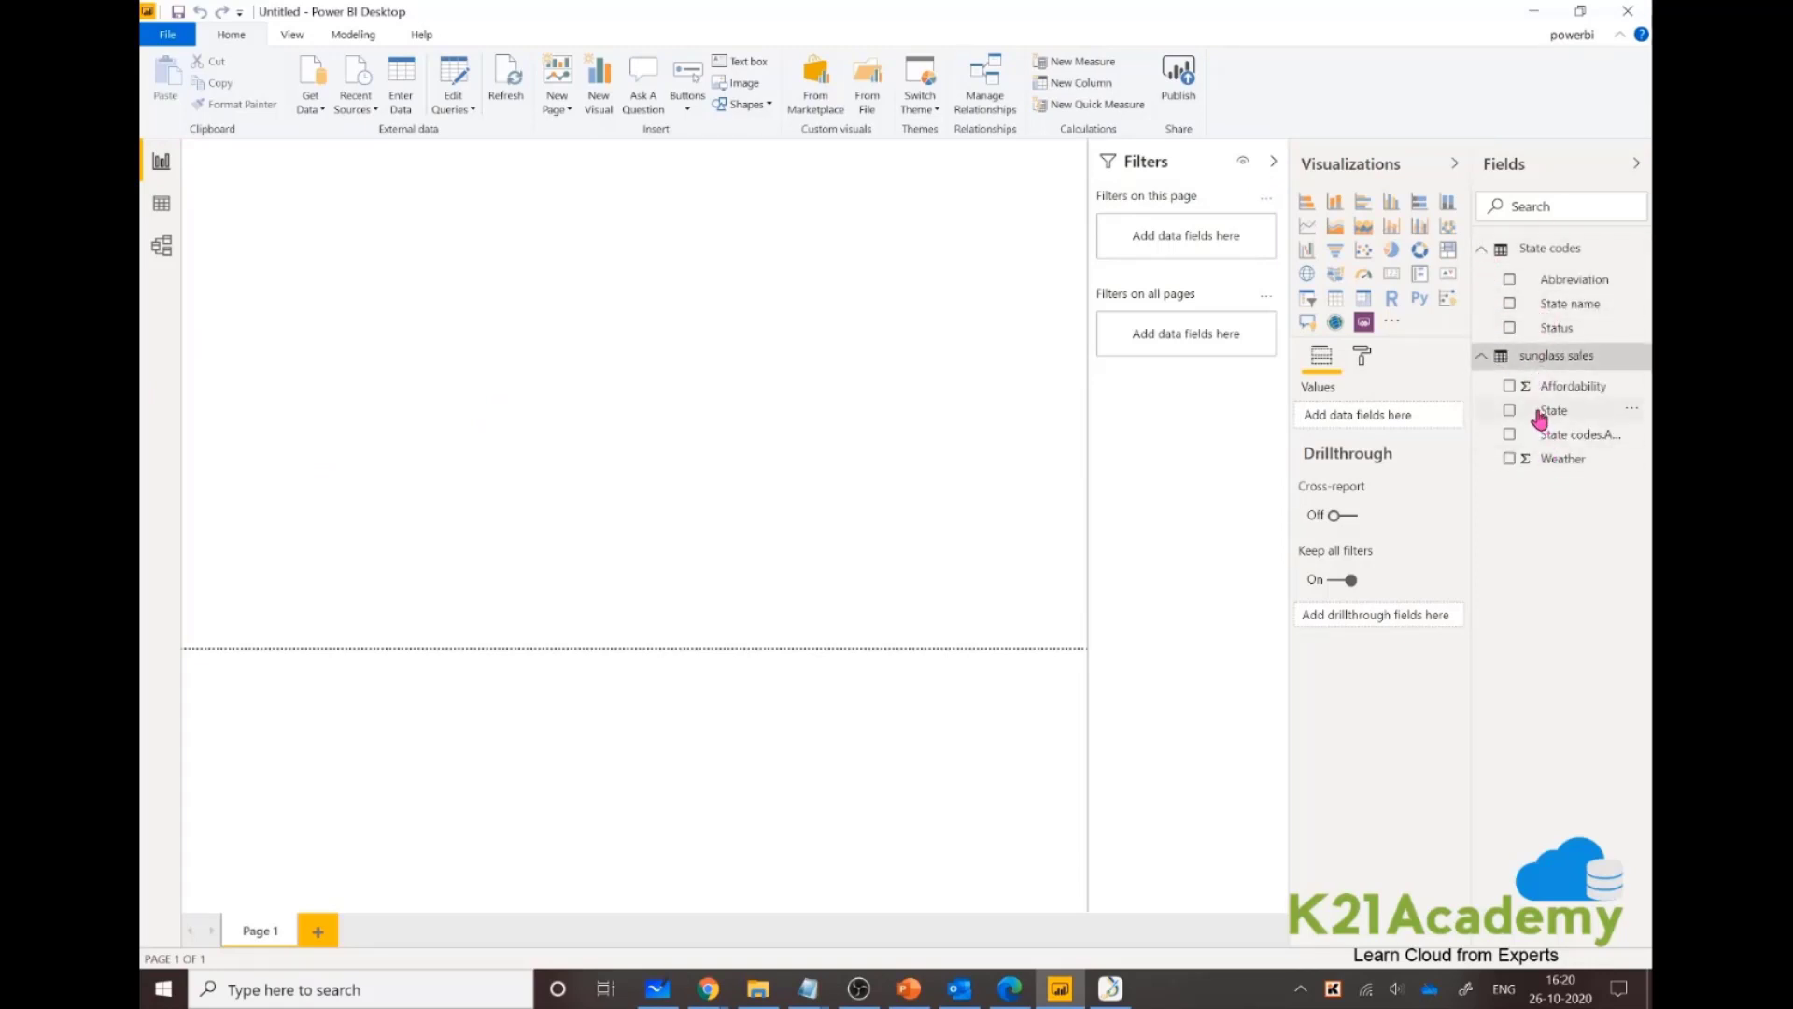
drag(1539, 417, 396, 306)
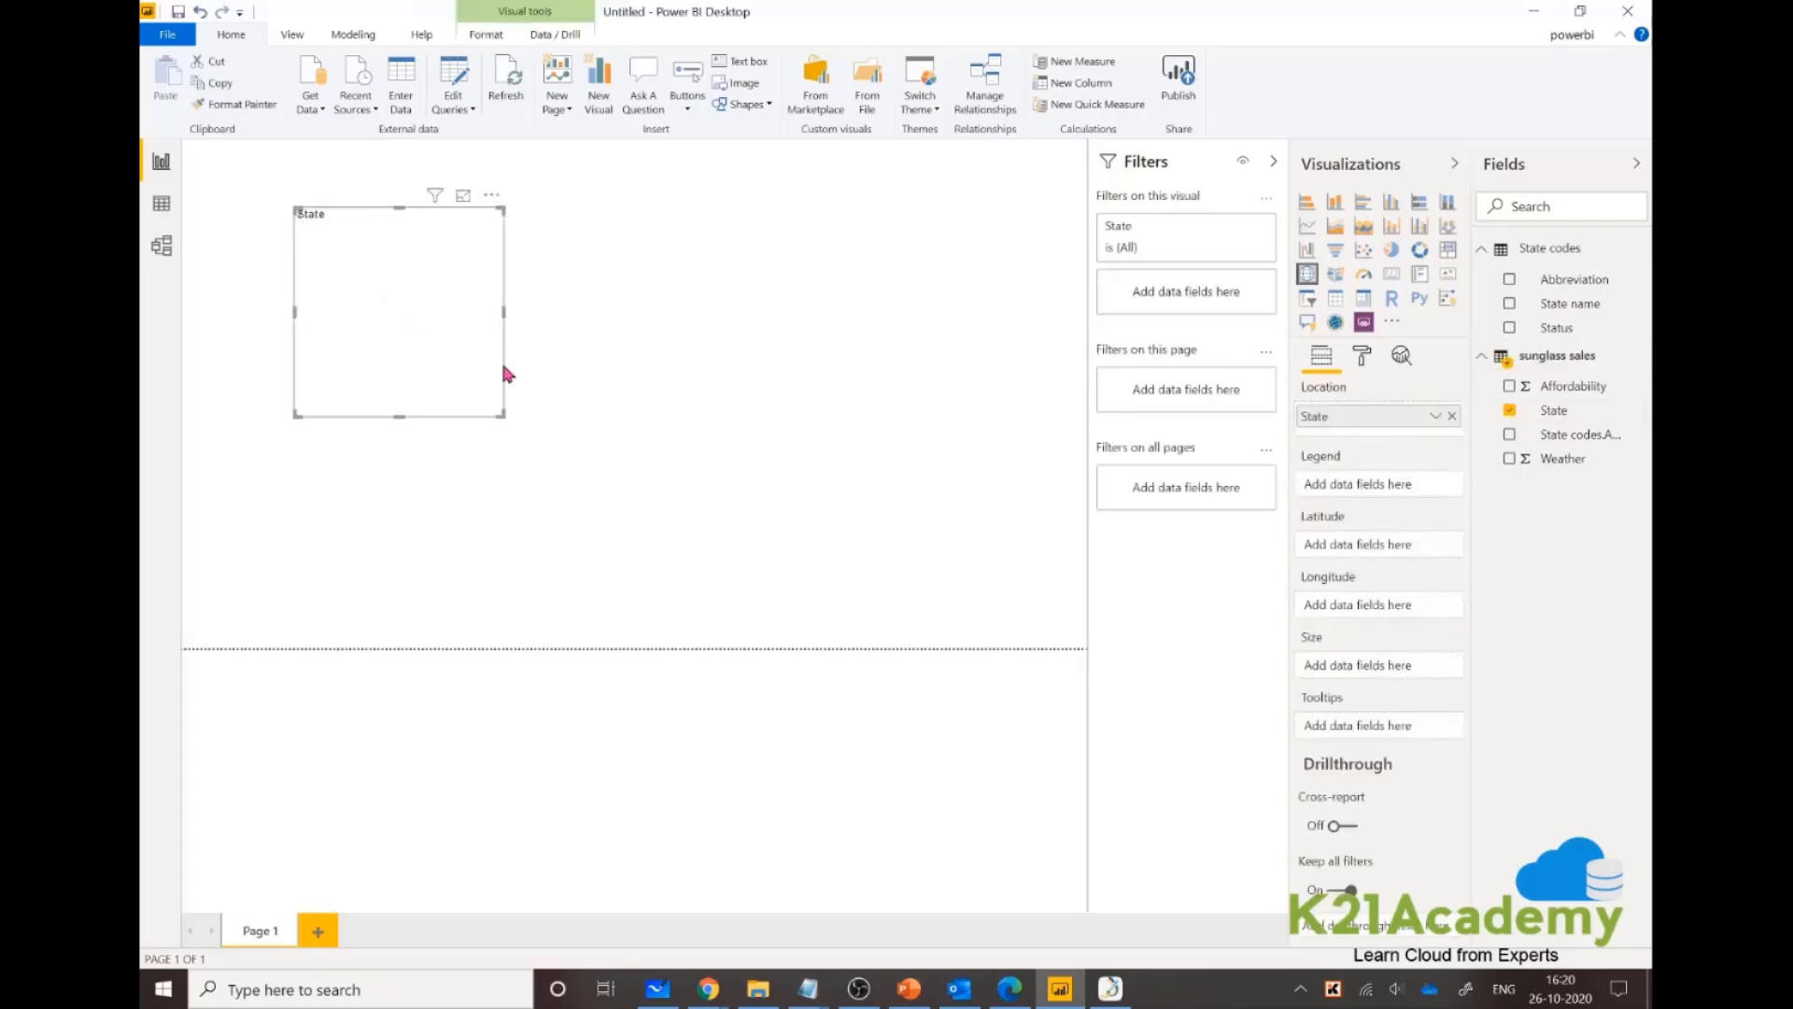
Move the map to the top-left of the page and enlarge it.
drag(499, 414, 719, 670)
click(720, 672)
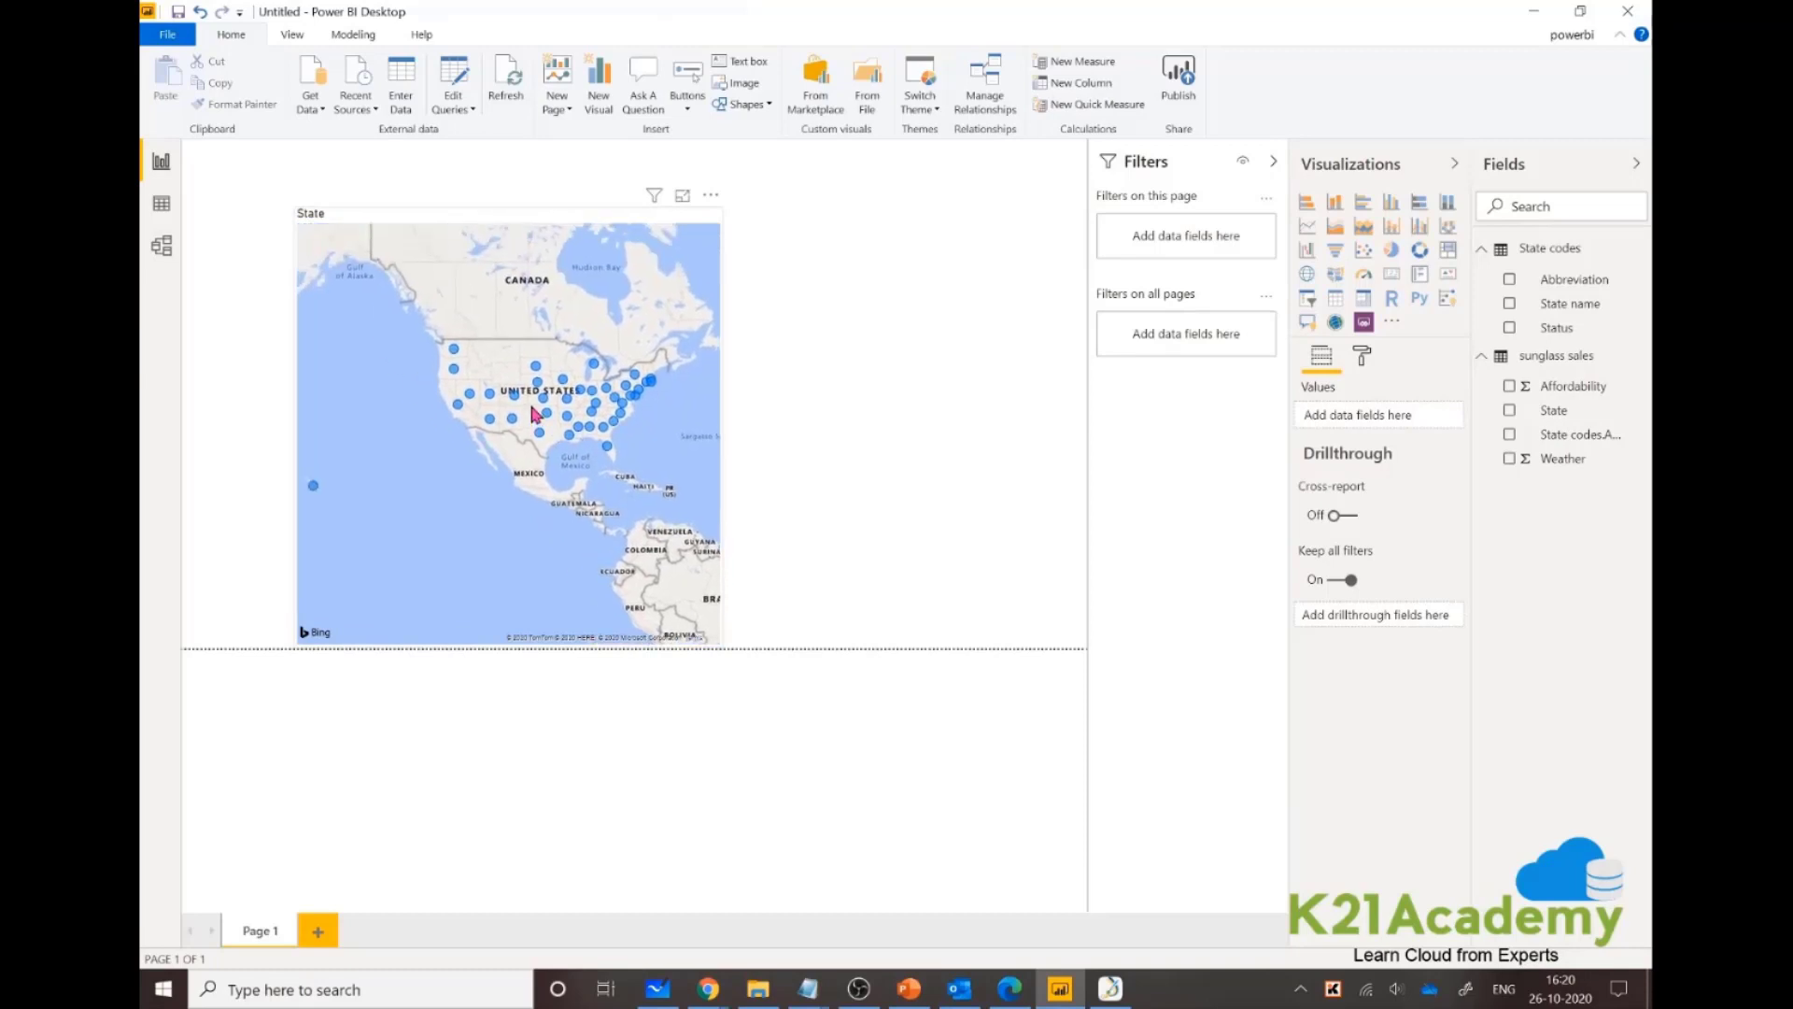
click(478, 211)
drag(478, 212, 364, 140)
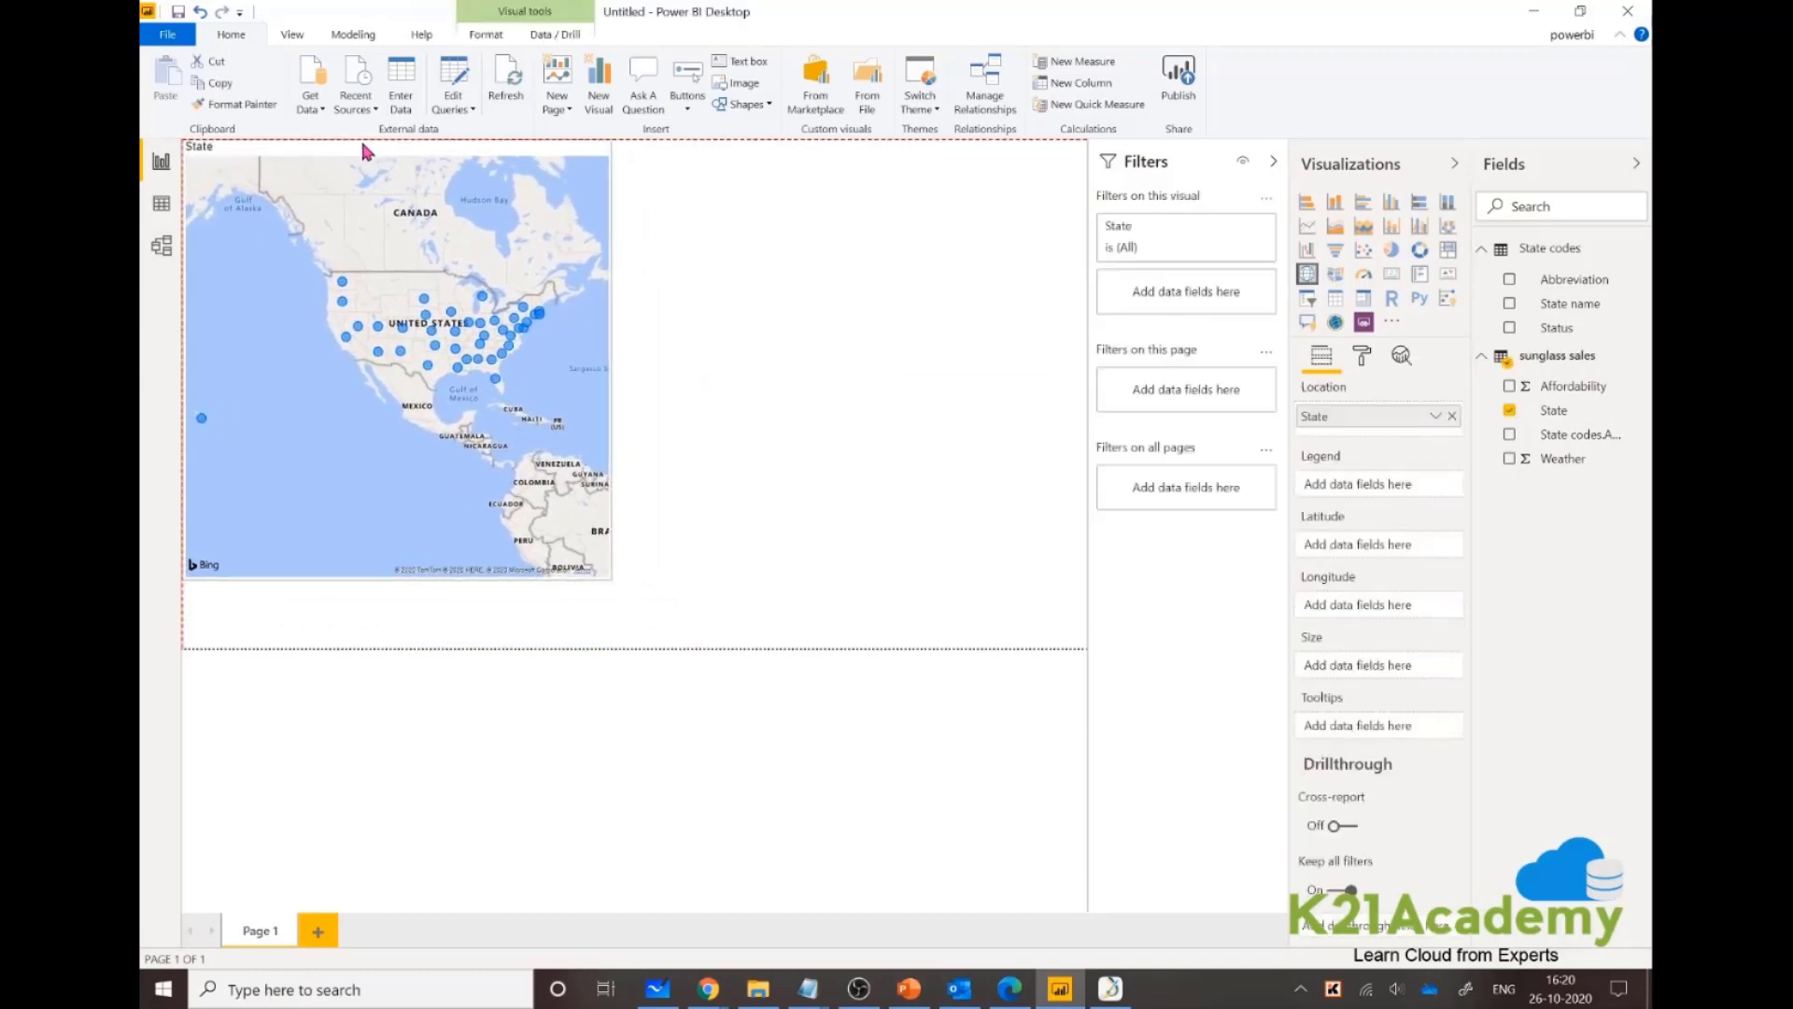
drag(610, 579, 654, 672)
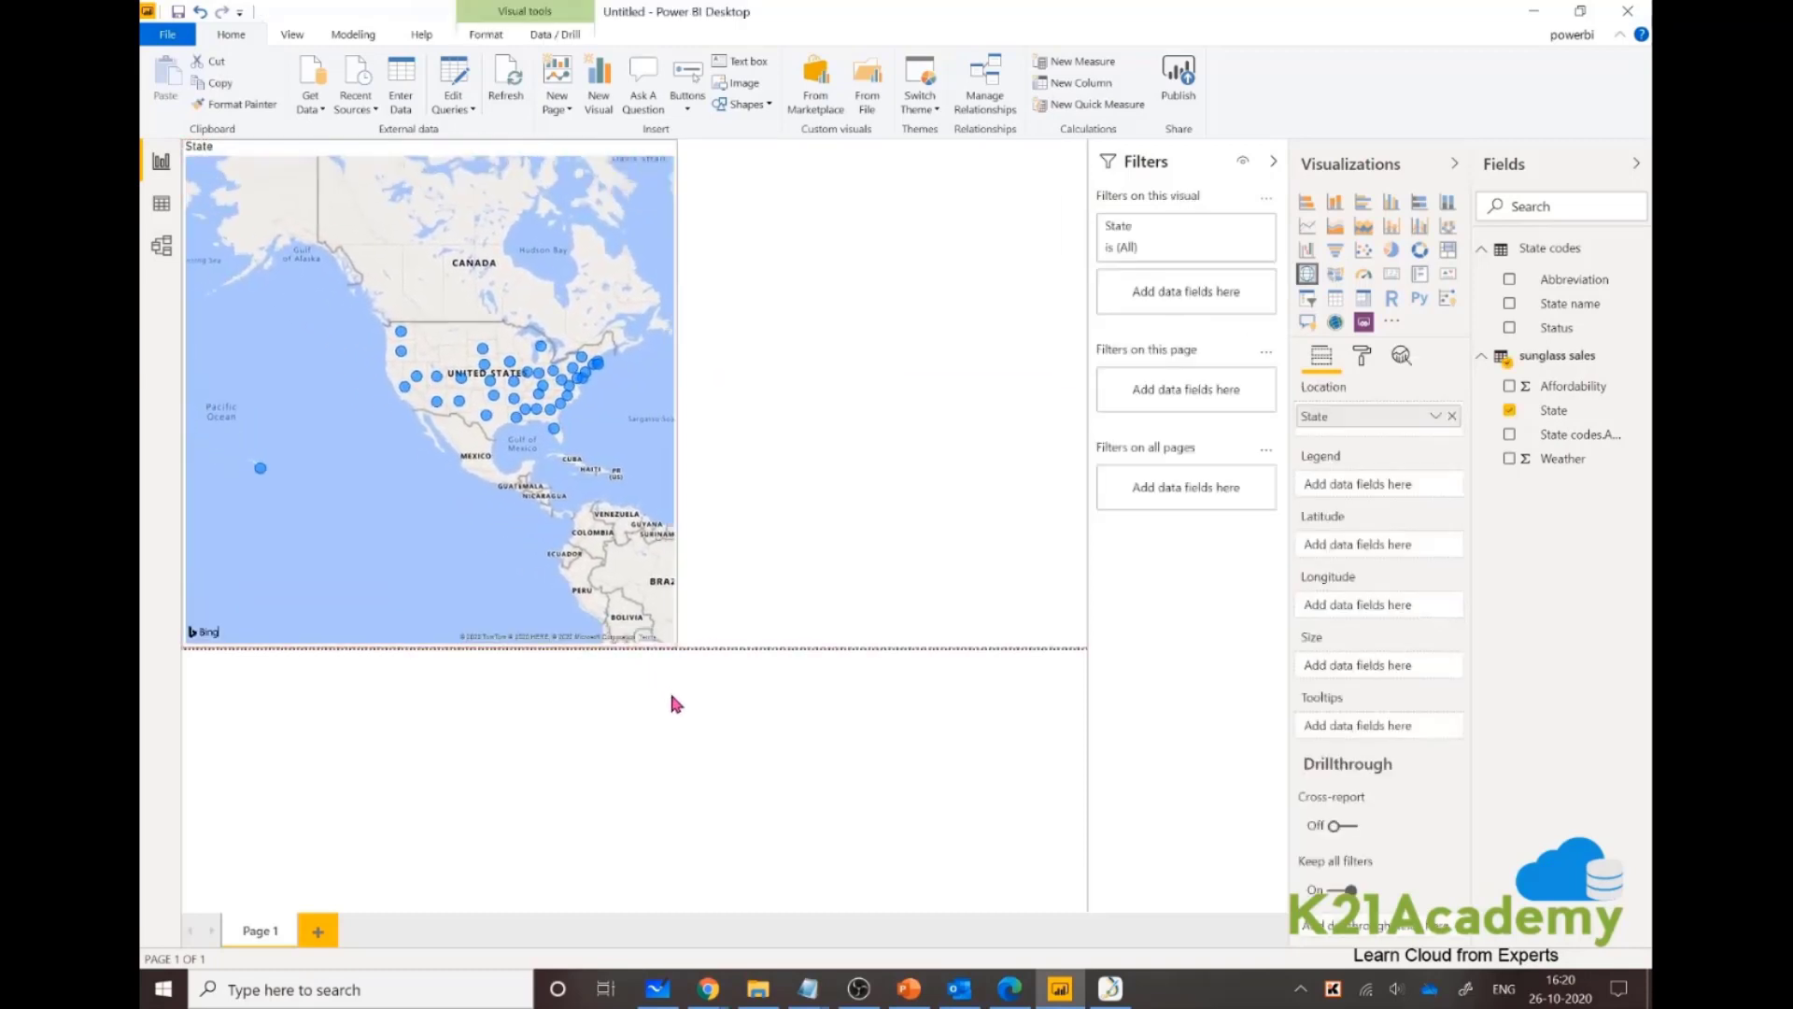
click(670, 697)
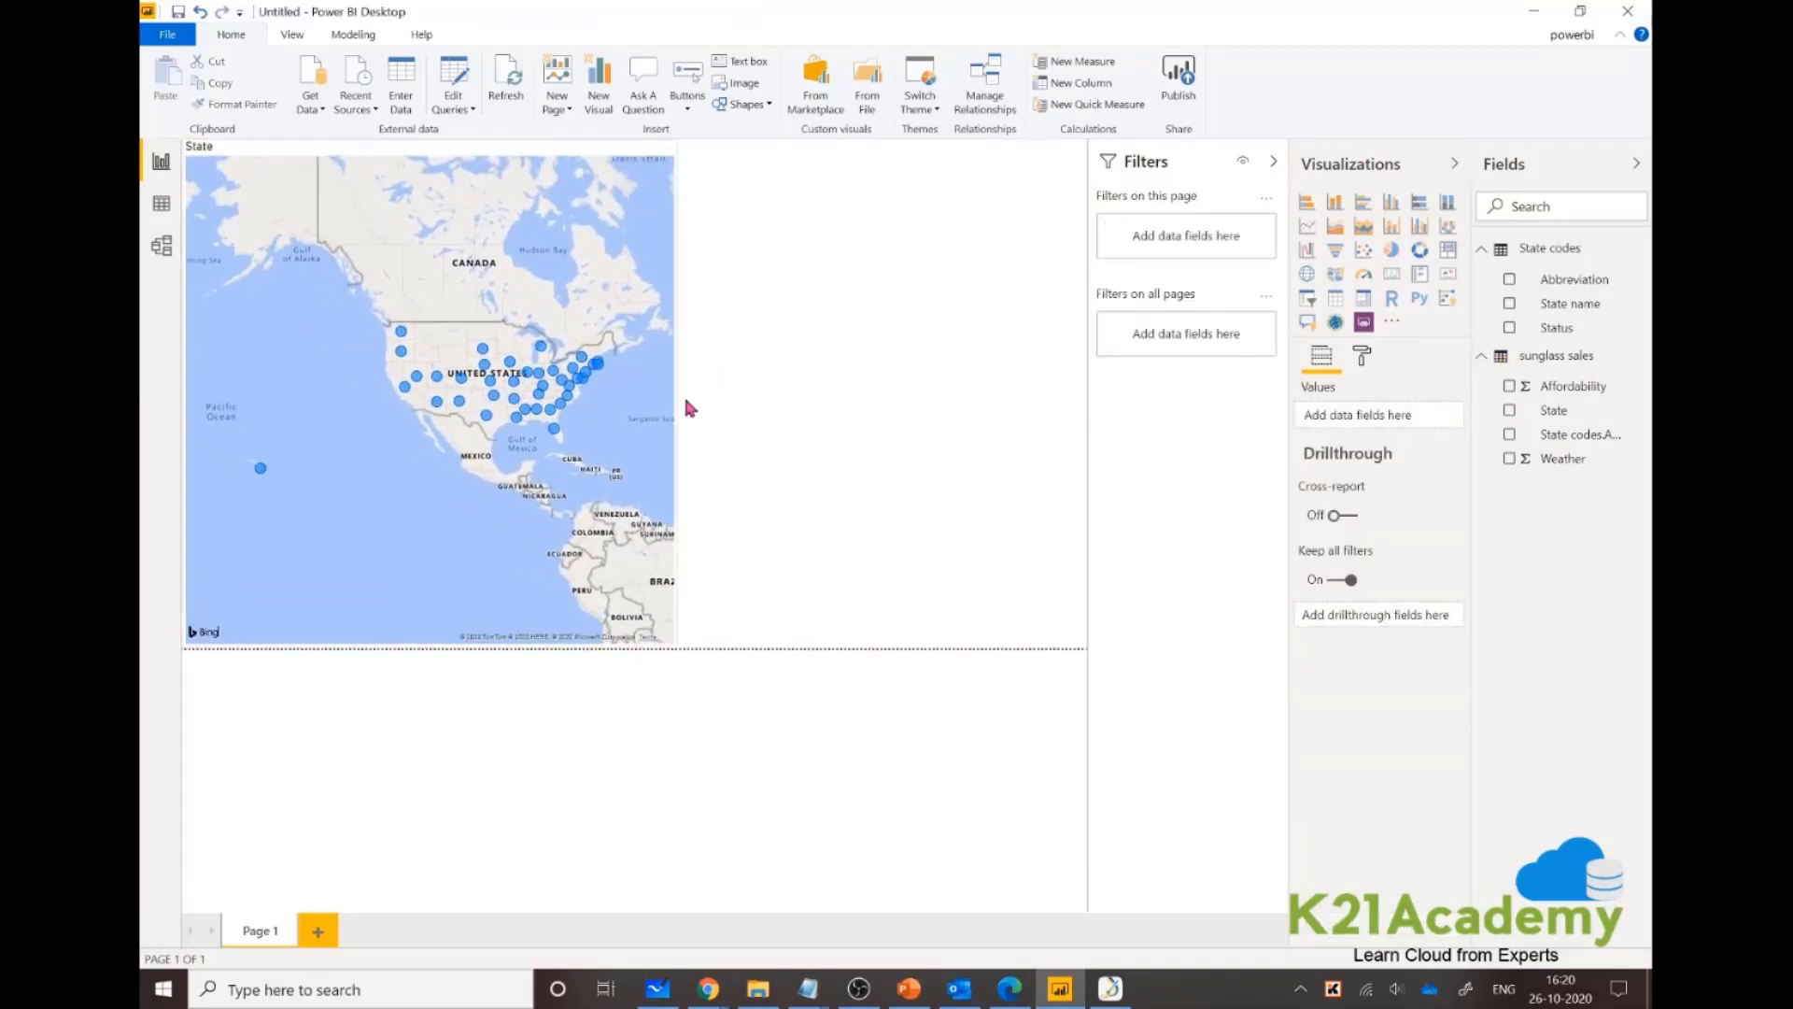
click(524, 289)
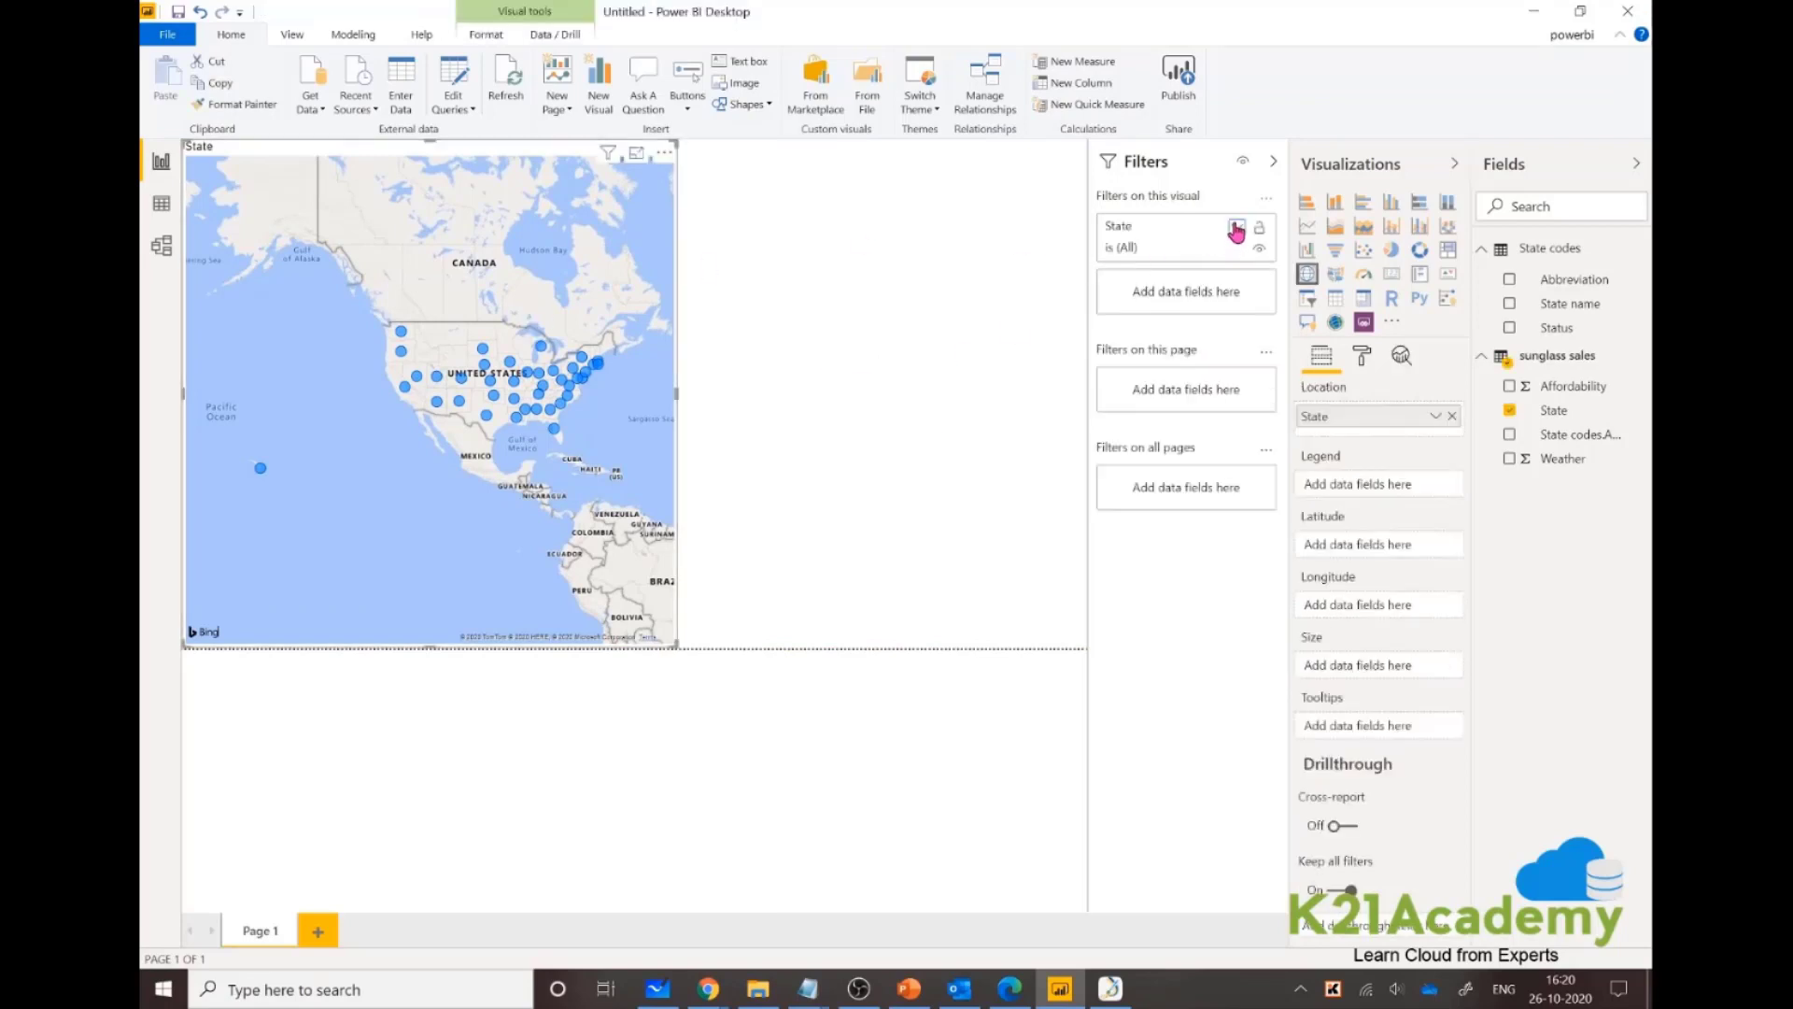
Set the map's State filter to Top N, showing the bottom 10 by Weather.
click(1236, 227)
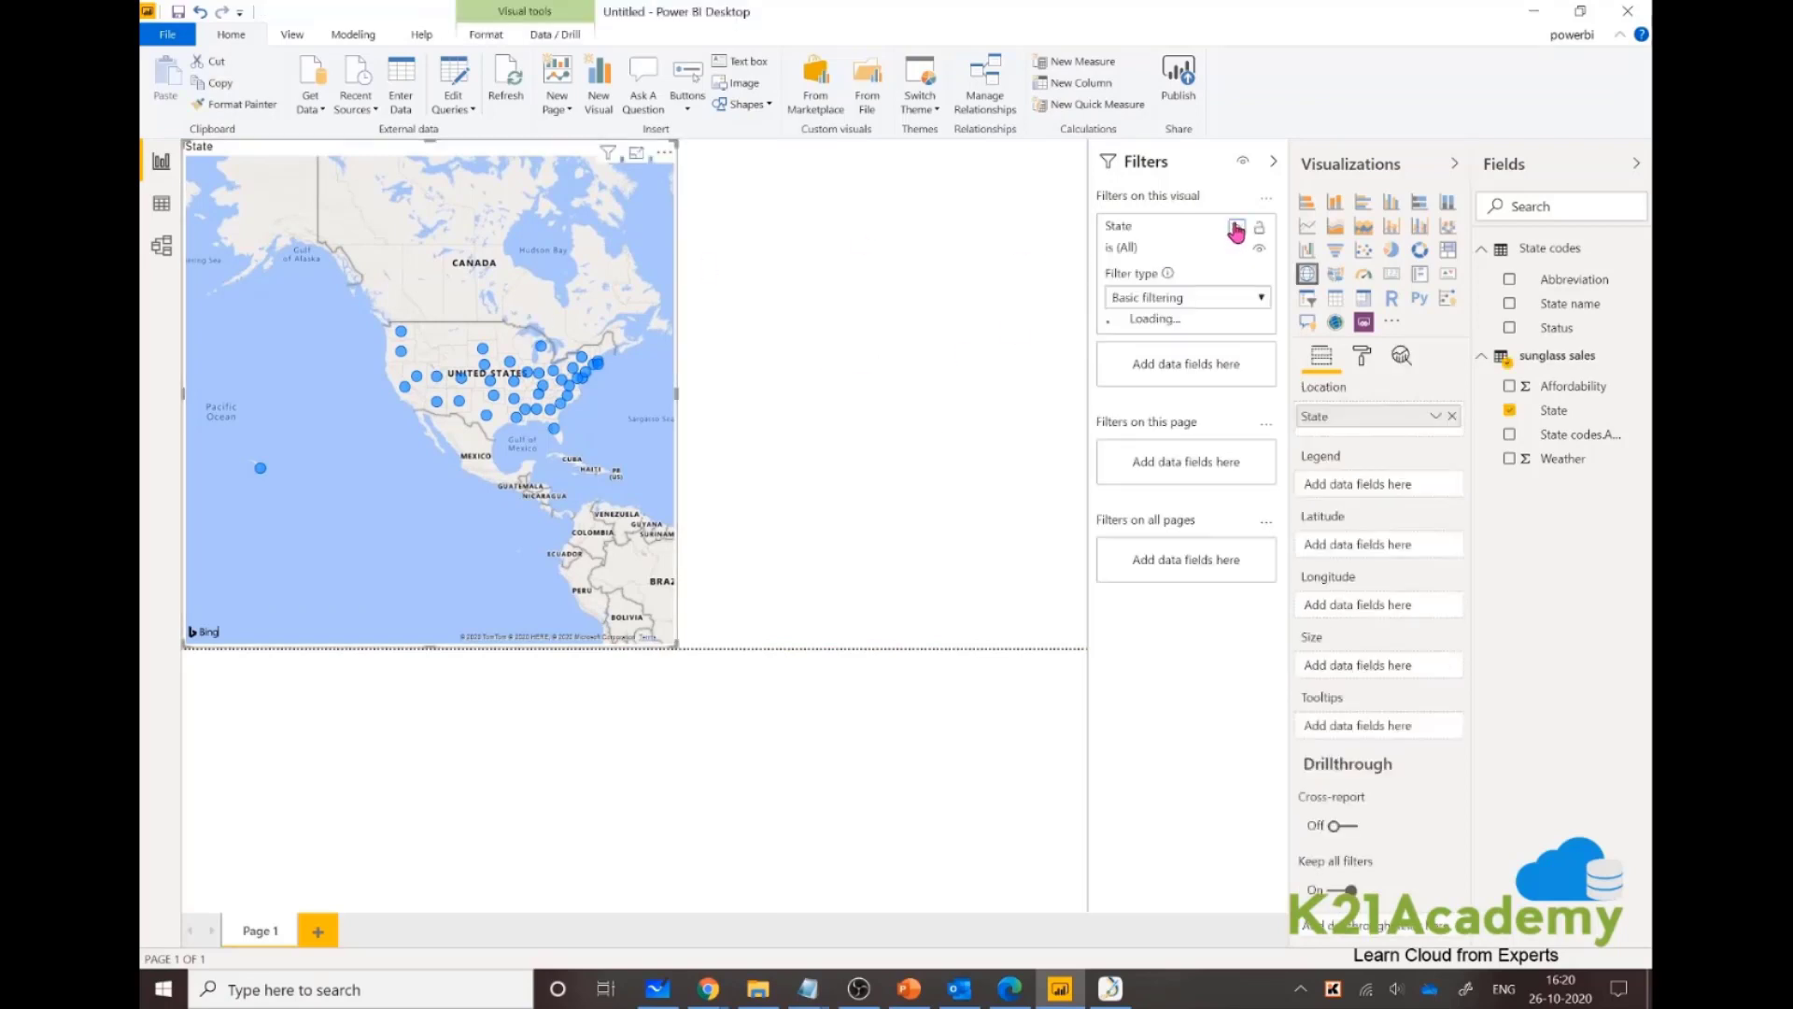
click(1164, 299)
click(1154, 377)
click(1156, 352)
click(1157, 402)
click(1236, 348)
text(10)
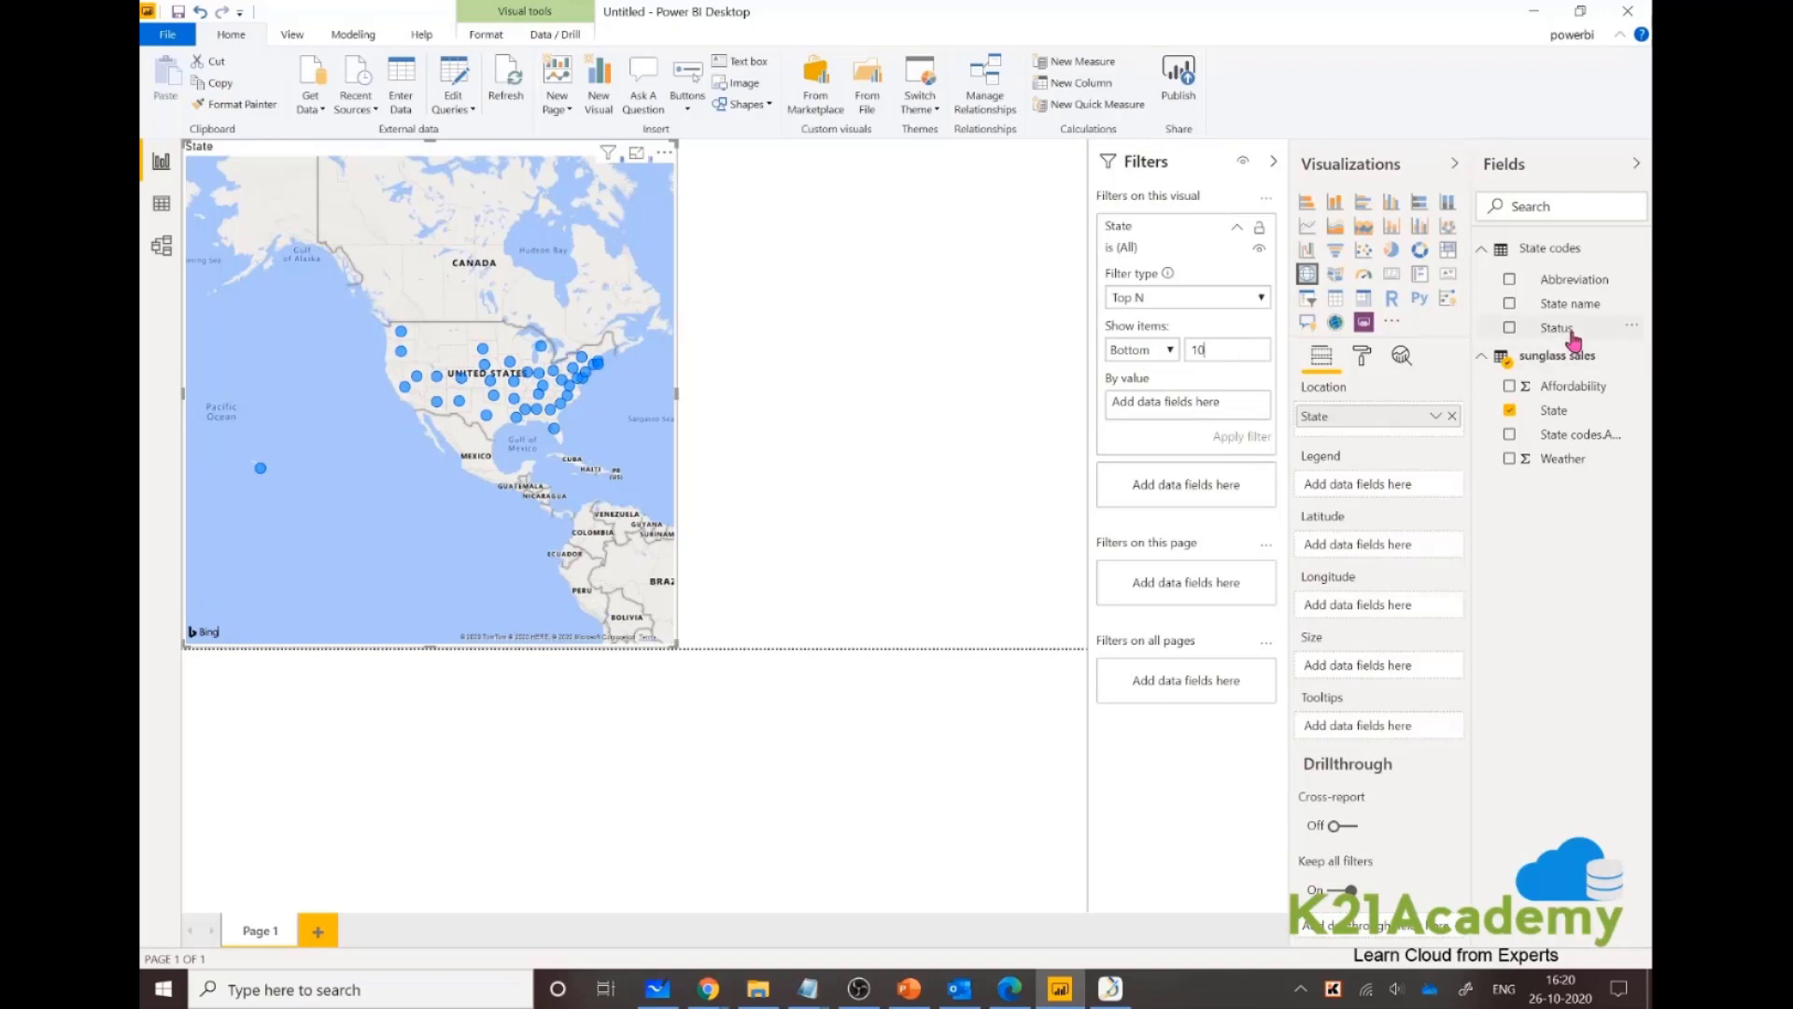
drag(1562, 459, 1193, 407)
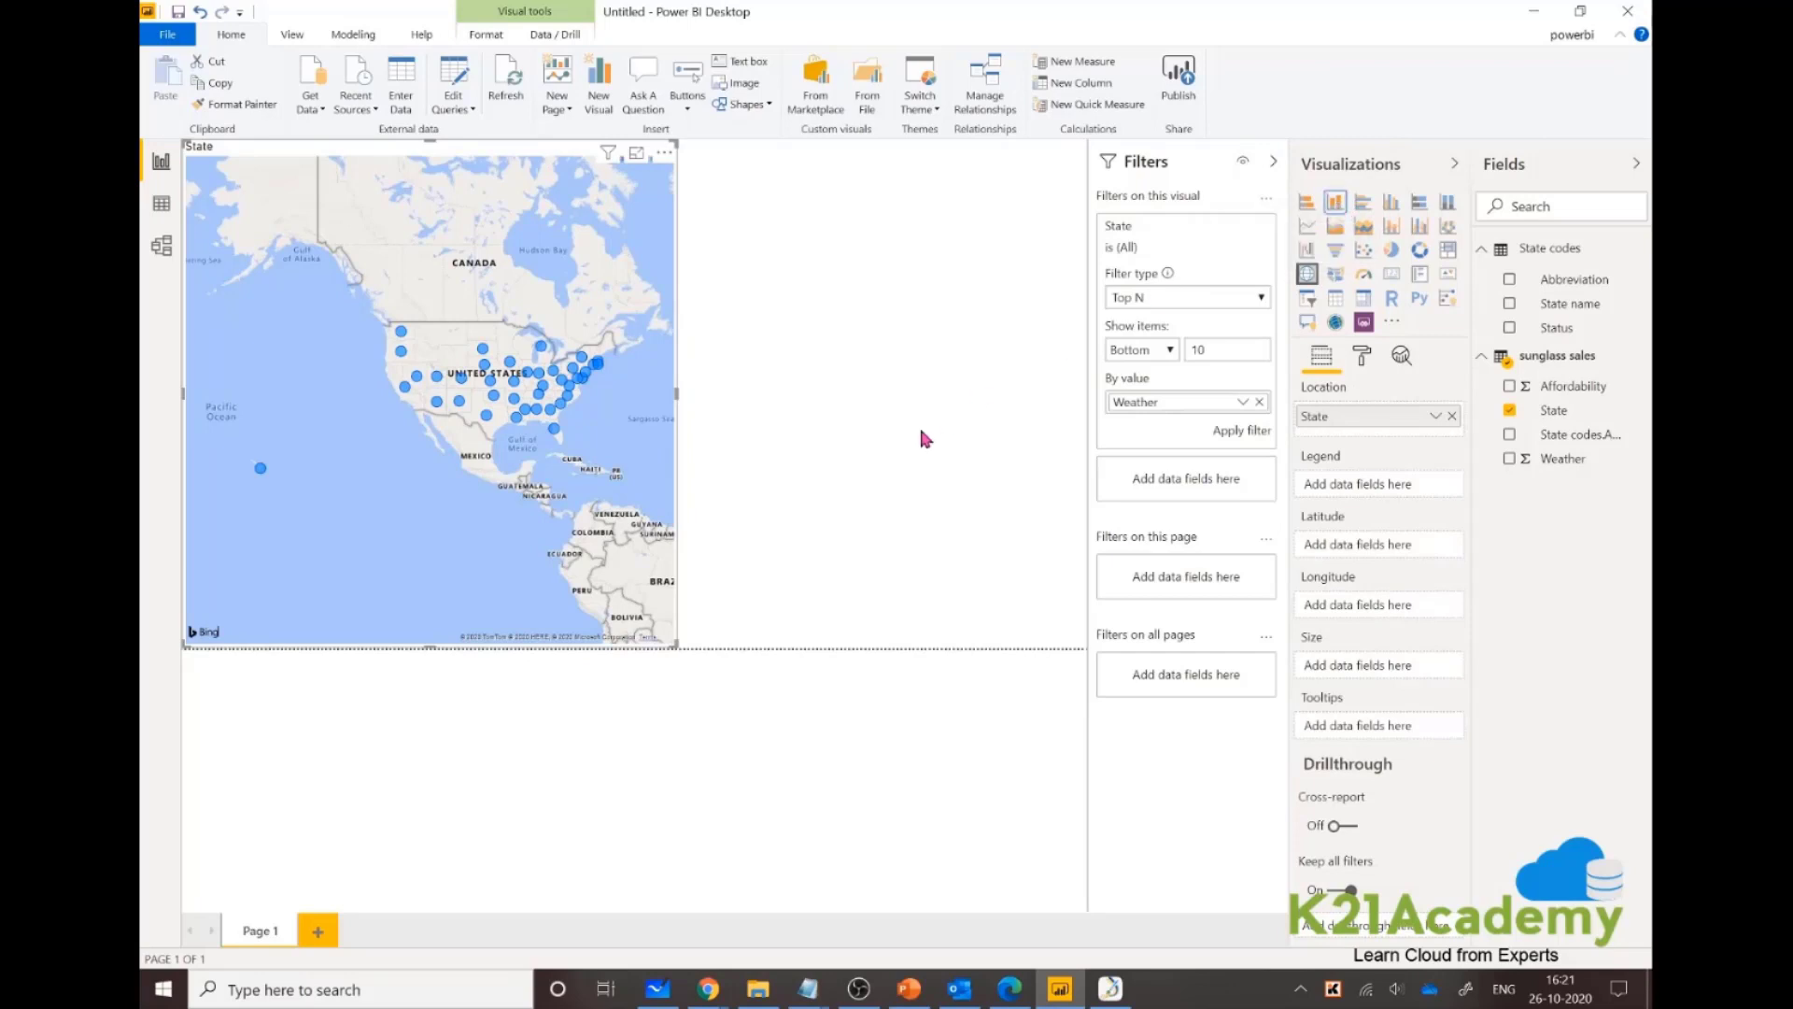
Turn the visual into a stacked column chart with State as legend, then delete it.
click(1336, 202)
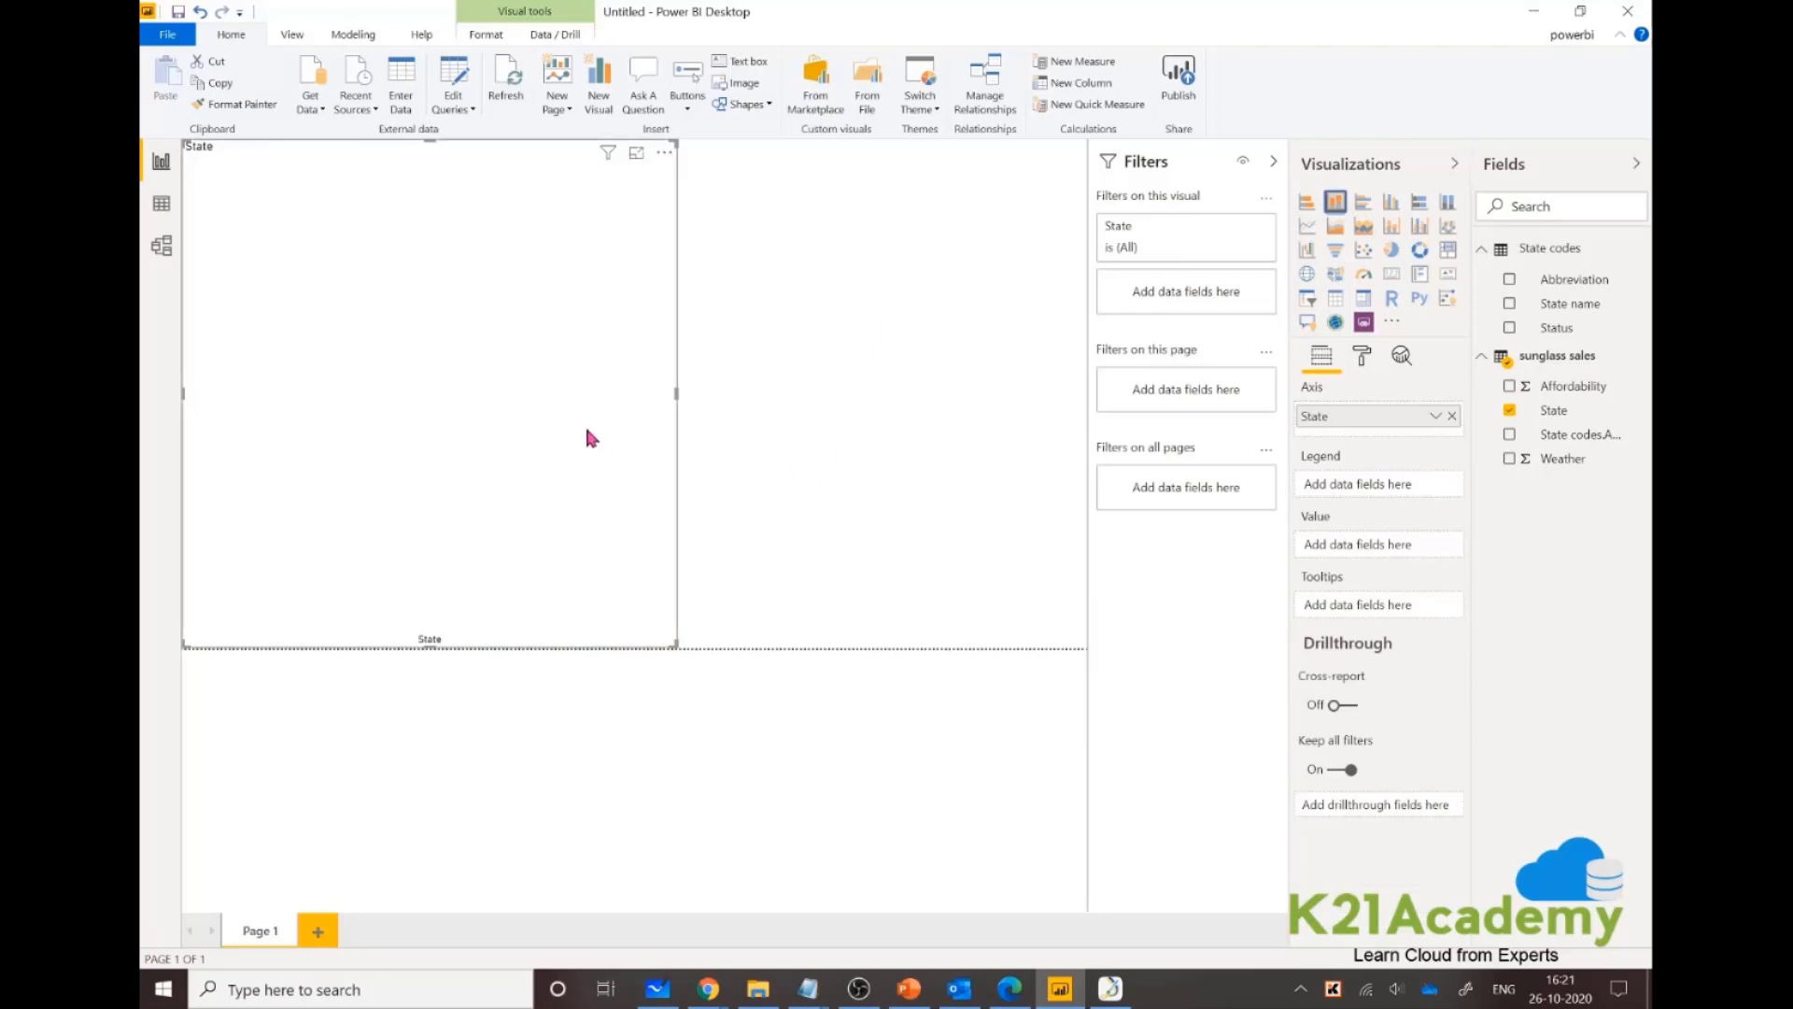
click(920, 335)
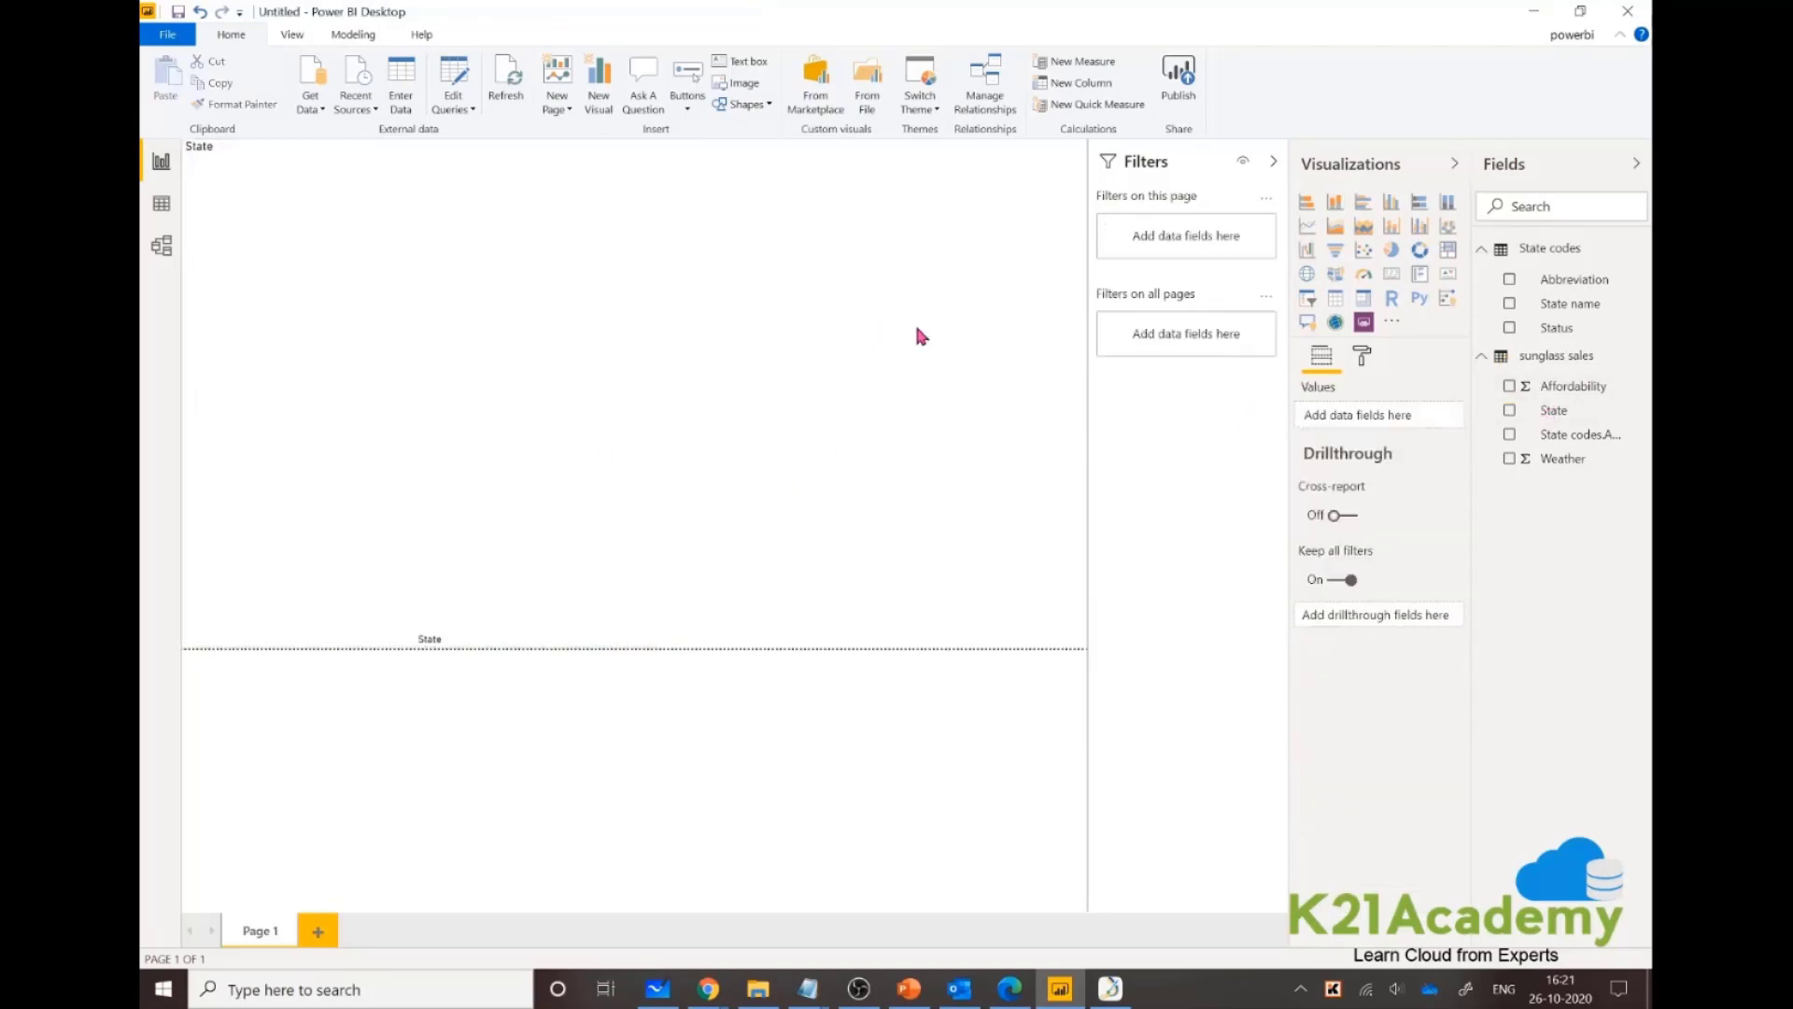
click(440, 573)
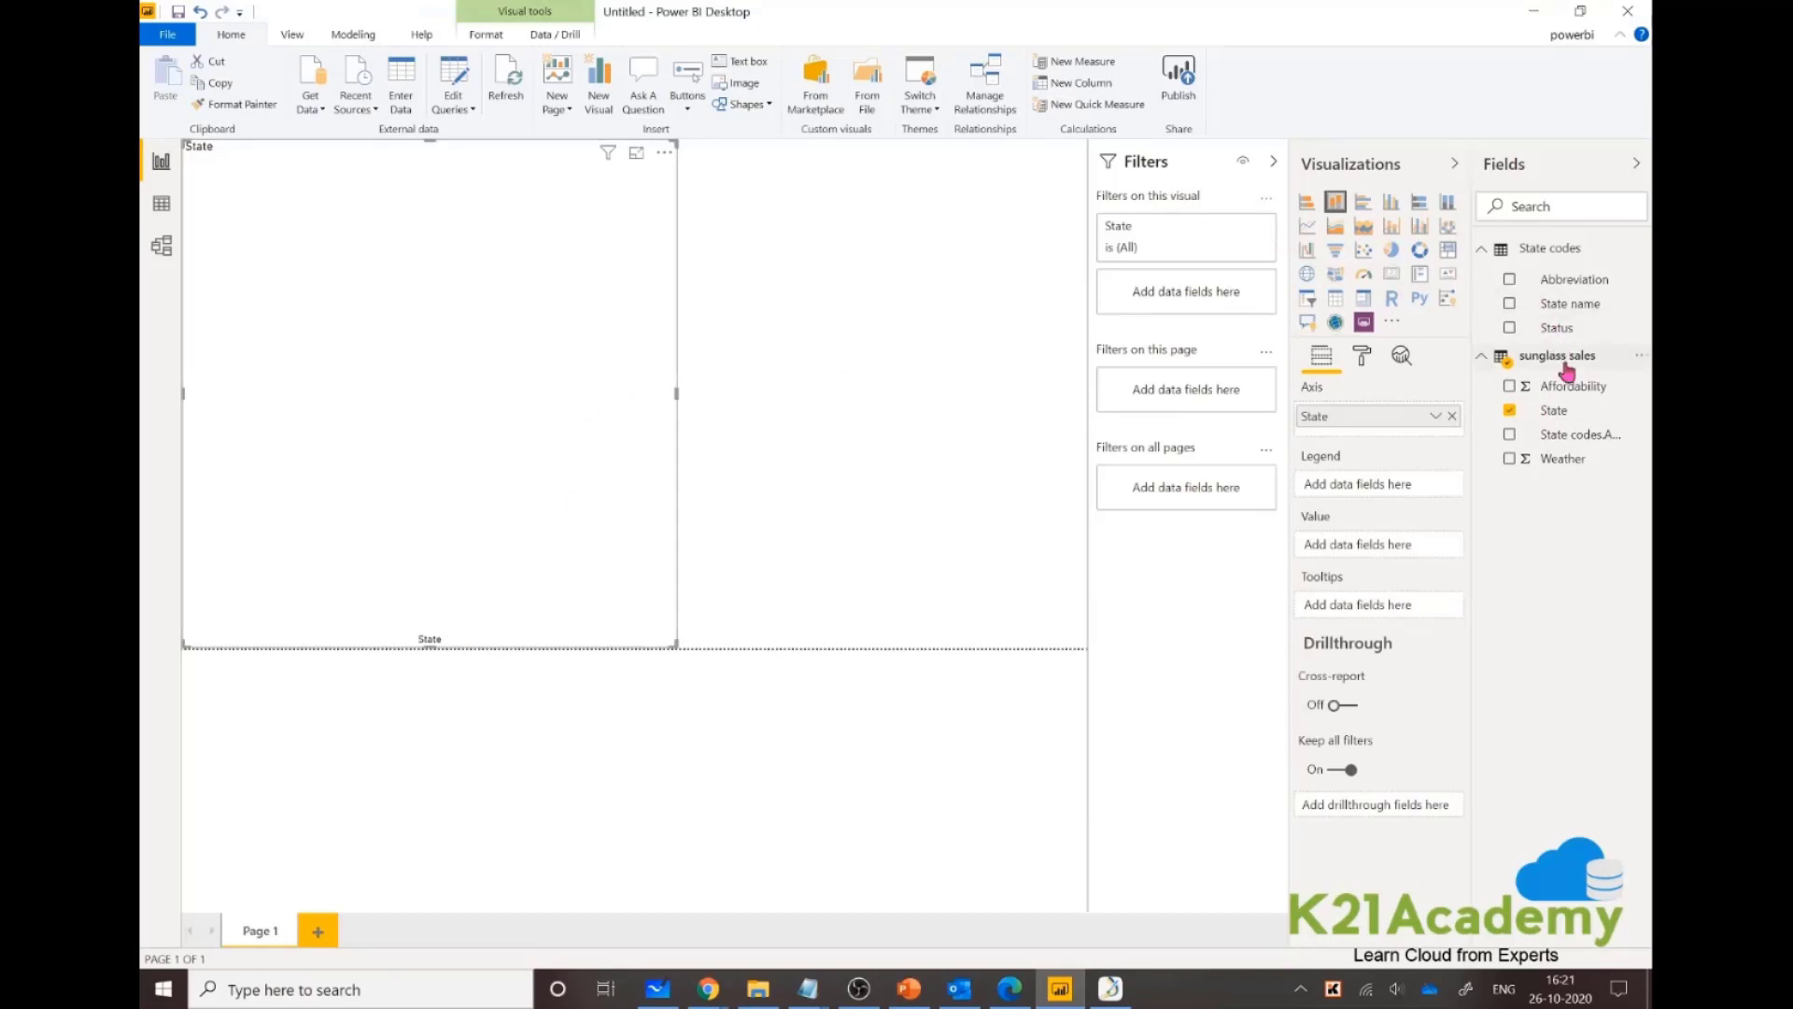
drag(1559, 412, 464, 411)
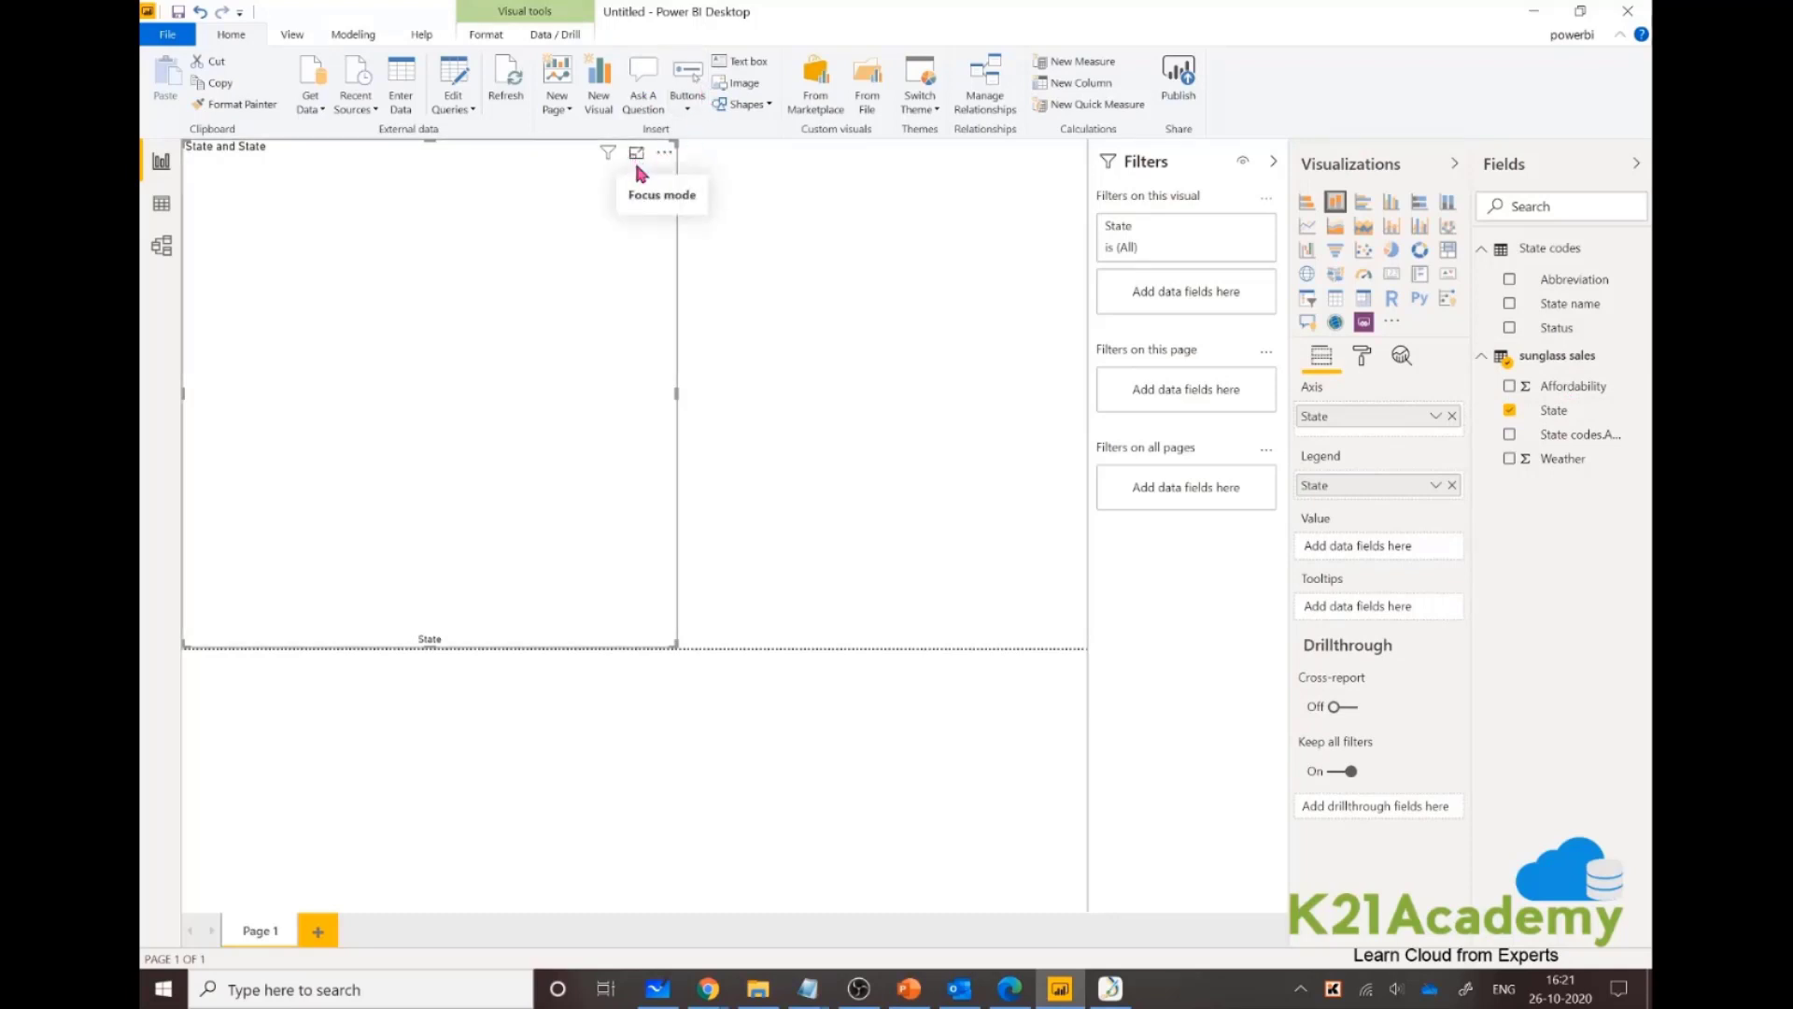
right_click(635, 235)
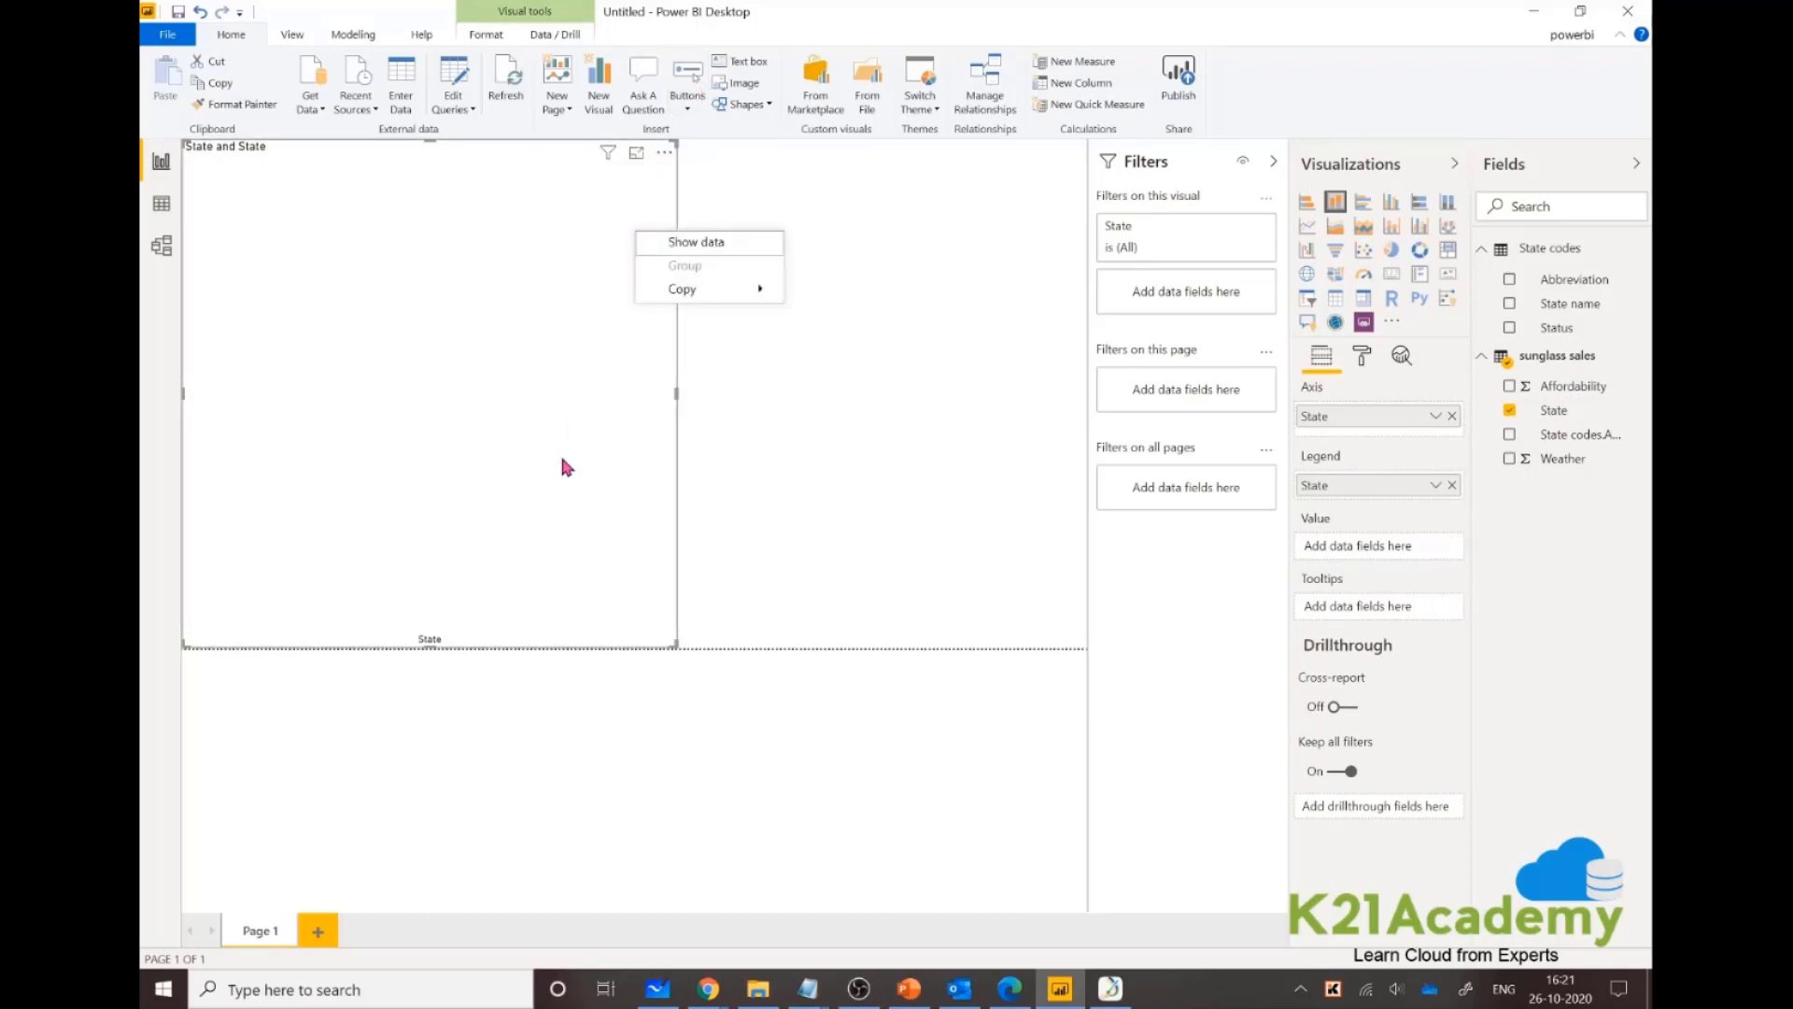
key(Escape)
key(Delete)
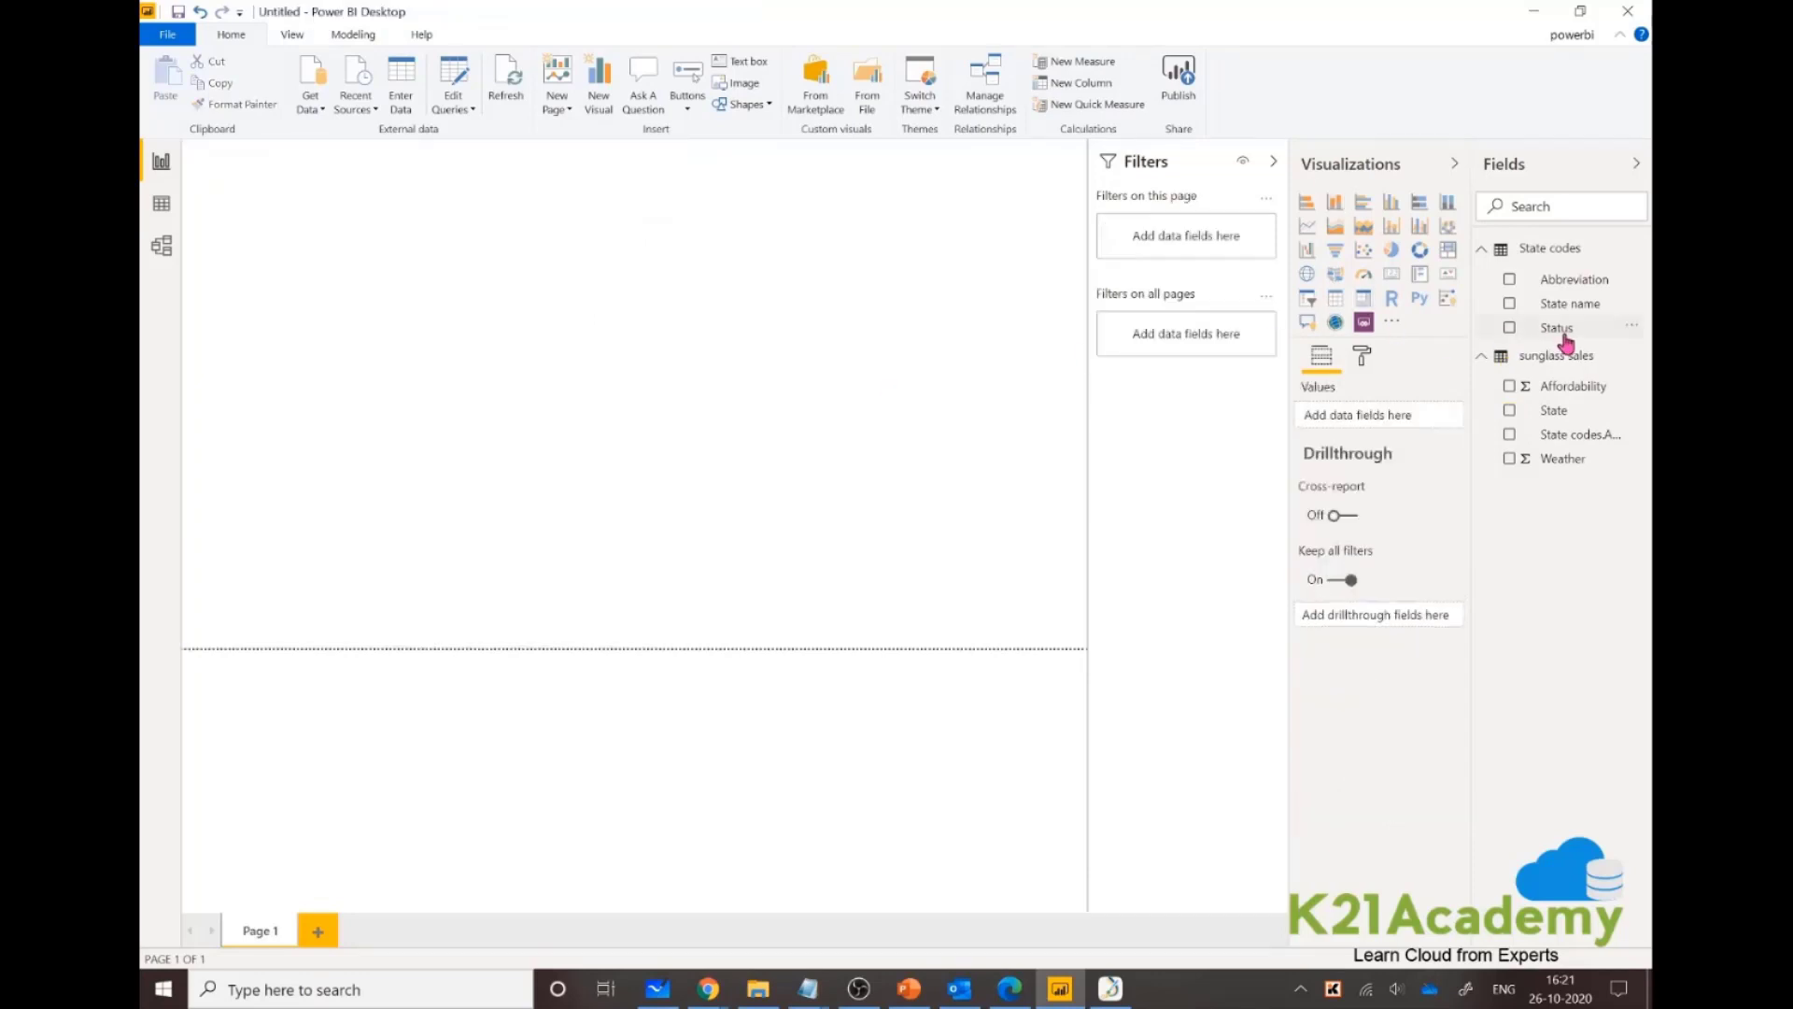
Create a new State map, placed top-left and enlarged to fill the left half.
drag(1555, 411, 215, 166)
click(215, 167)
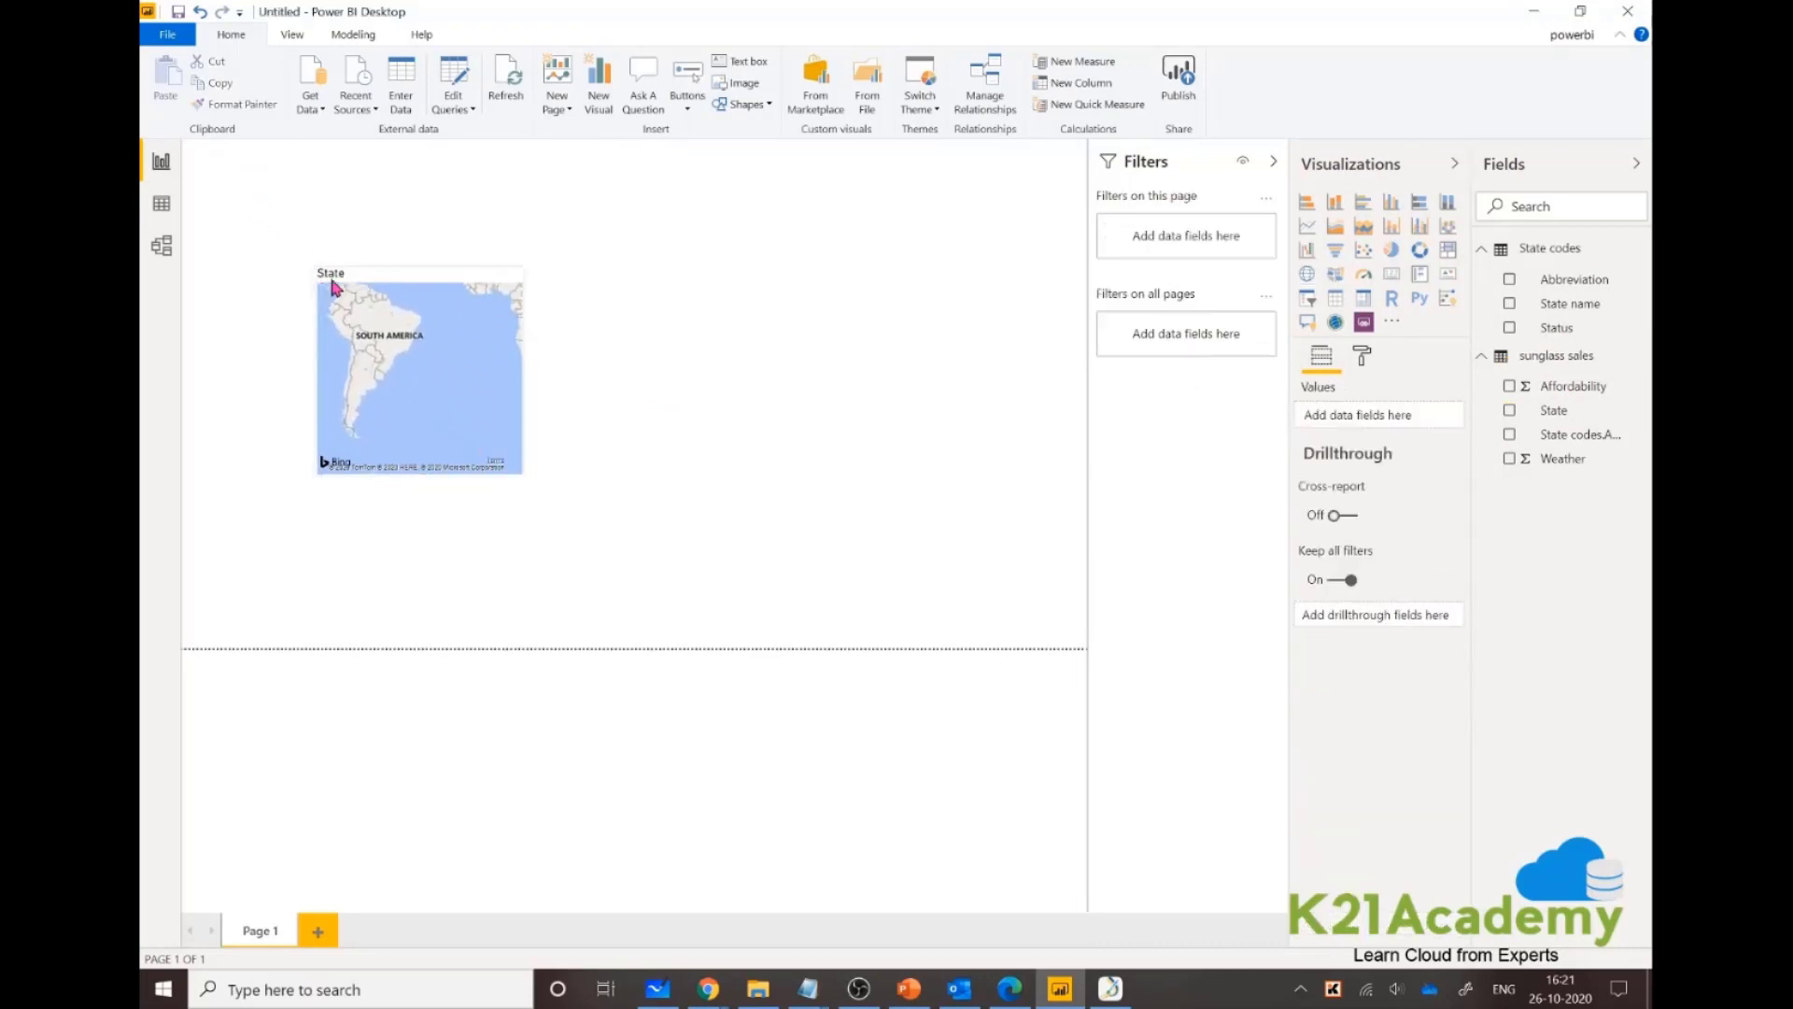
drag(380, 295, 243, 157)
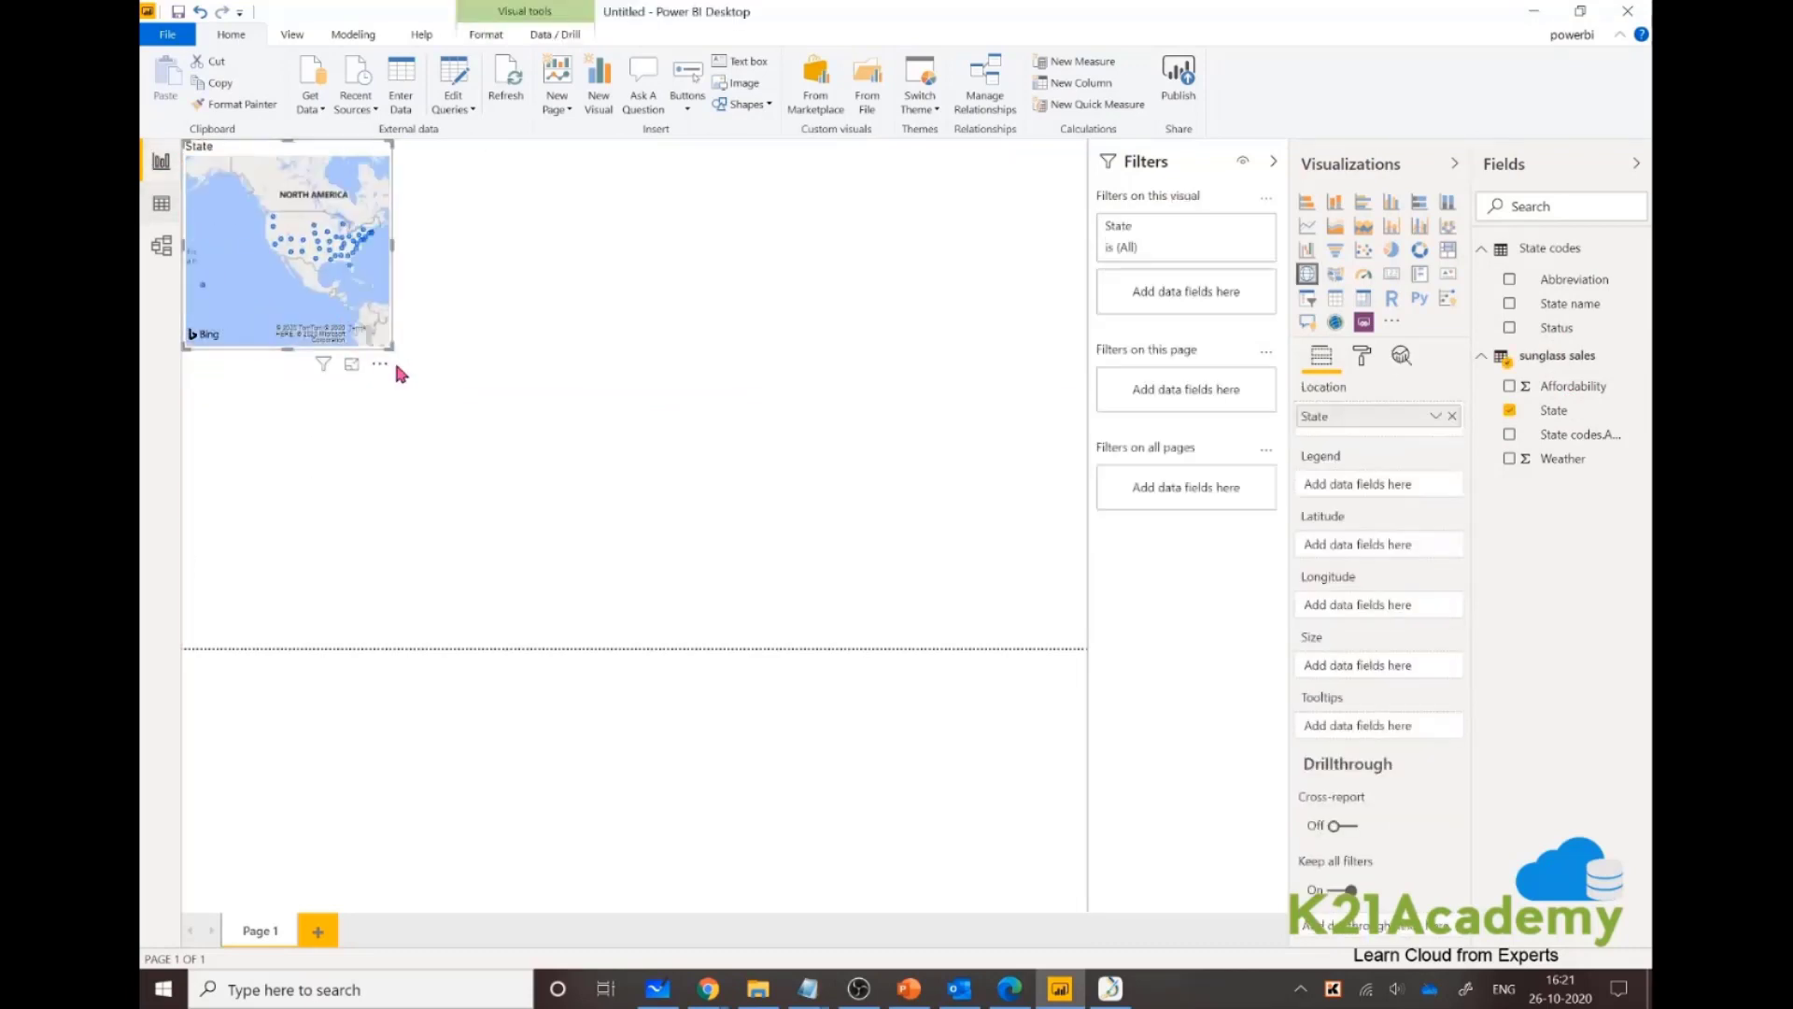
drag(388, 347, 679, 646)
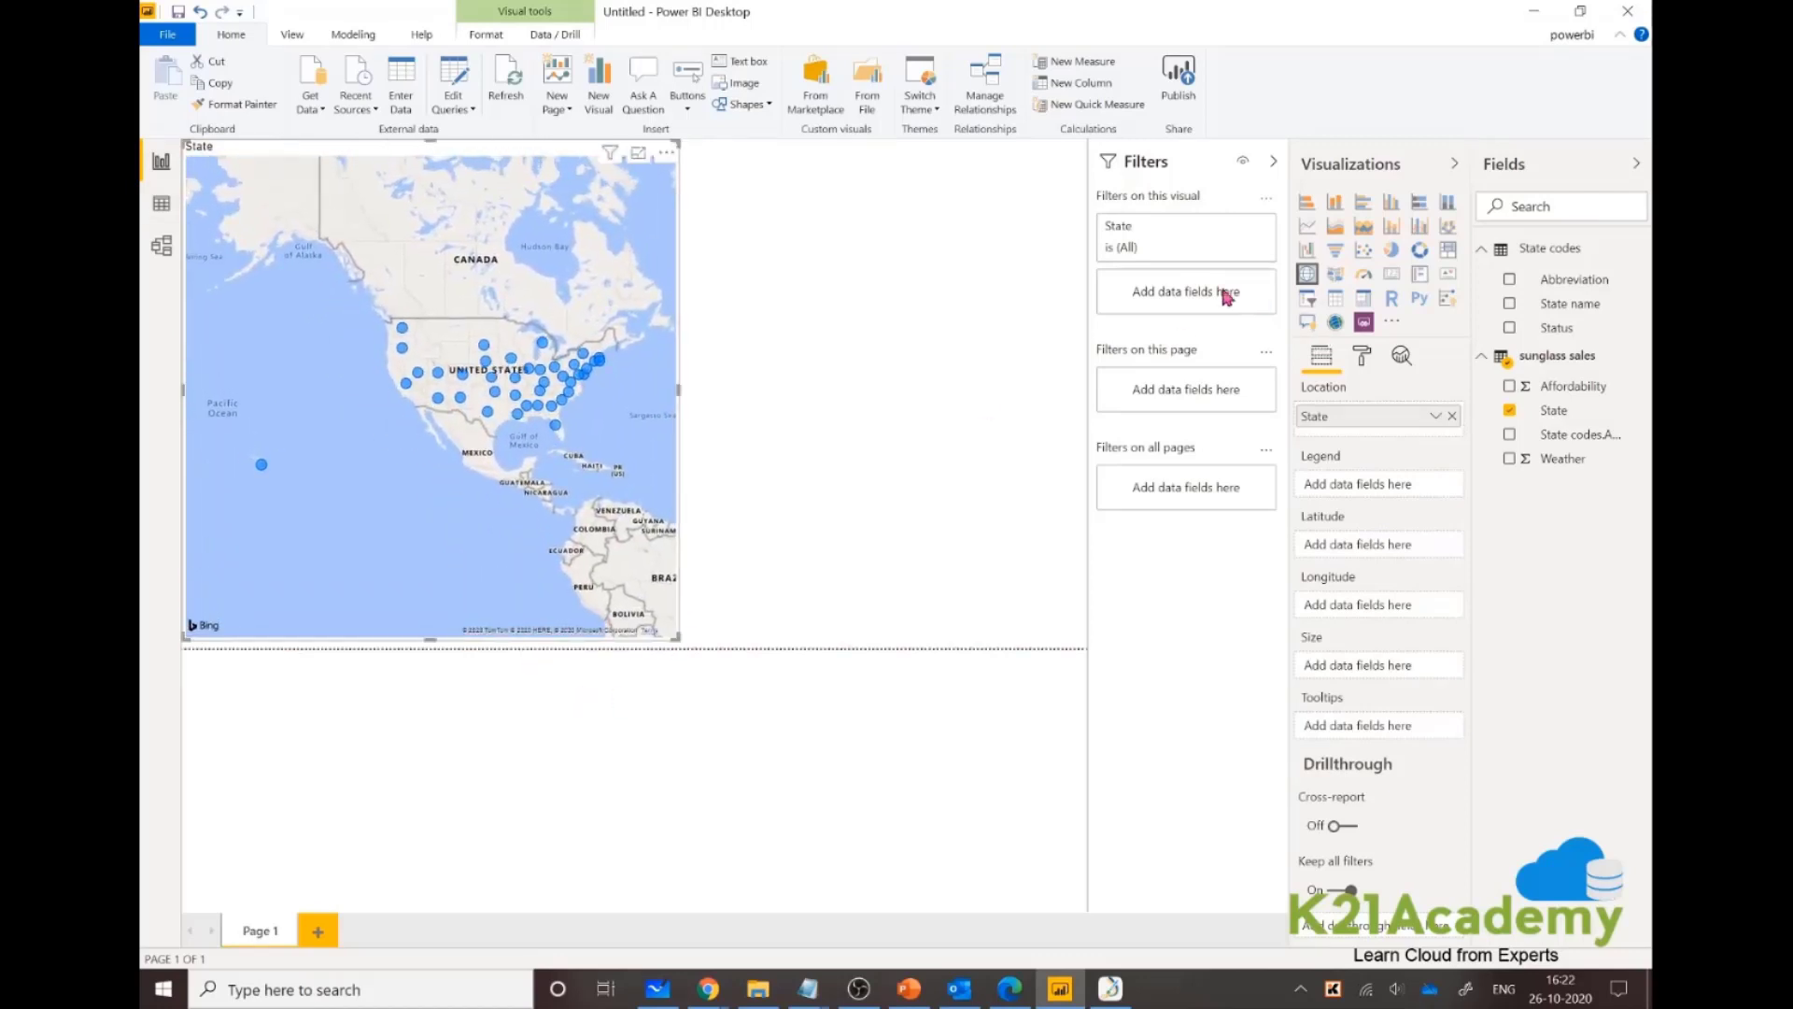
click(1202, 248)
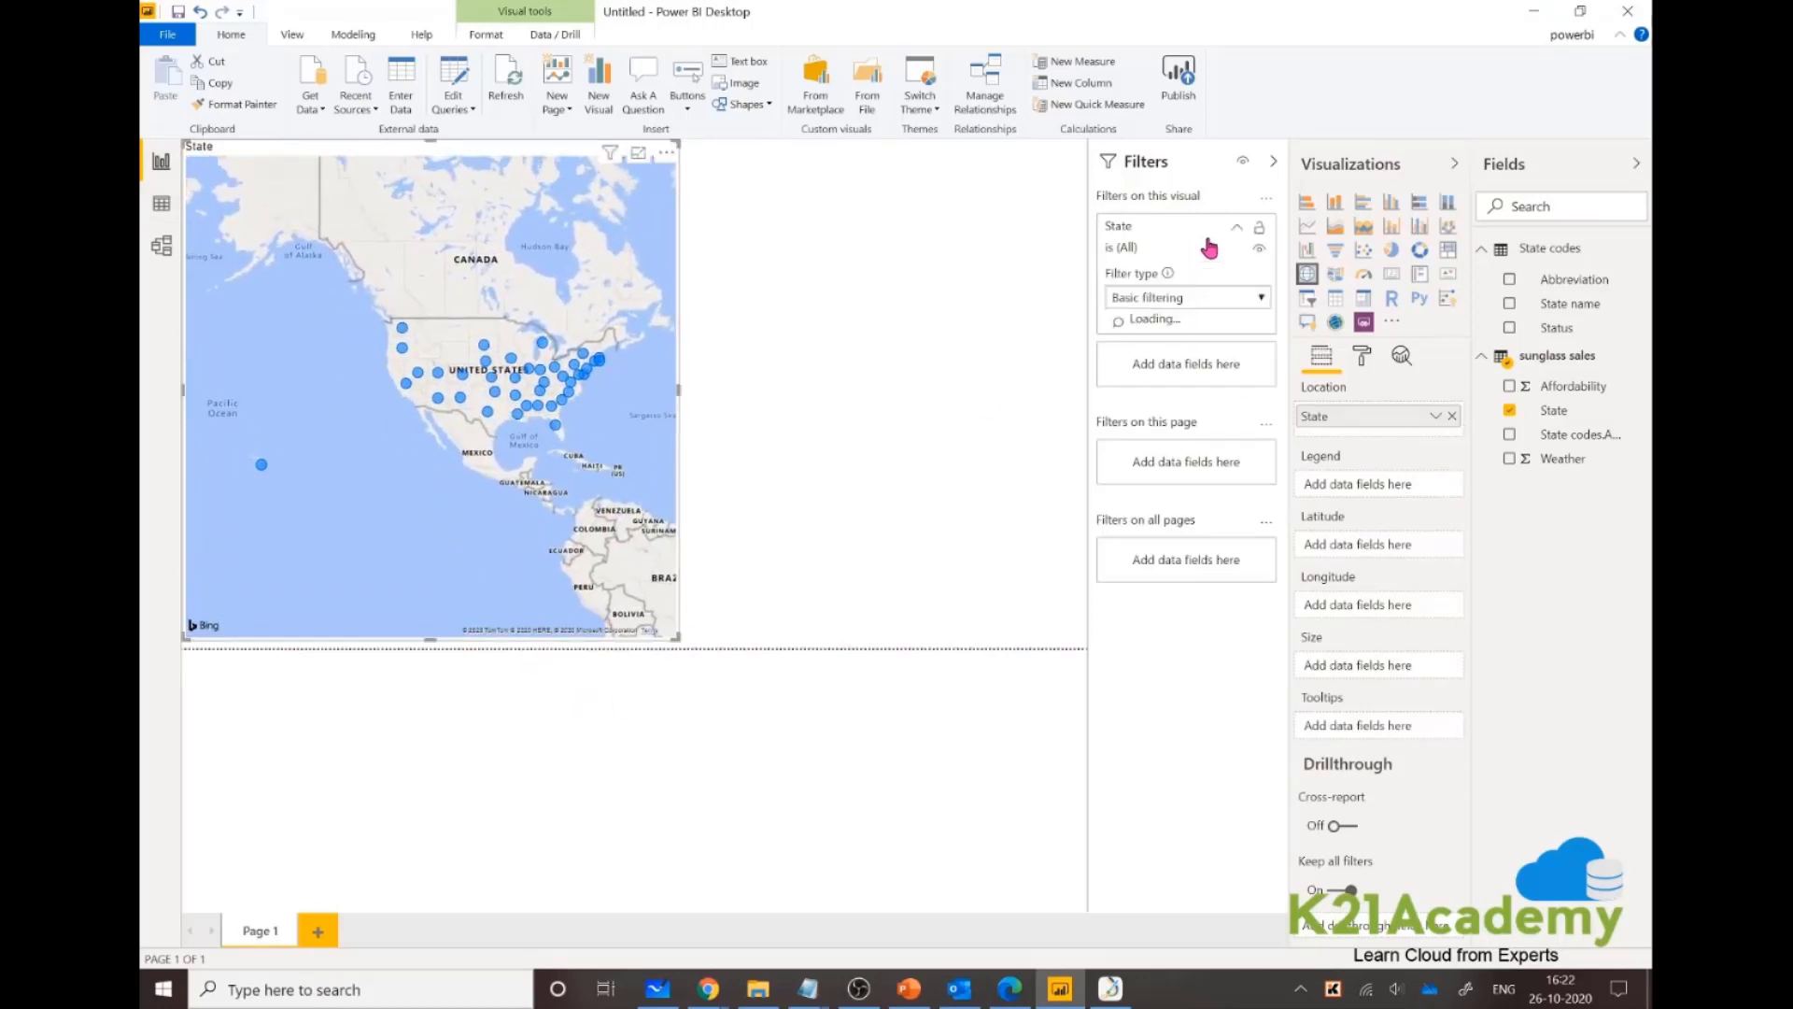
Set the map's State filter to Top N, bottom 10 by Weather.
click(1221, 299)
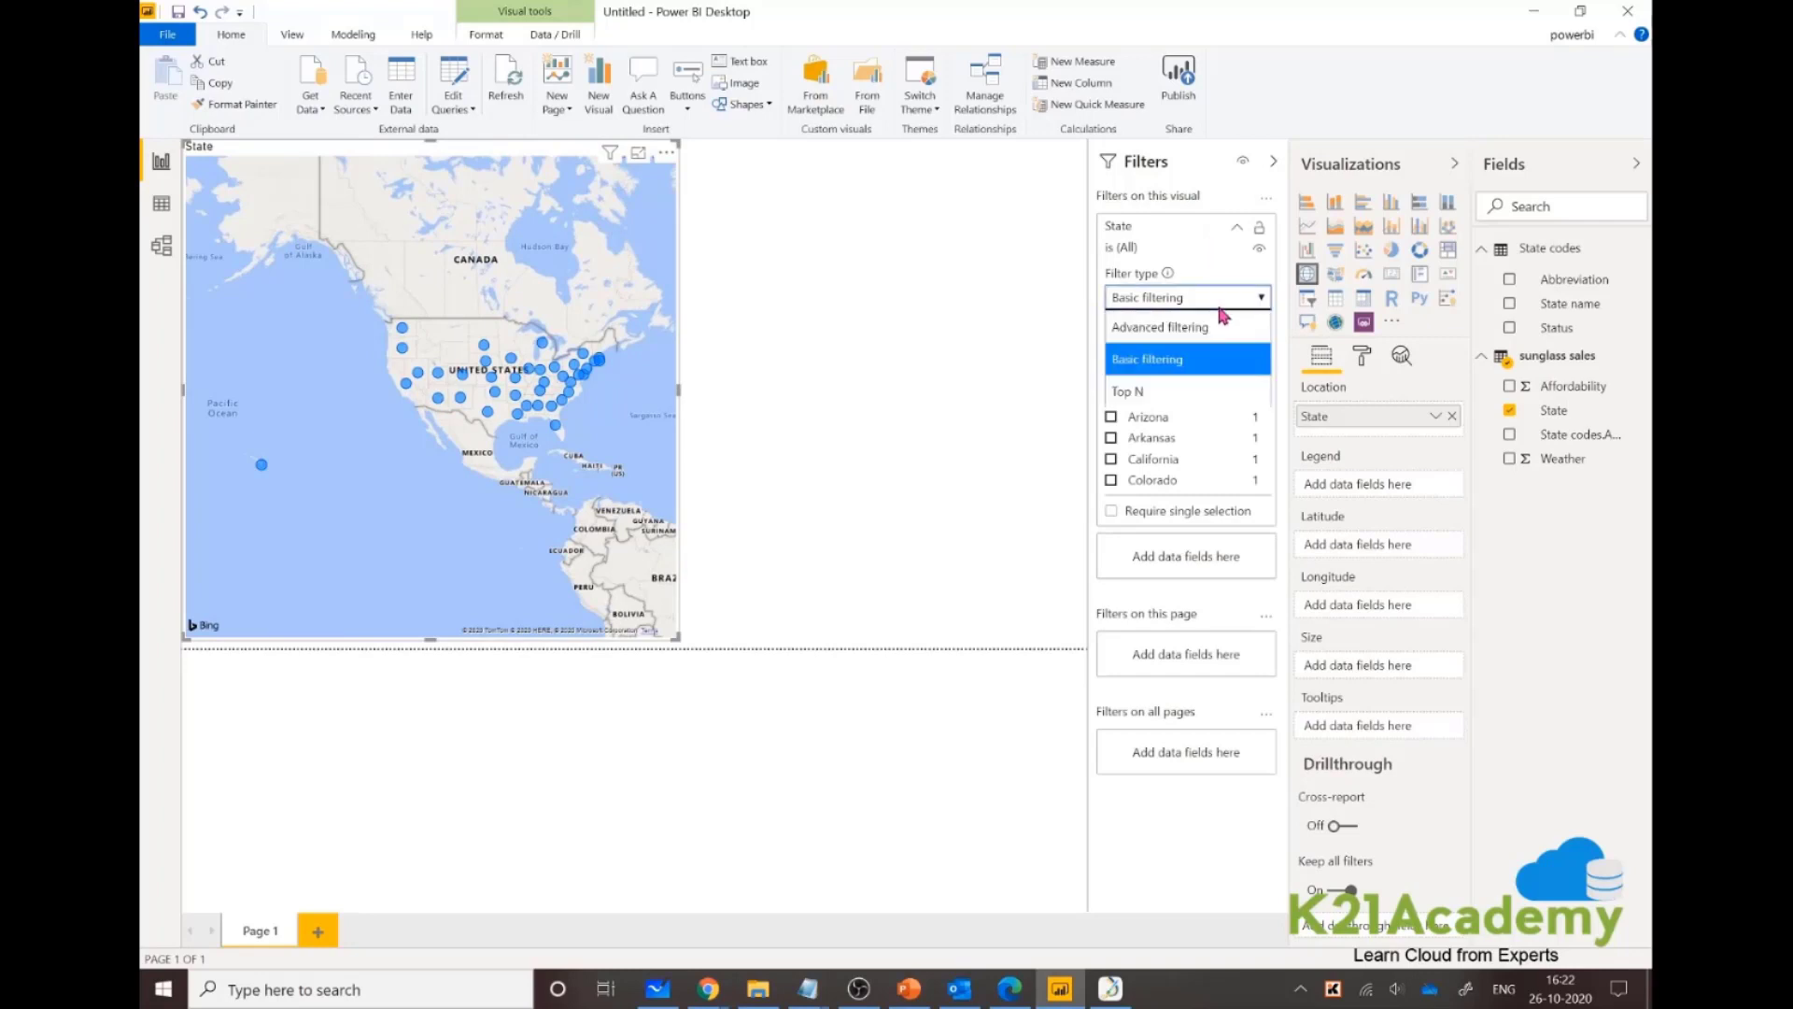
click(1198, 392)
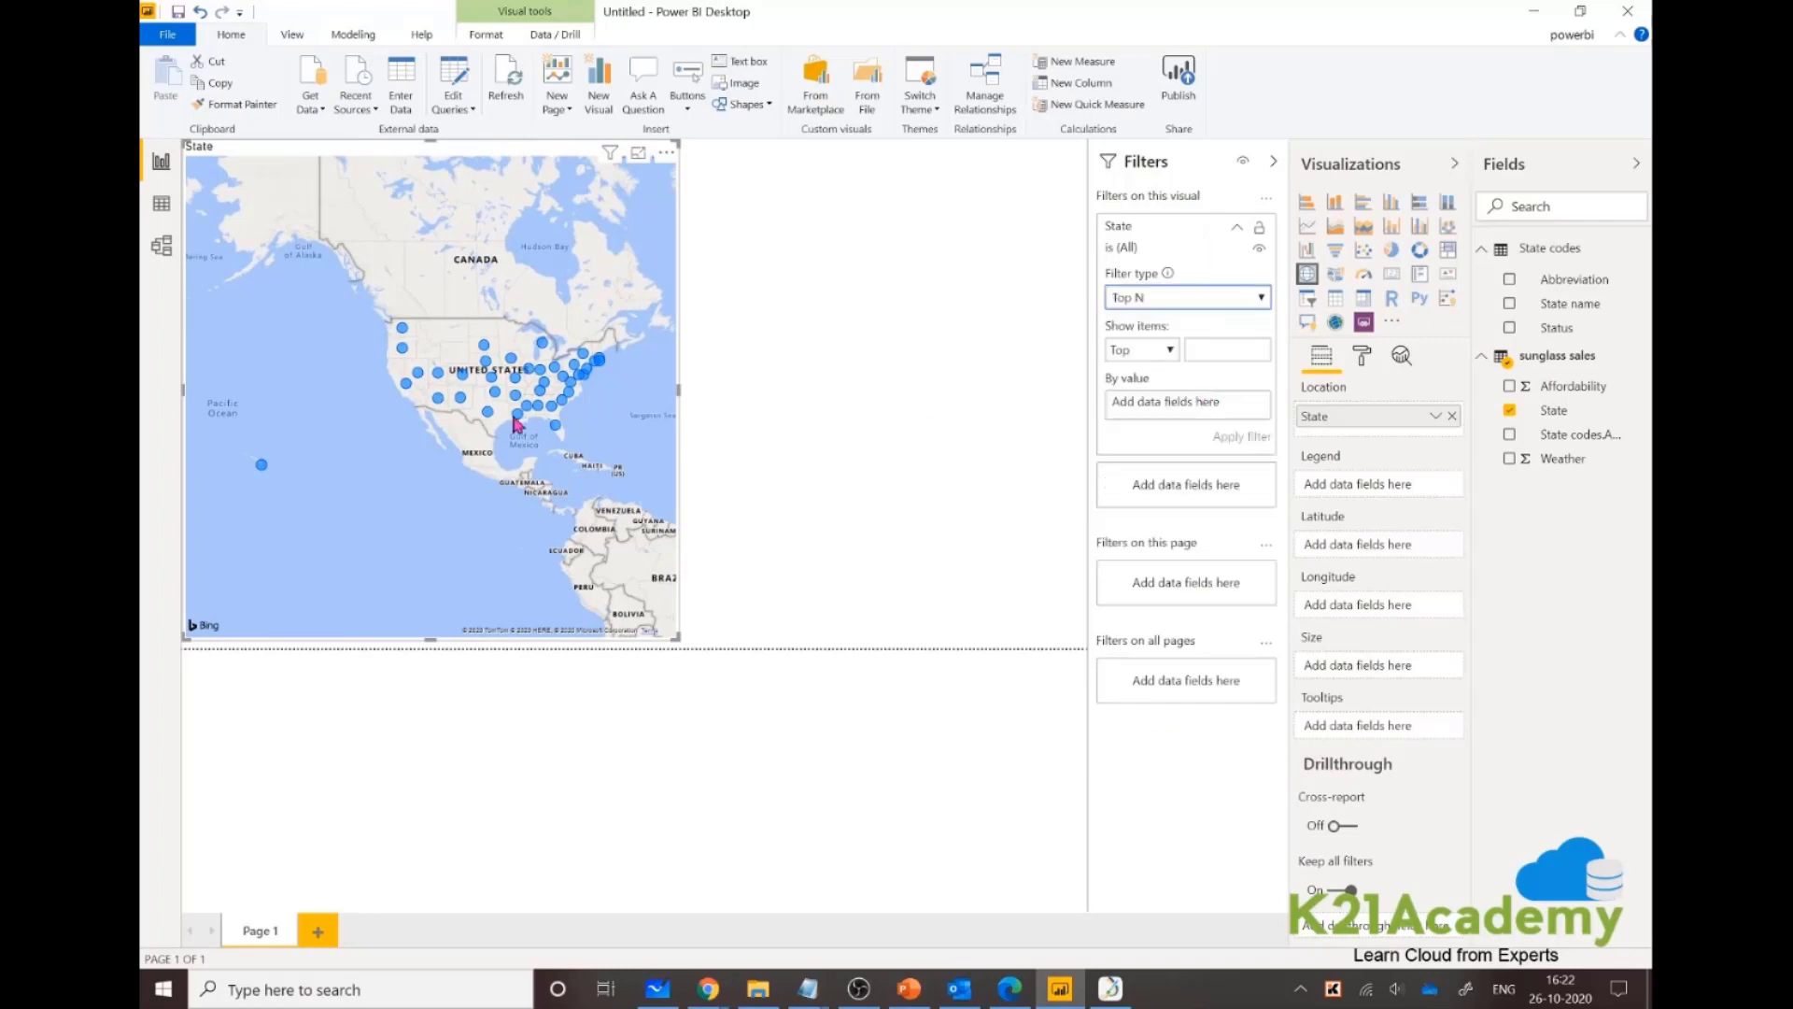
click(1171, 351)
click(1154, 414)
click(1230, 351)
text(10)
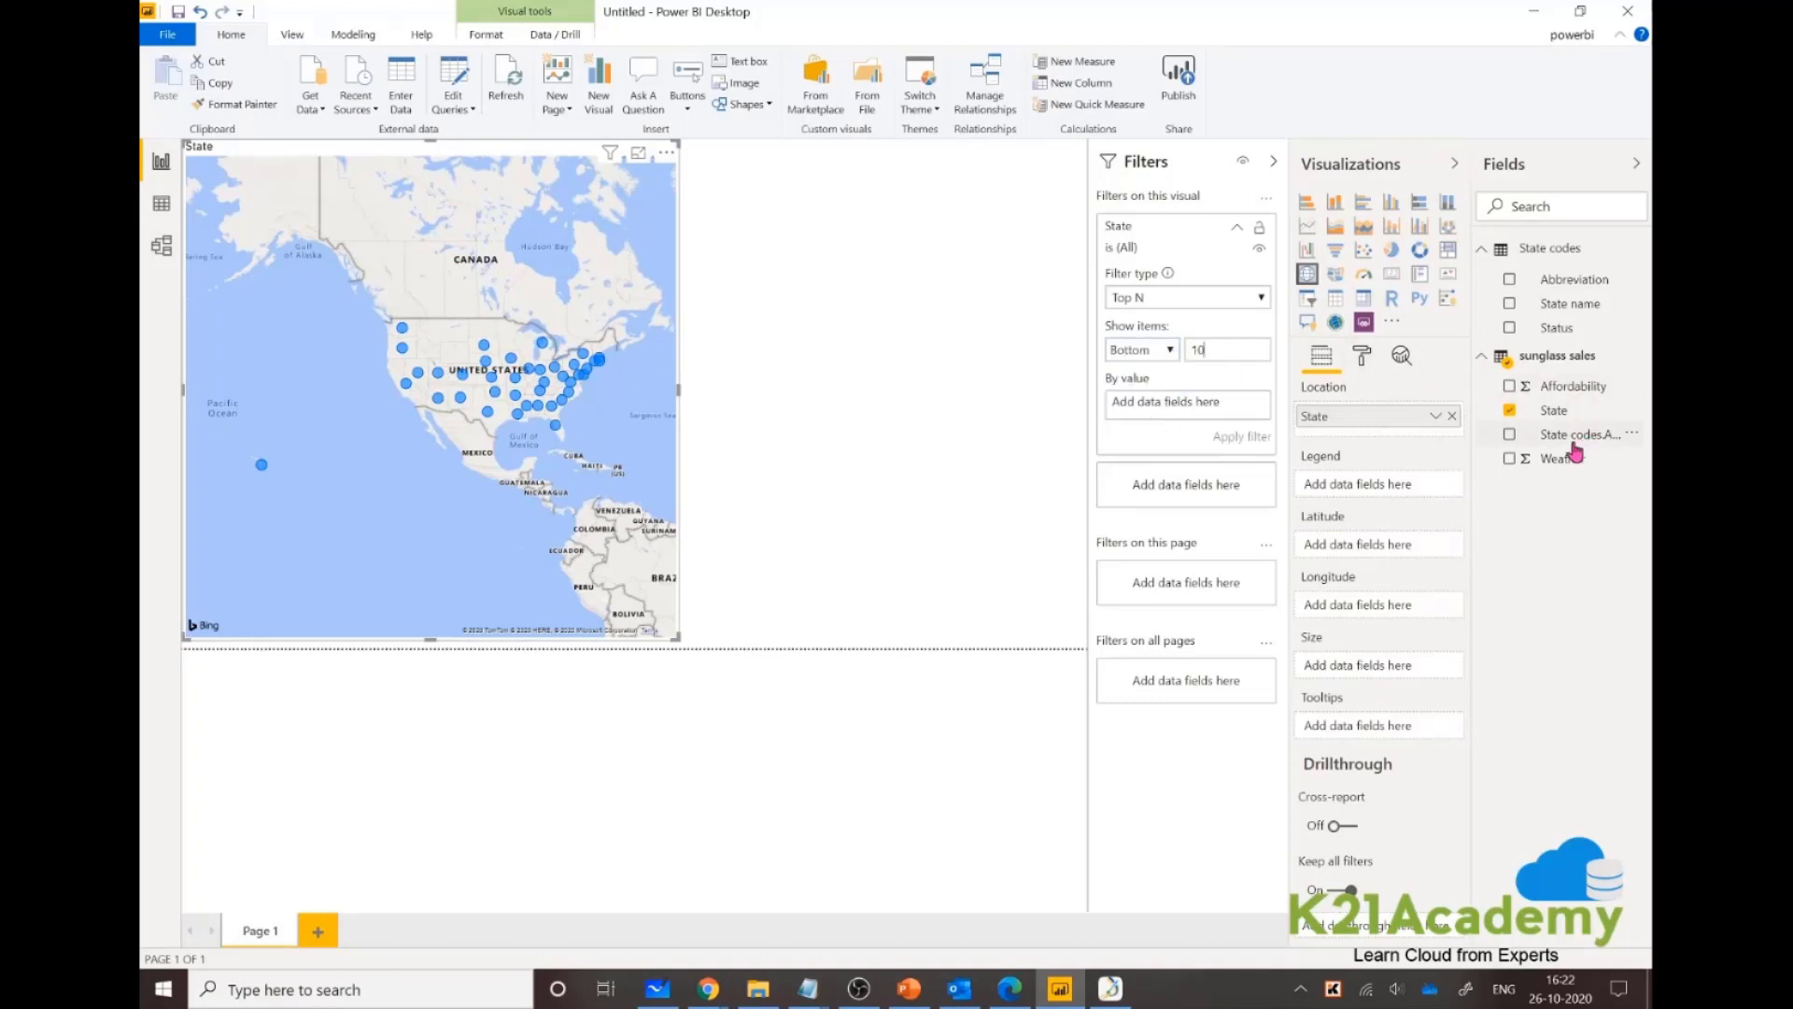
drag(1559, 459, 1169, 406)
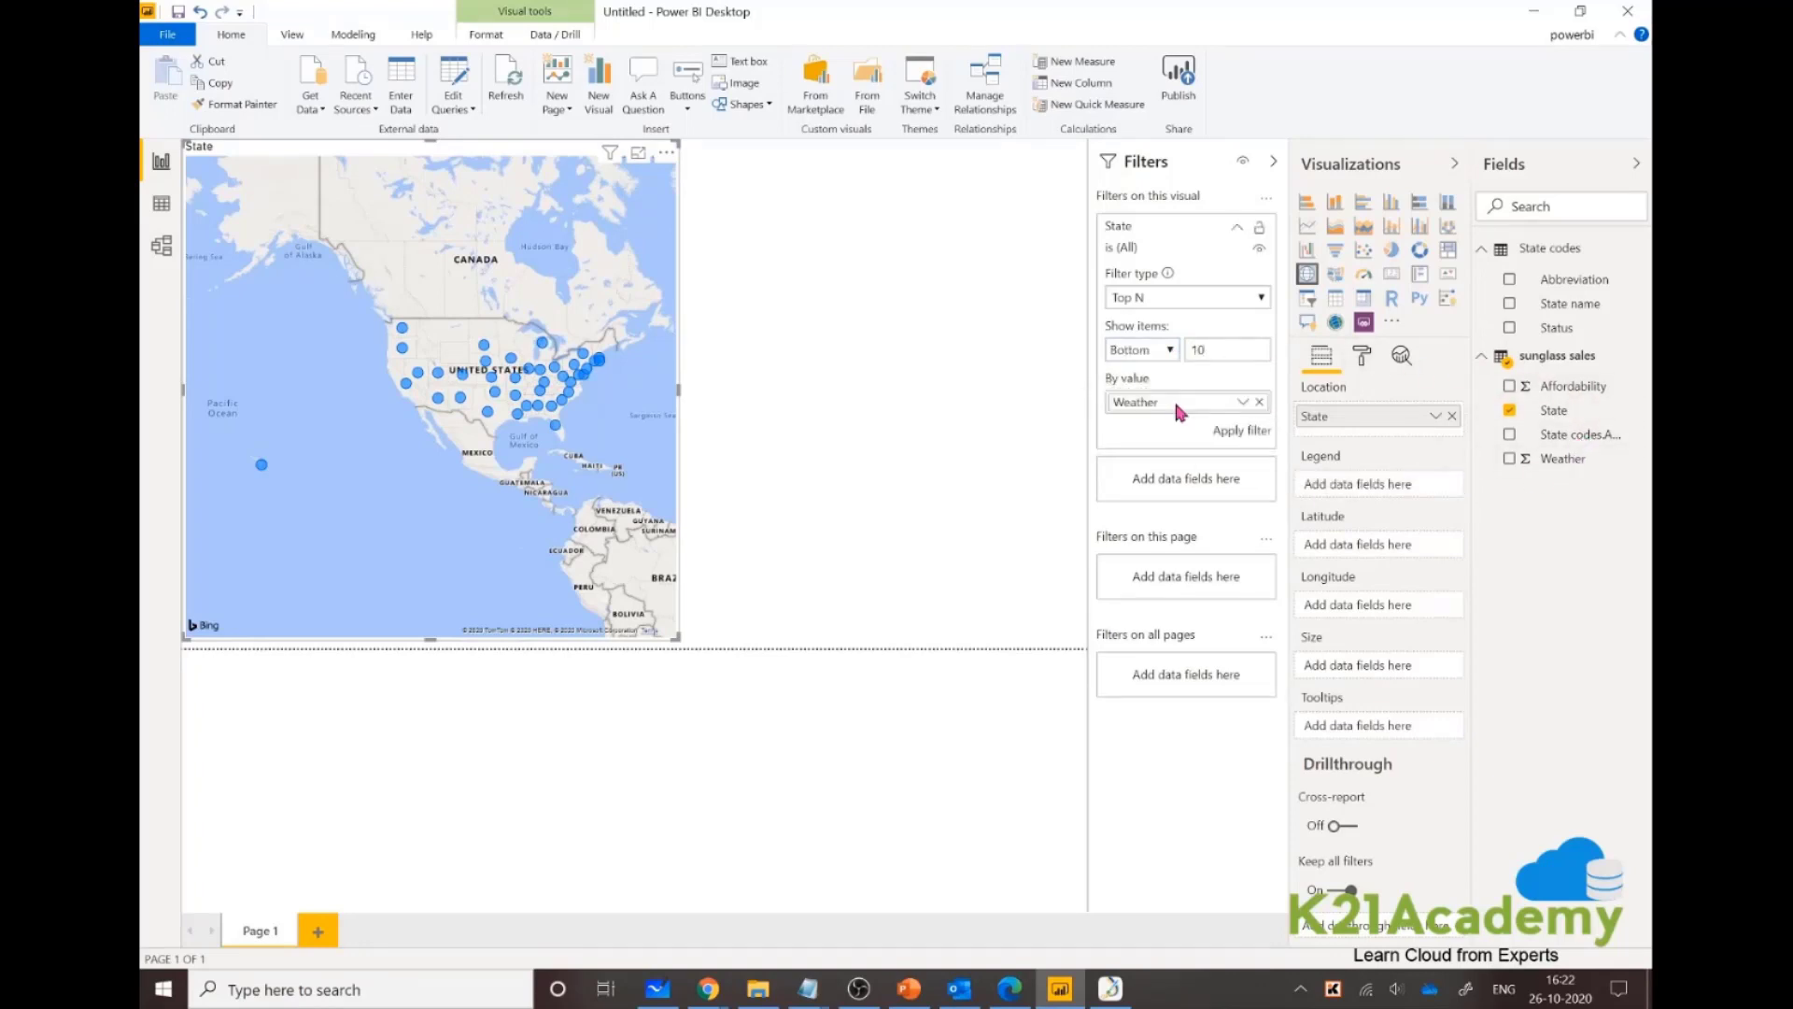
Apply the filter, trying bottom 5 first before settling on bottom 10.
click(1233, 351)
key(BackSpace)
text(5)
click(1244, 432)
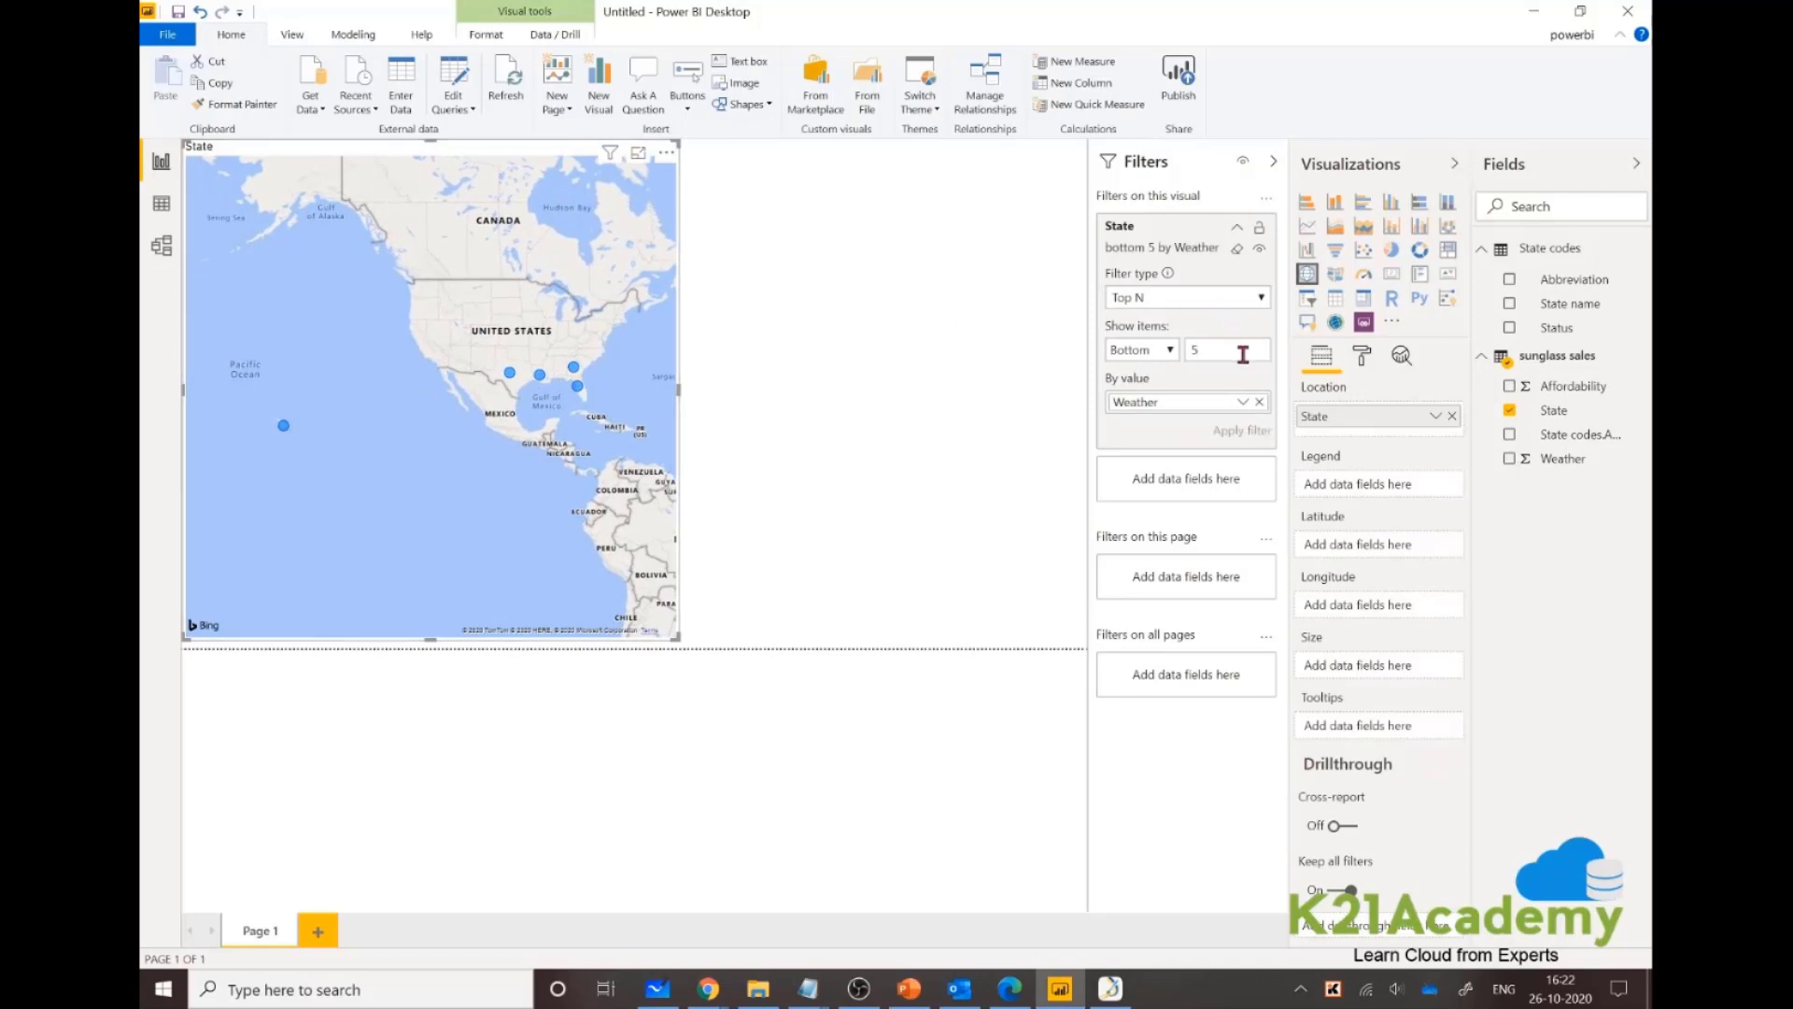
text(10)
click(1247, 430)
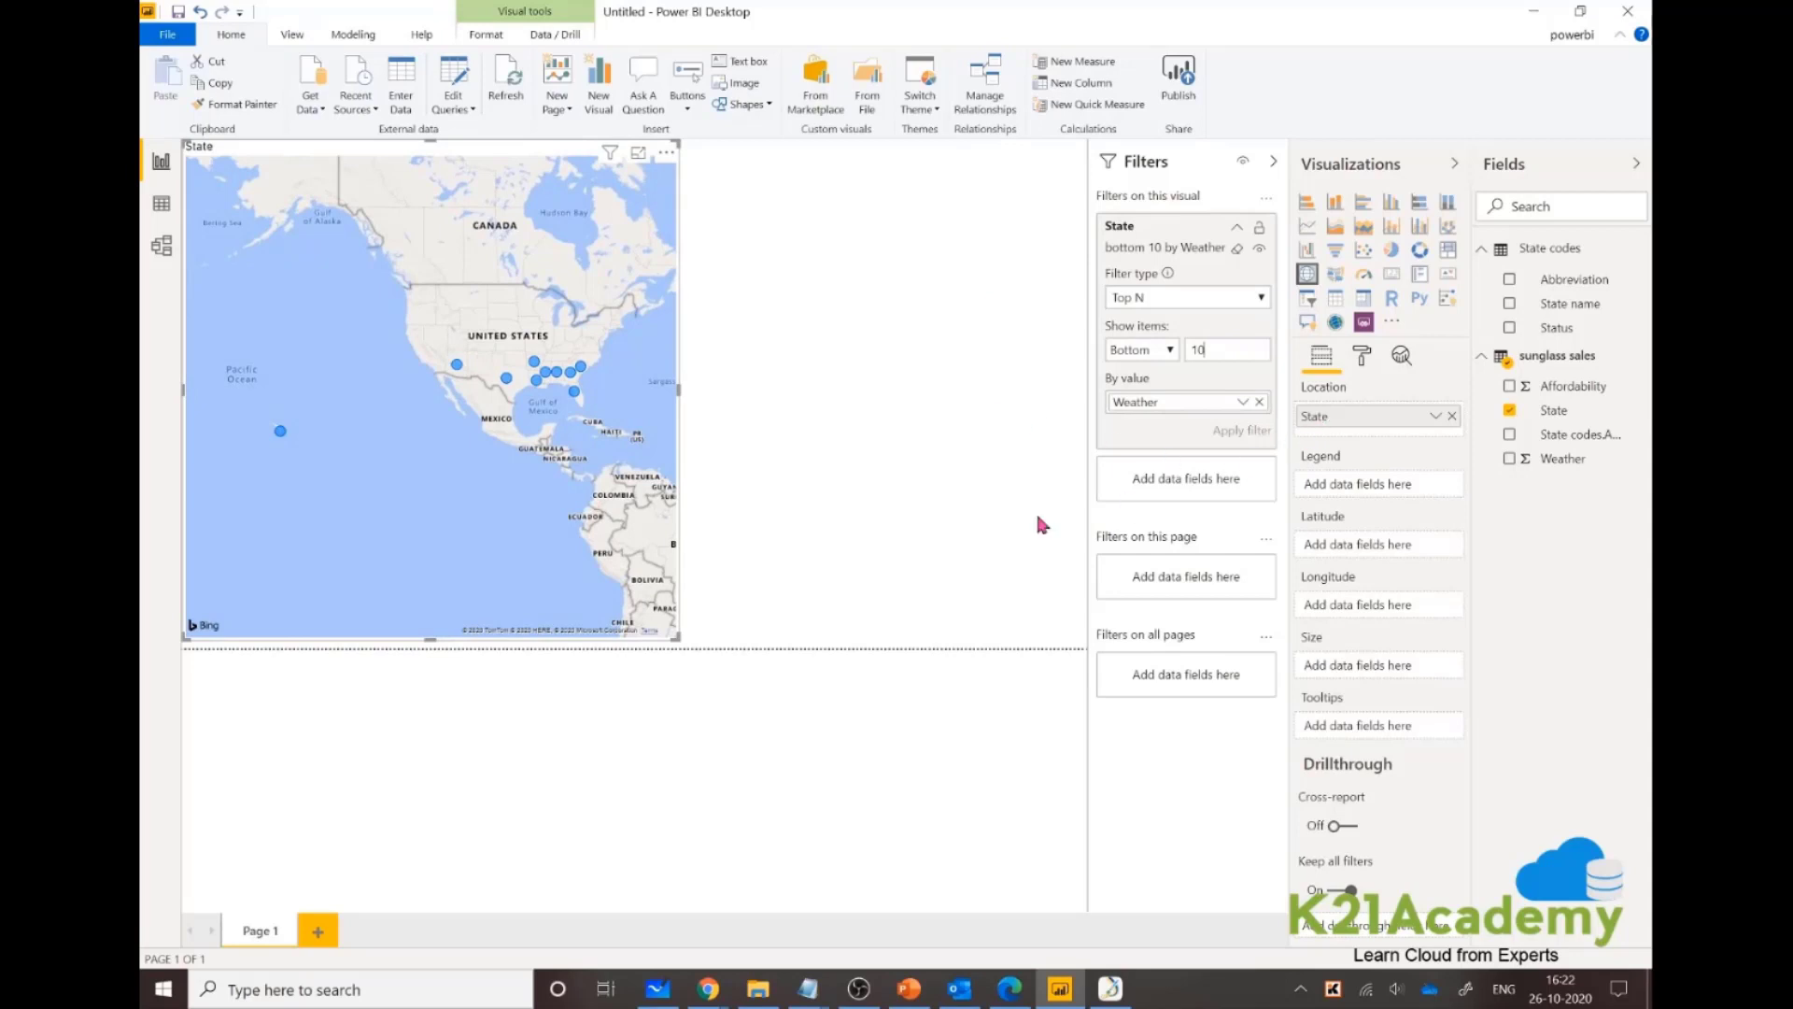
Add a clustered column chart of Weather by State beside the map.
click(917, 430)
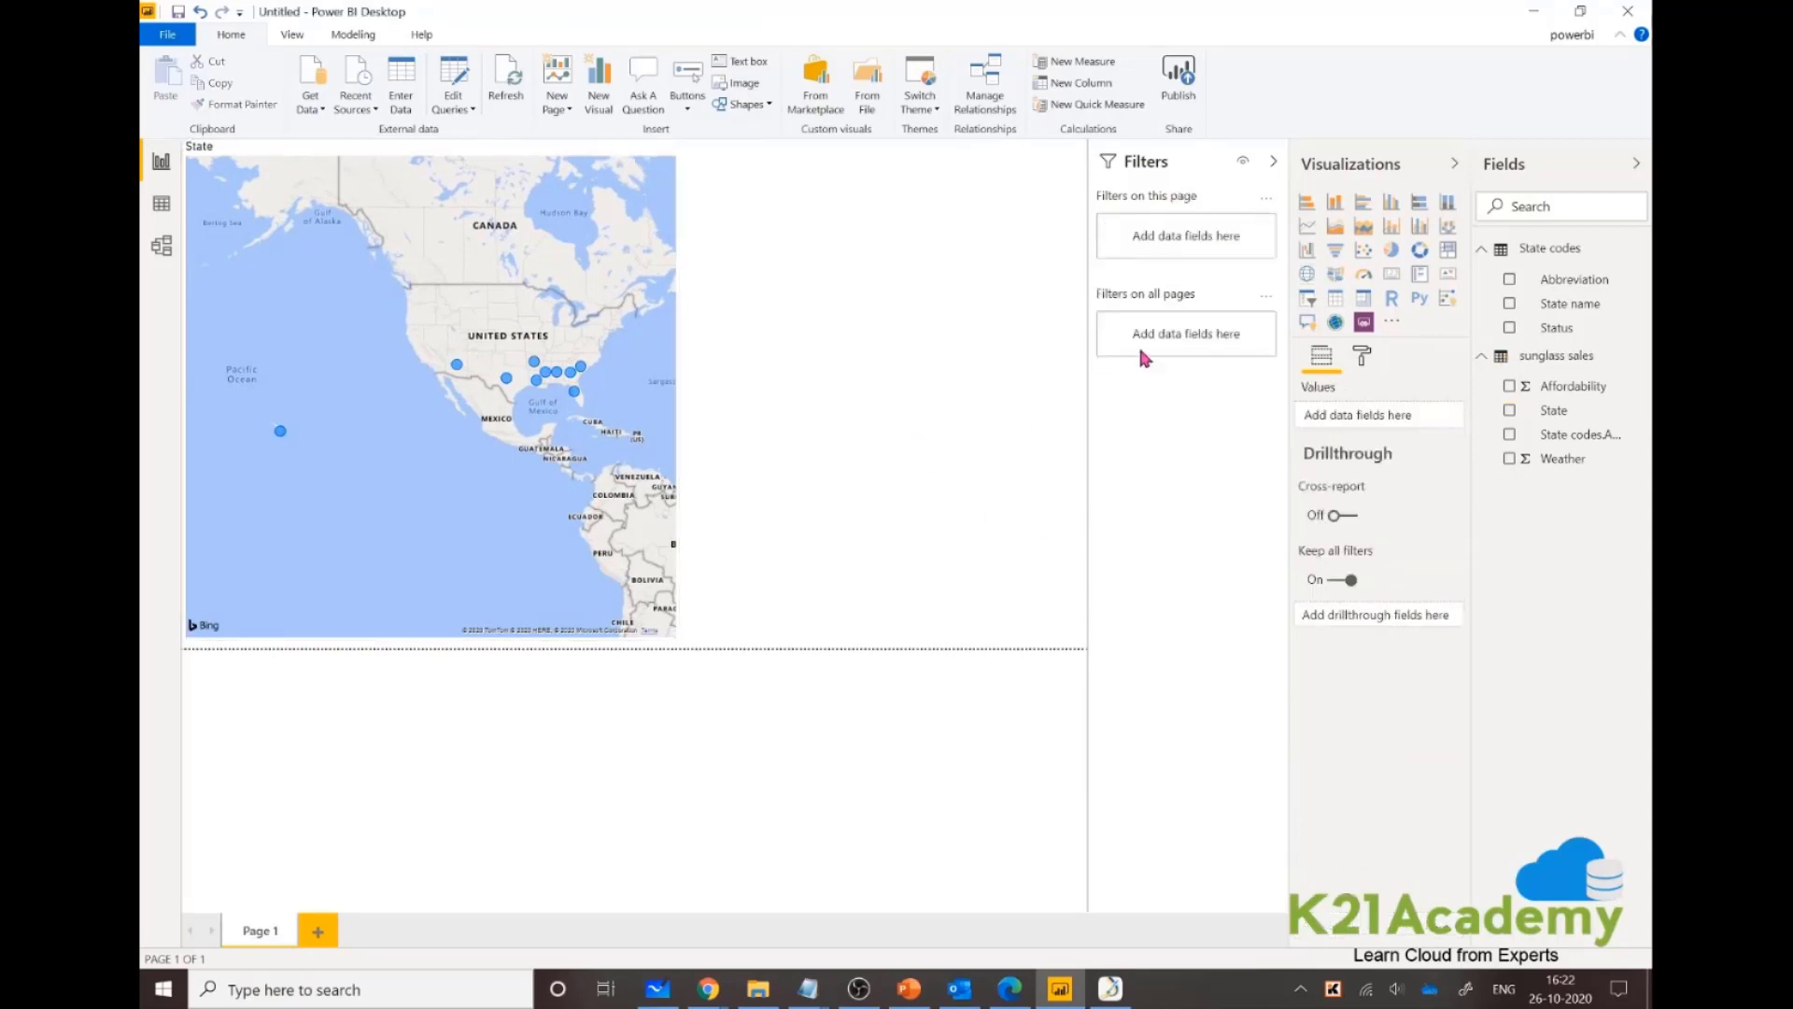
click(1336, 202)
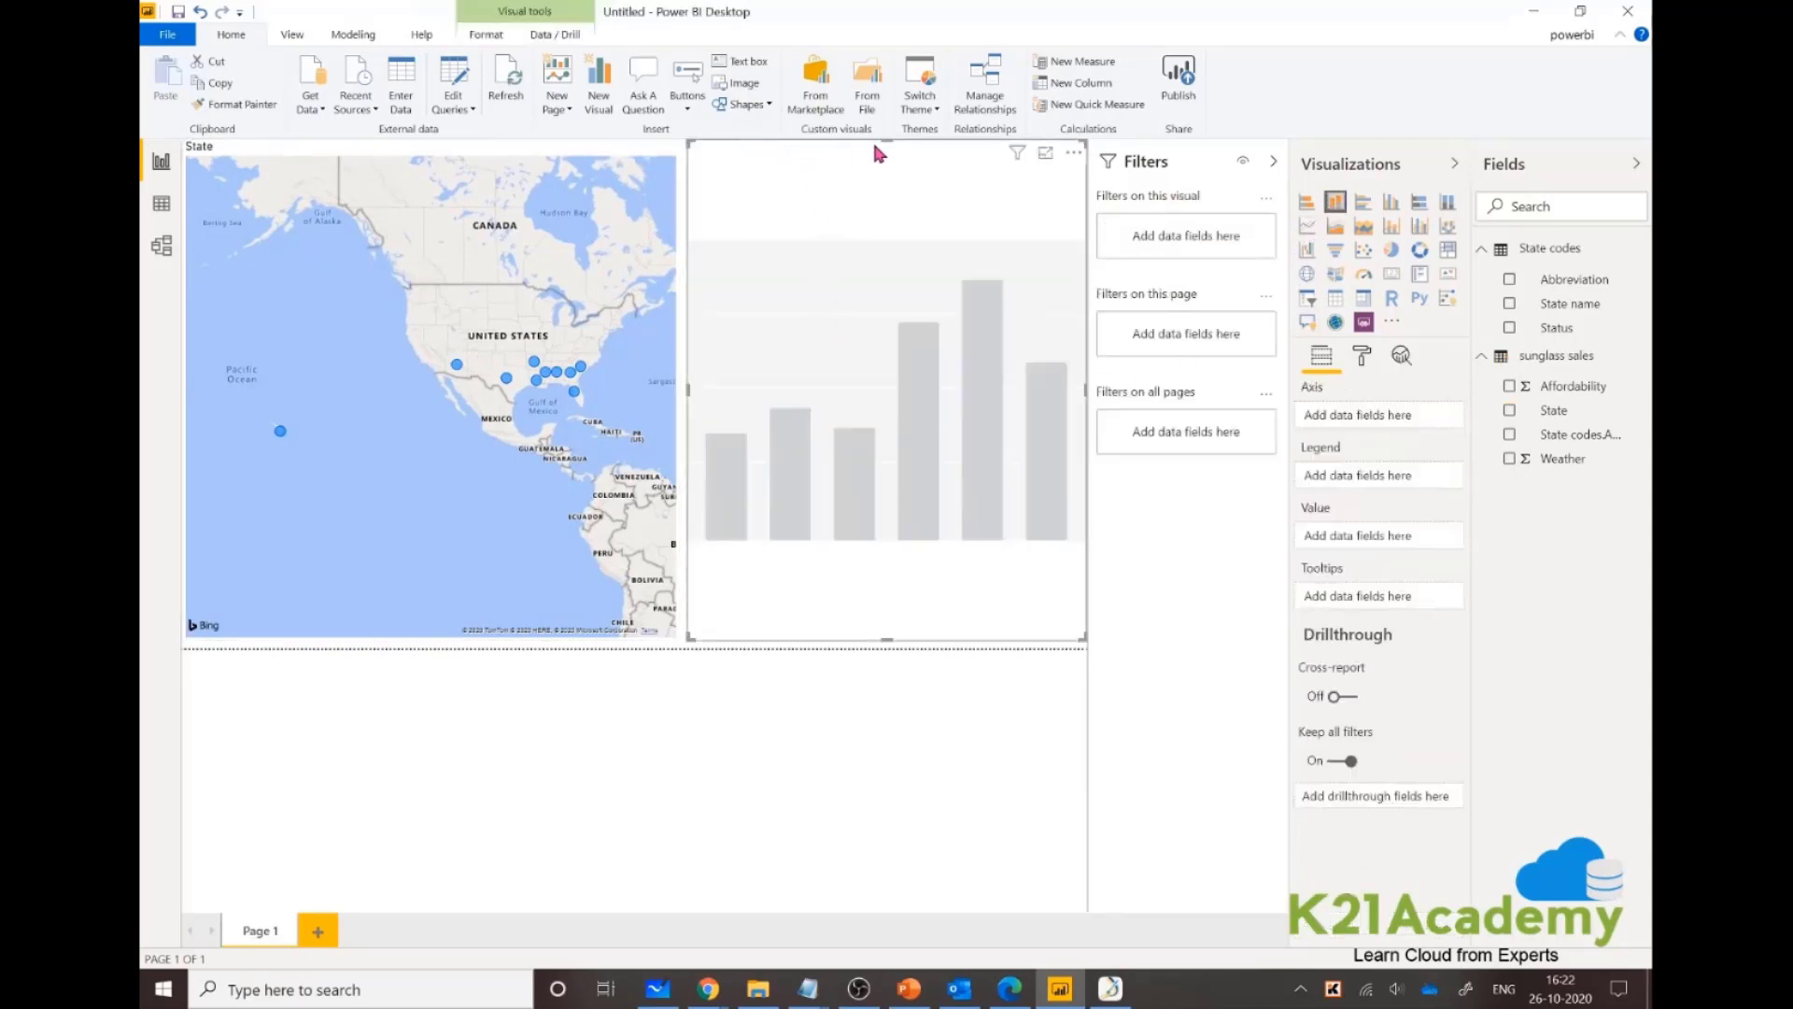
drag(875, 150, 888, 400)
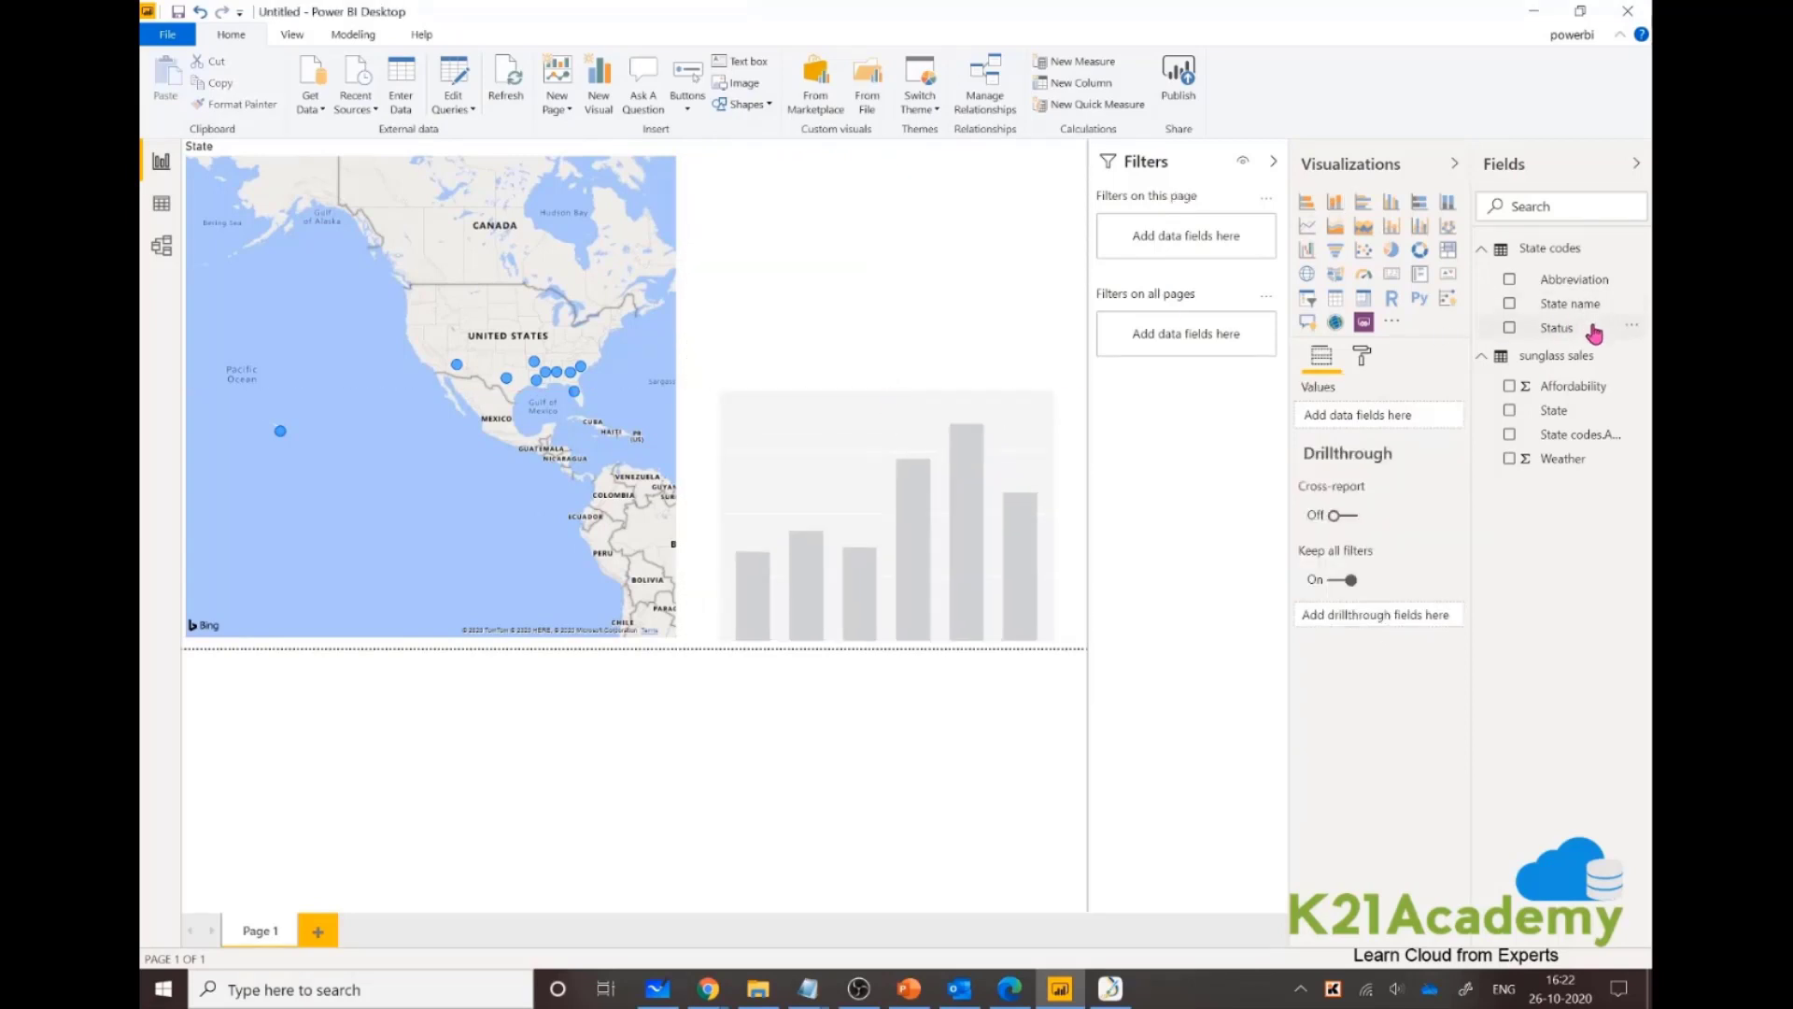
drag(1569, 420, 923, 646)
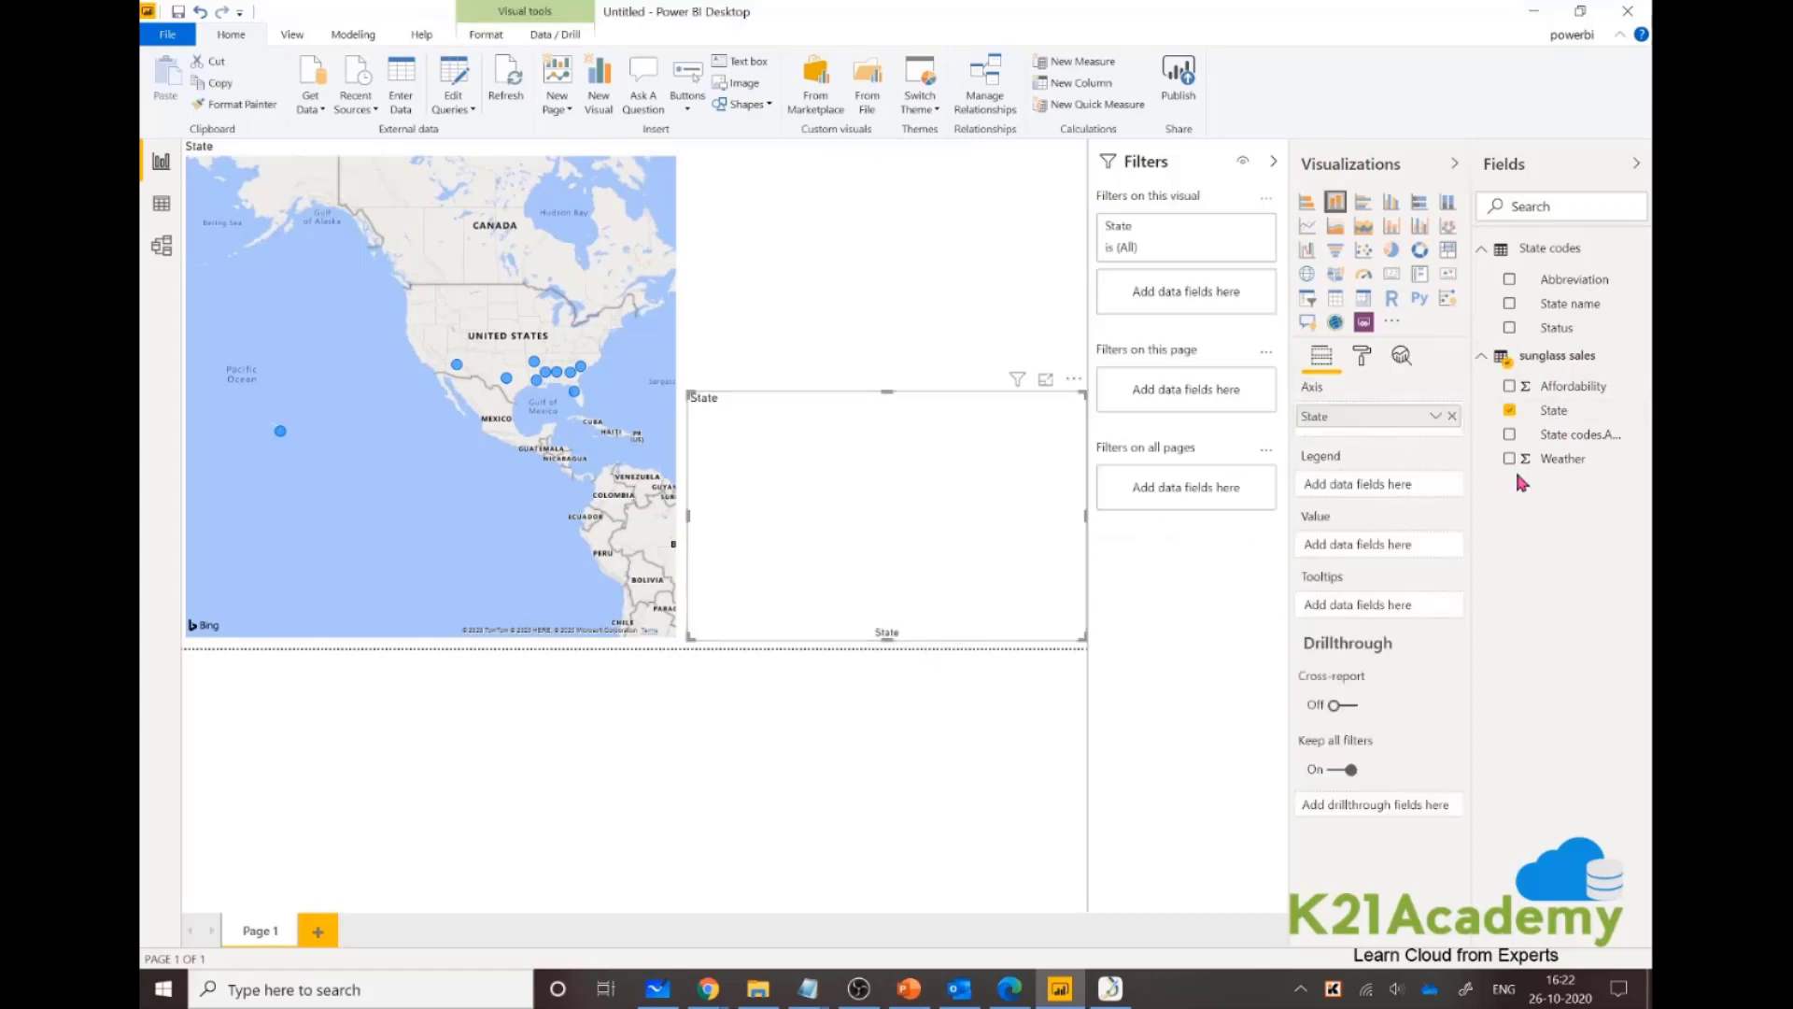
drag(1562, 460, 753, 482)
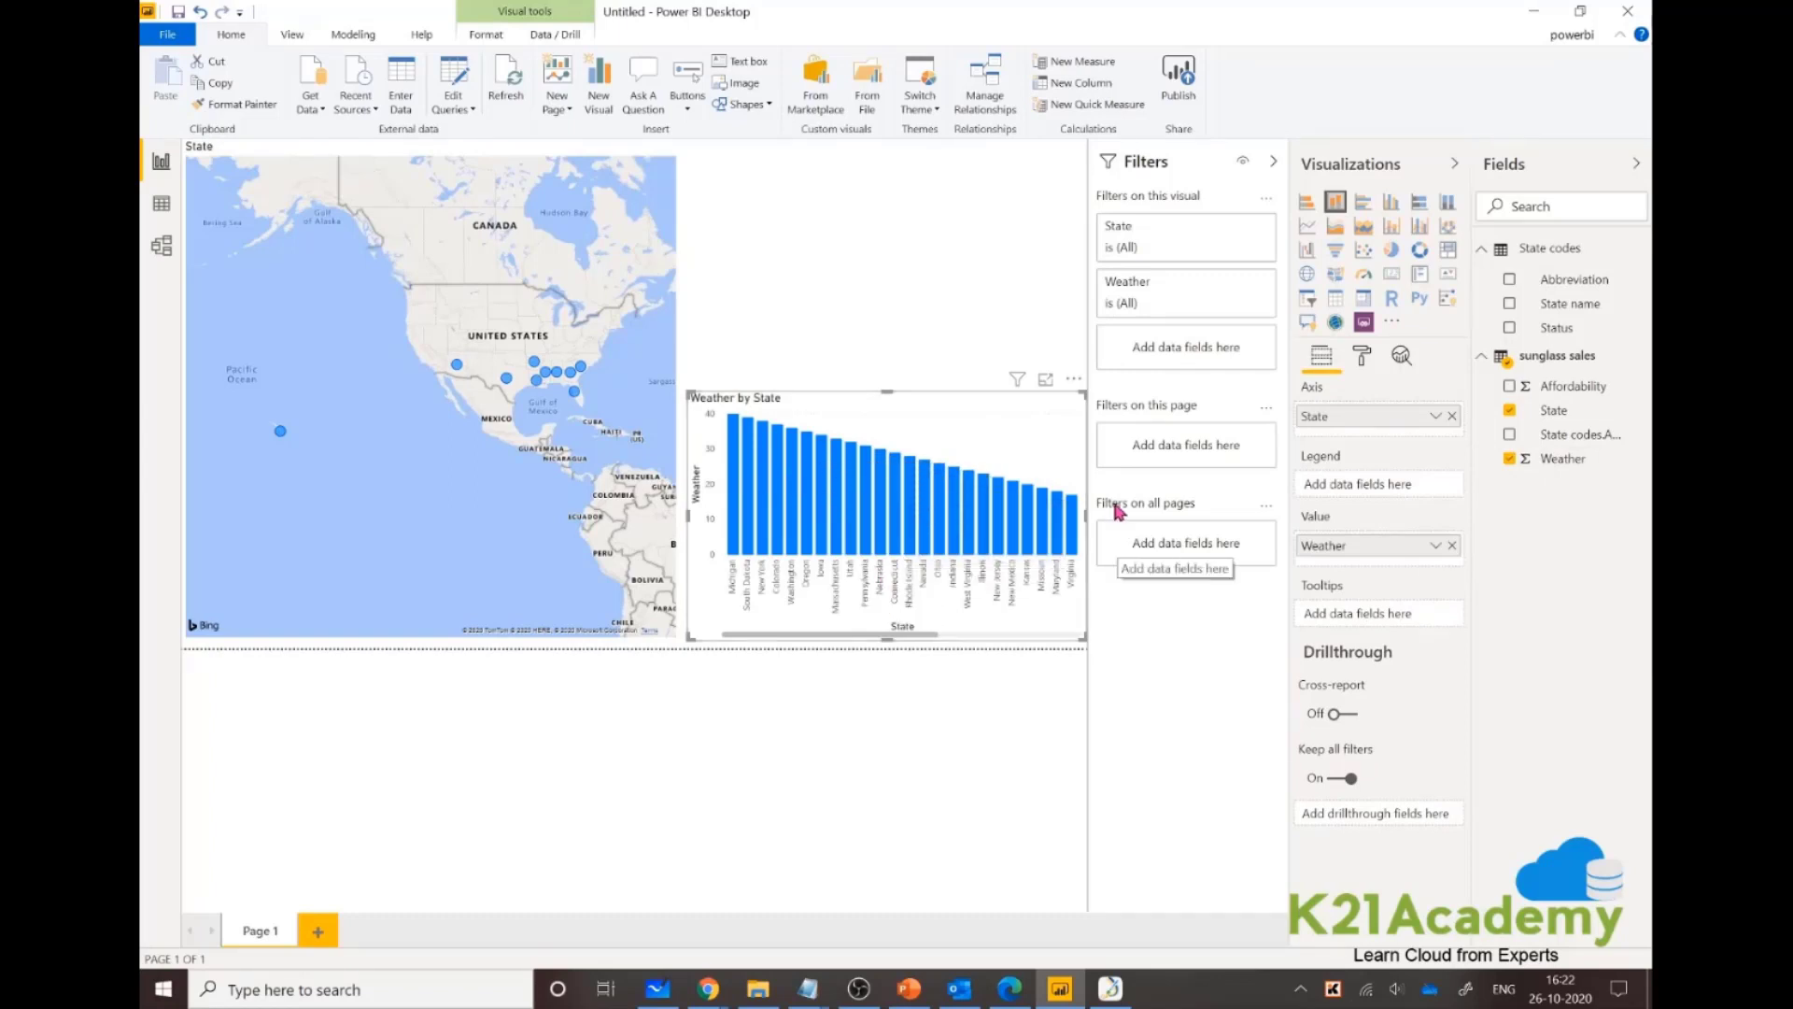
Cross-filter the map via the Illinois, Rhode Island, Iowa, then New York bars.
click(1229, 299)
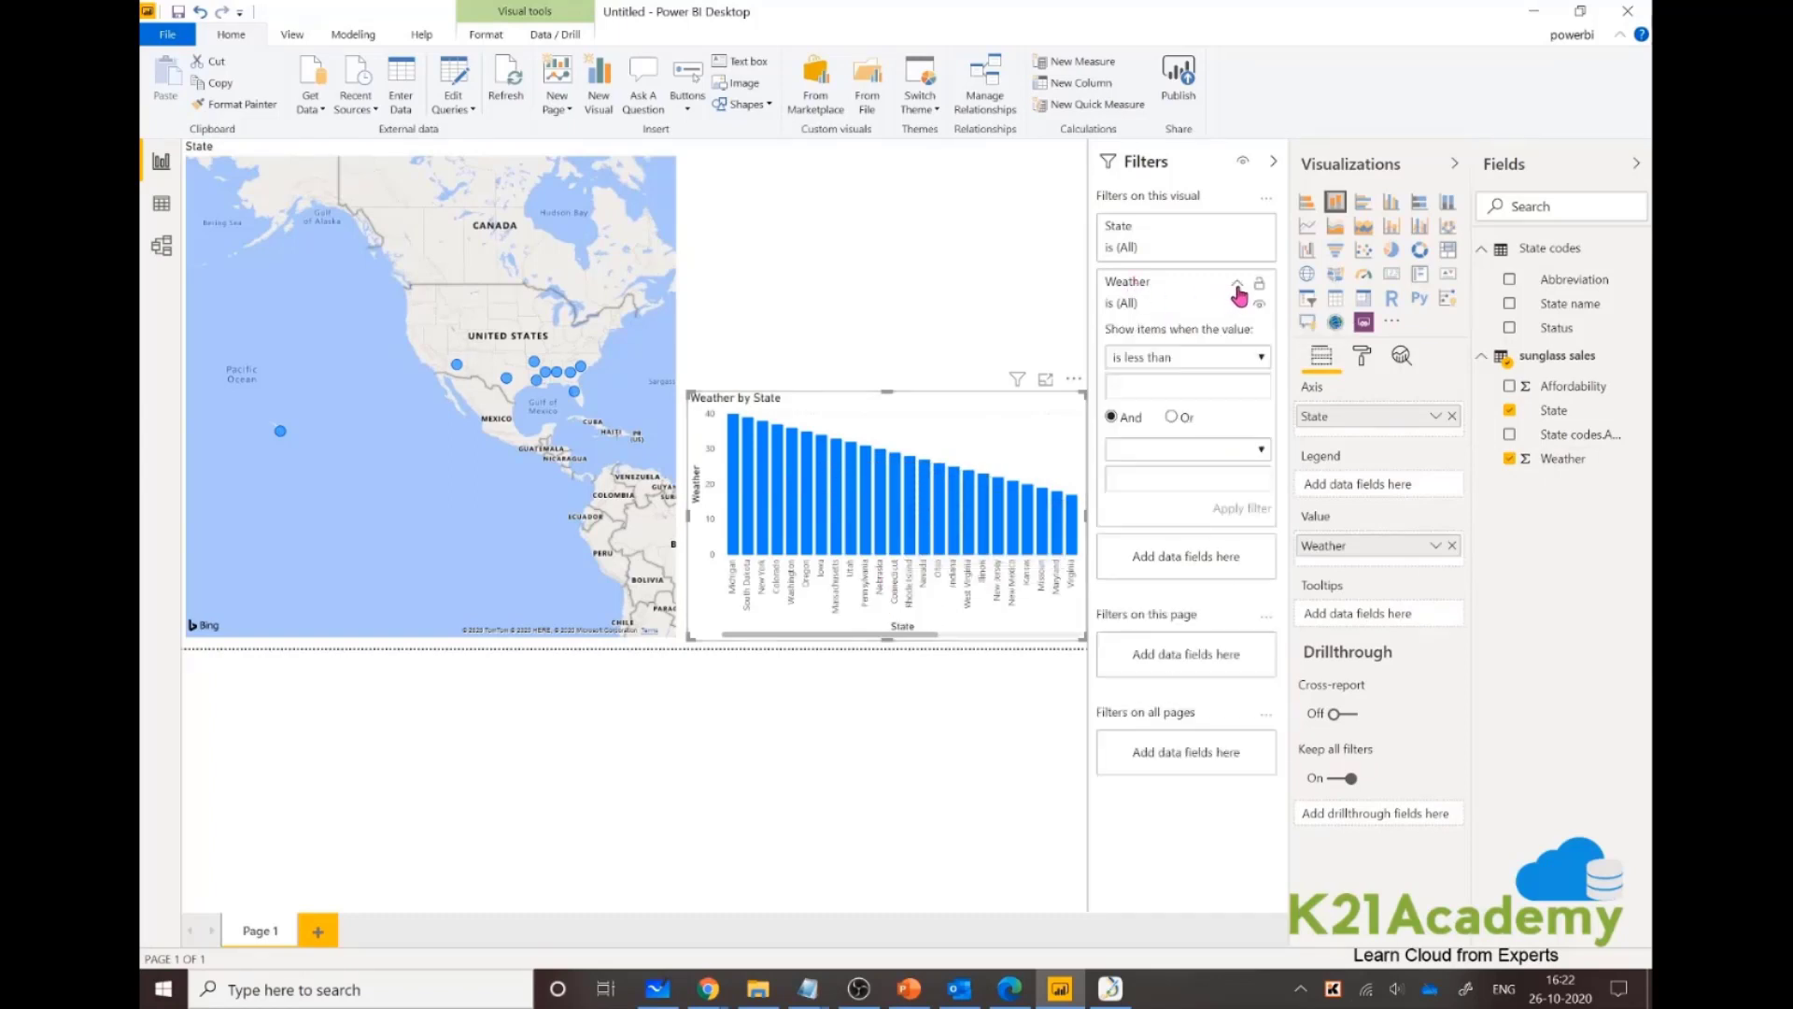
click(1175, 355)
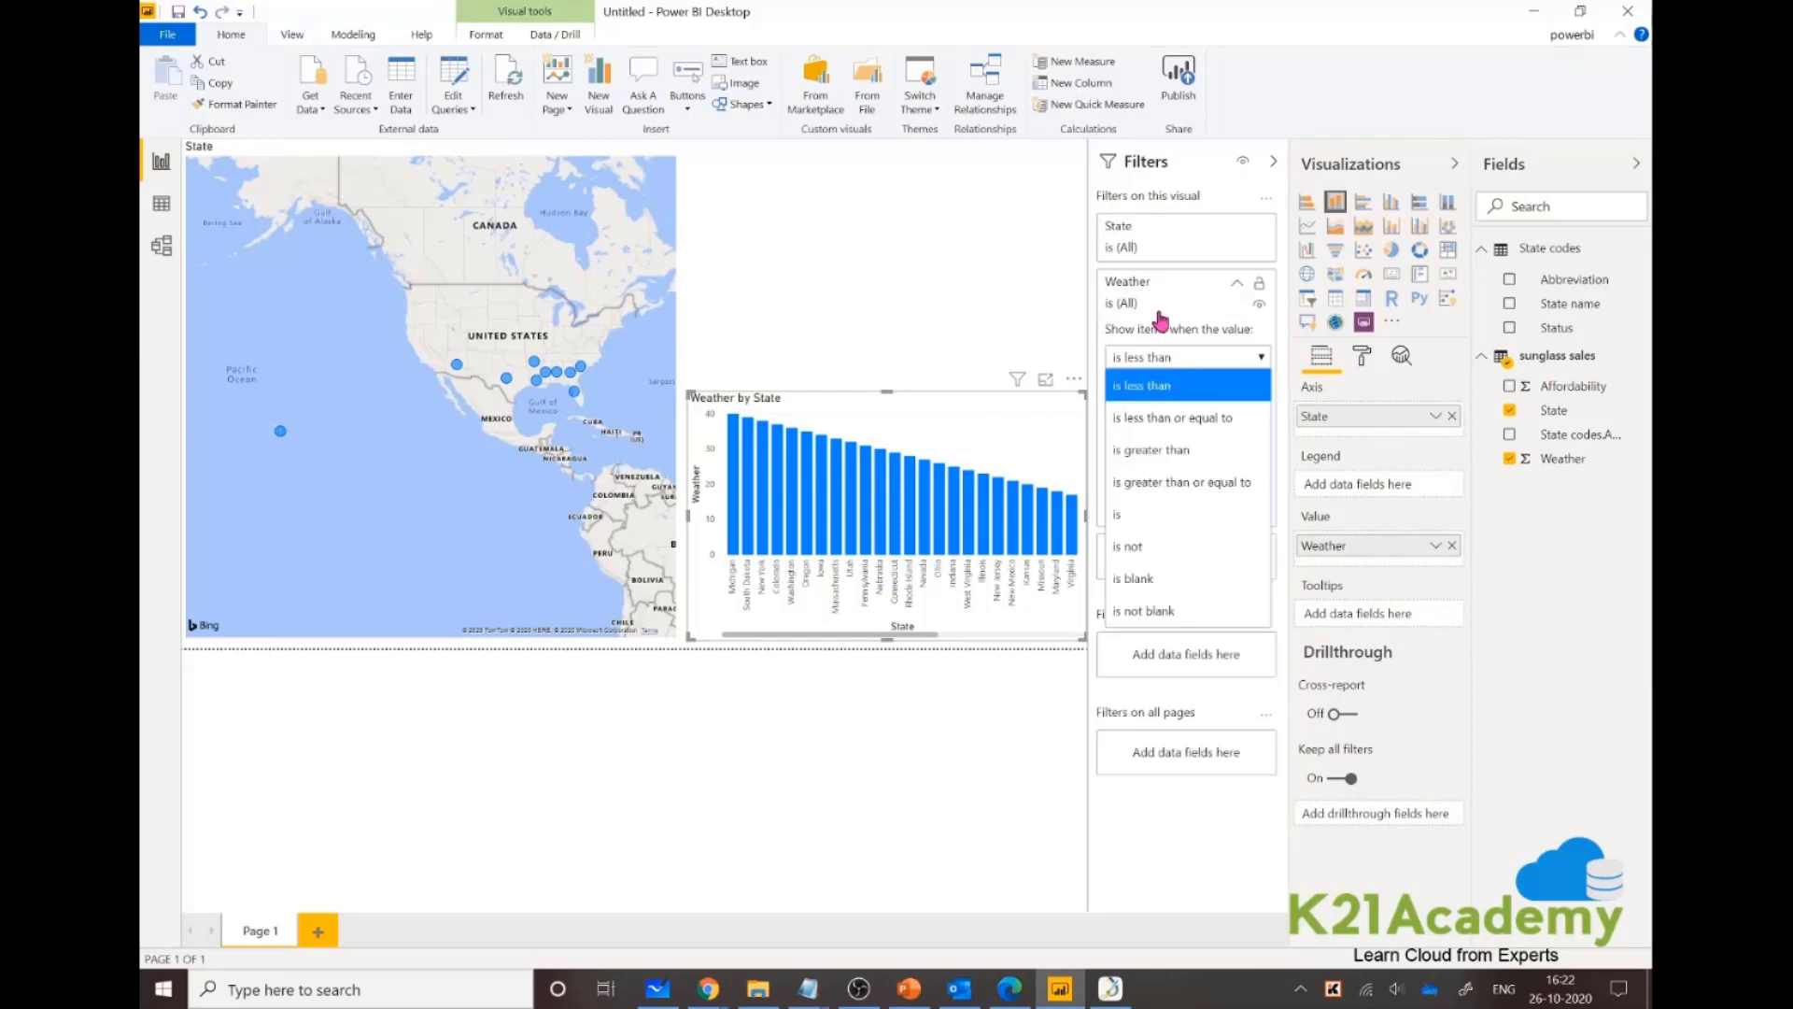
click(1184, 365)
click(982, 495)
click(911, 509)
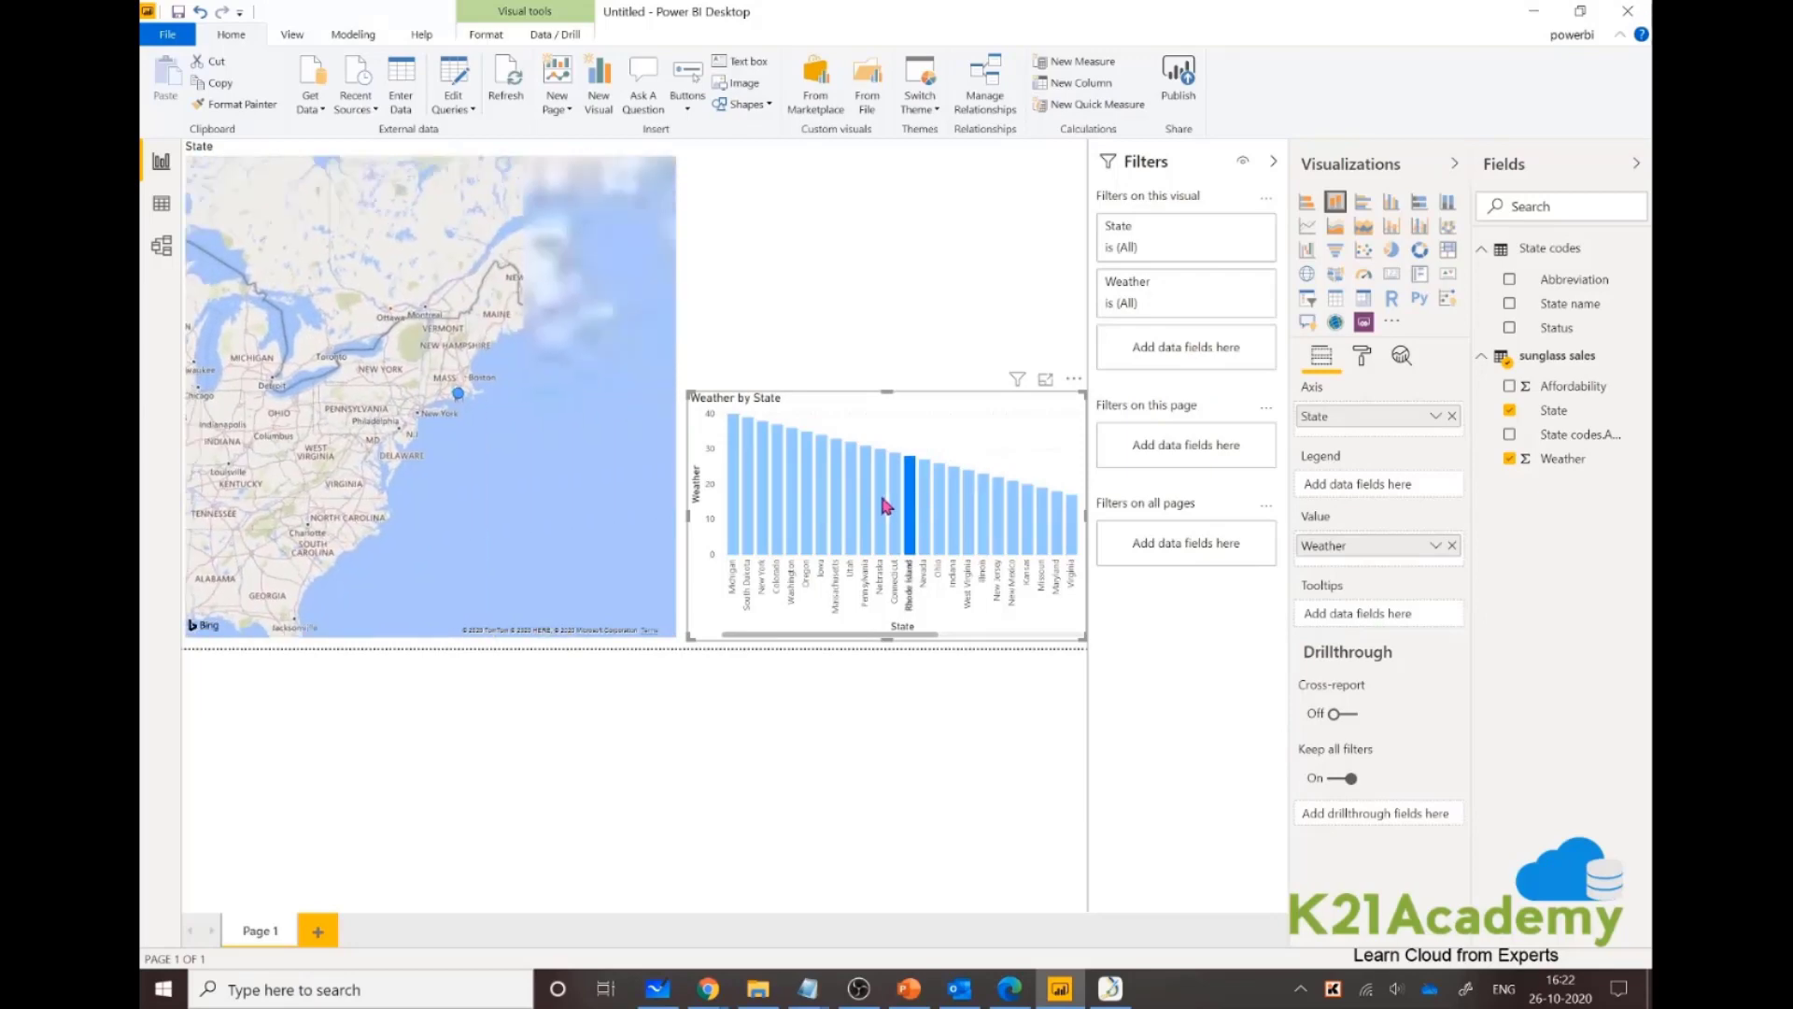
click(821, 504)
click(762, 491)
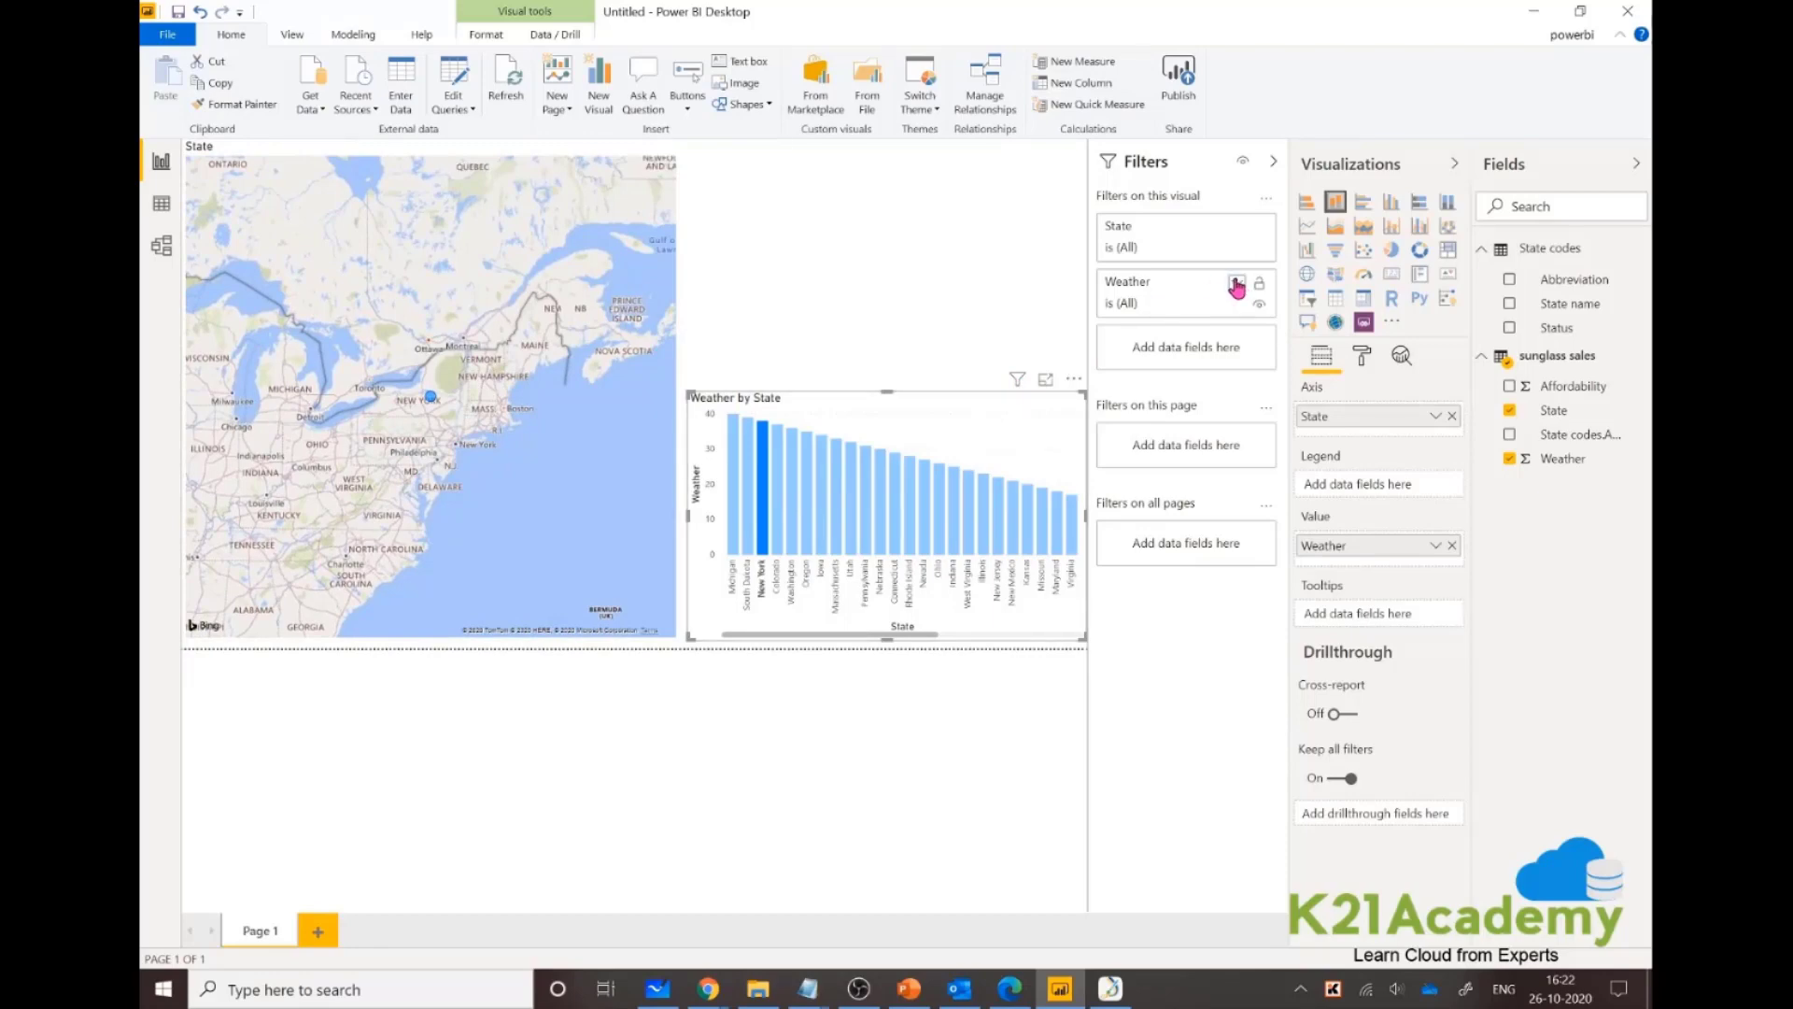
click(1237, 287)
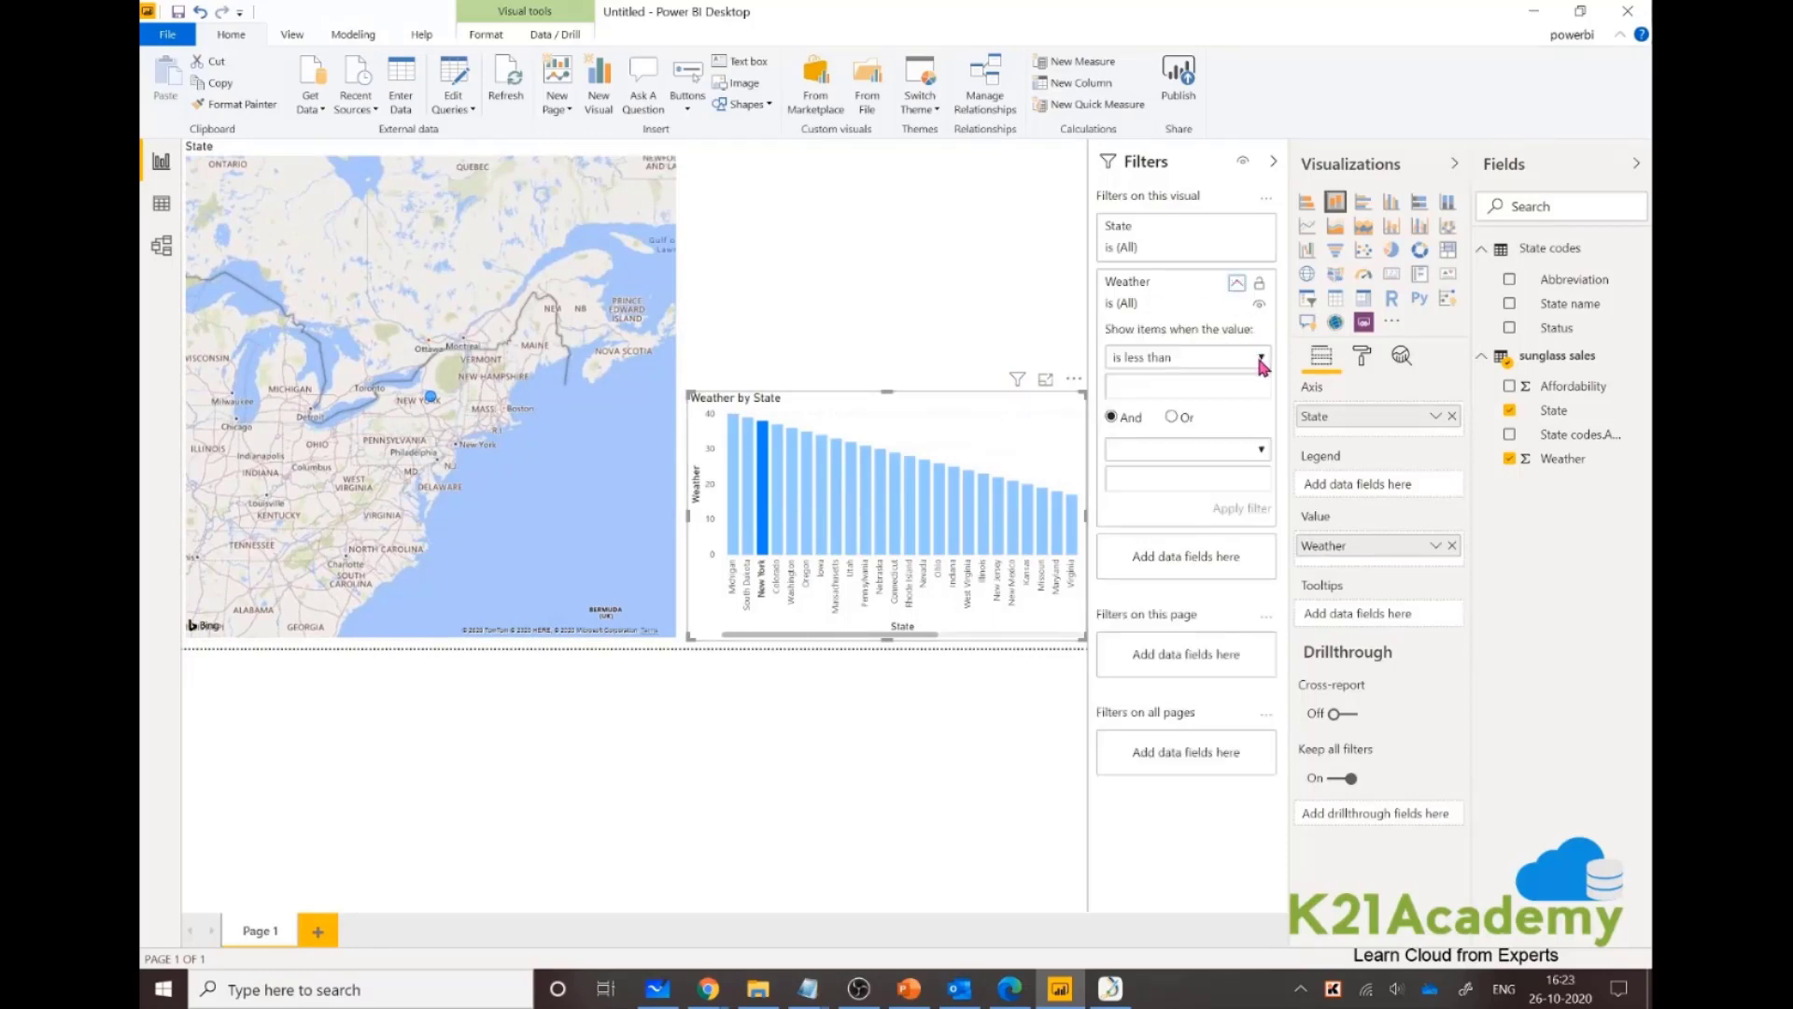
click(1238, 287)
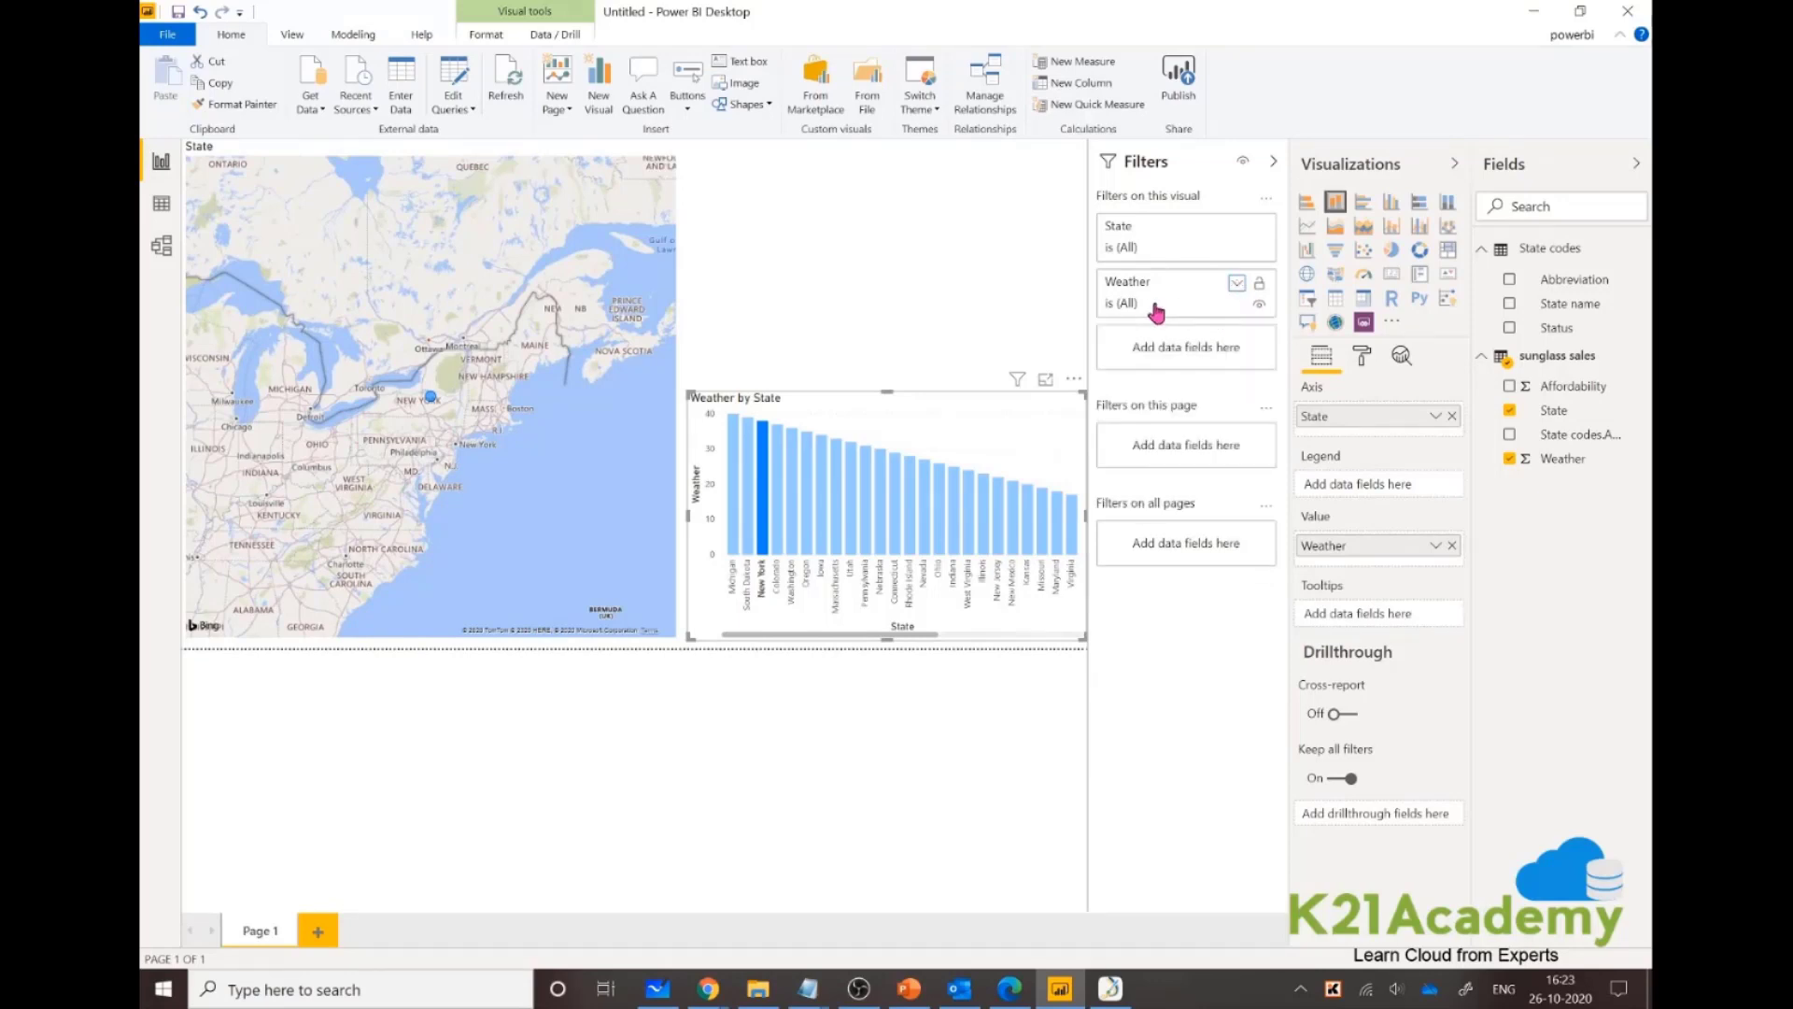
click(484, 837)
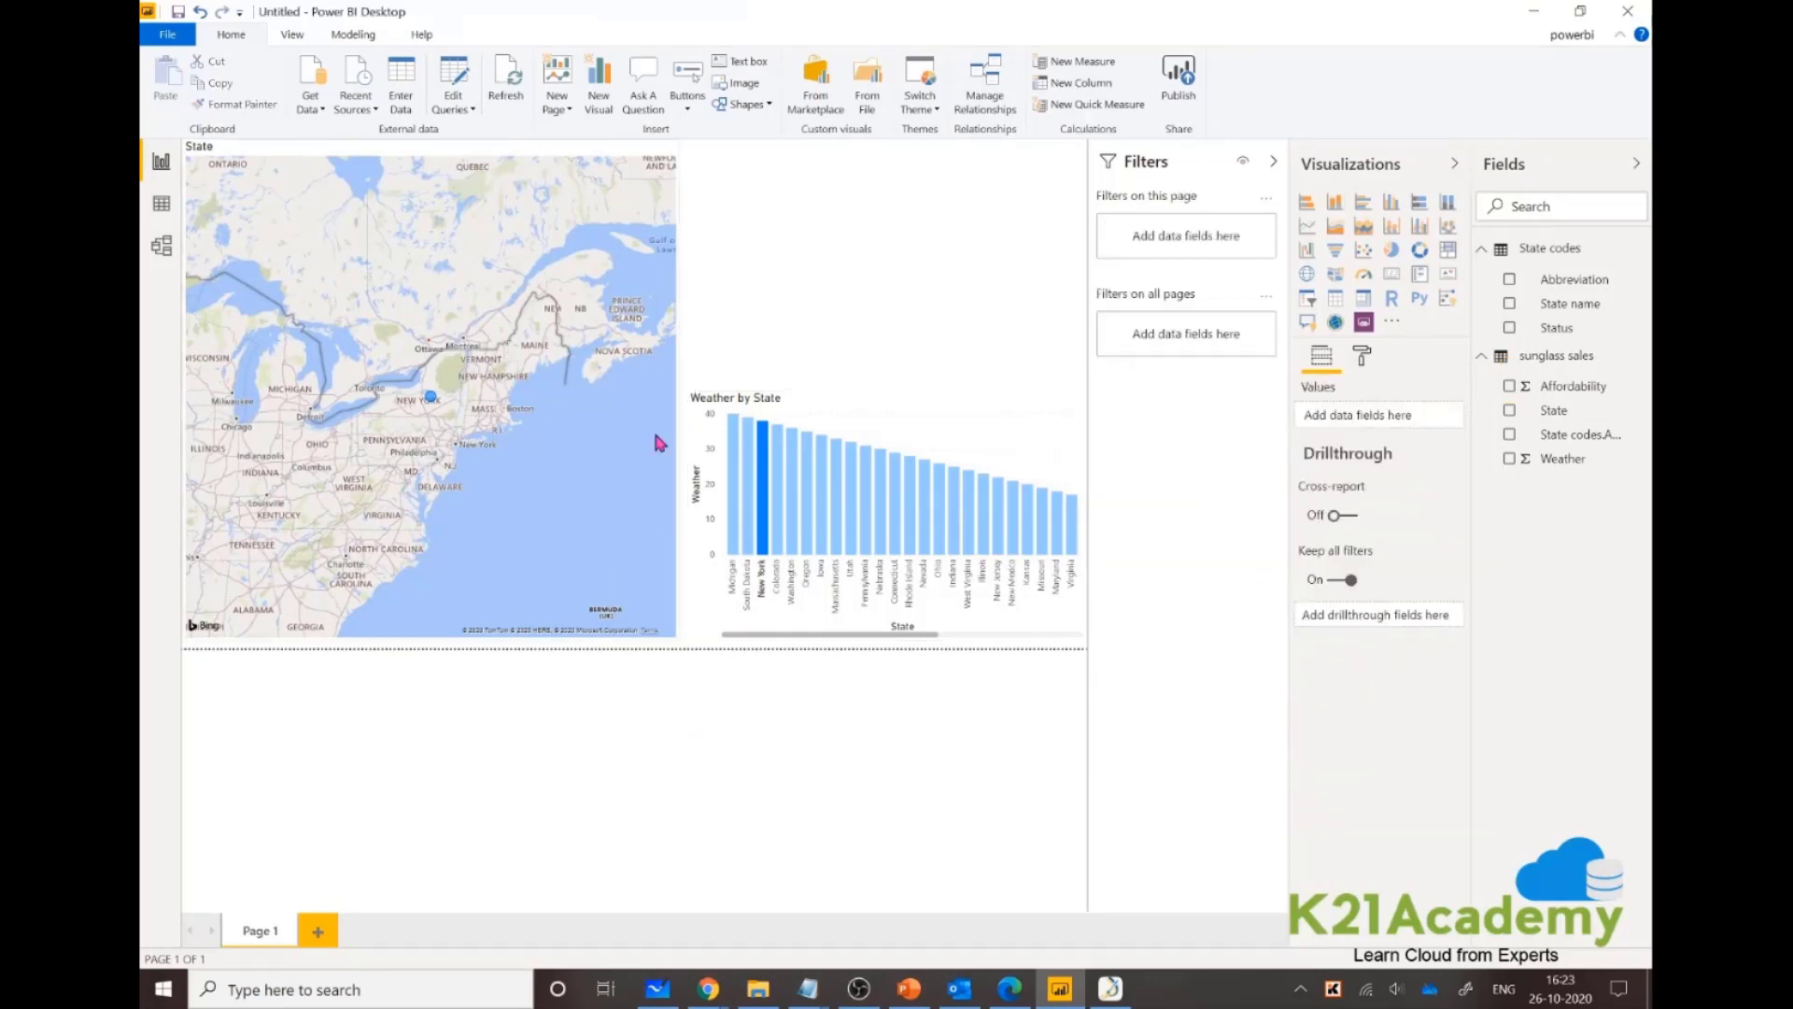
Add a blank Page 2 with an enlarged empty table visual.
click(318, 932)
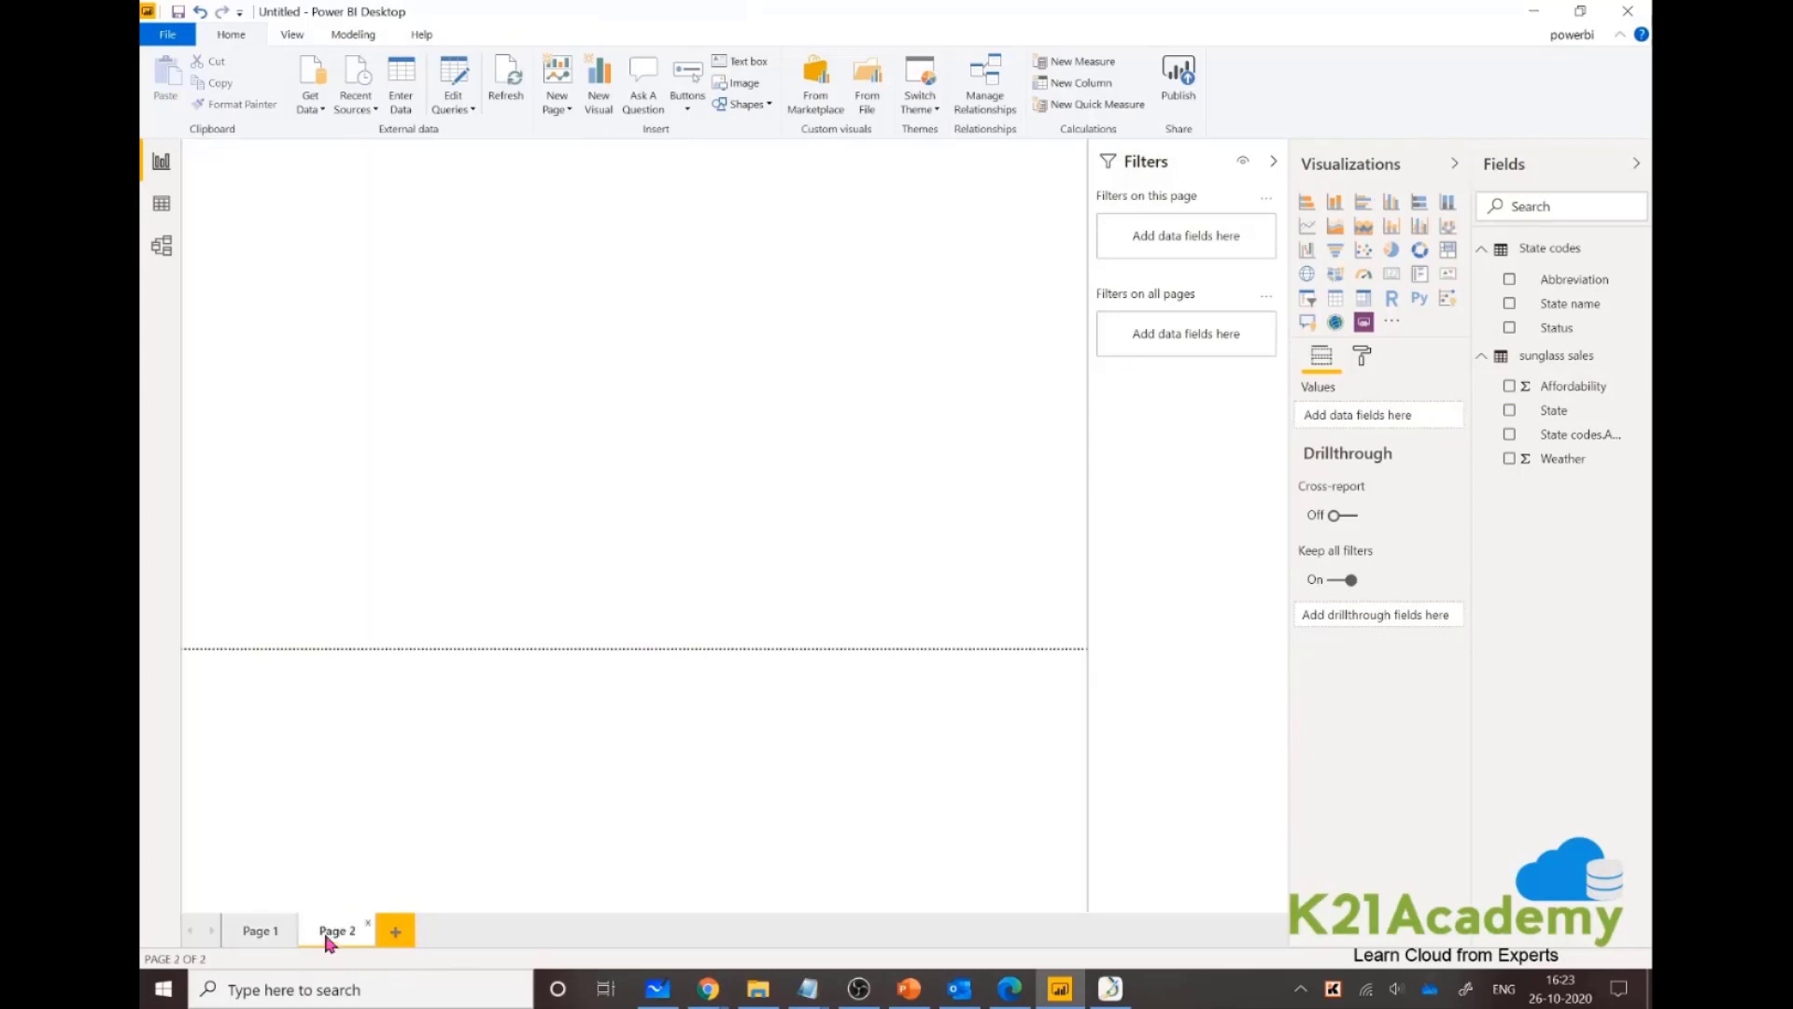
click(1335, 300)
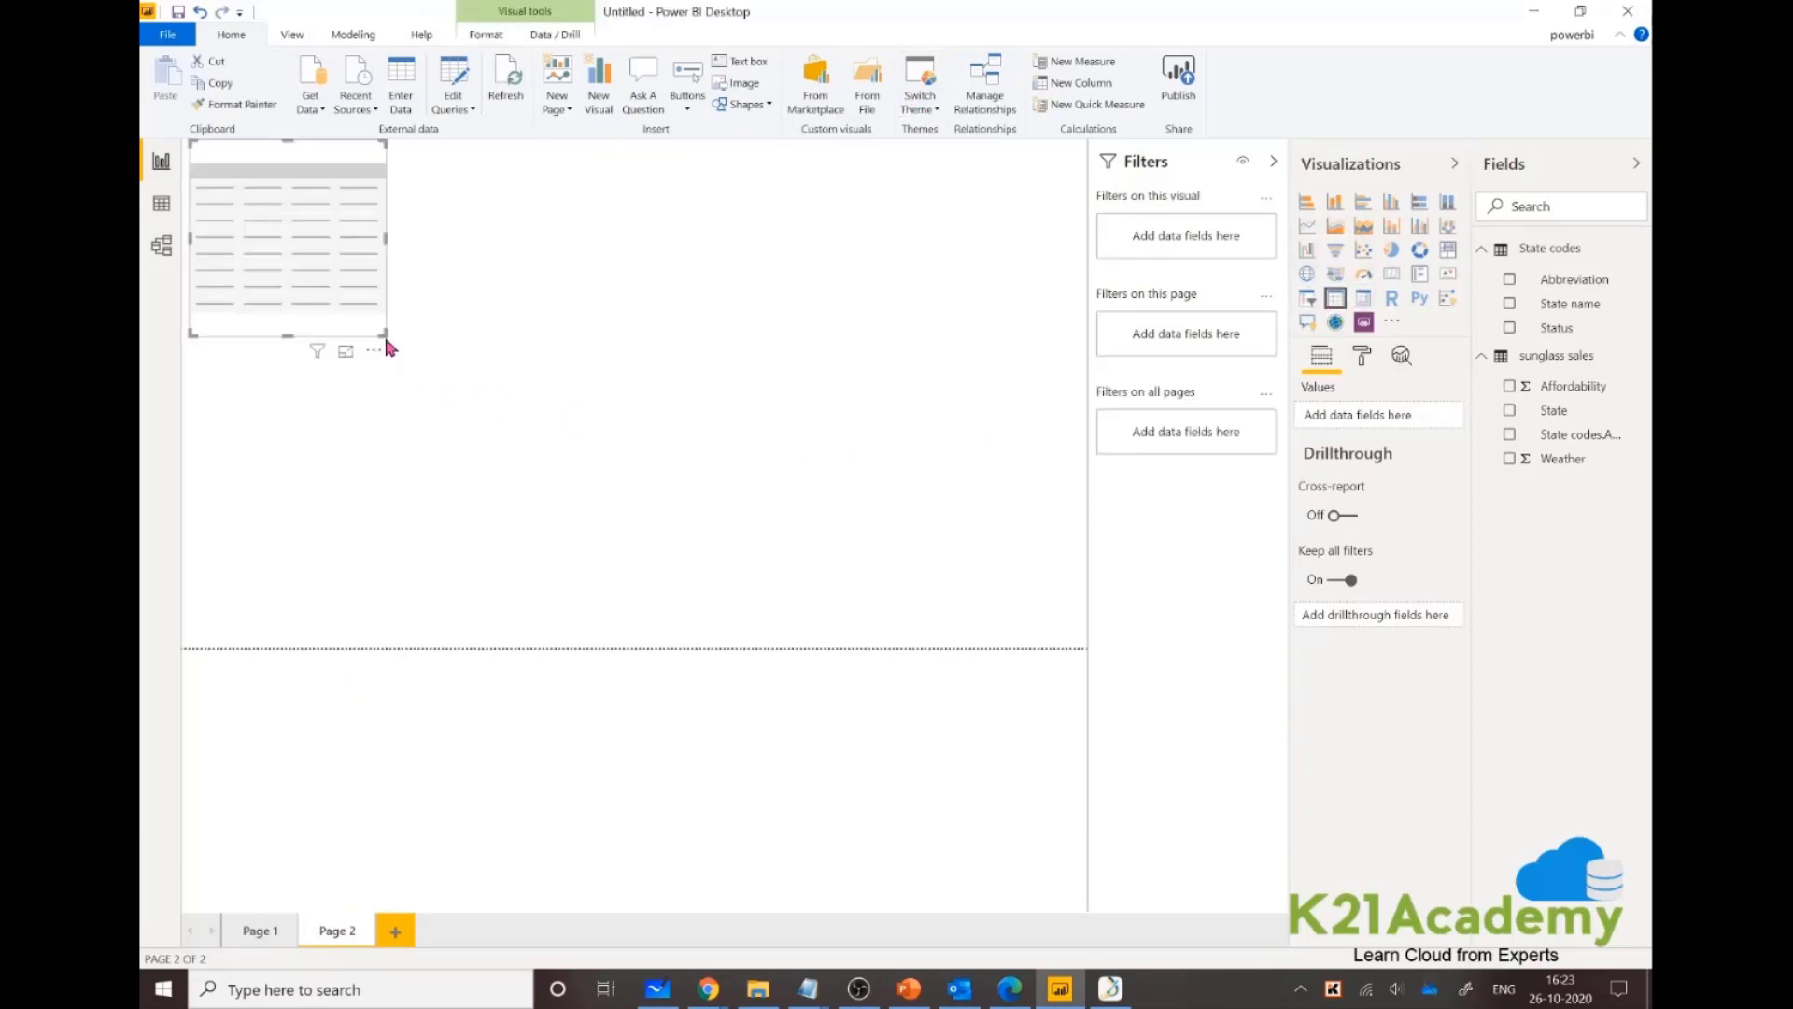
drag(384, 334, 792, 650)
click(798, 665)
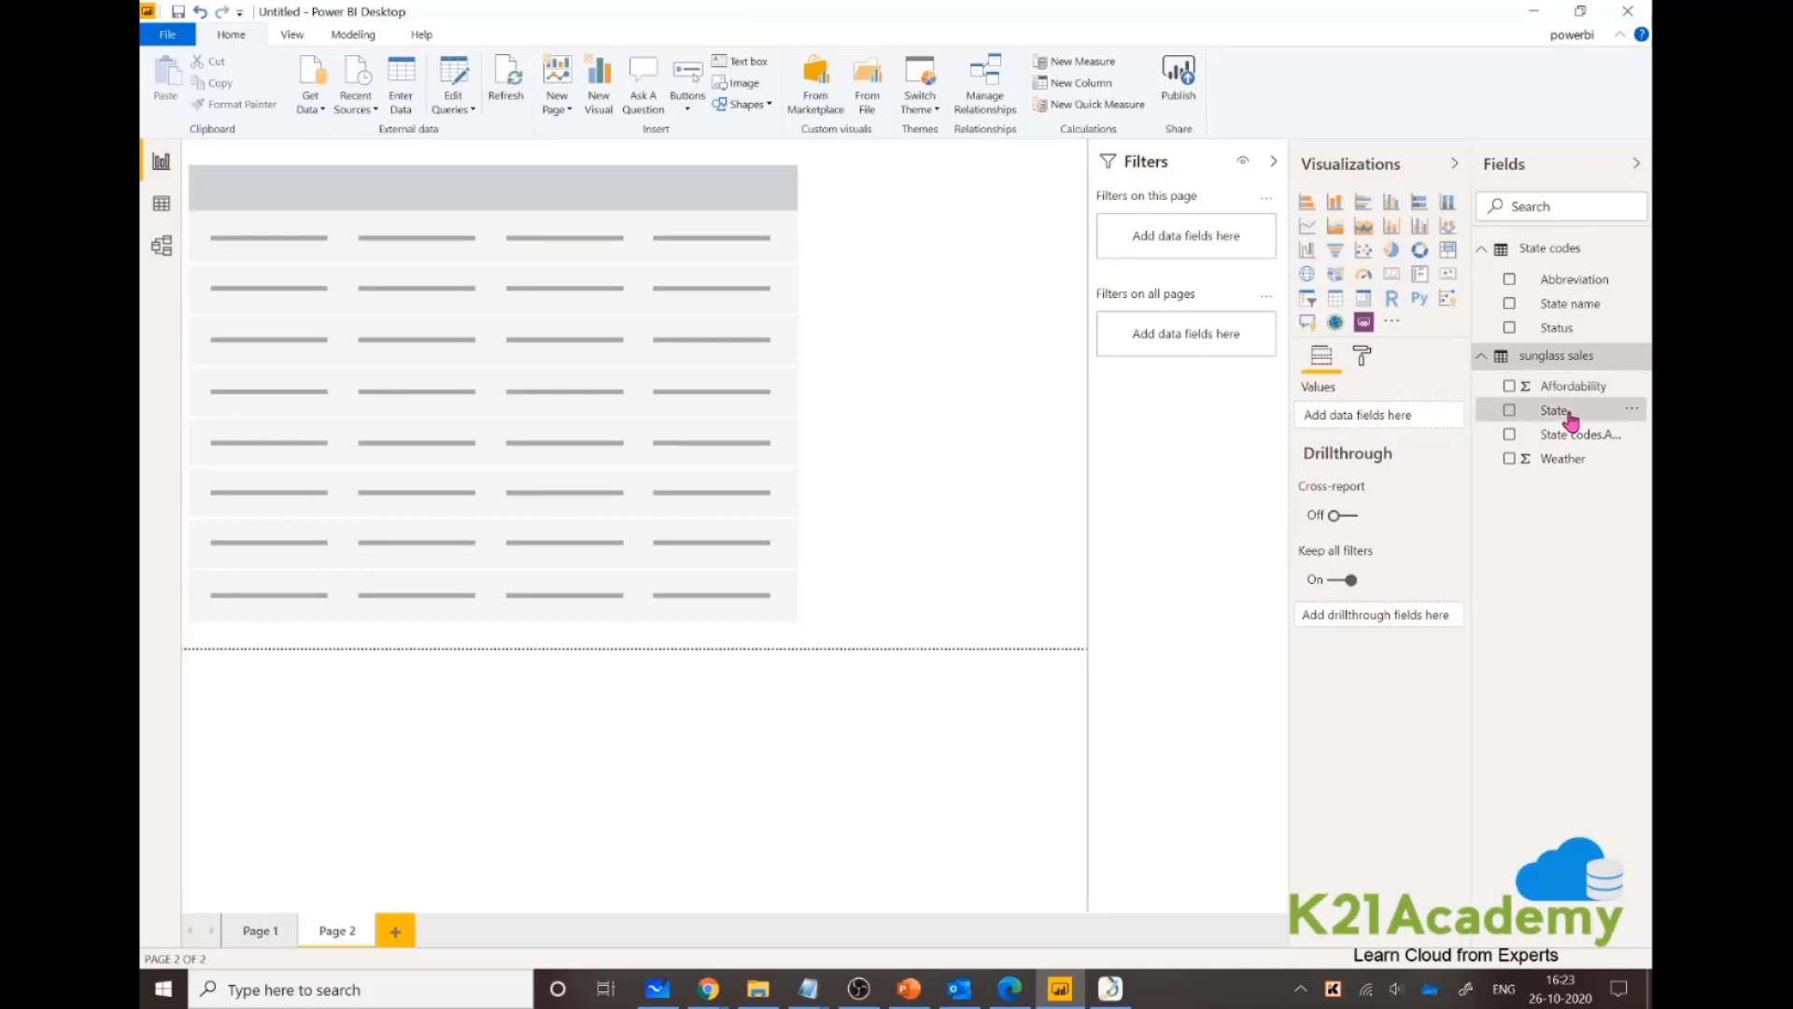
Fill the table with State, Affordability and Weather, widening the columns and table.
drag(1558, 412, 392, 493)
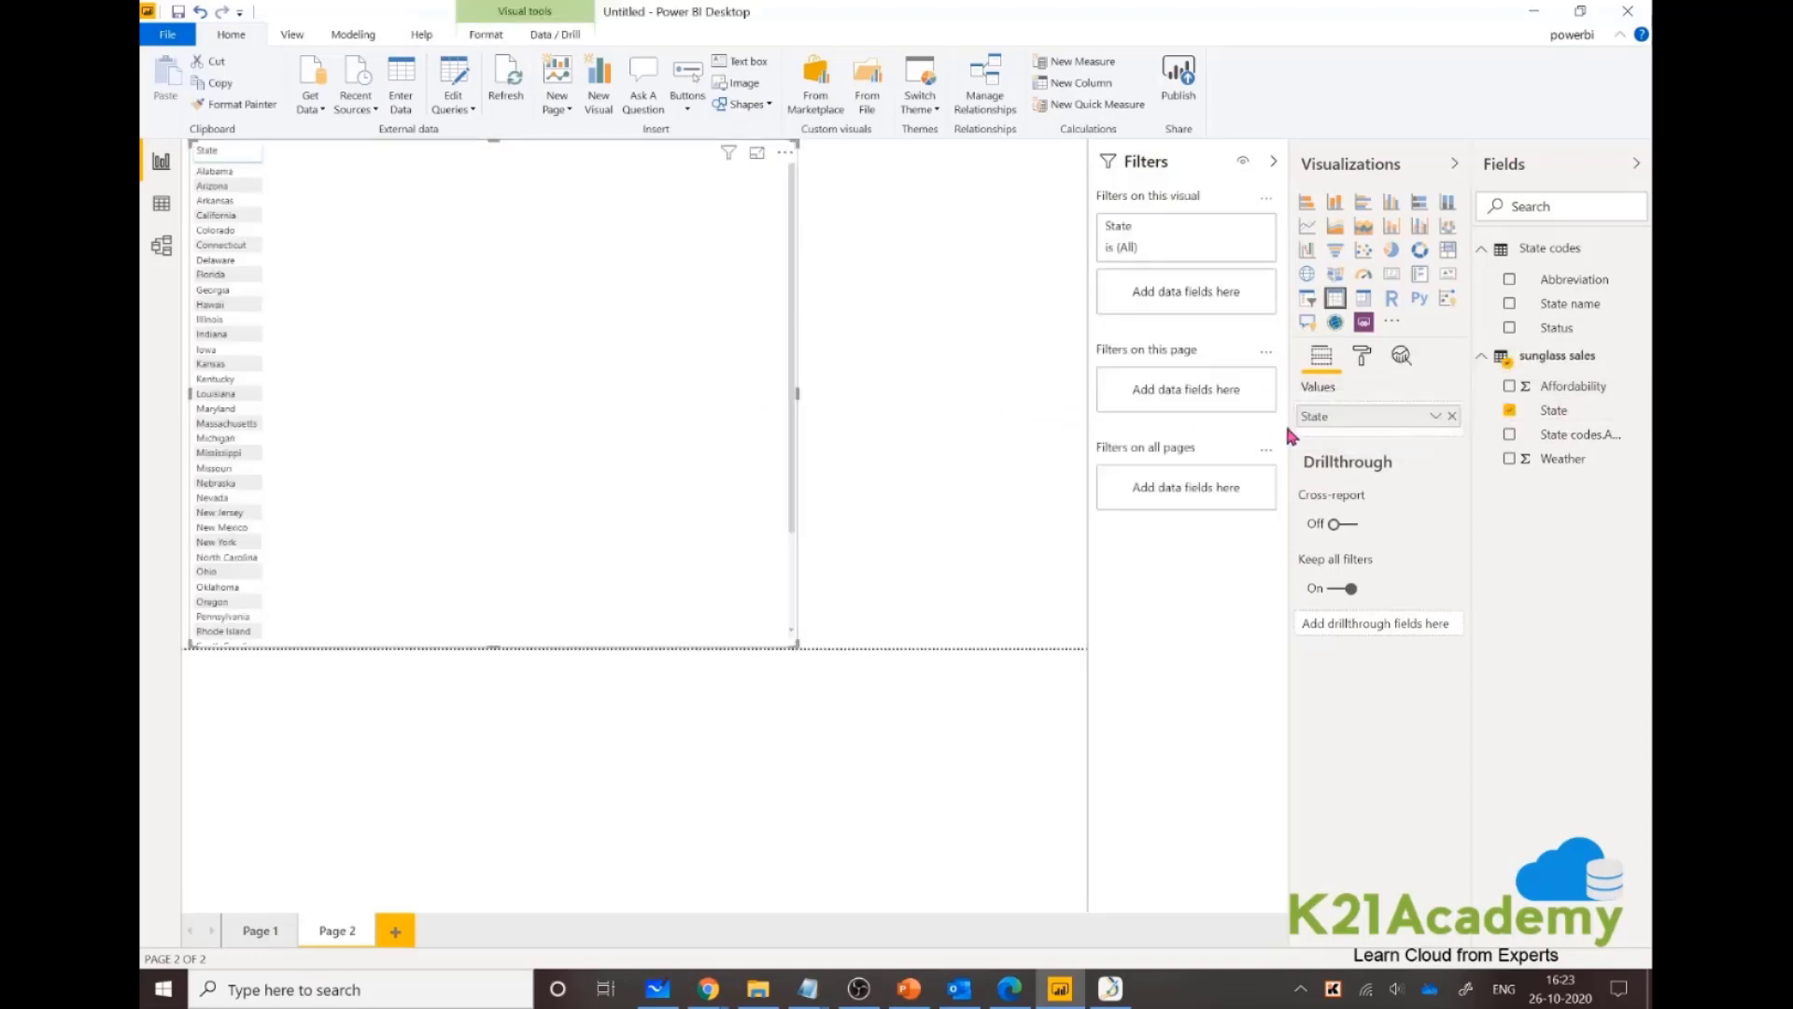
drag(1560, 386, 392, 336)
drag(1579, 458, 393, 265)
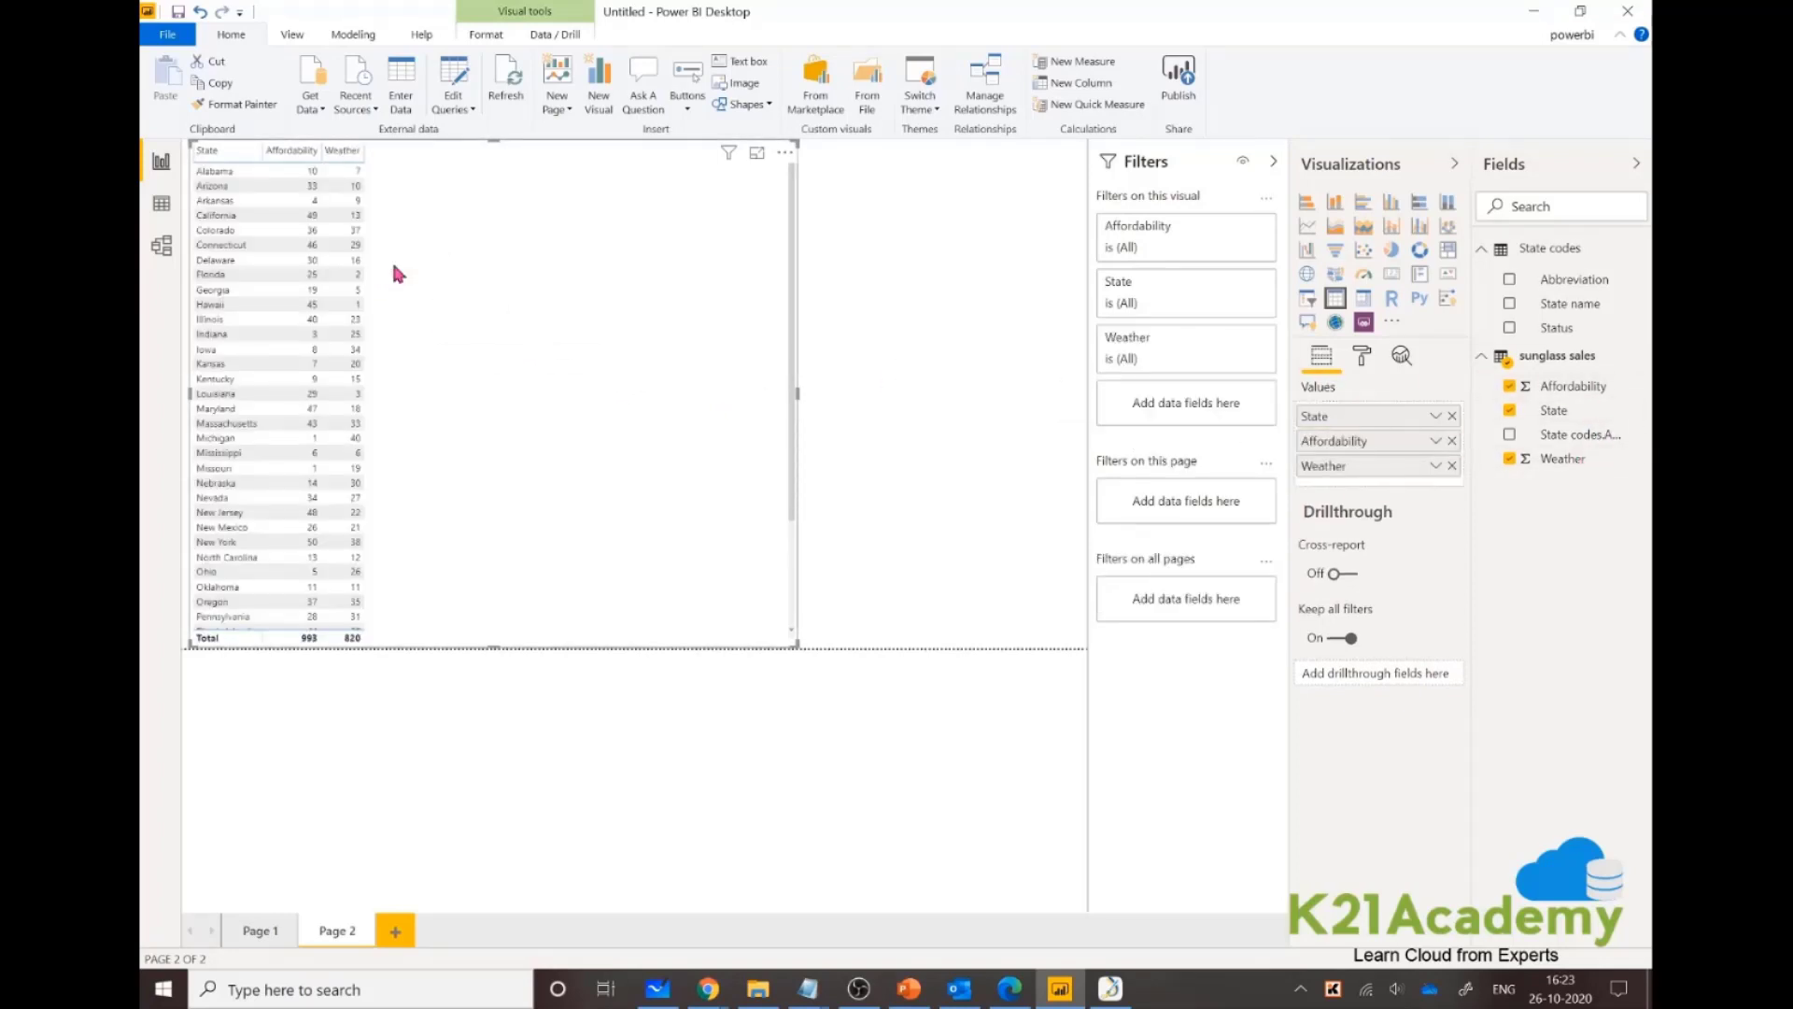
drag(359, 149, 621, 149)
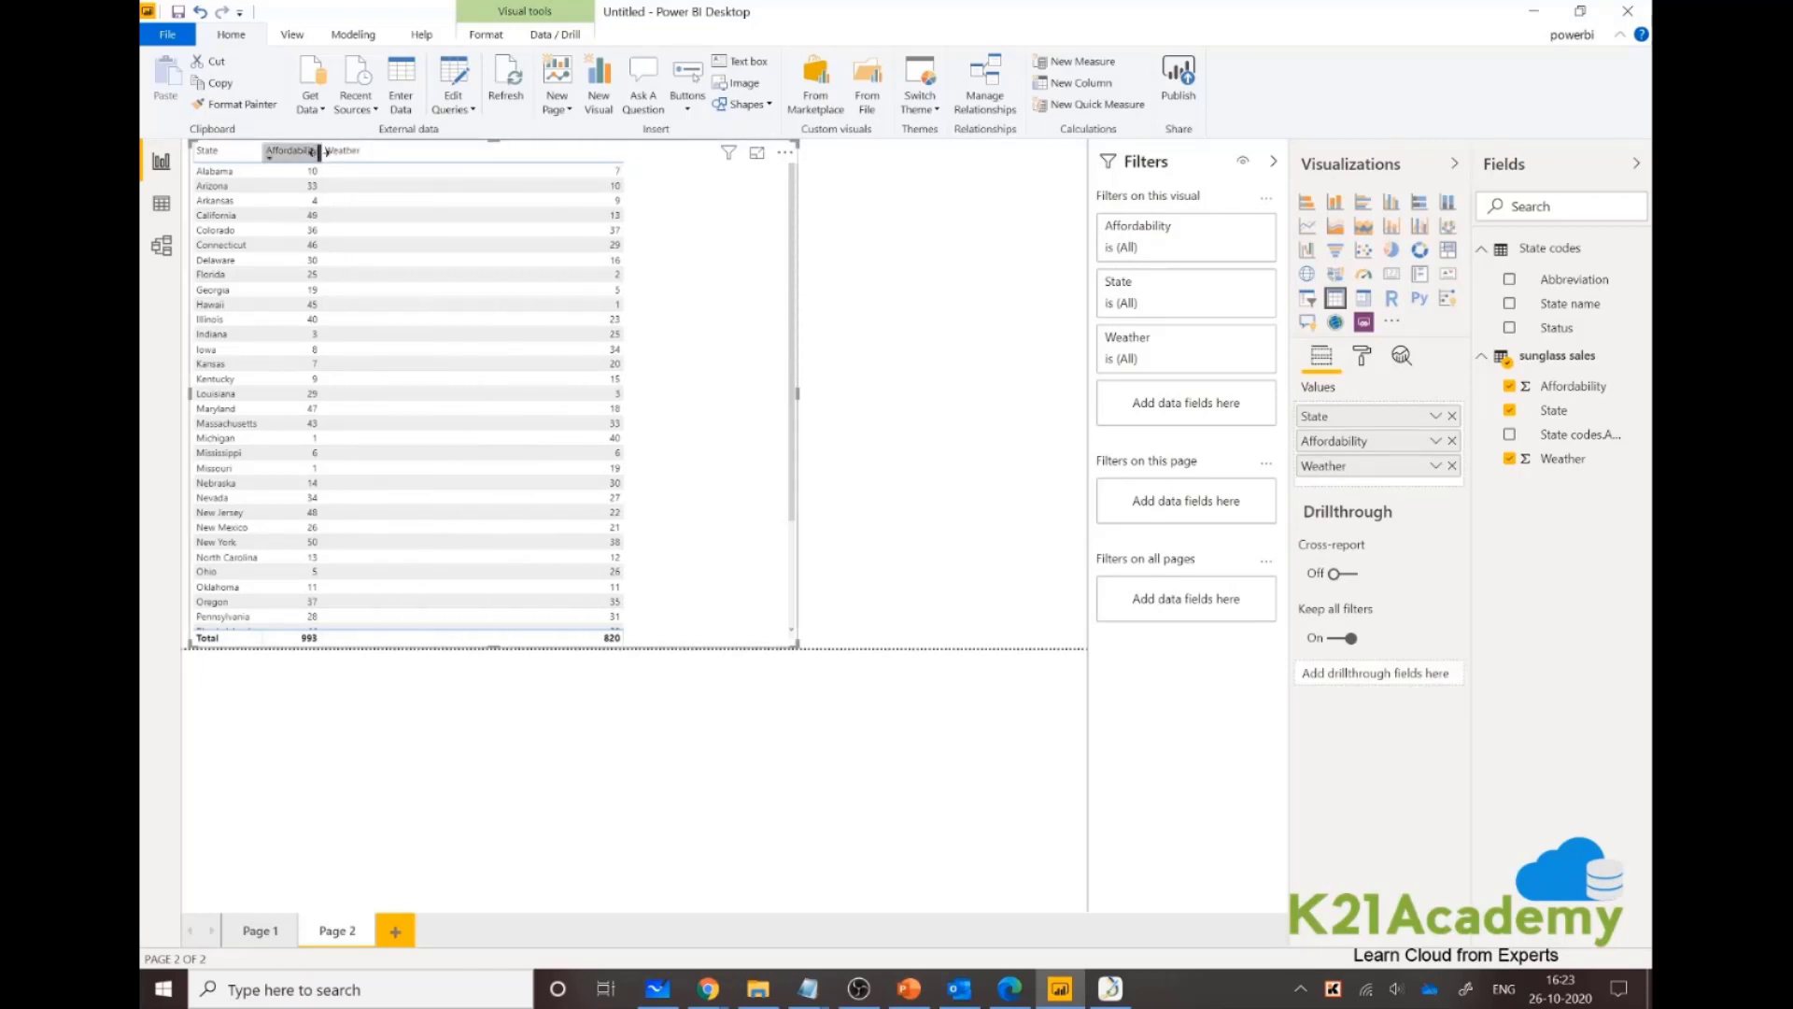
drag(319, 151, 526, 151)
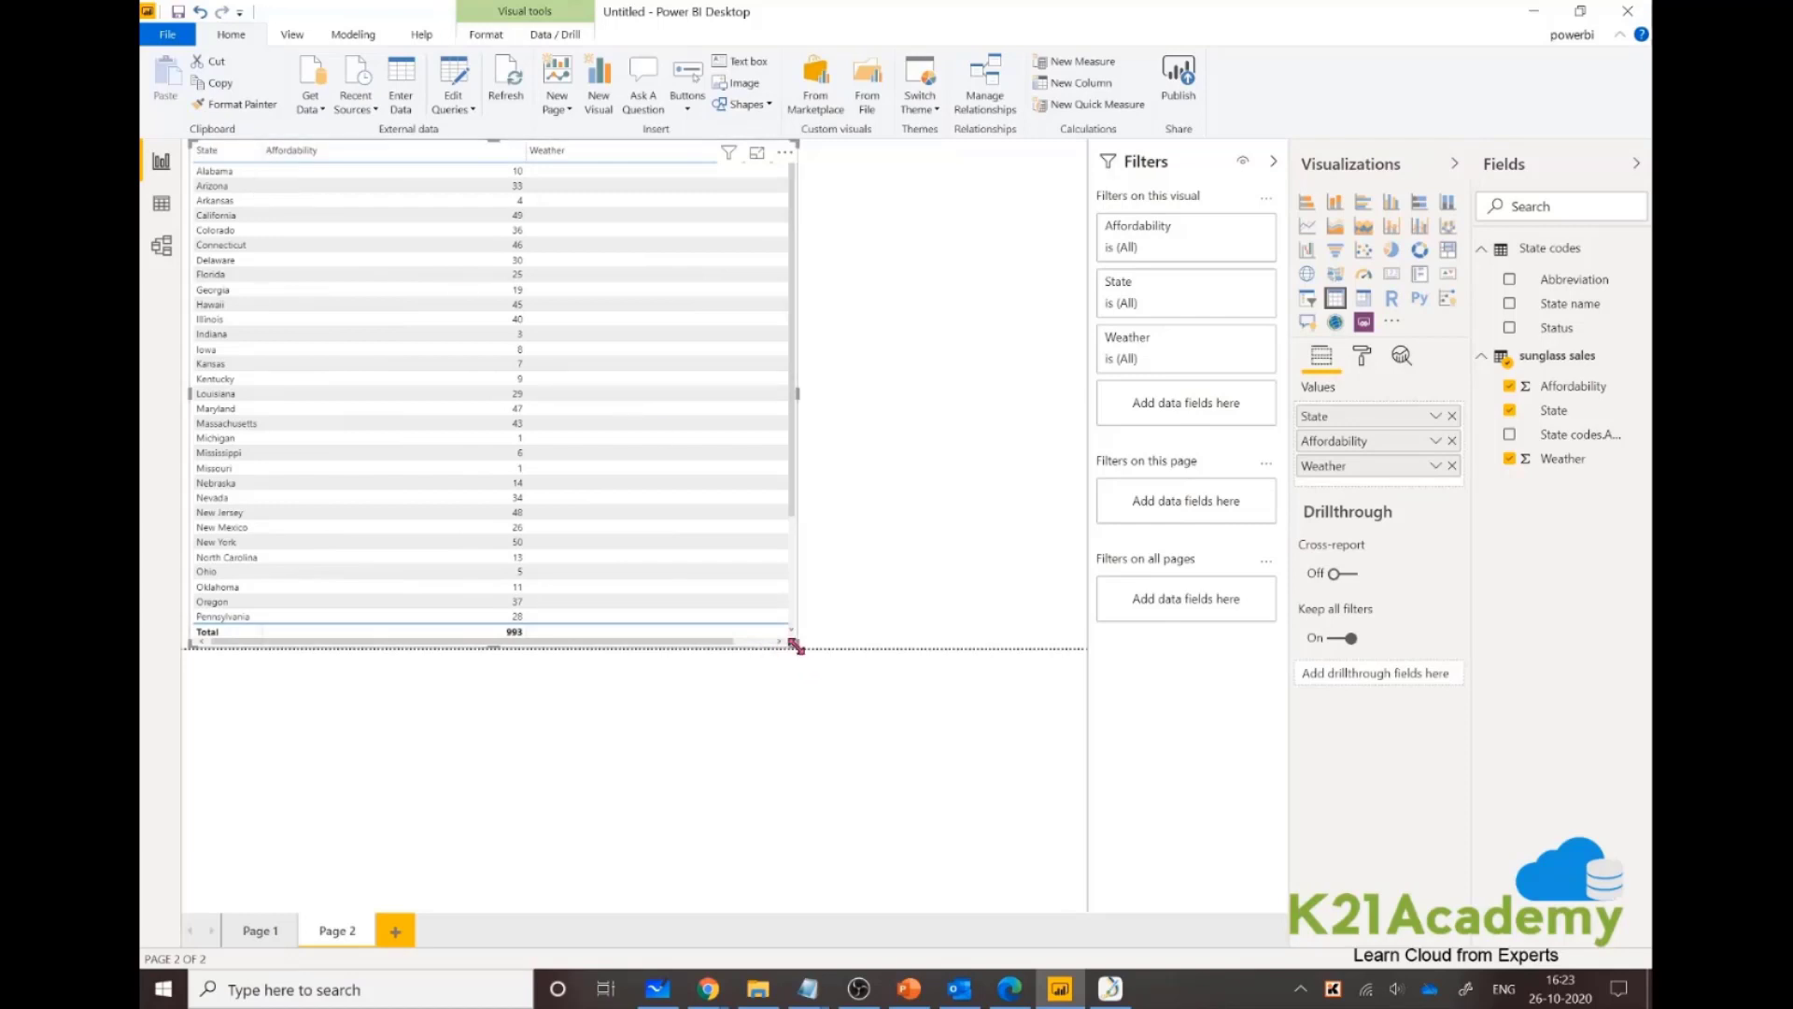
drag(794, 644, 843, 695)
click(843, 694)
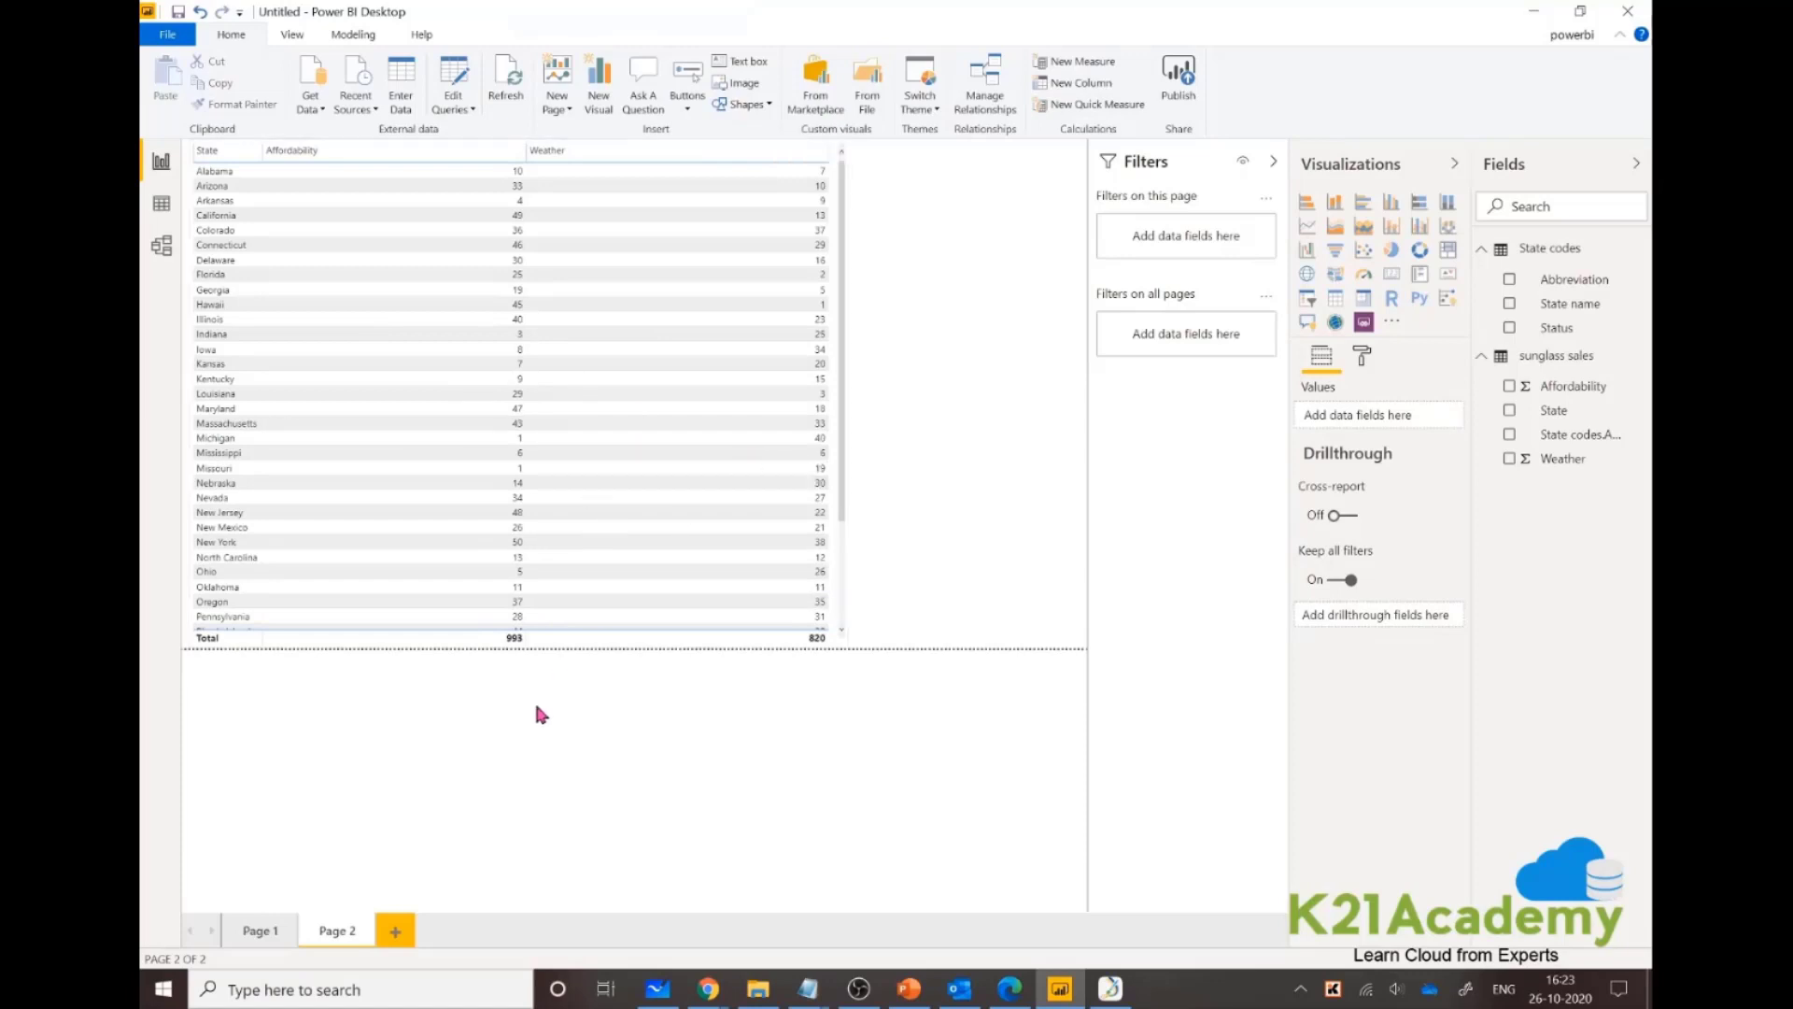
On Page 1, cross-filter the map to Oregon, then Nebraska.
click(250, 930)
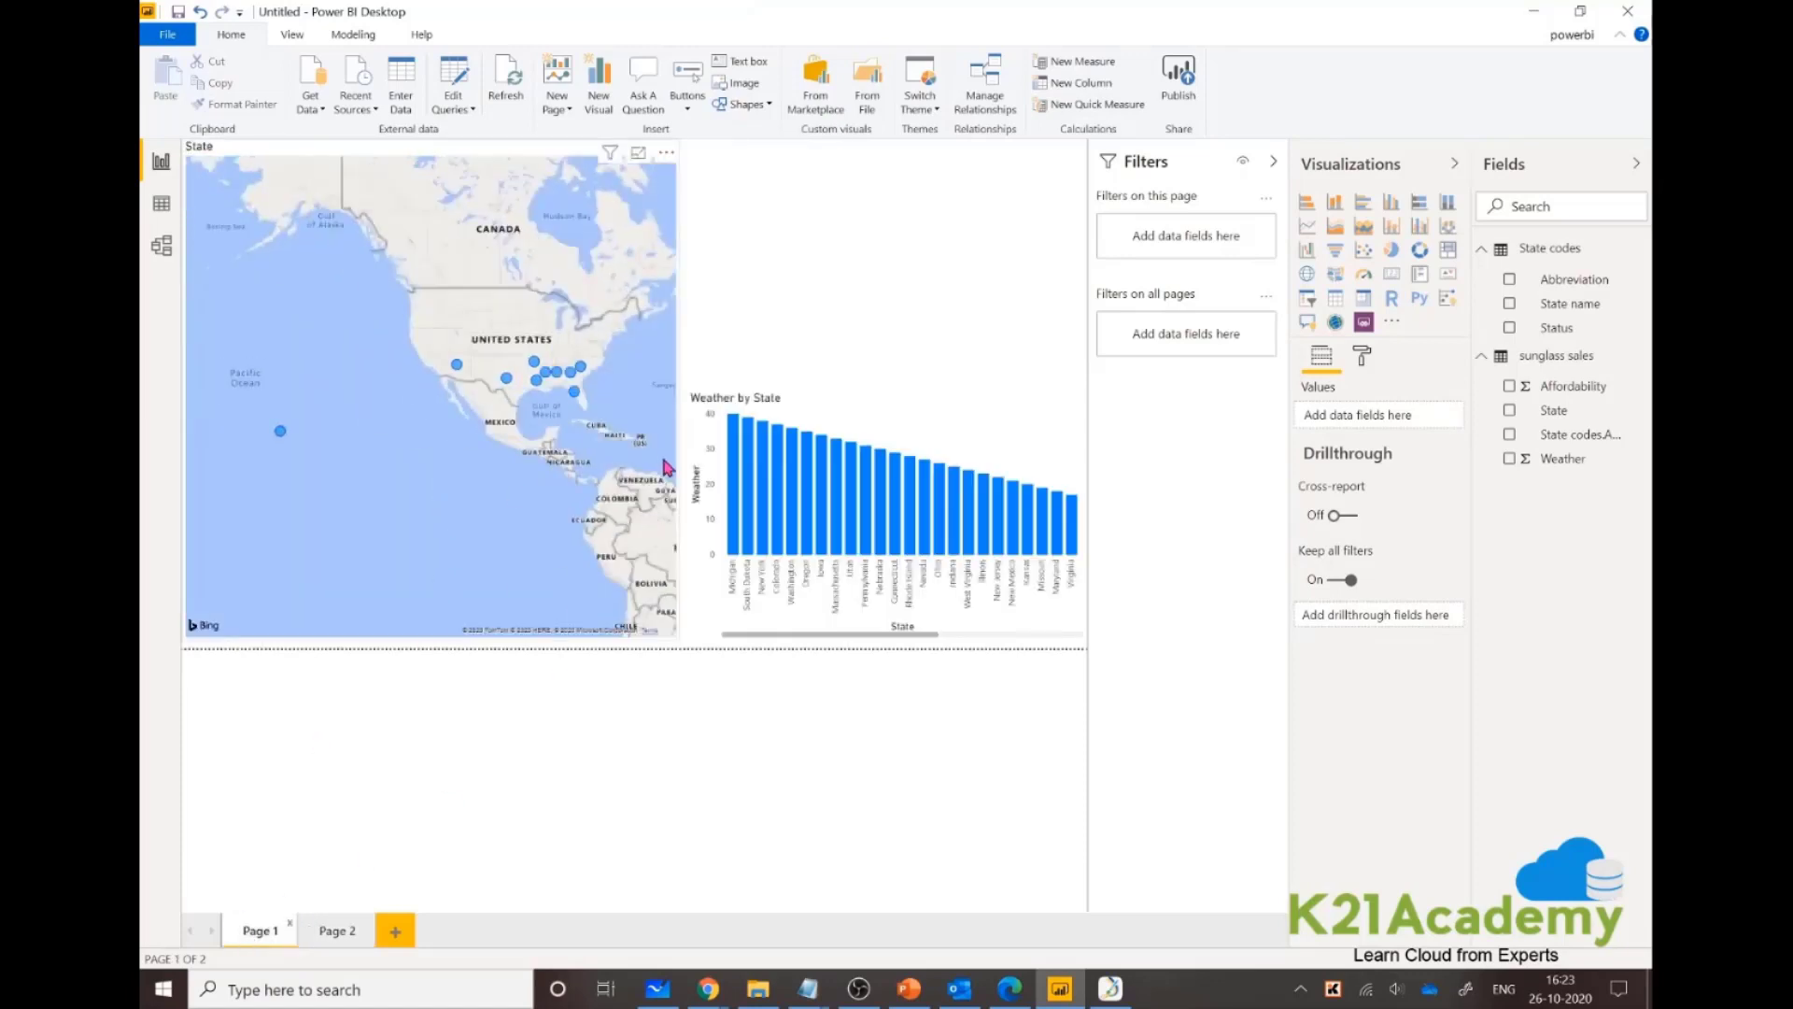
click(816, 476)
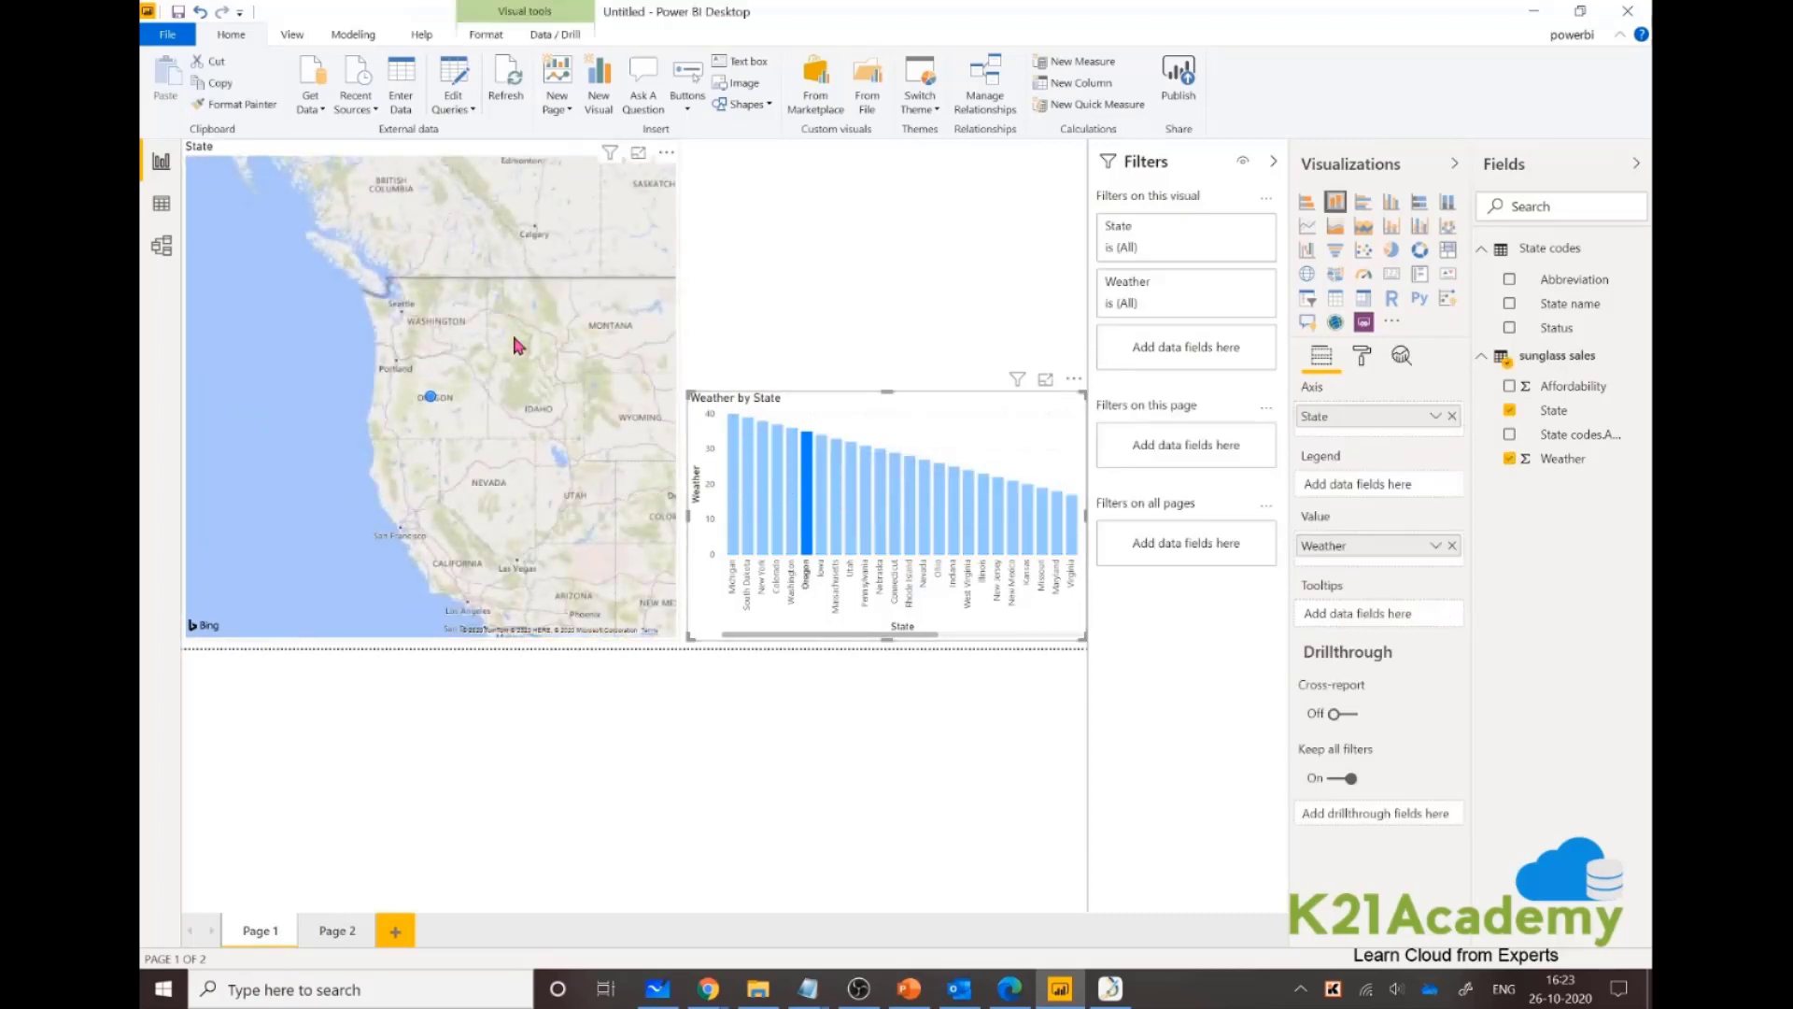
click(878, 476)
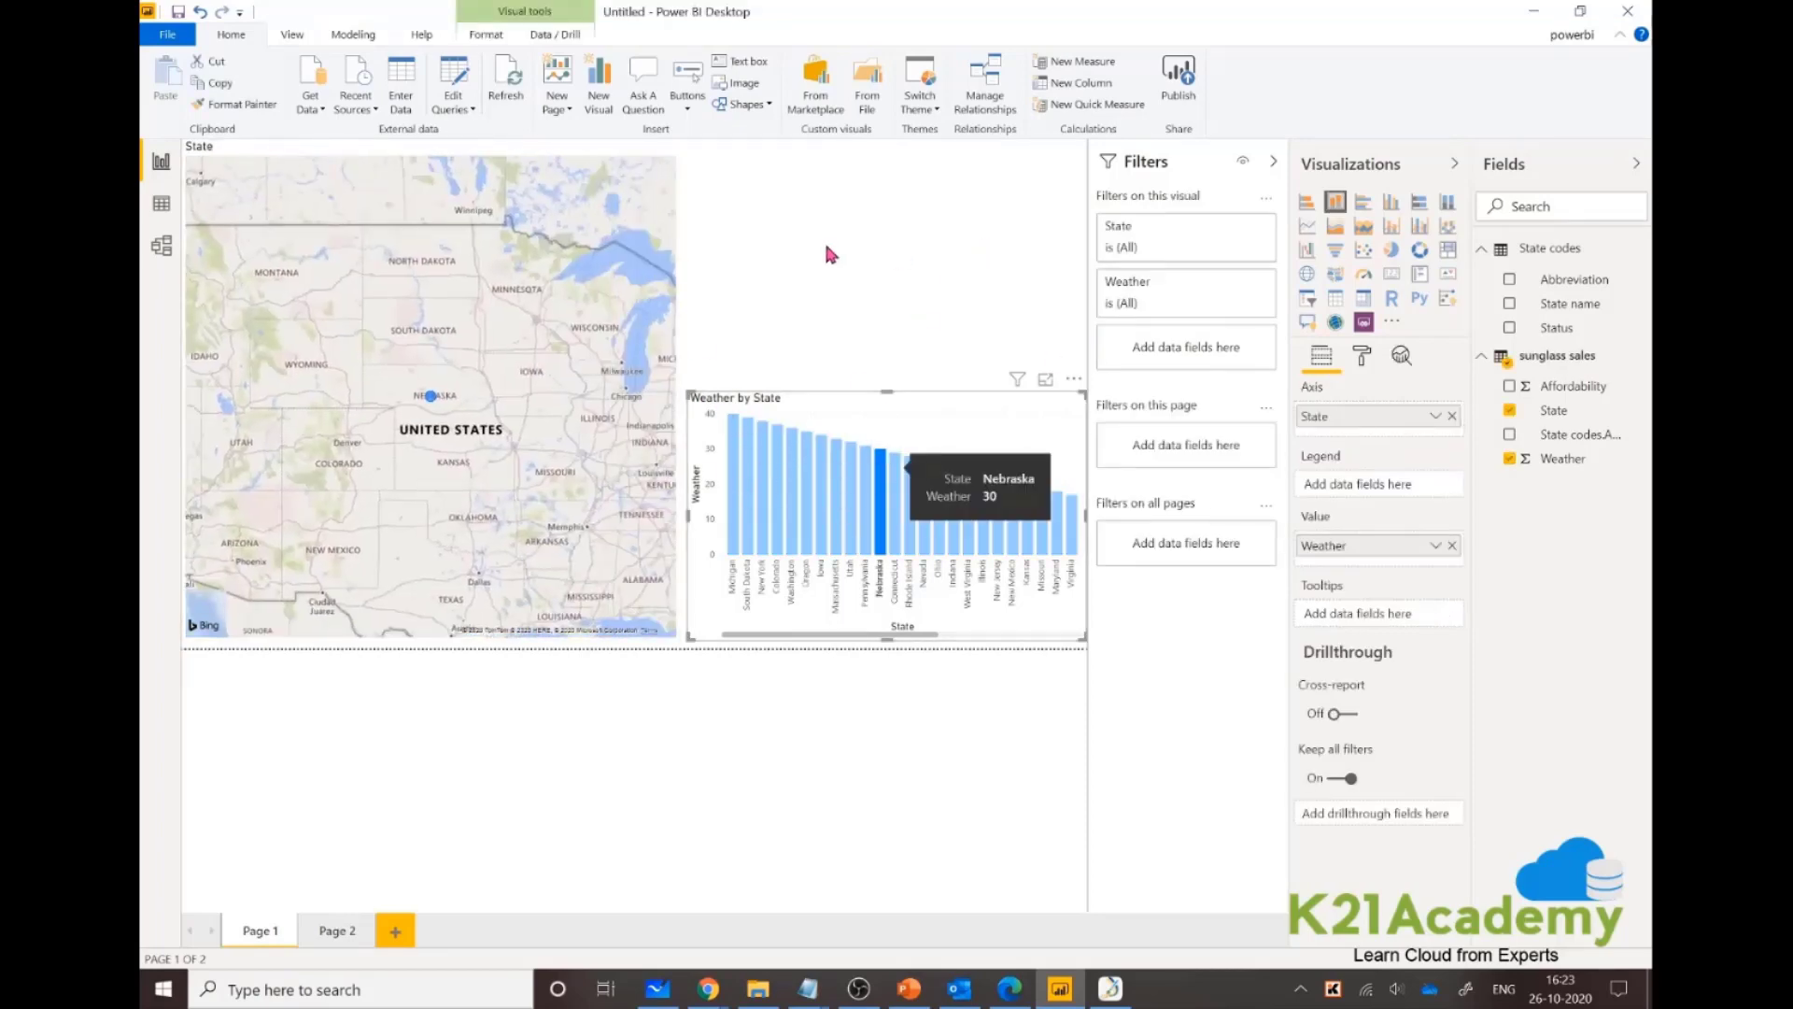
Save the report as report_demo.
click(167, 38)
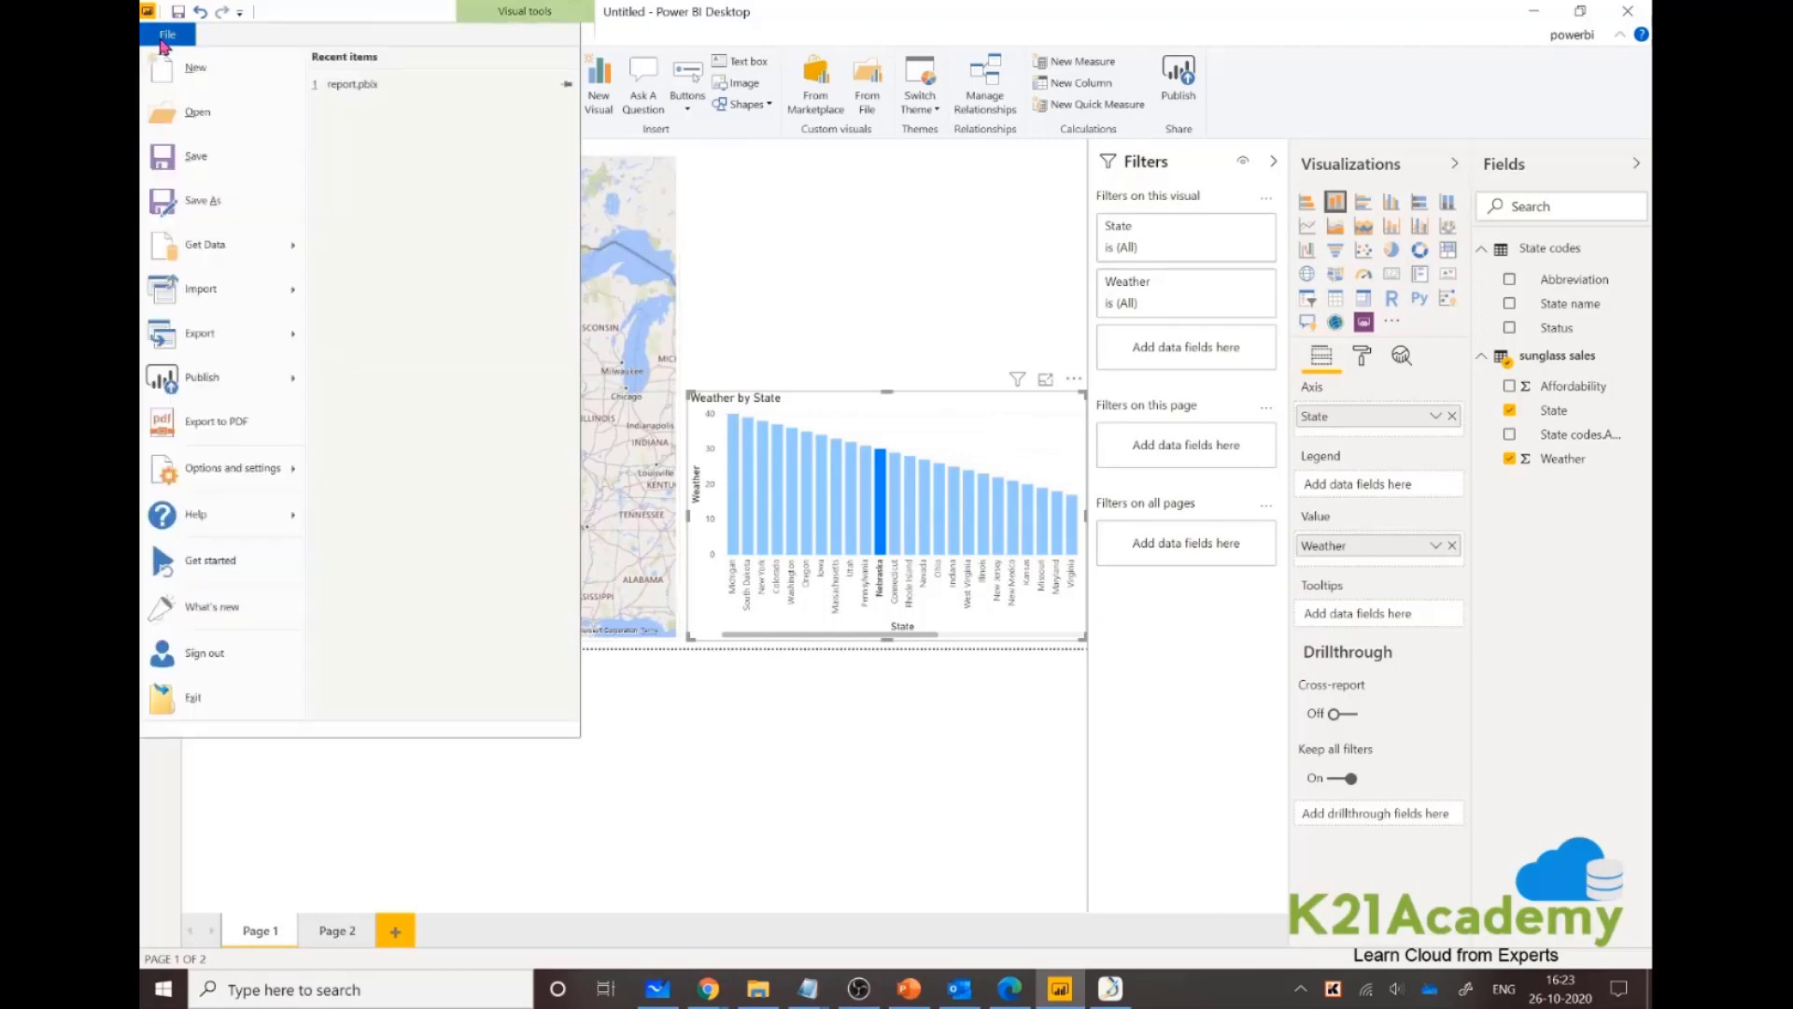
click(225, 177)
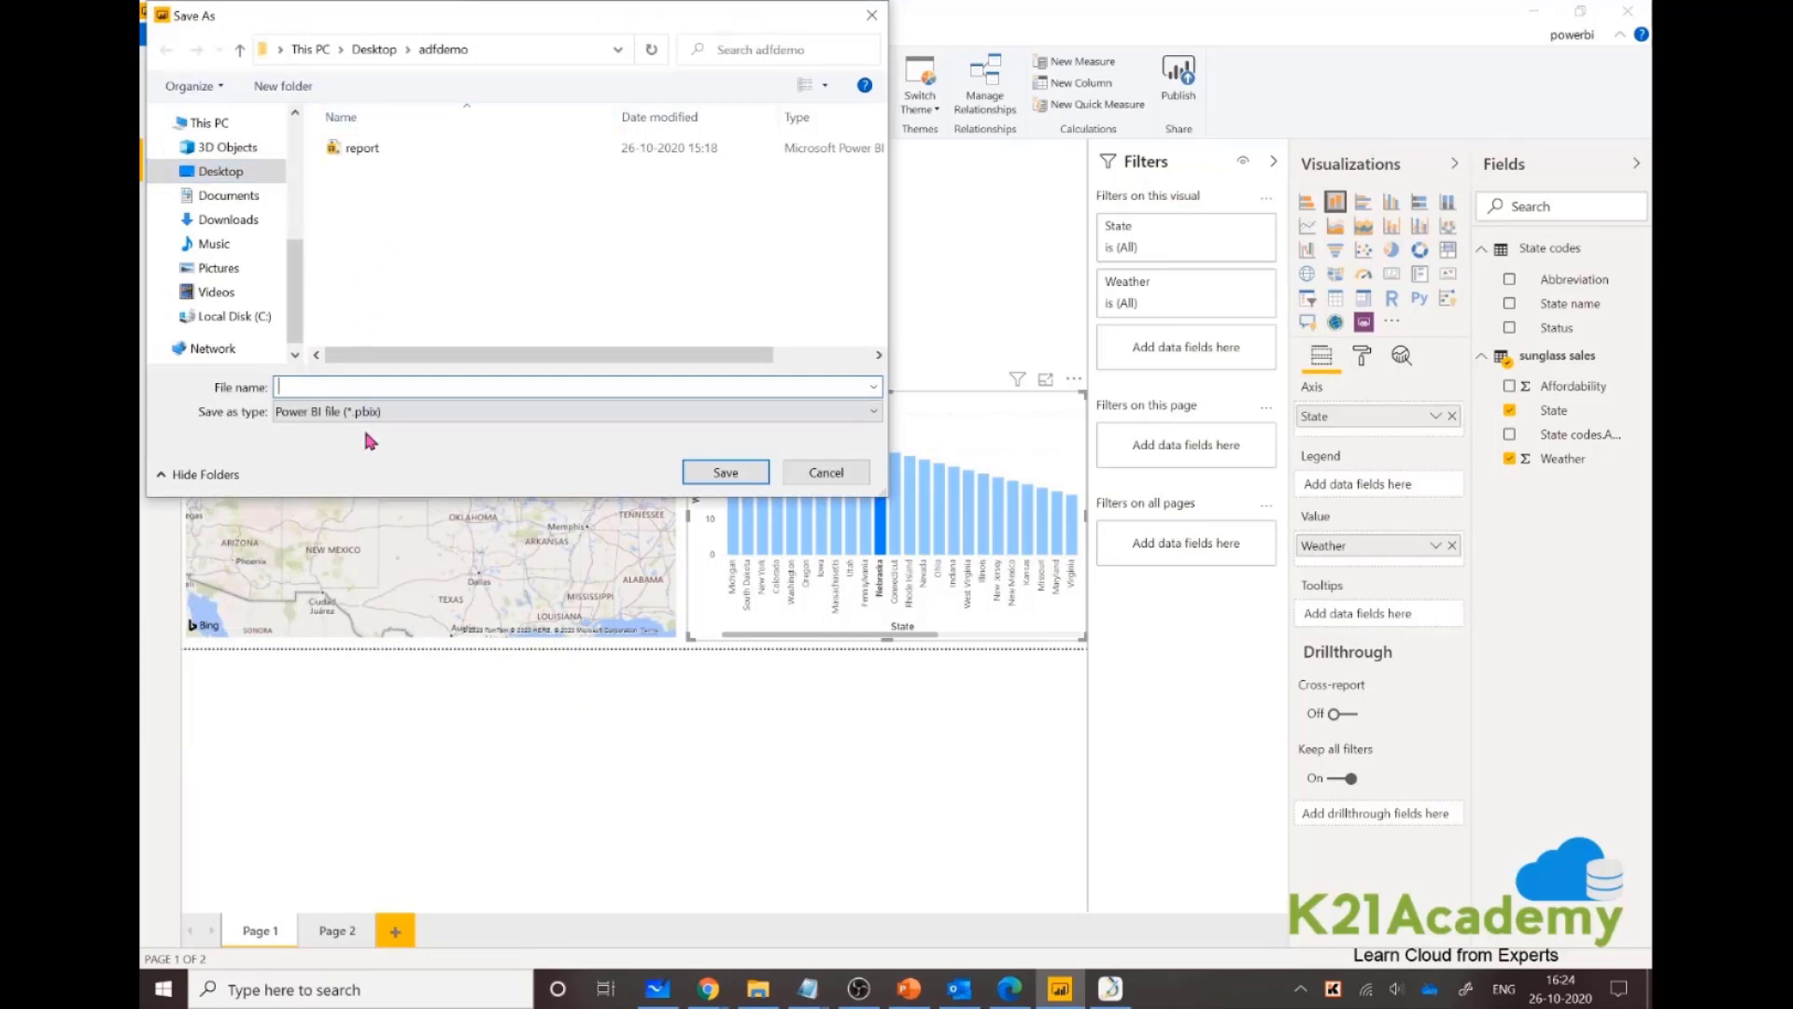
text(report_demo)
click(729, 471)
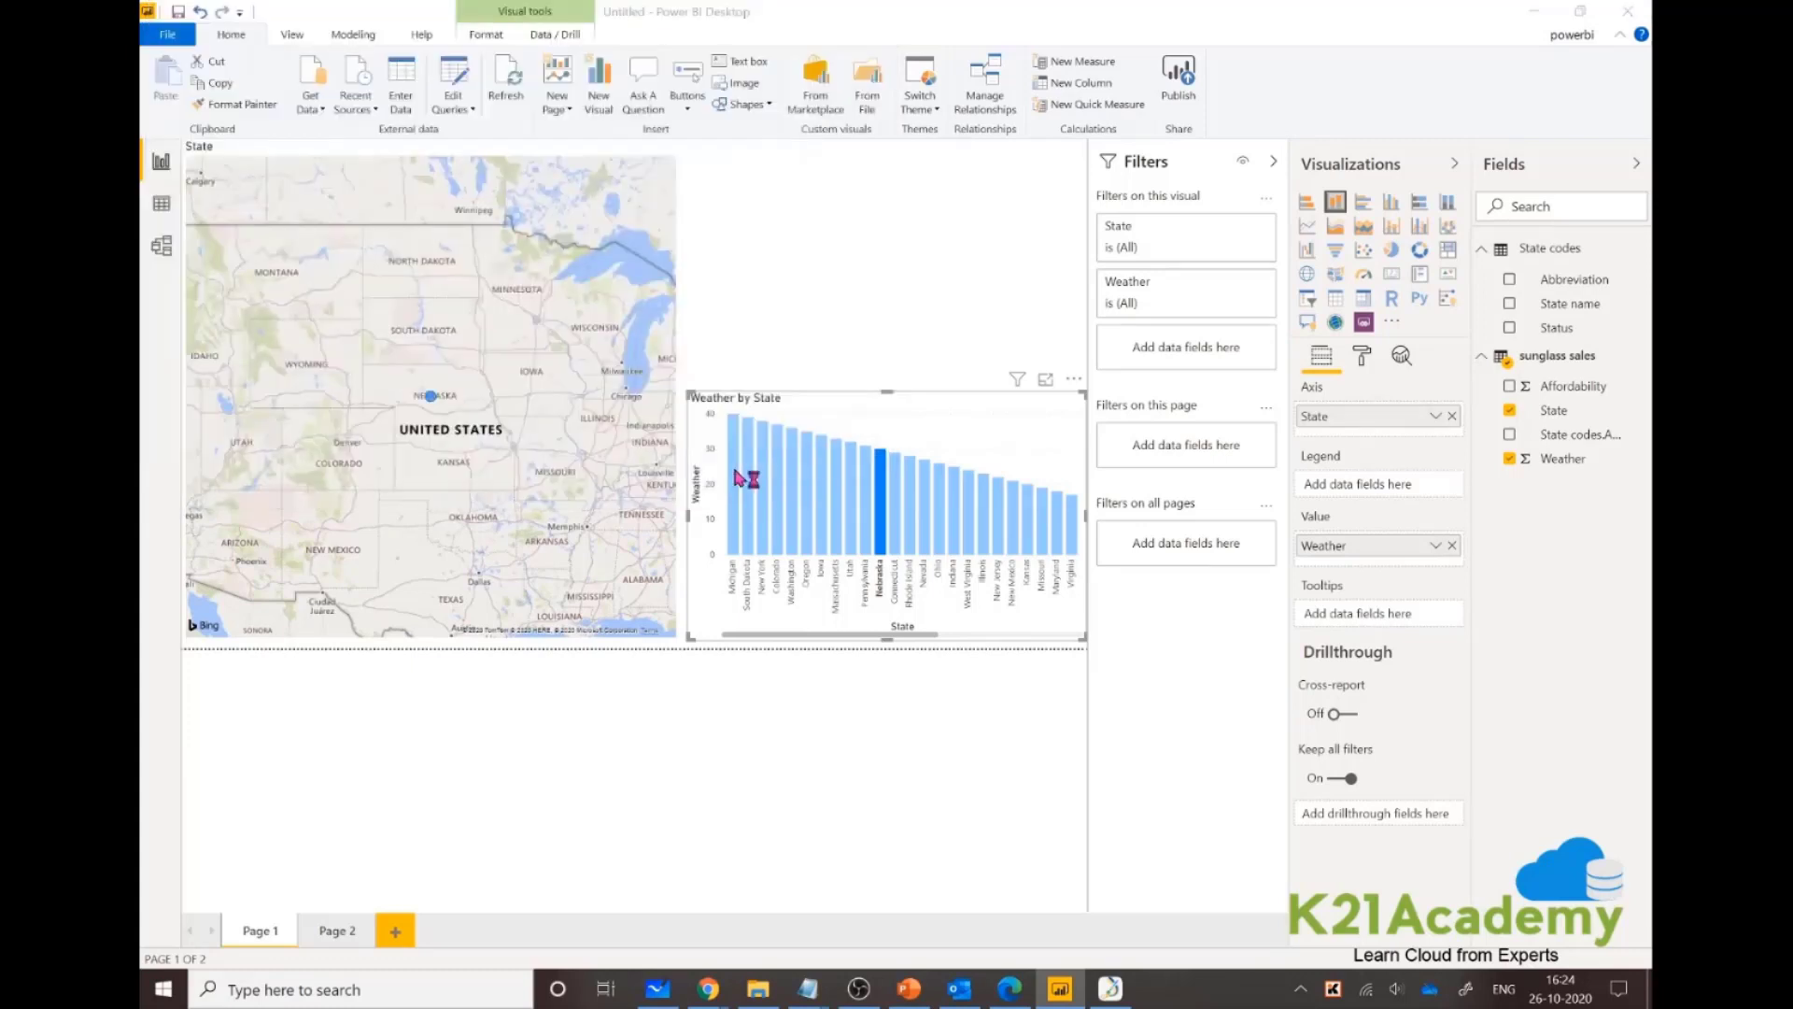
click(1181, 77)
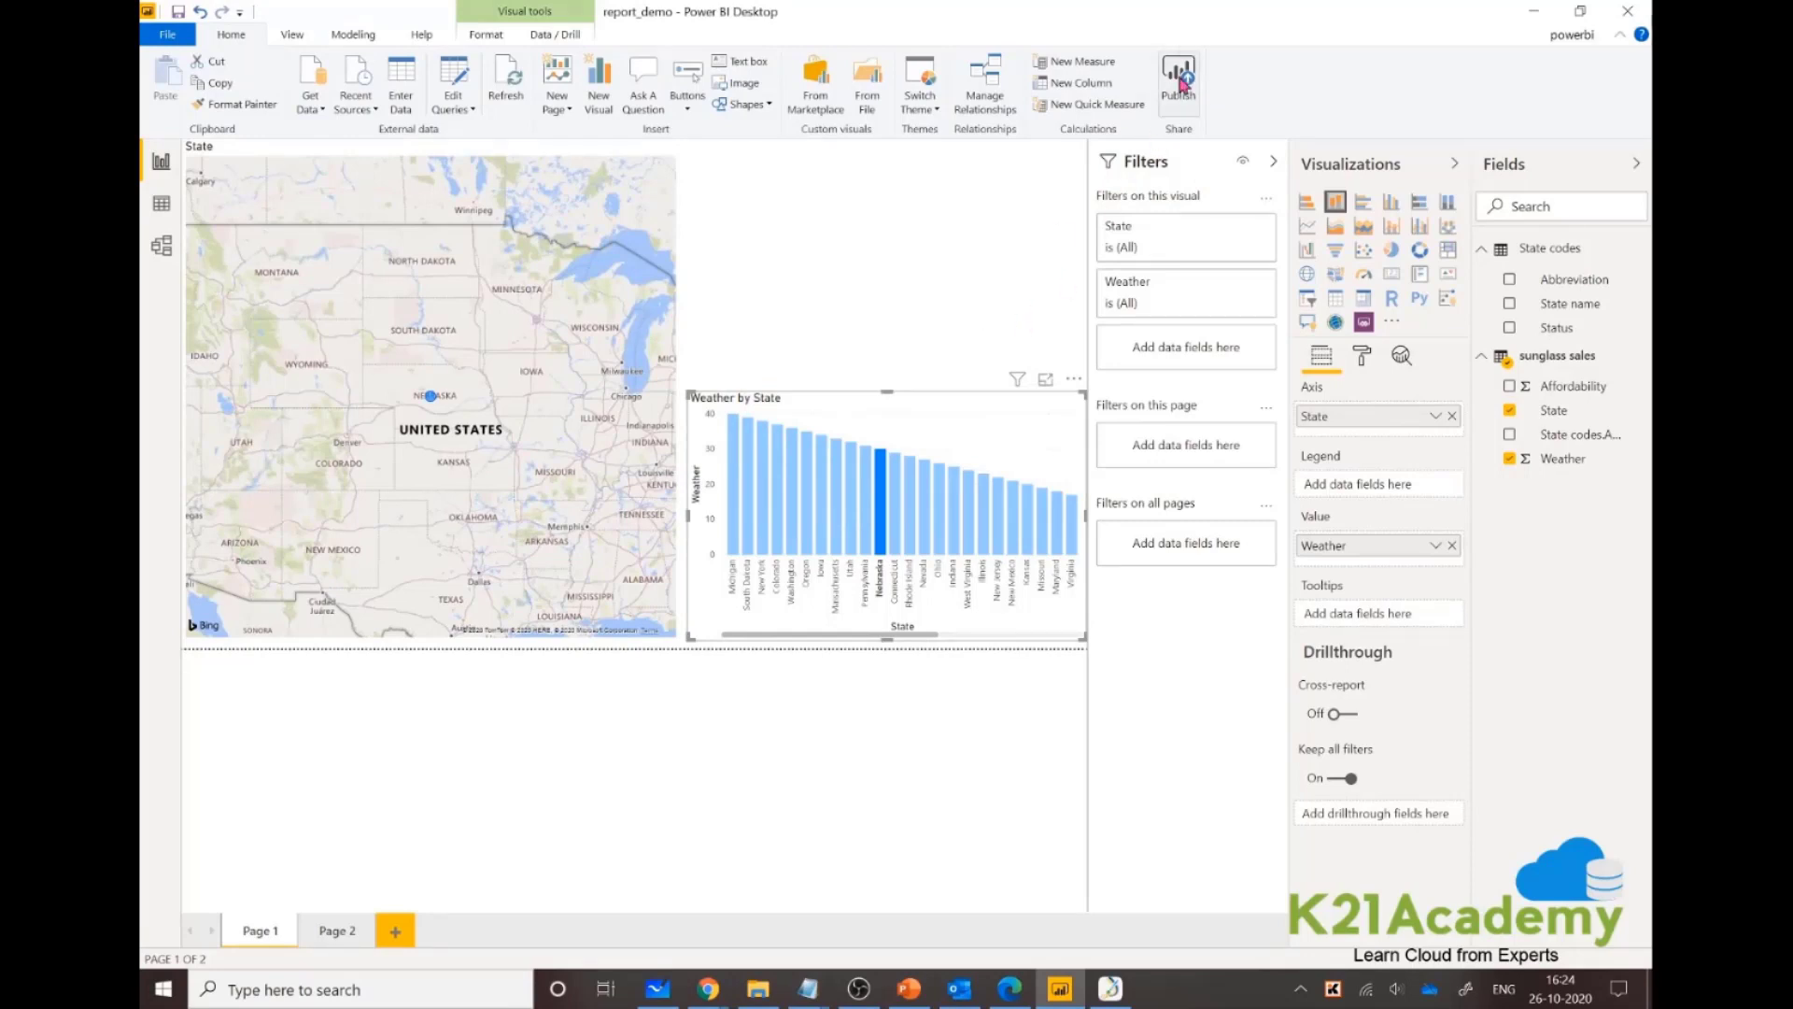
Publish report_demo to My workspace.
click(1180, 82)
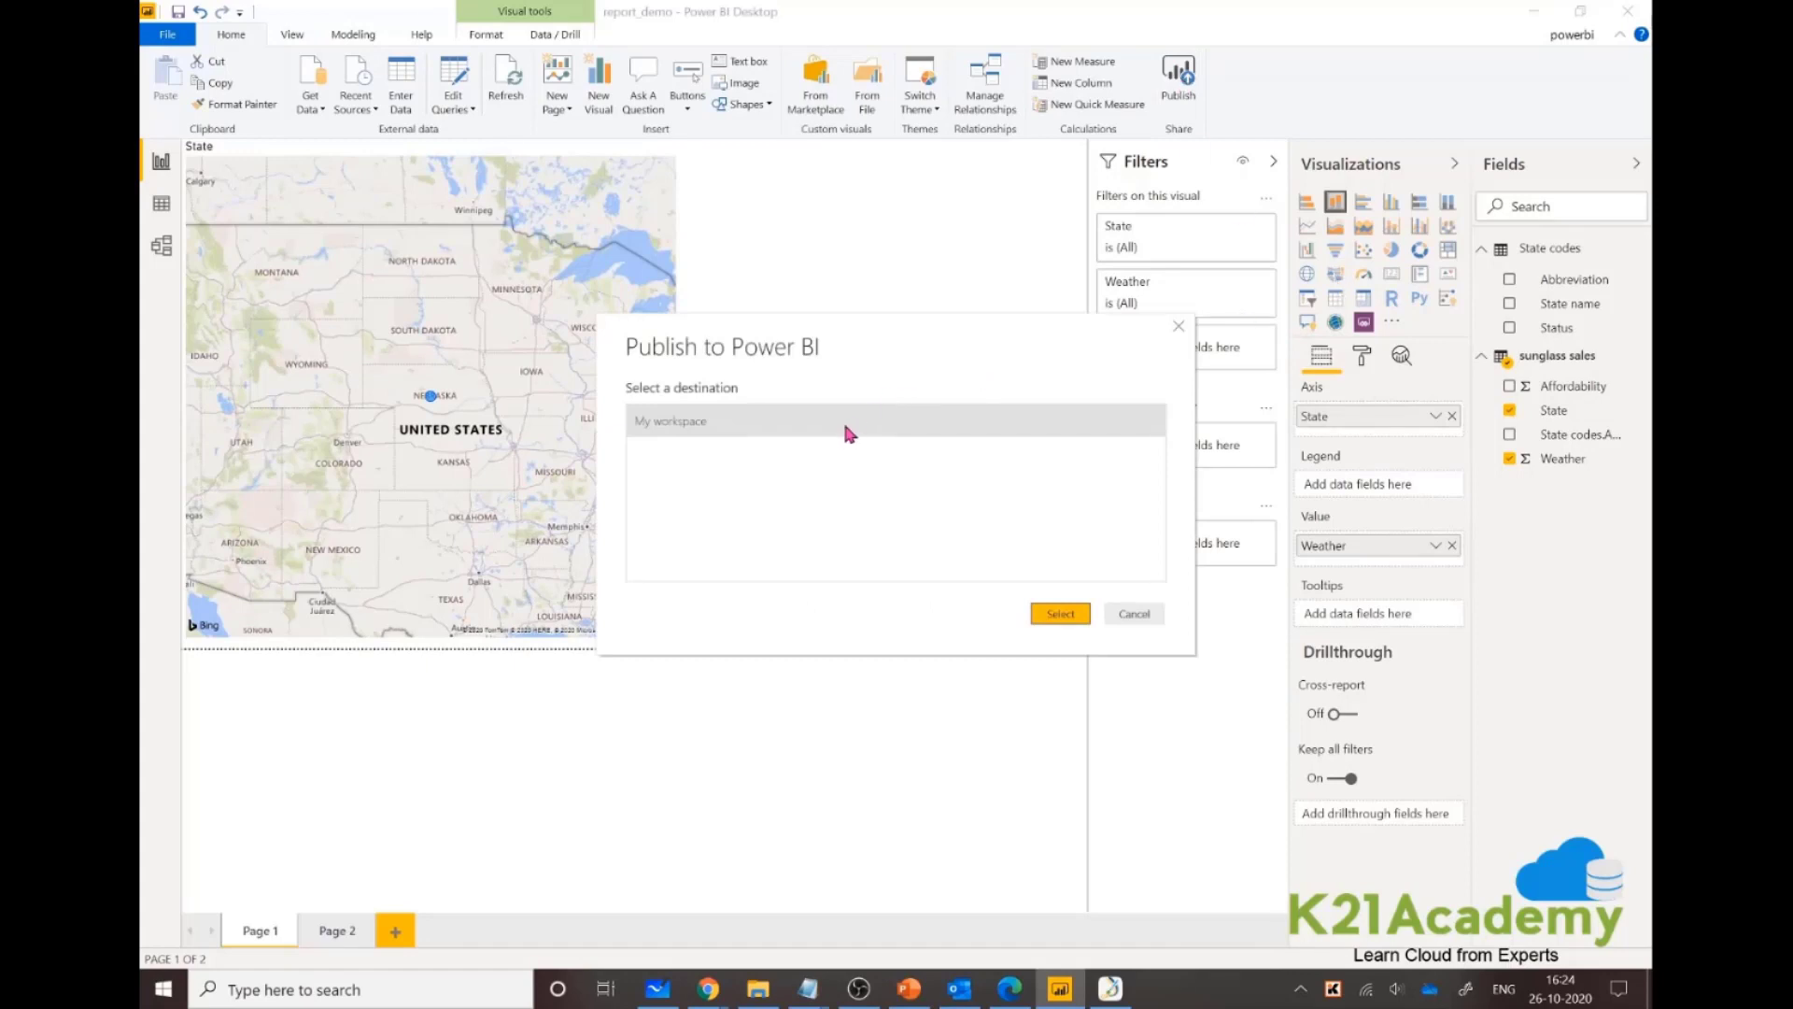
click(1061, 616)
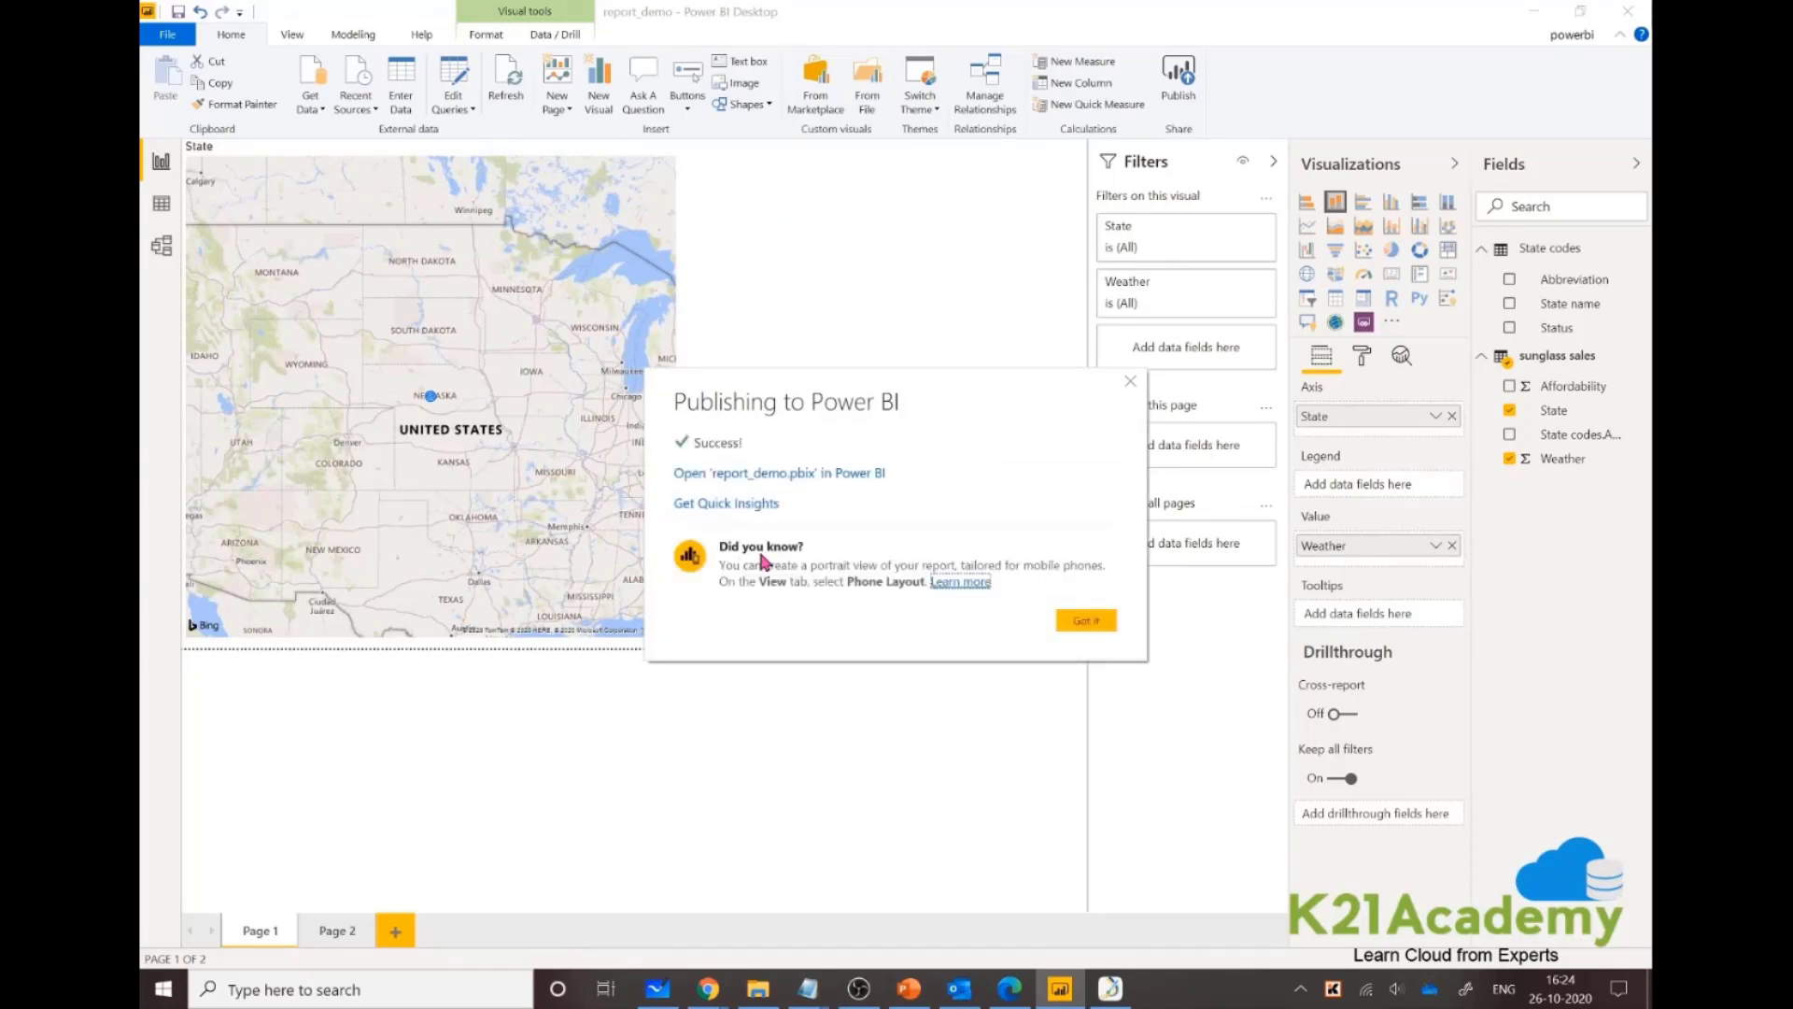
Open the published report_demo in the Power BI service from My workspace > Reports.
click(754, 476)
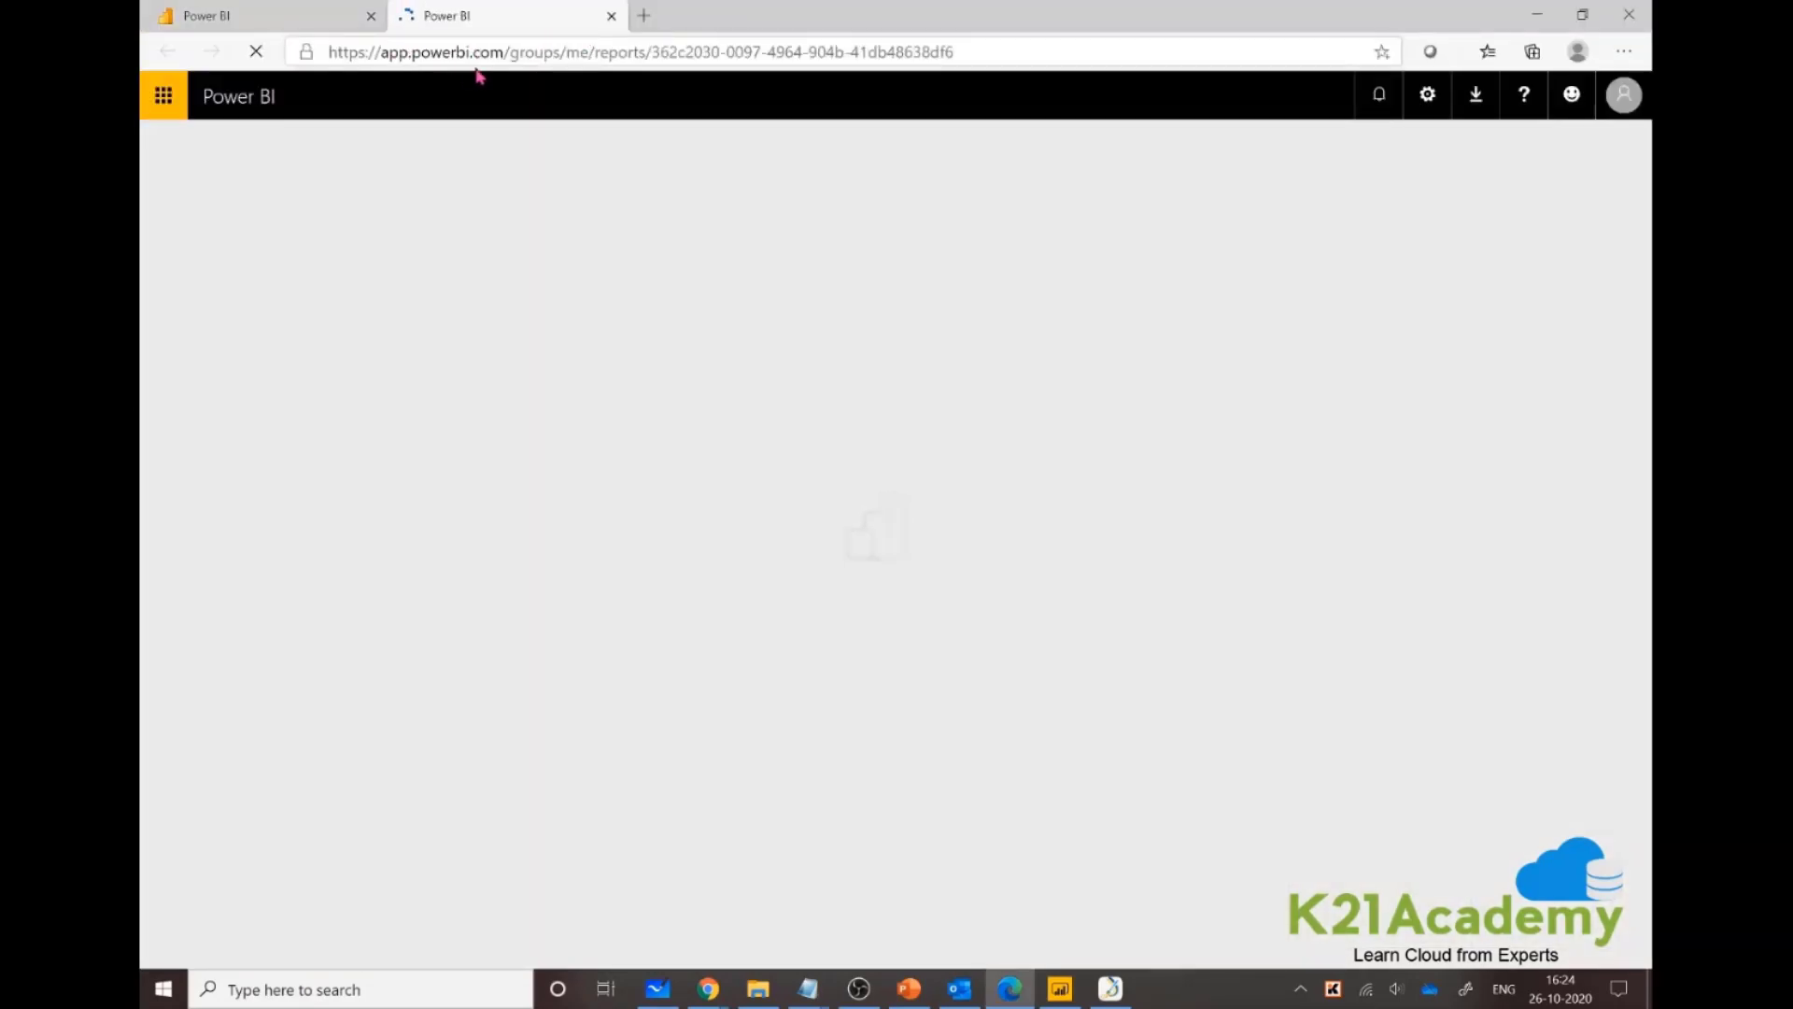
click(299, 24)
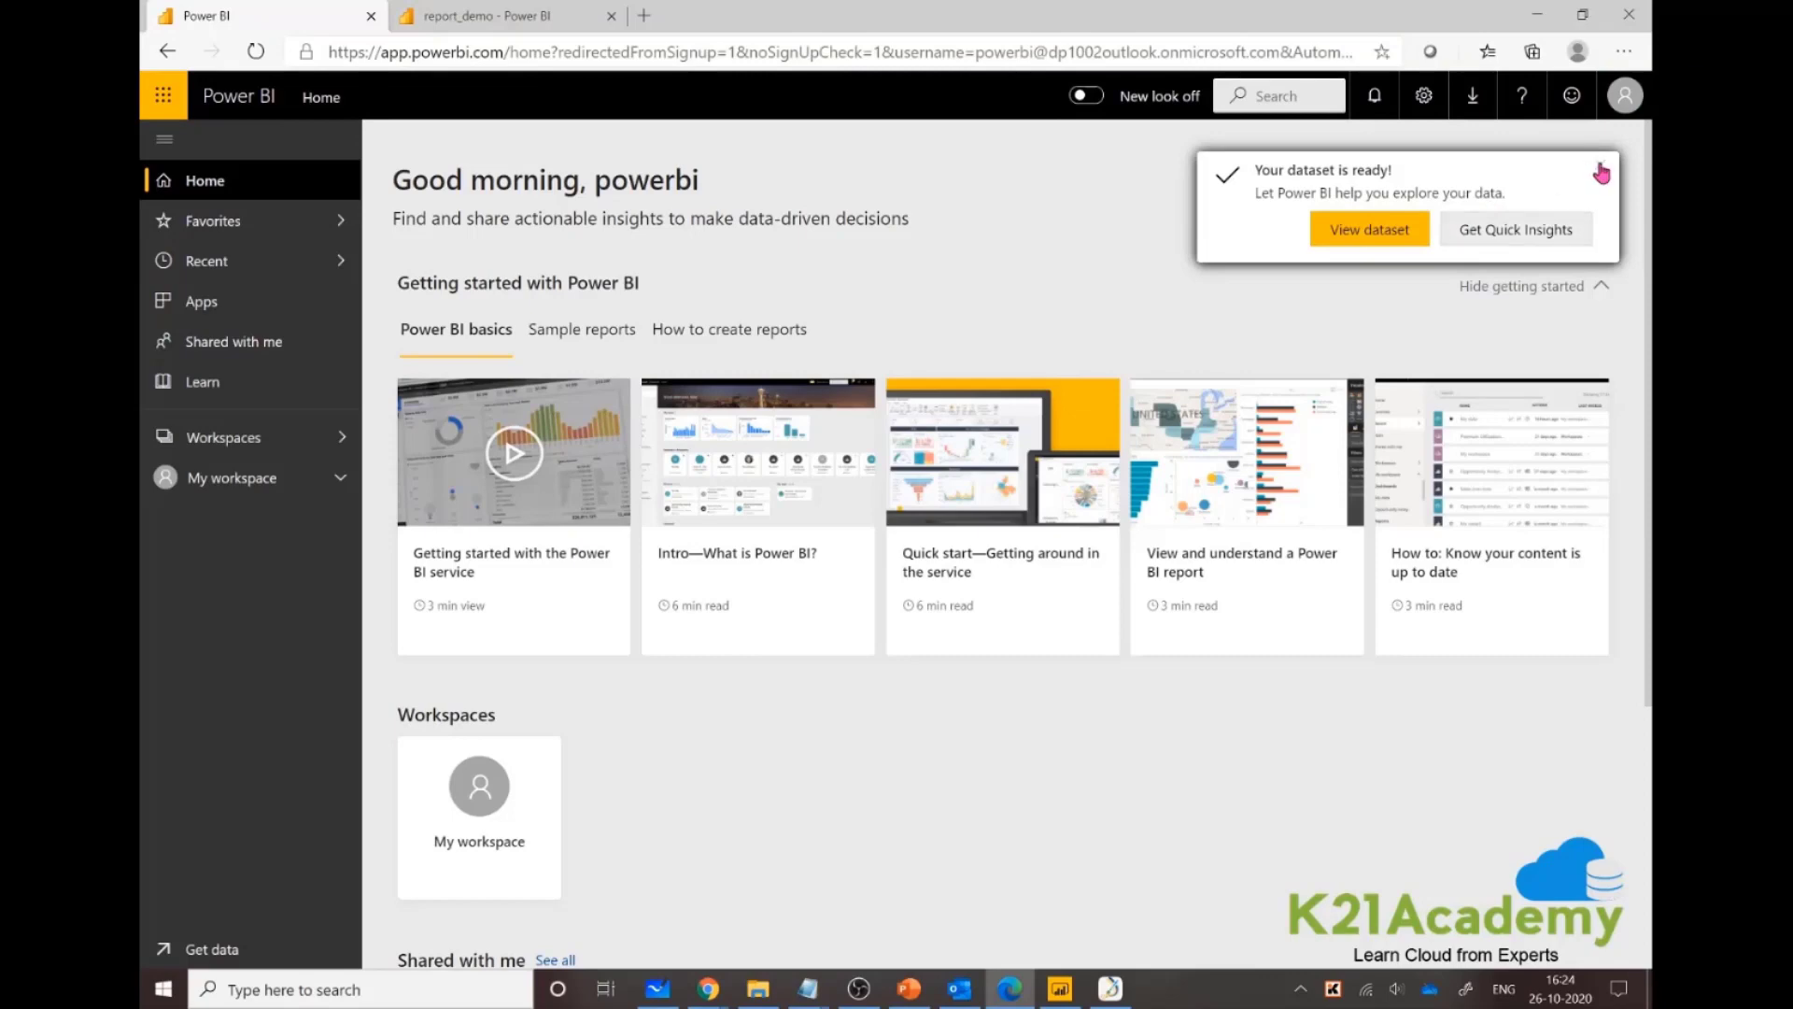
click(249, 438)
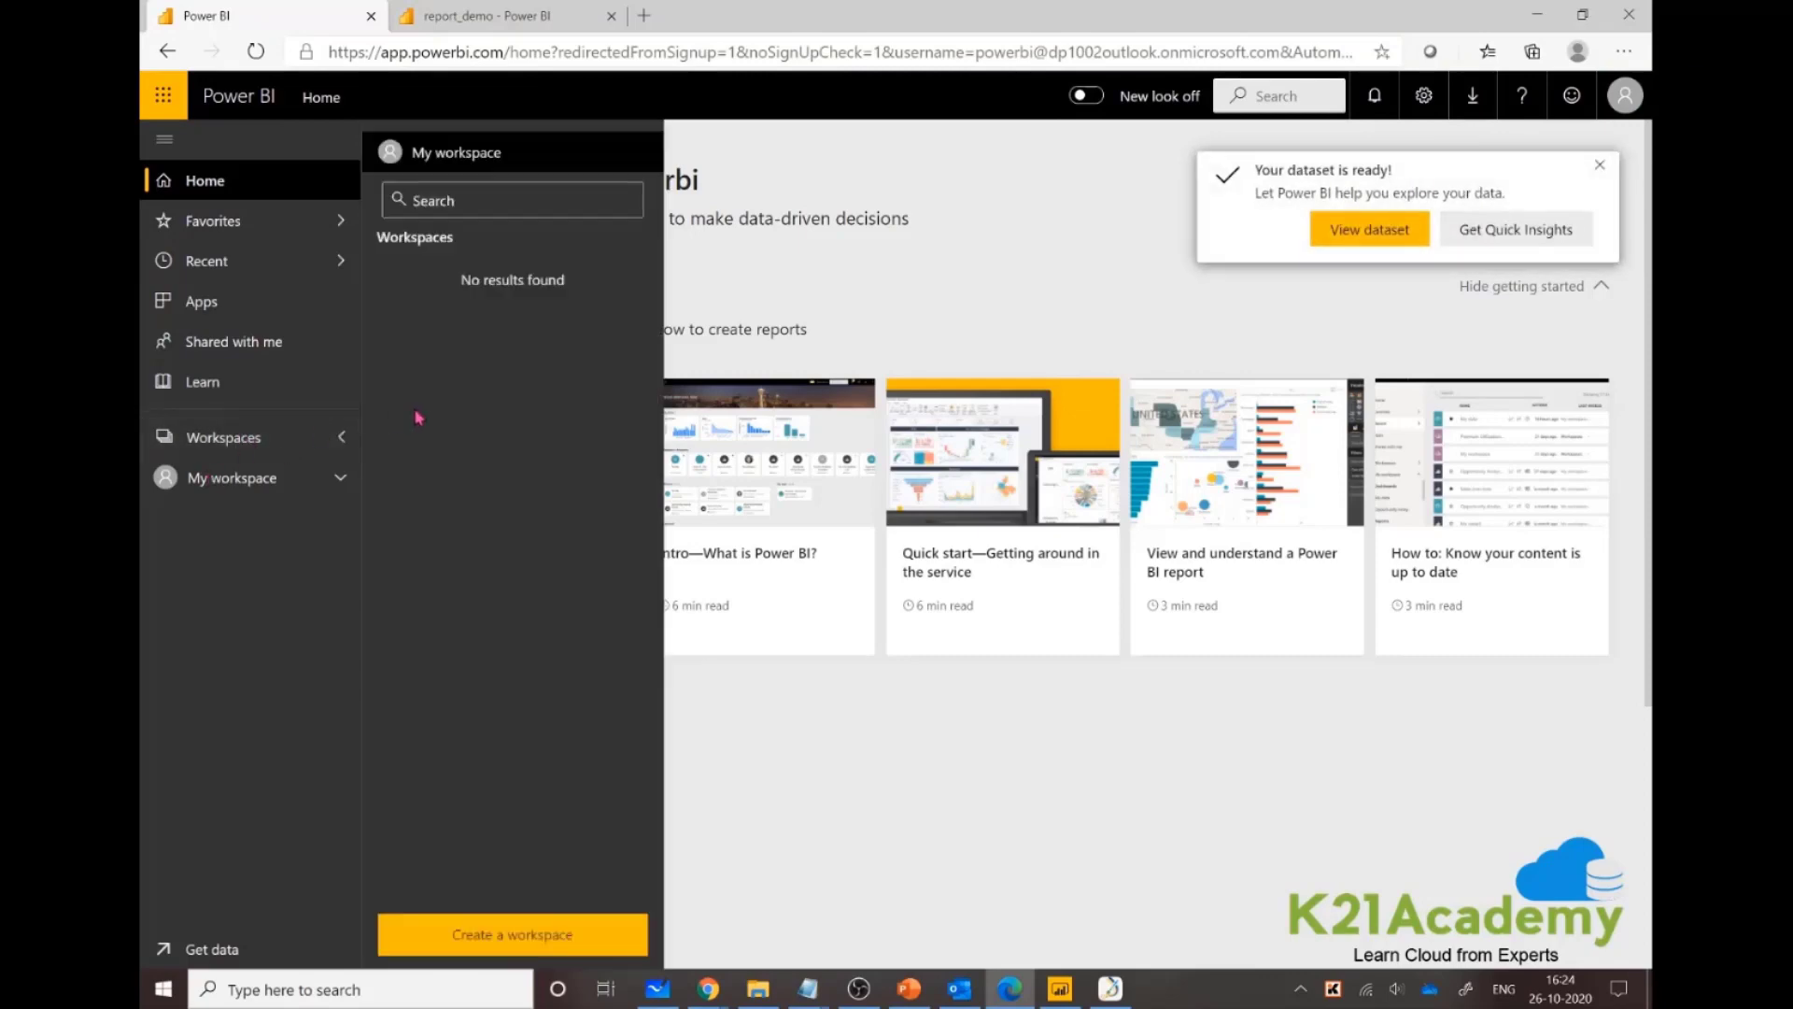
click(224, 499)
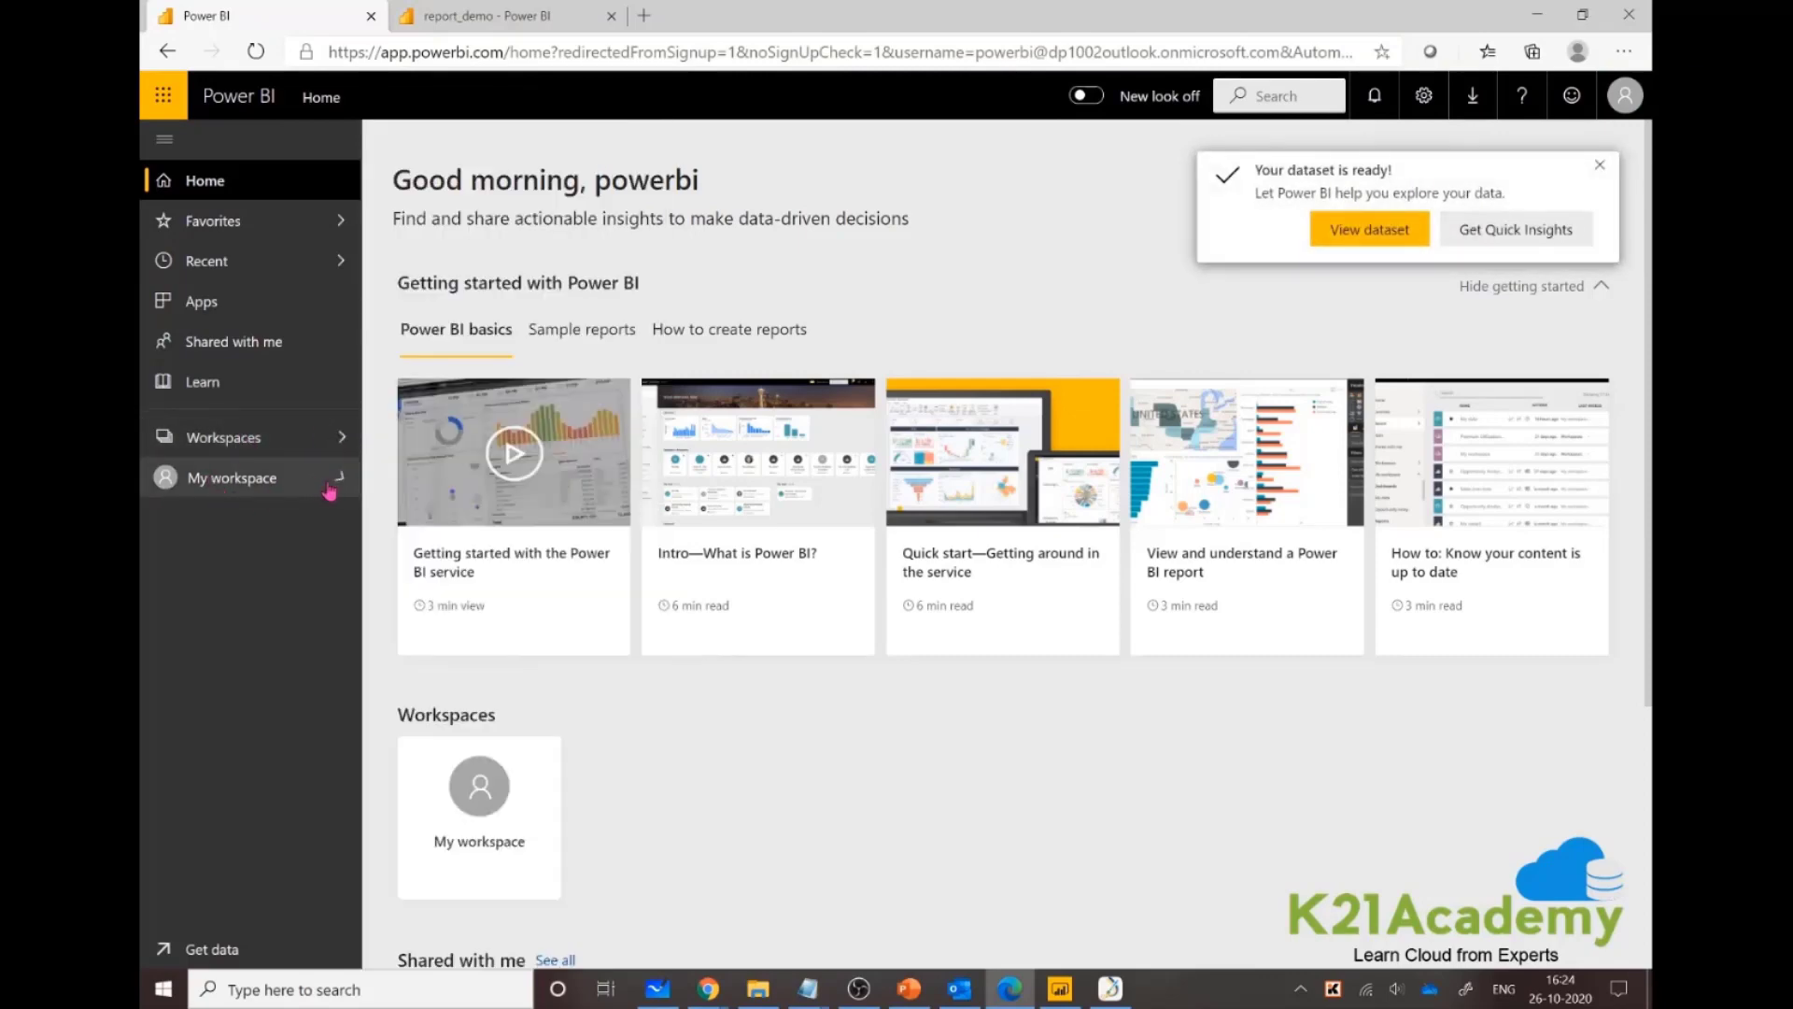
click(331, 480)
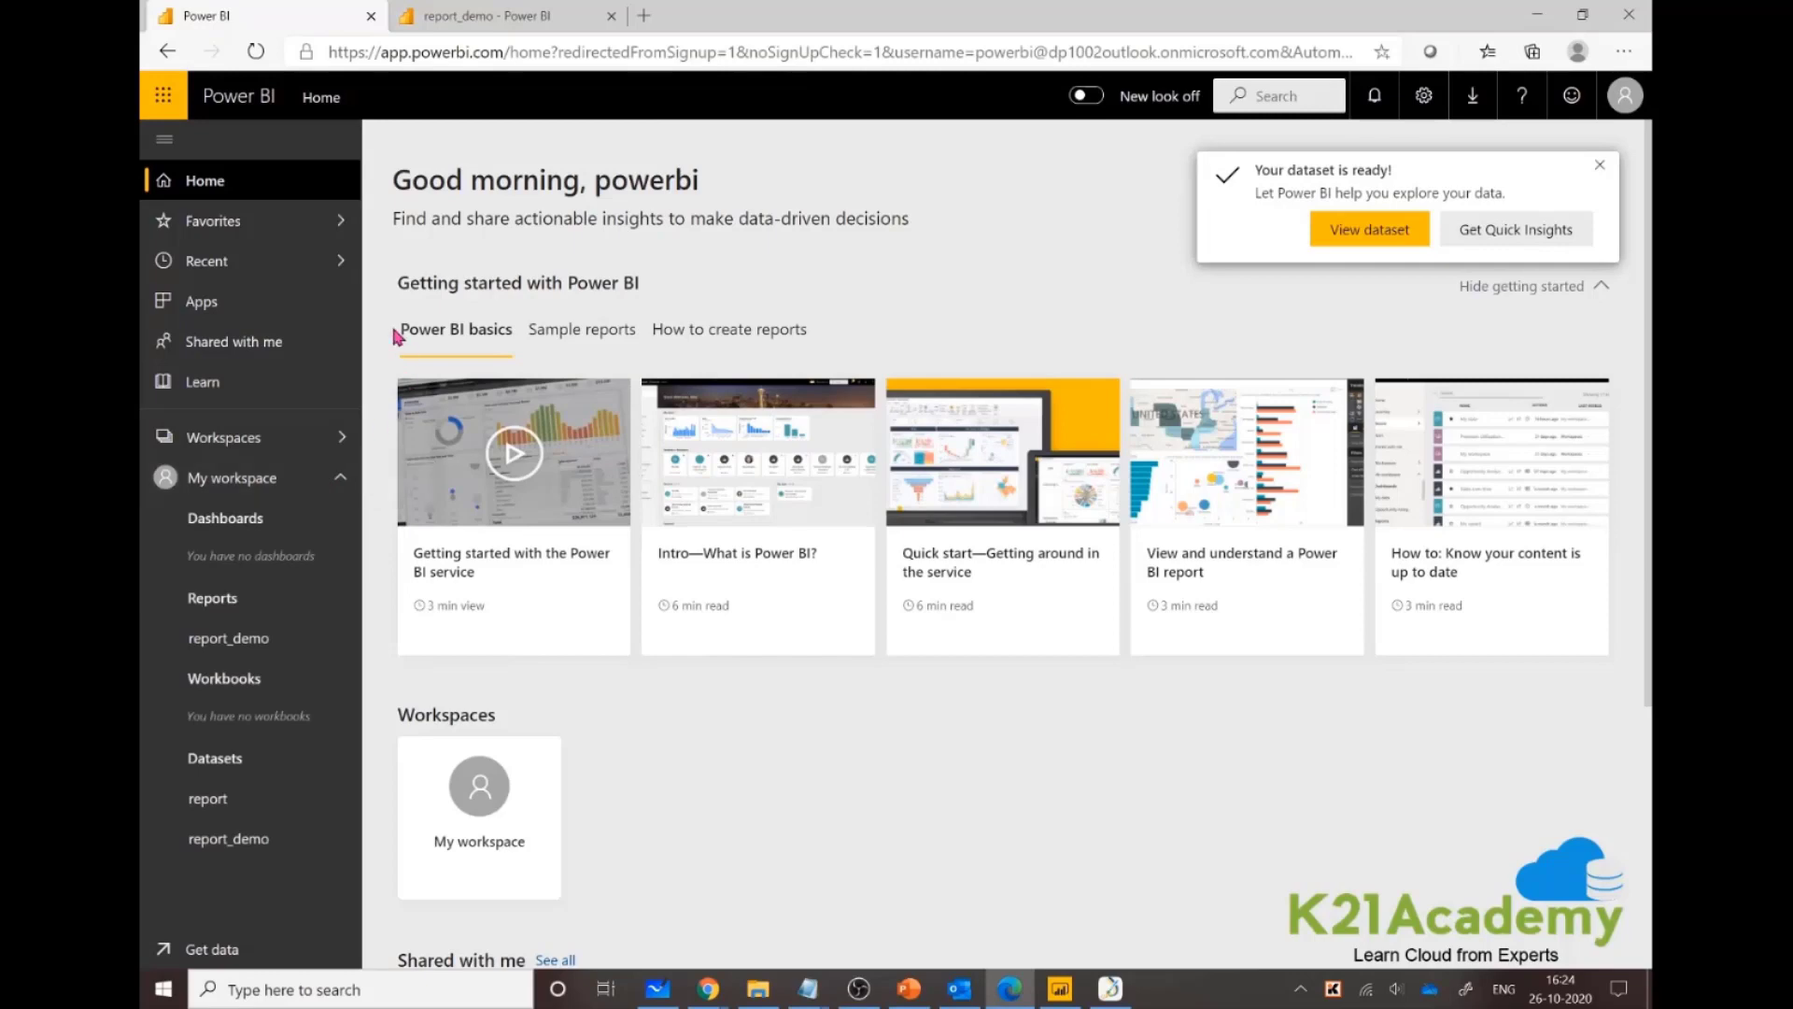
click(235, 527)
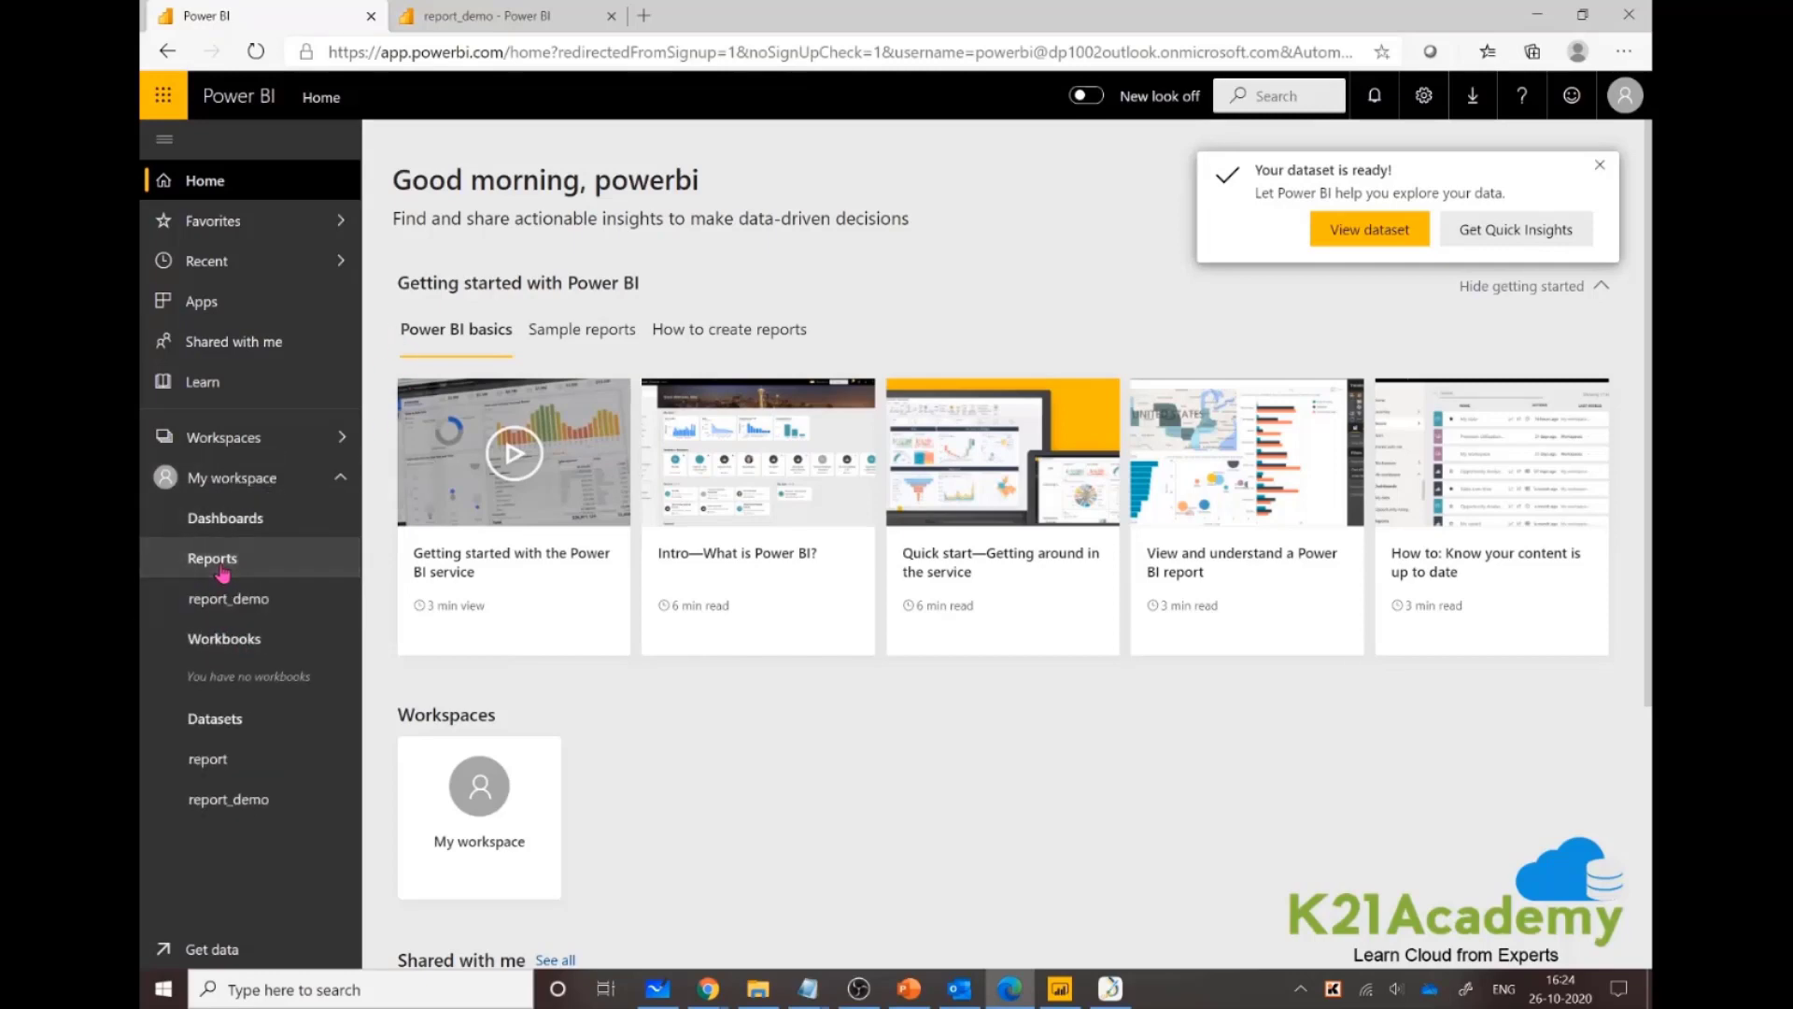
click(221, 565)
click(222, 566)
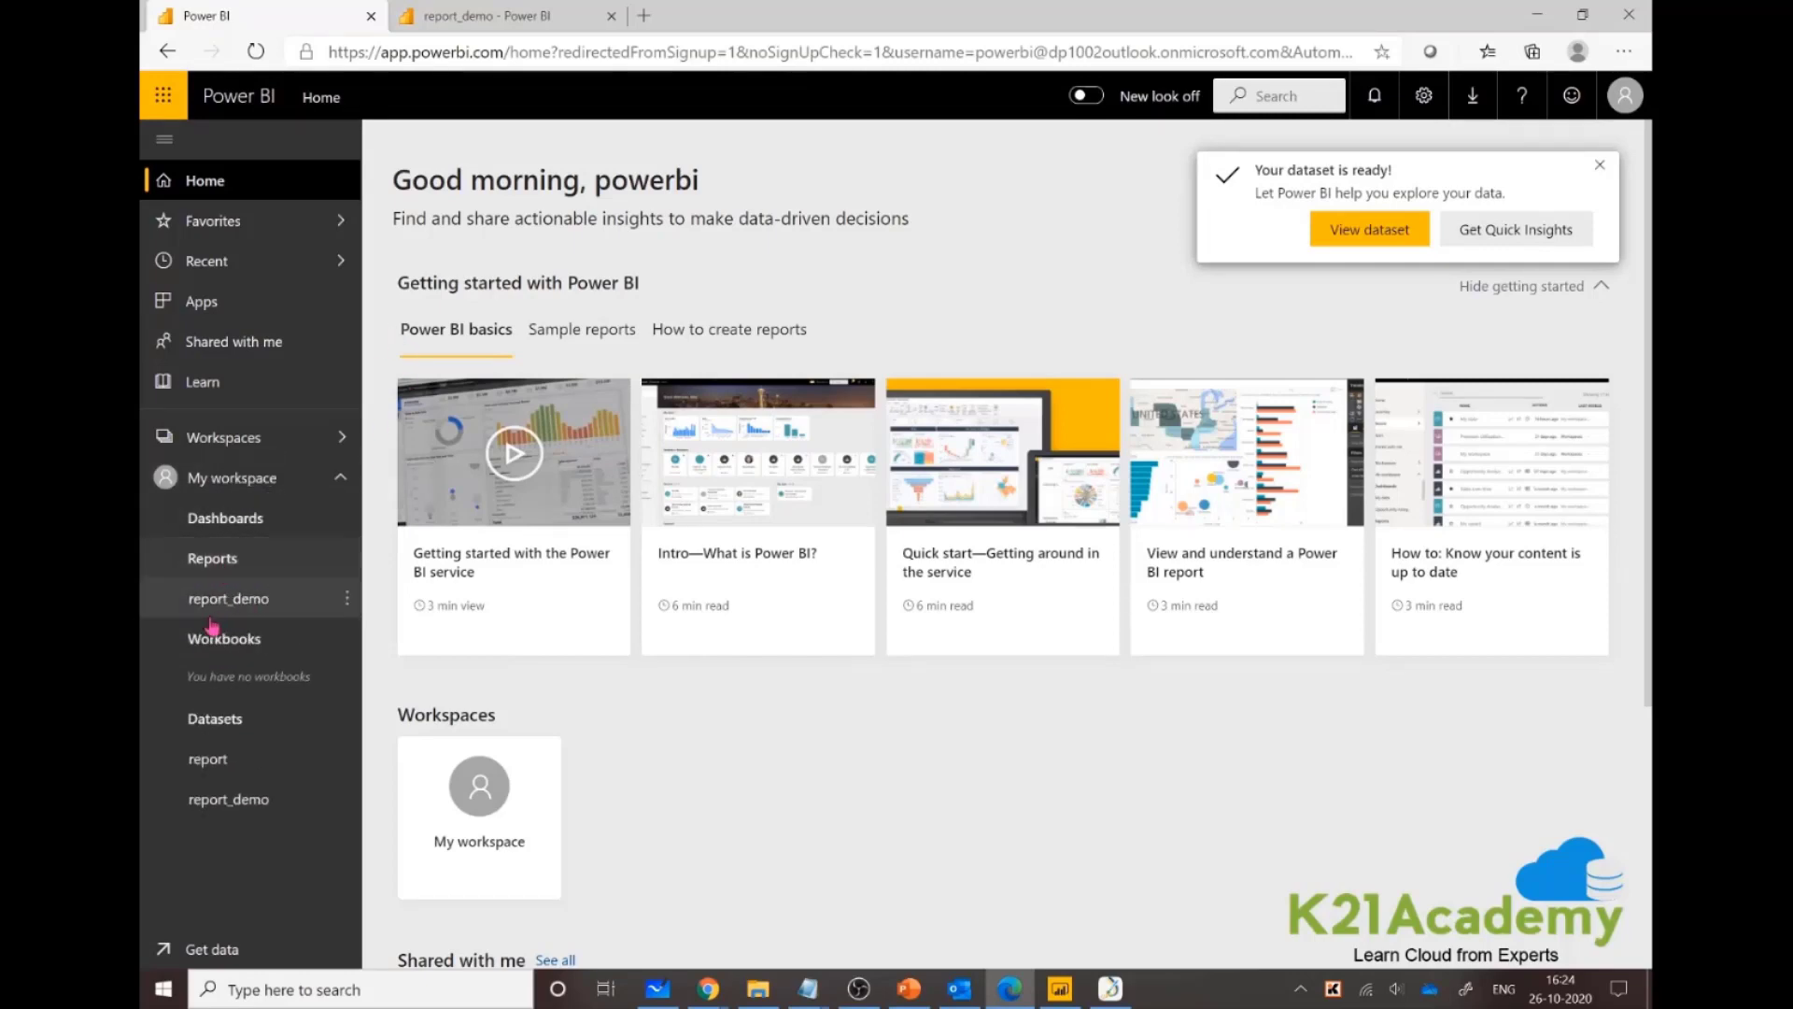
click(219, 607)
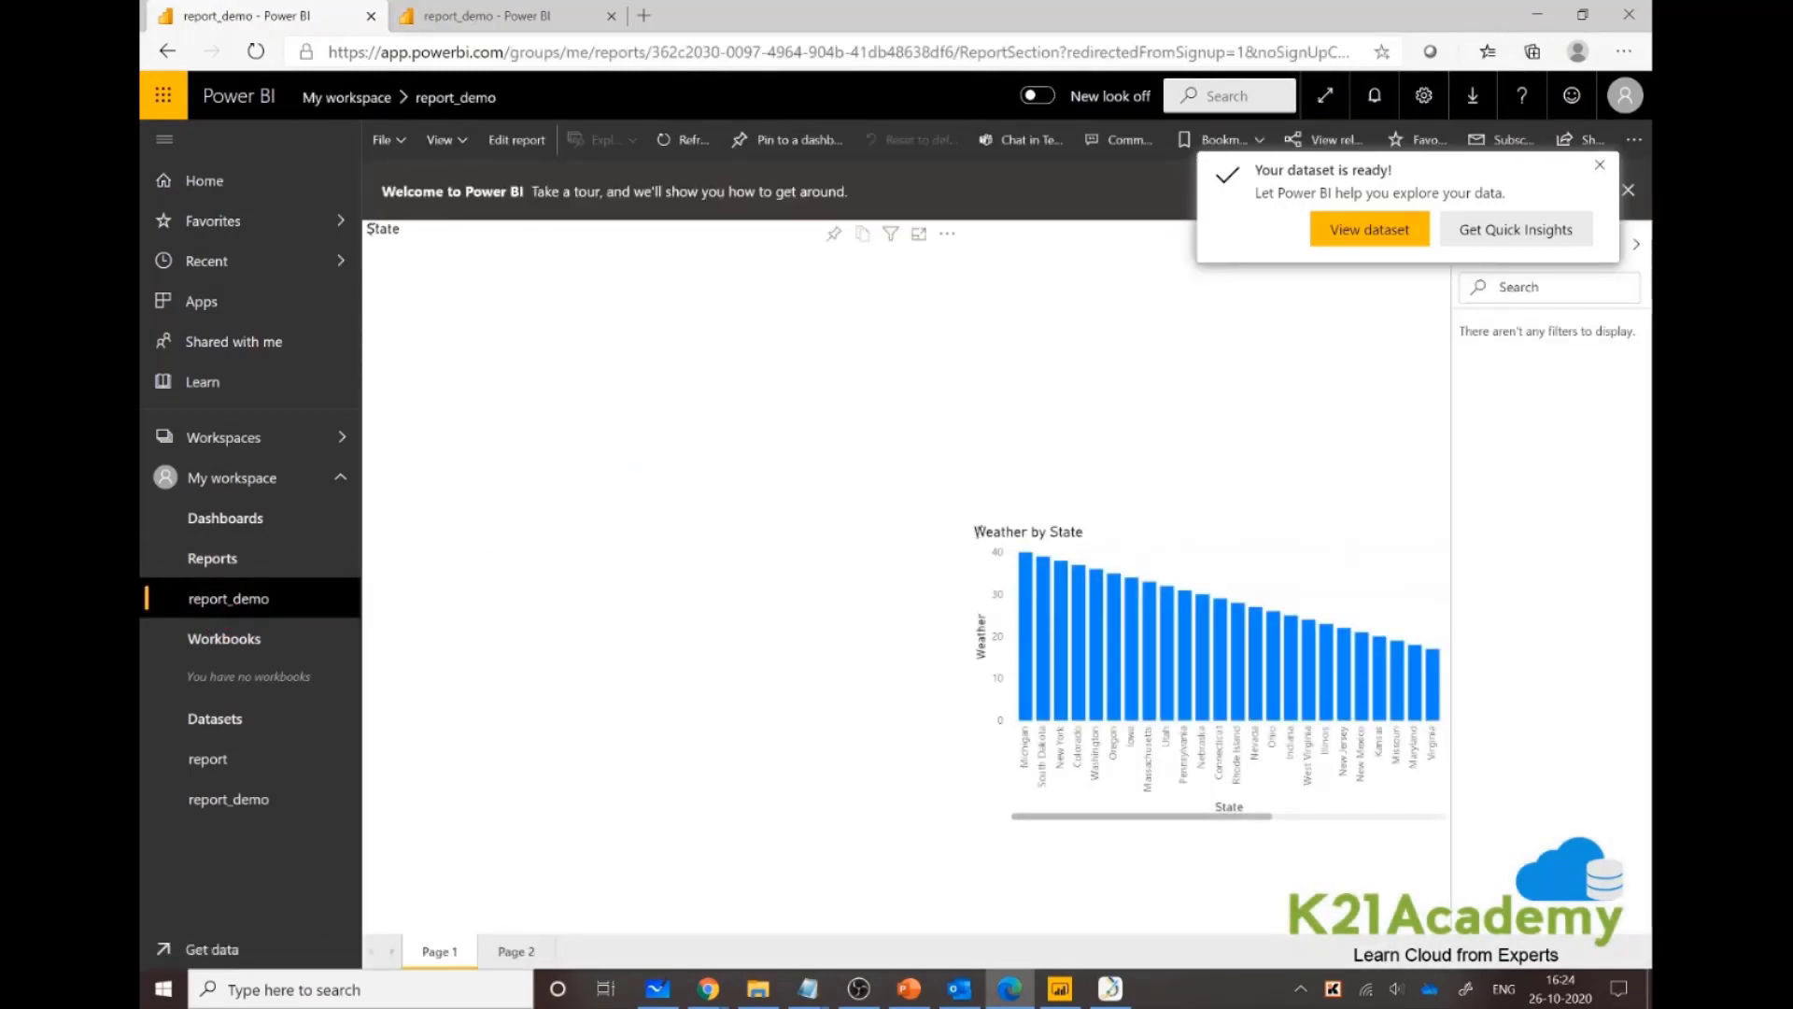
Cross-filter the map using the West Virginia and Washington bars, then filter Page 2's table to Kentucky.
click(1600, 166)
click(1218, 665)
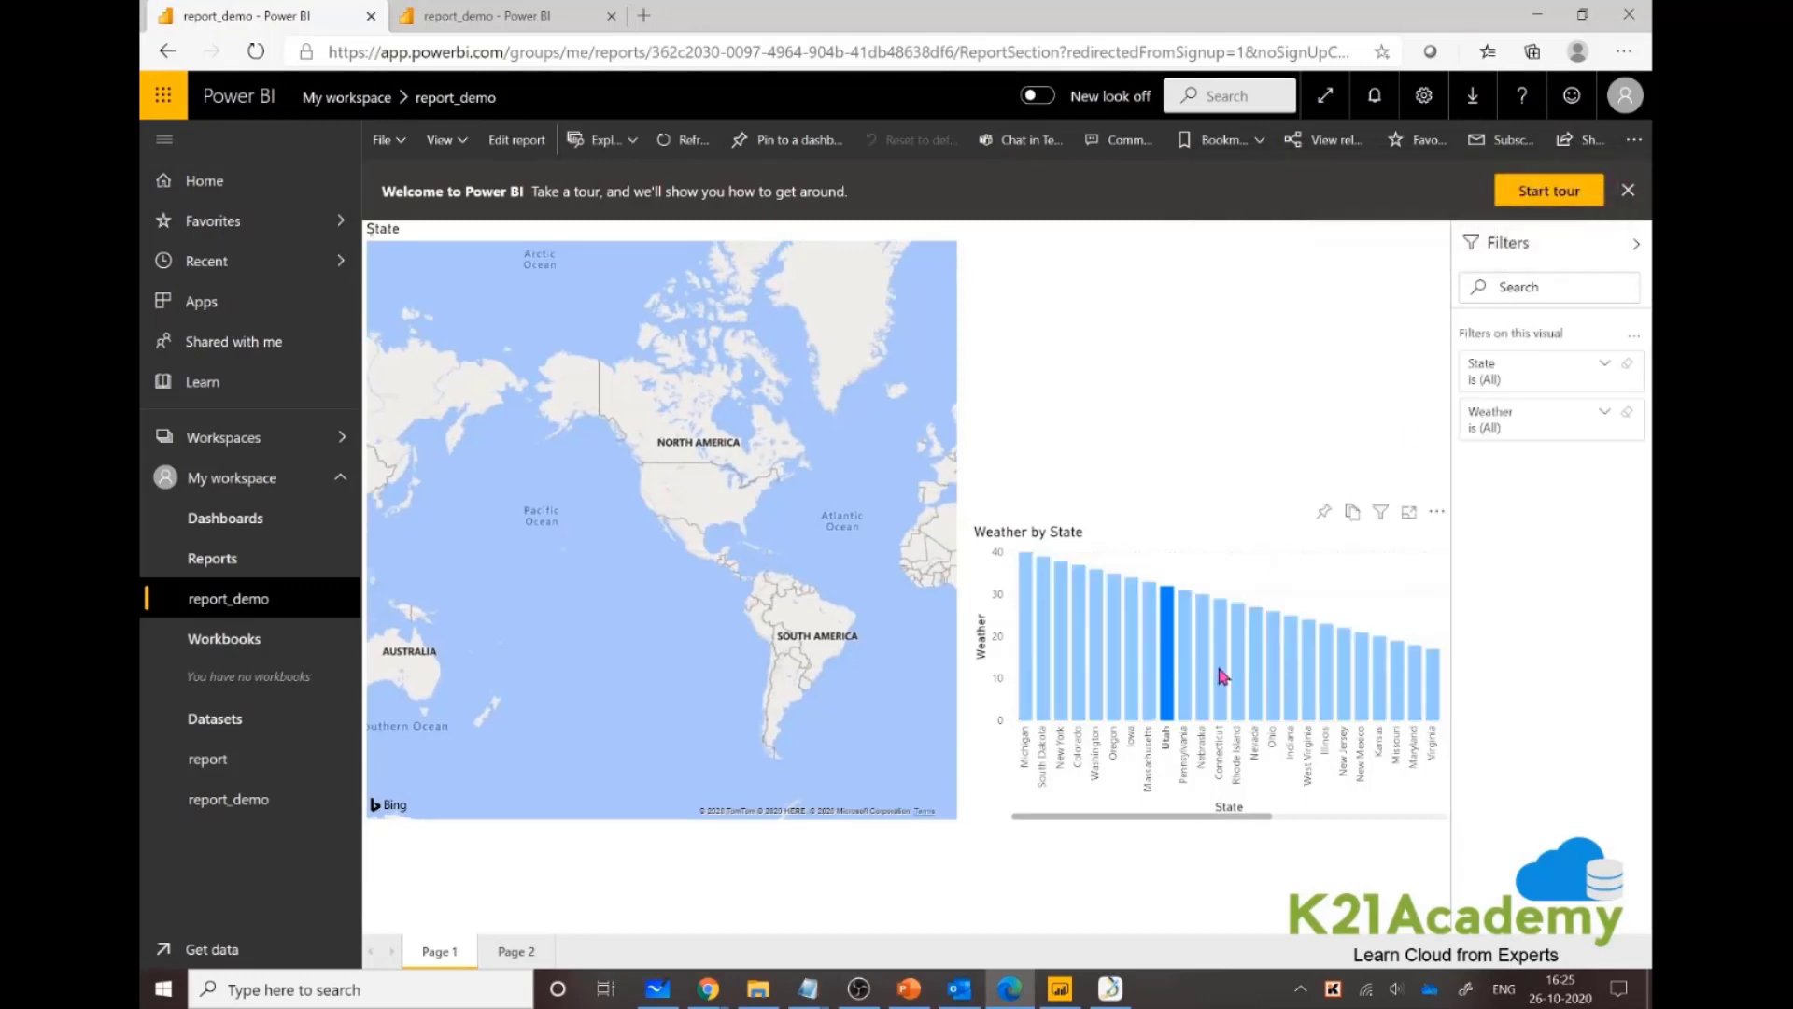
click(1317, 685)
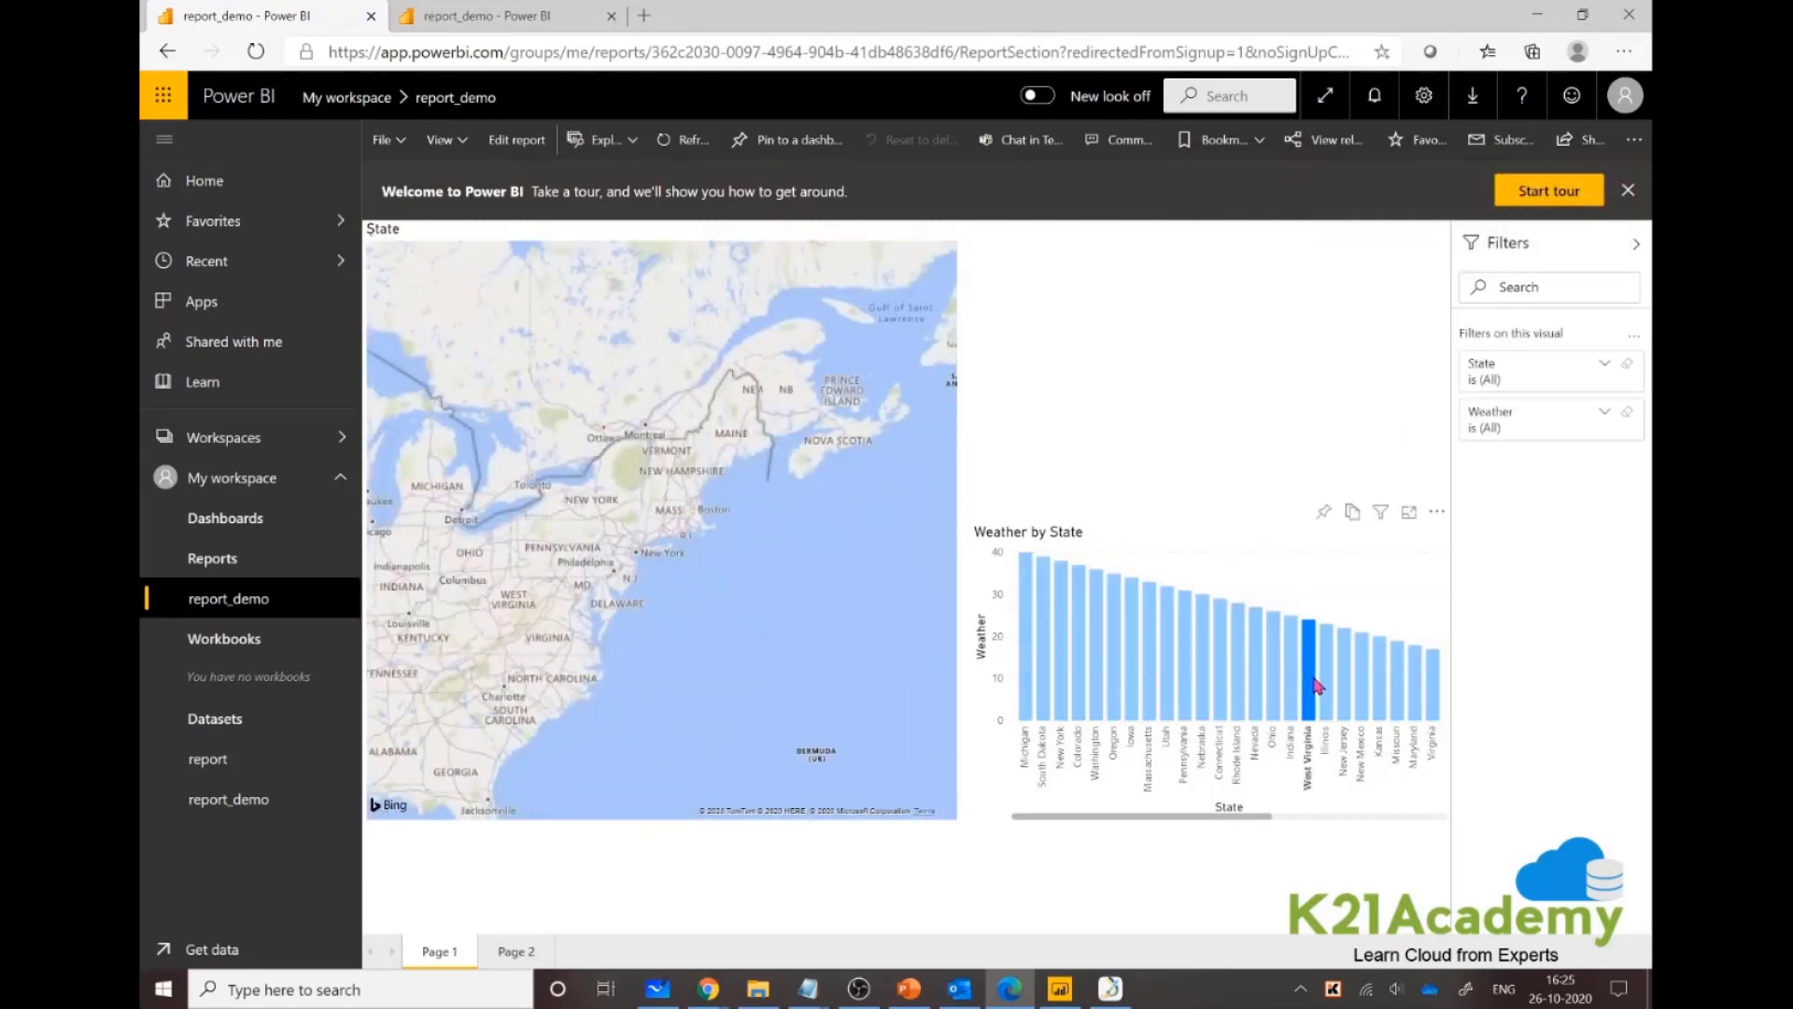
click(1089, 649)
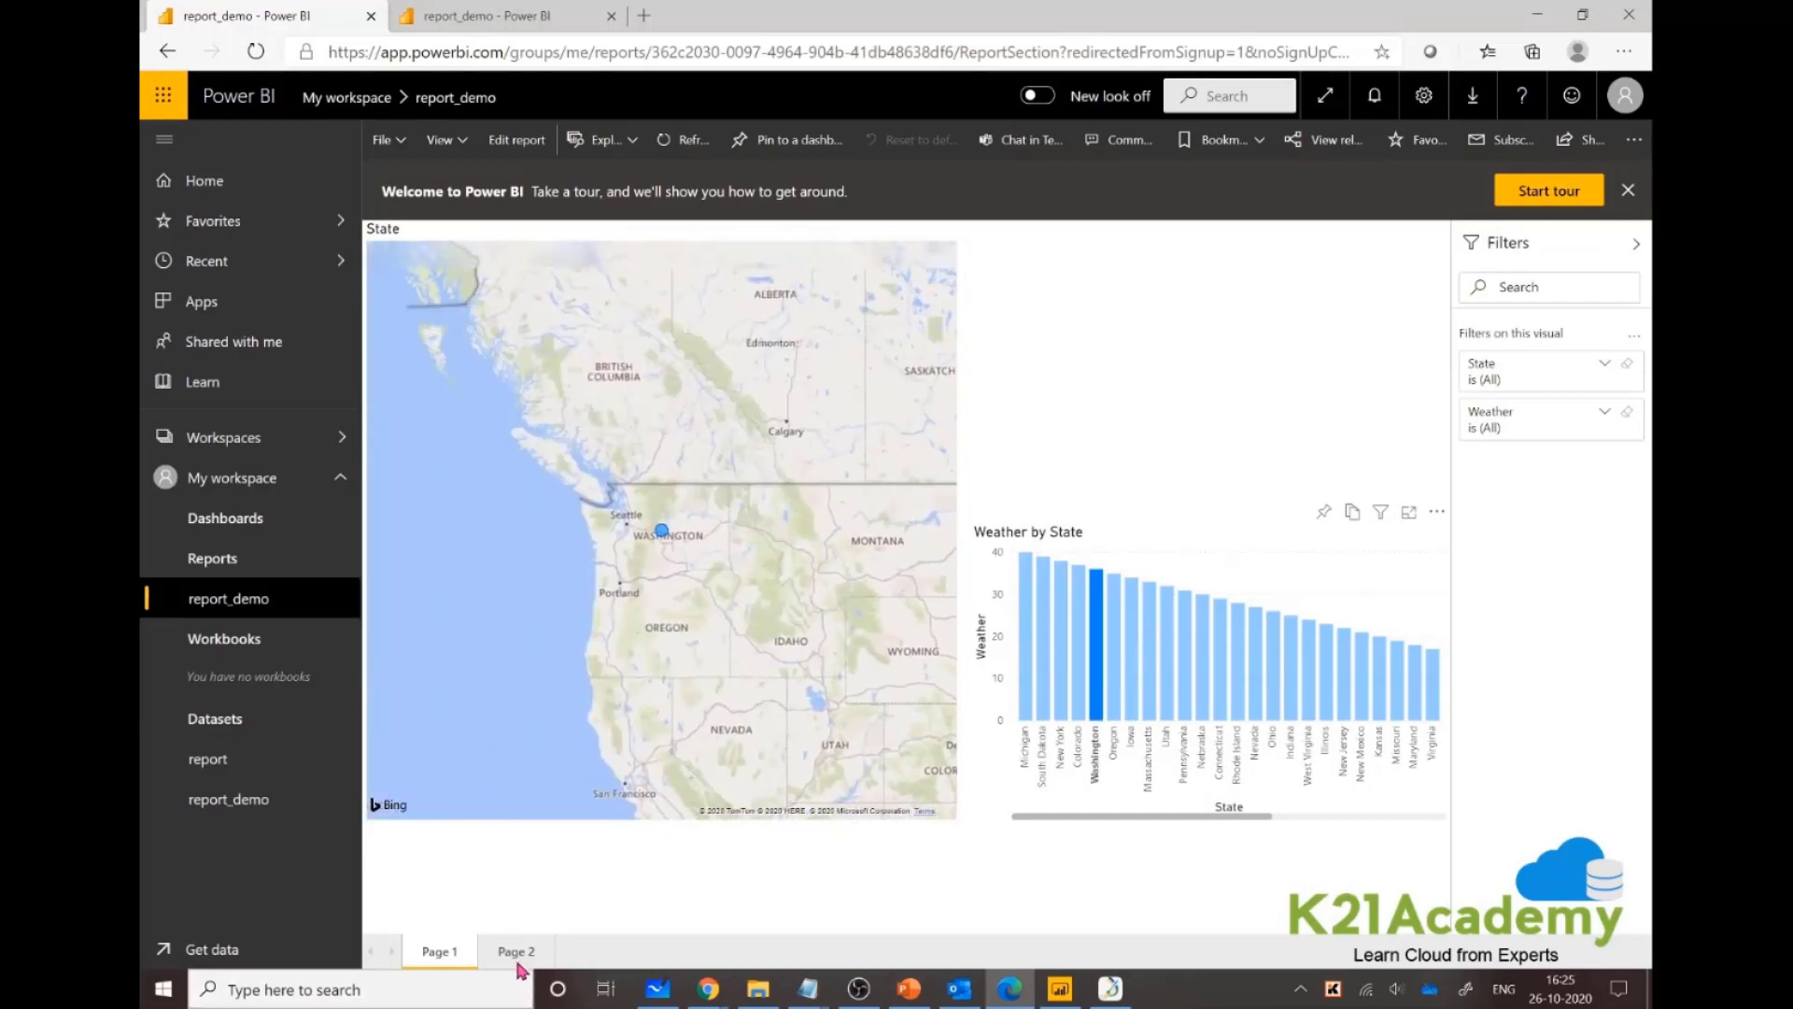
click(516, 957)
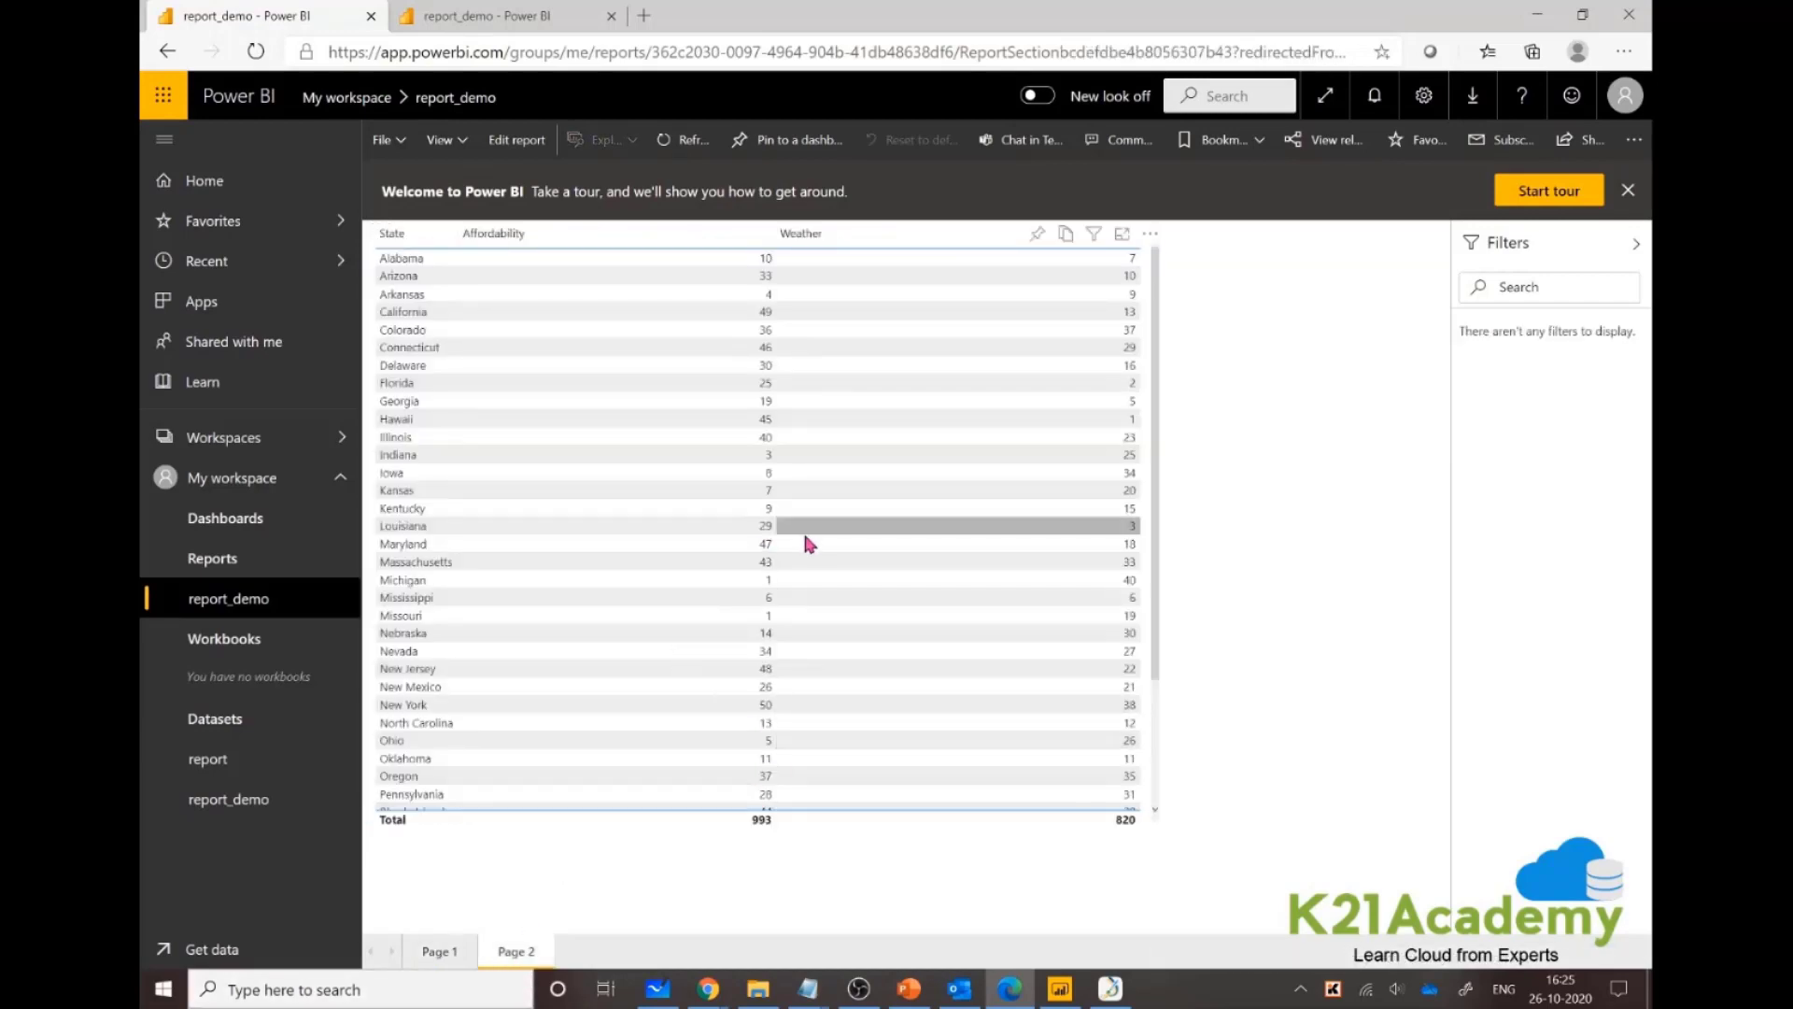
click(649, 508)
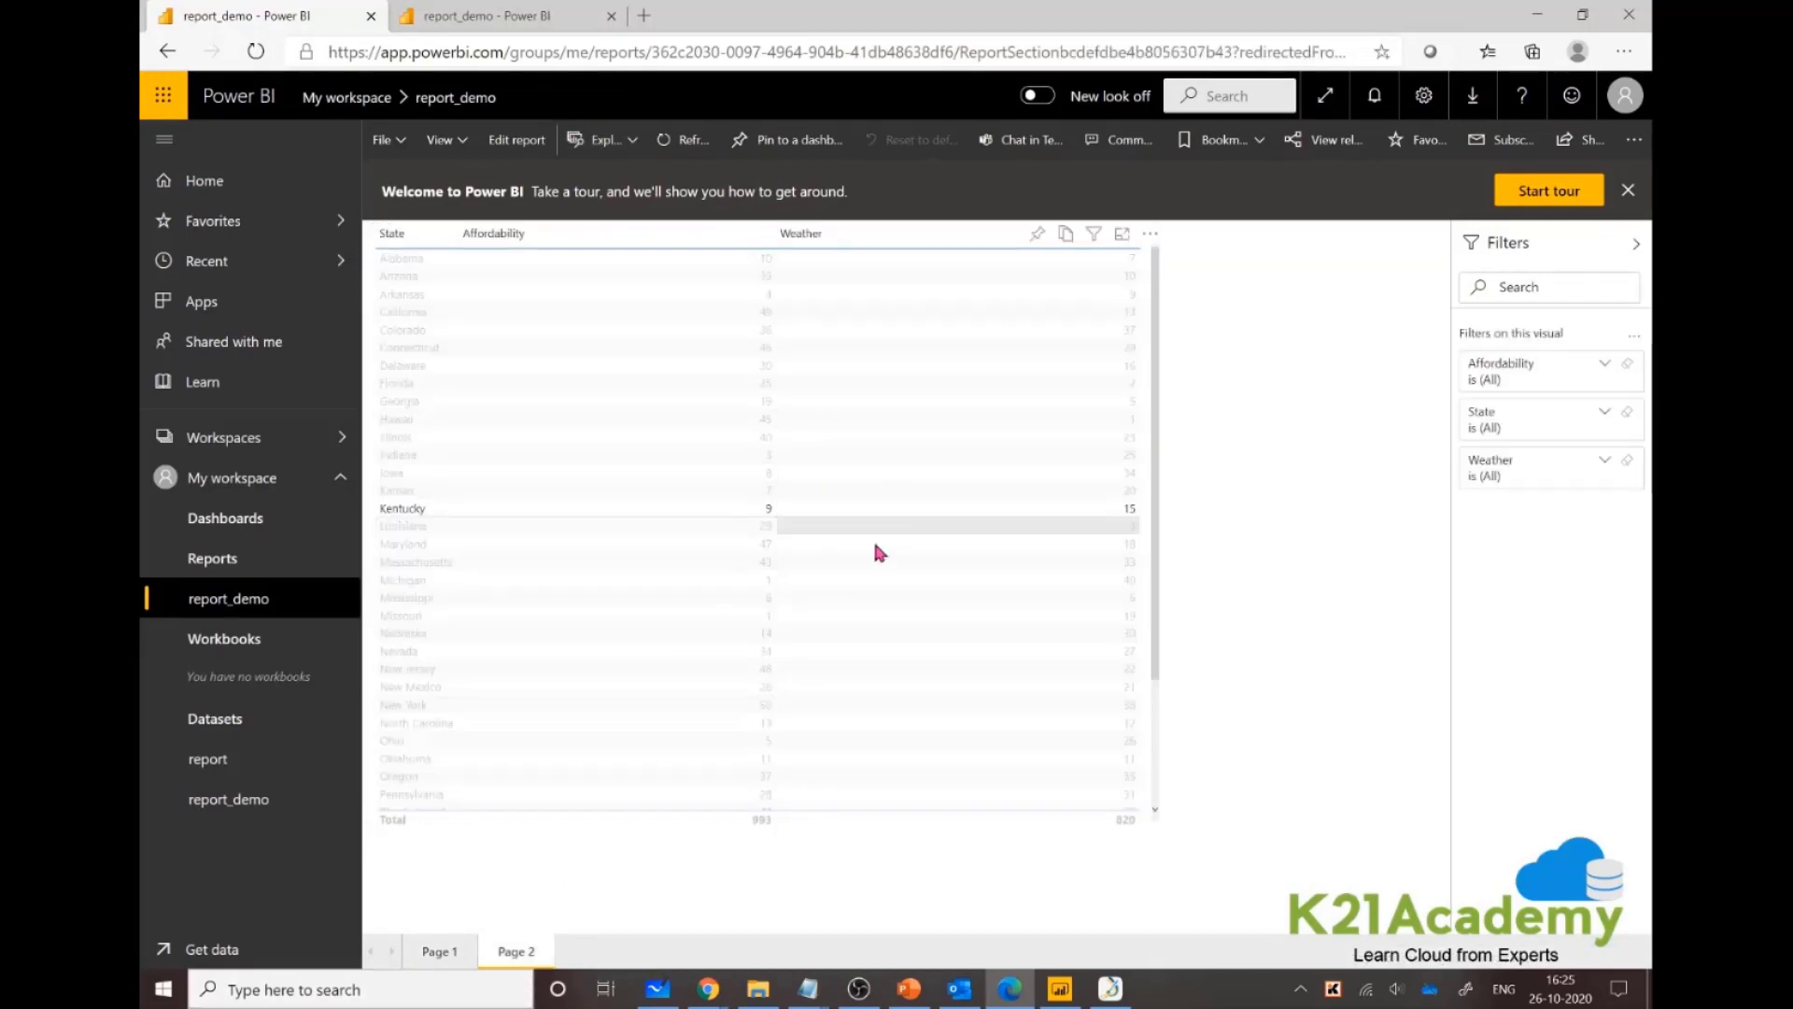
click(439, 954)
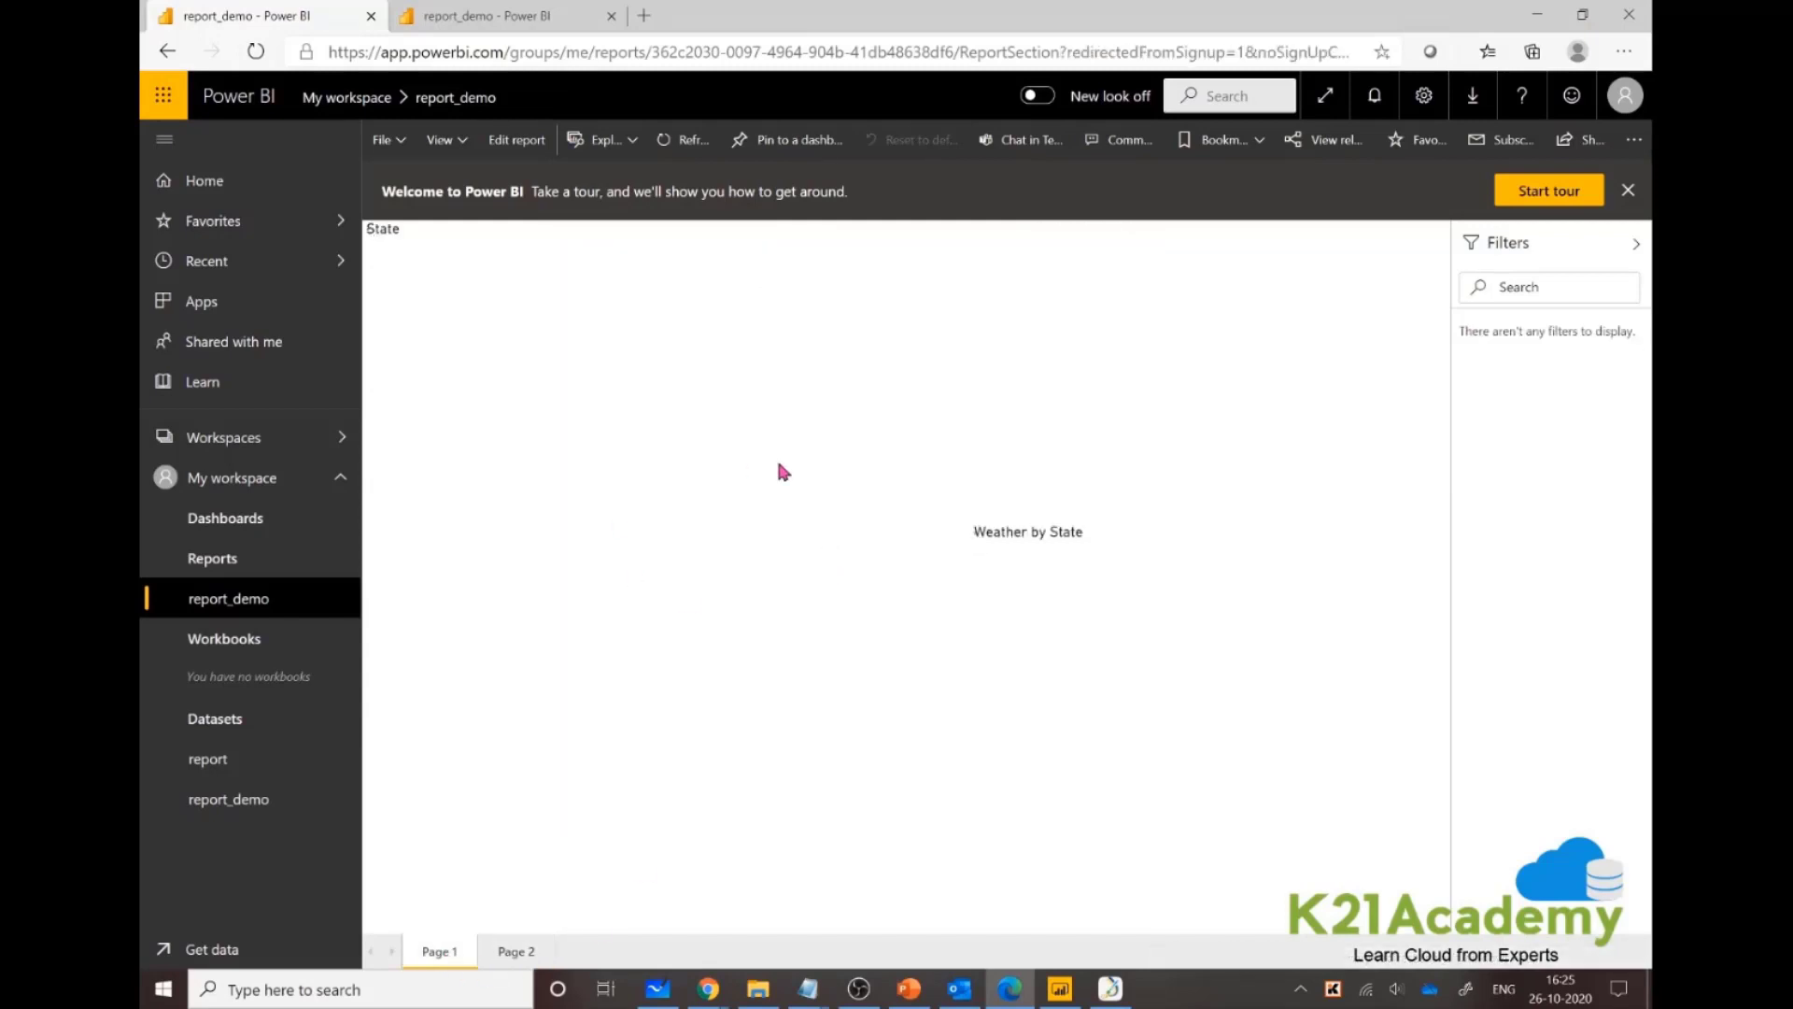